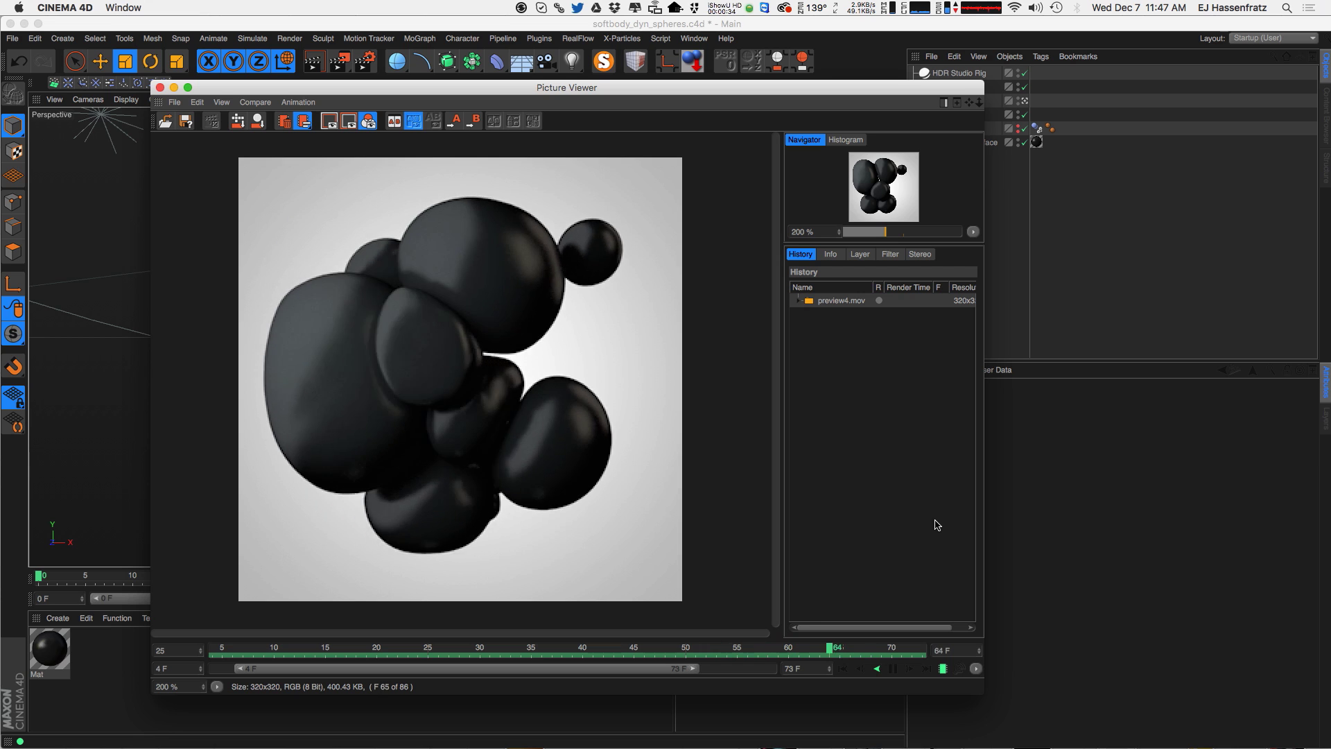
- Close the finished preview render and create a new empty scene
left_click(160, 88)
left_click(12, 39)
left_click(28, 48)
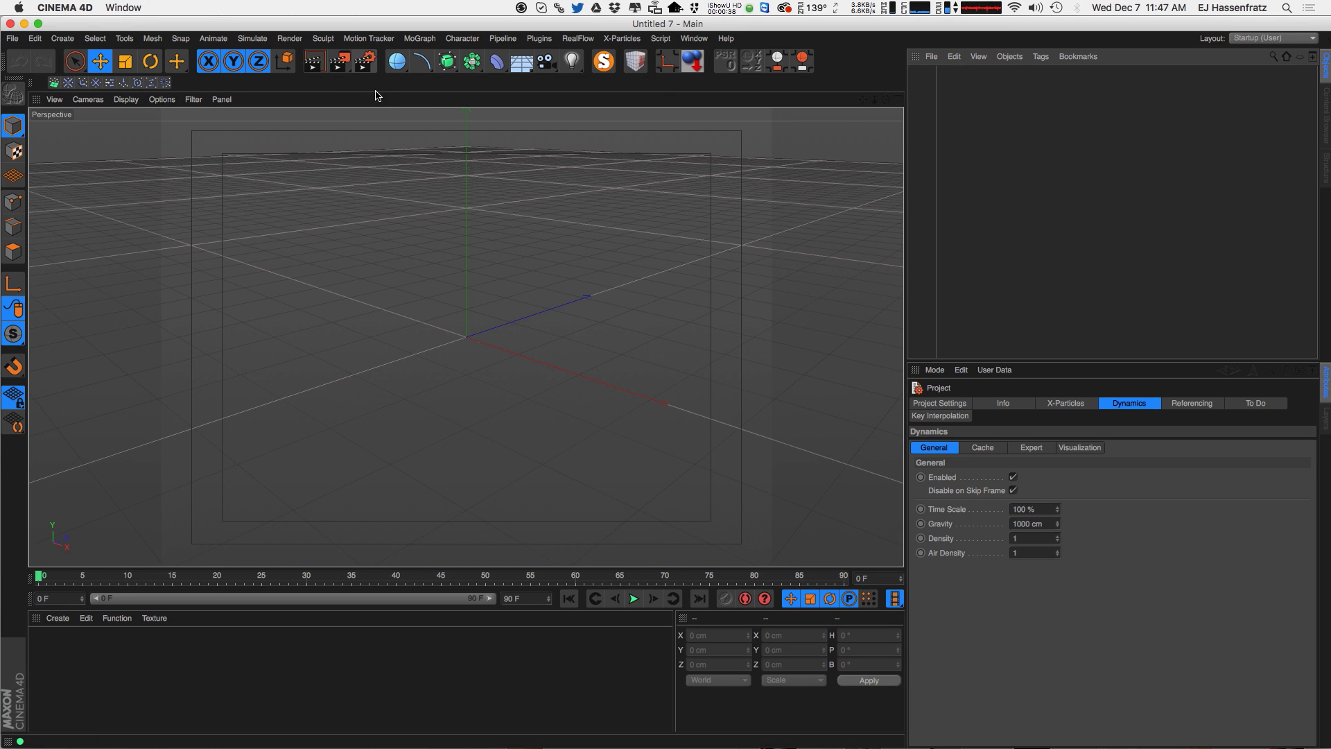
- Set the render output size to 800 x 800 pixels
key("super+b")
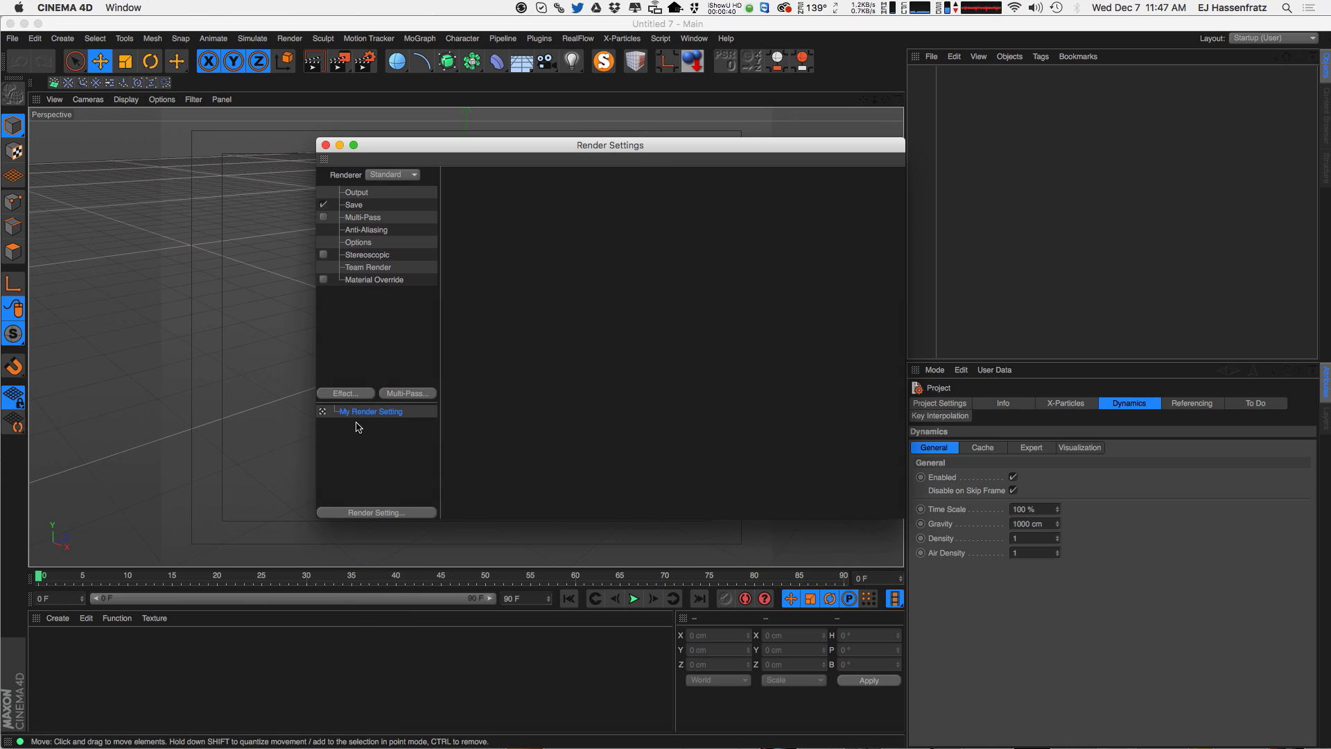
left_click_drag(905, 519, 910, 587)
left_click_drag(532, 144, 501, 144)
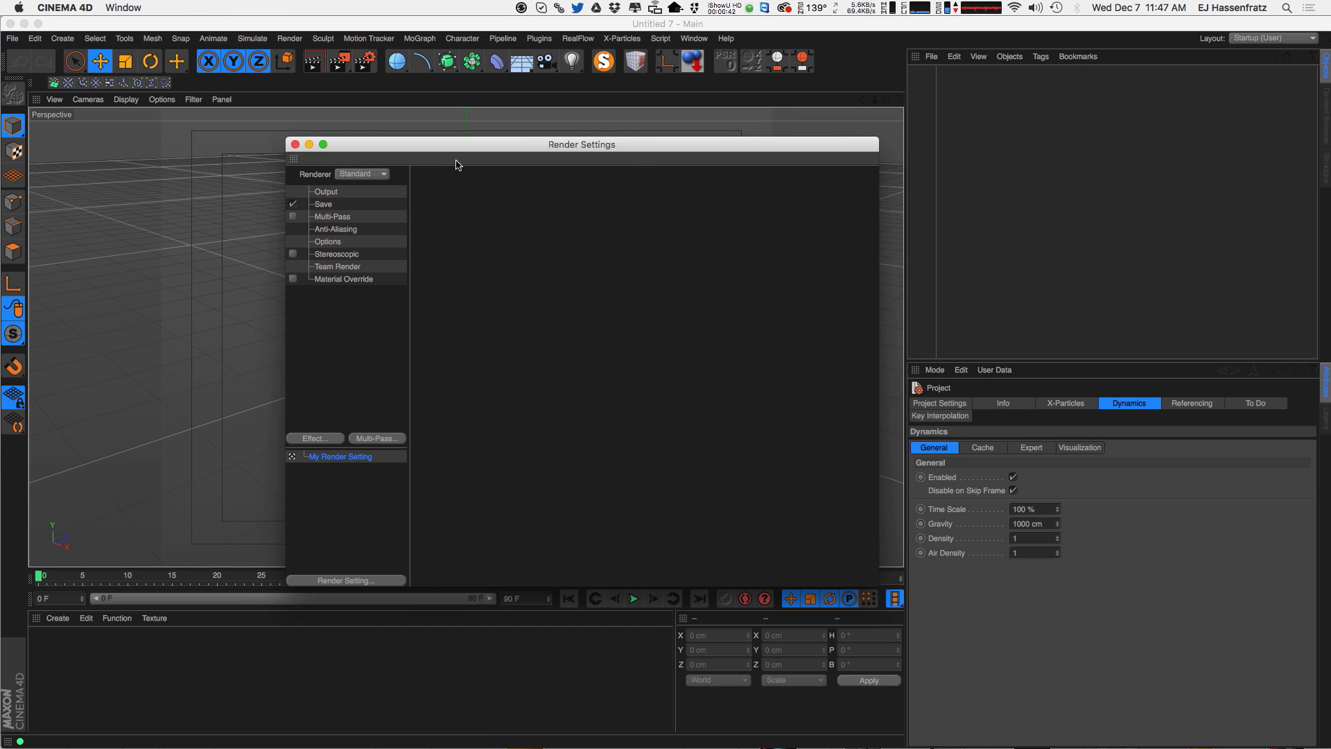
left_click(331, 218)
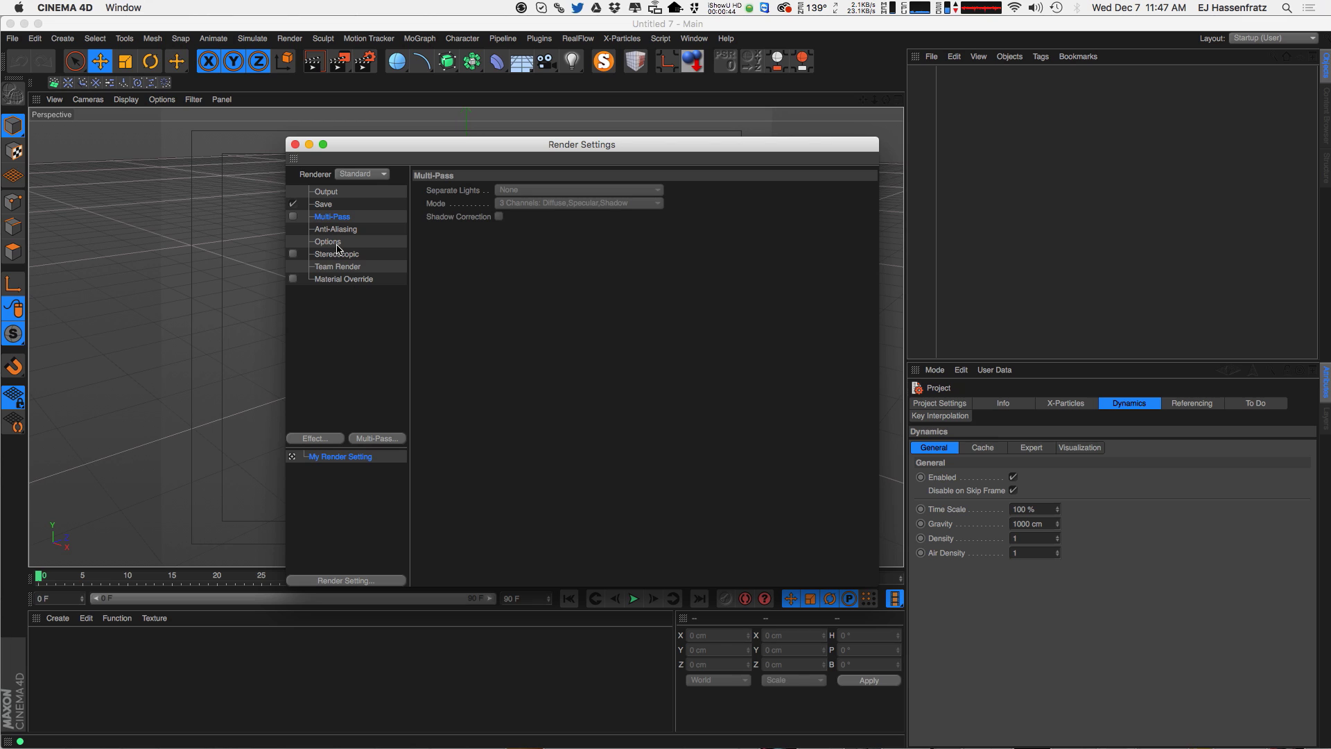
left_click(324, 205)
left_click(330, 192)
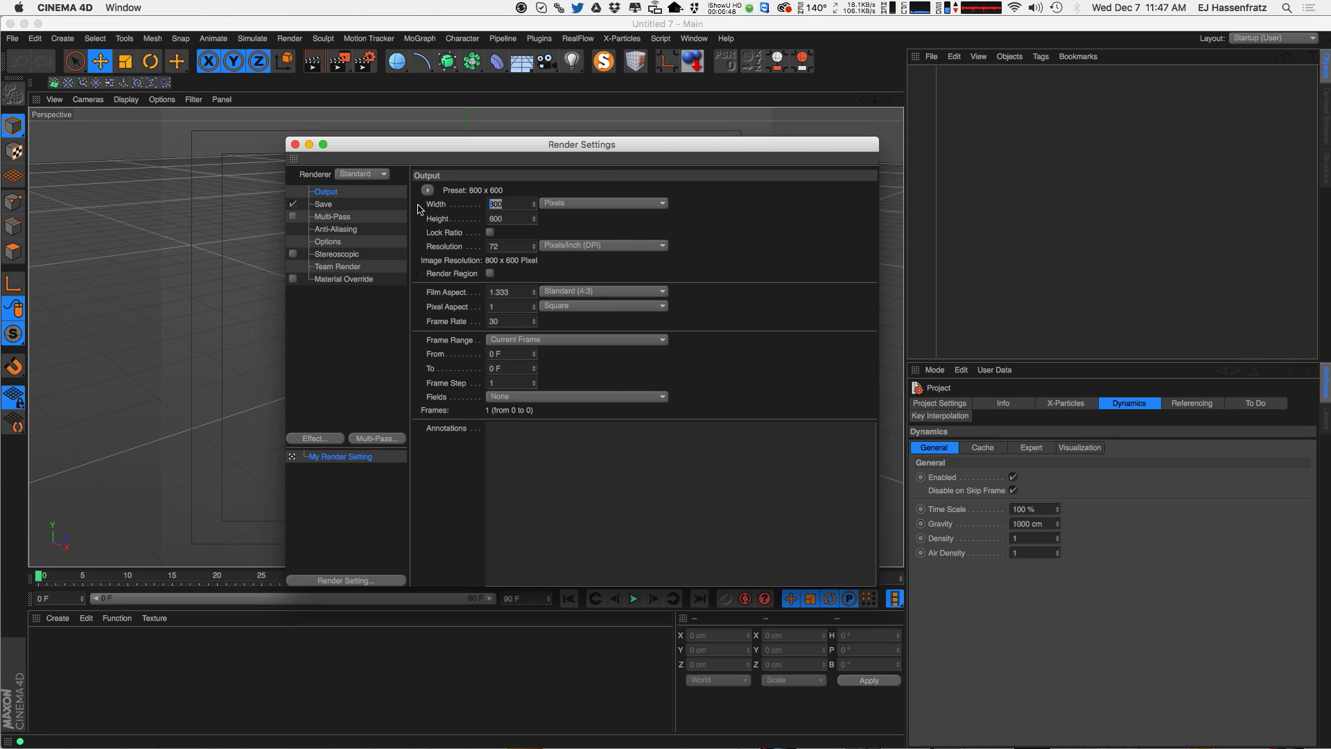
type("800")
key("Tab")
key("Tab")
type("800")
key("Return")
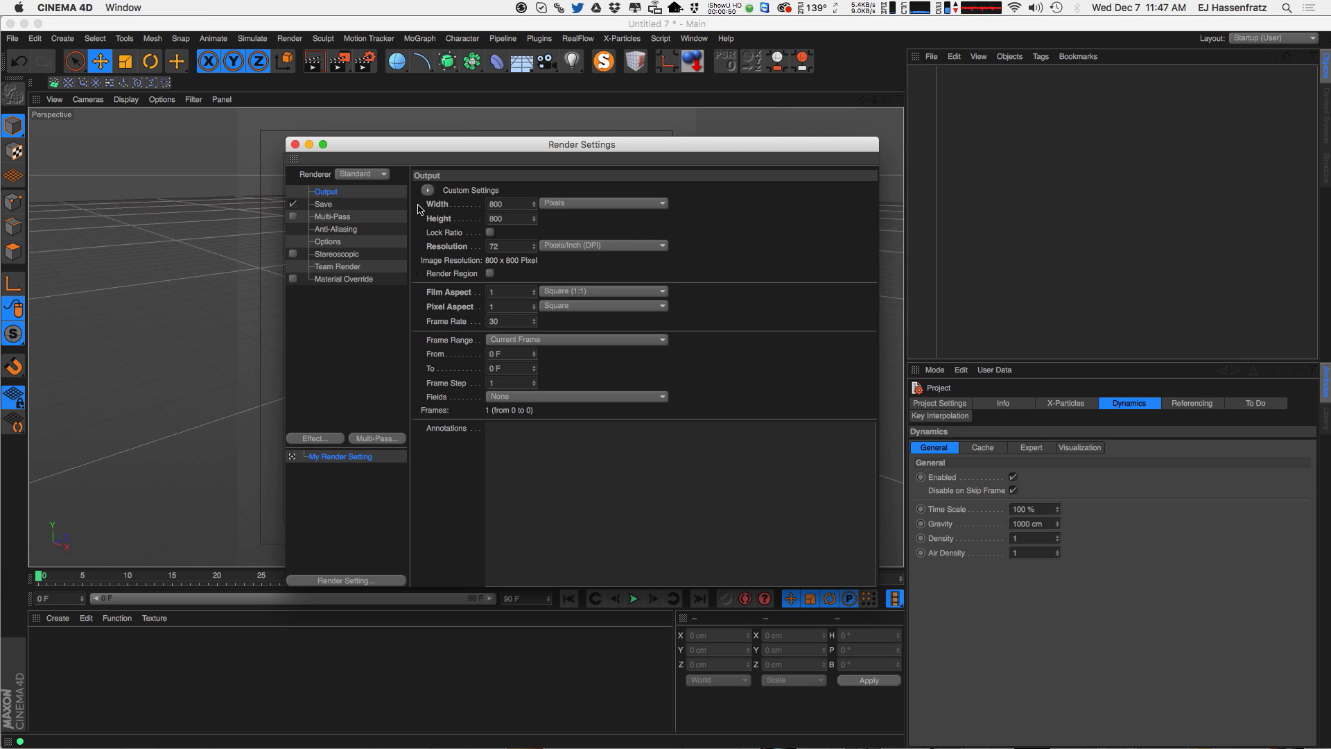
- Set the output frame range to All Frames and close the render settings
left_click(532, 338)
left_click(548, 382)
left_click_drag(590, 145, 673, 146)
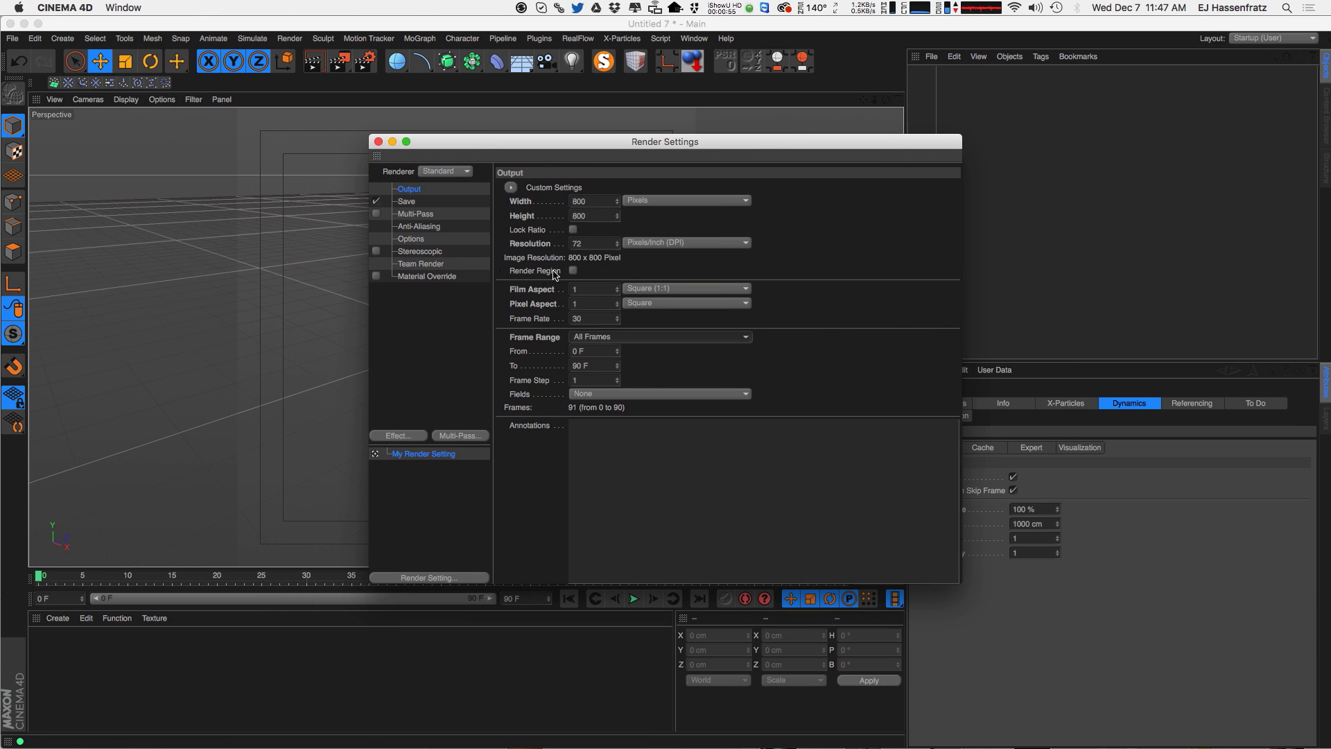
left_click(420, 227)
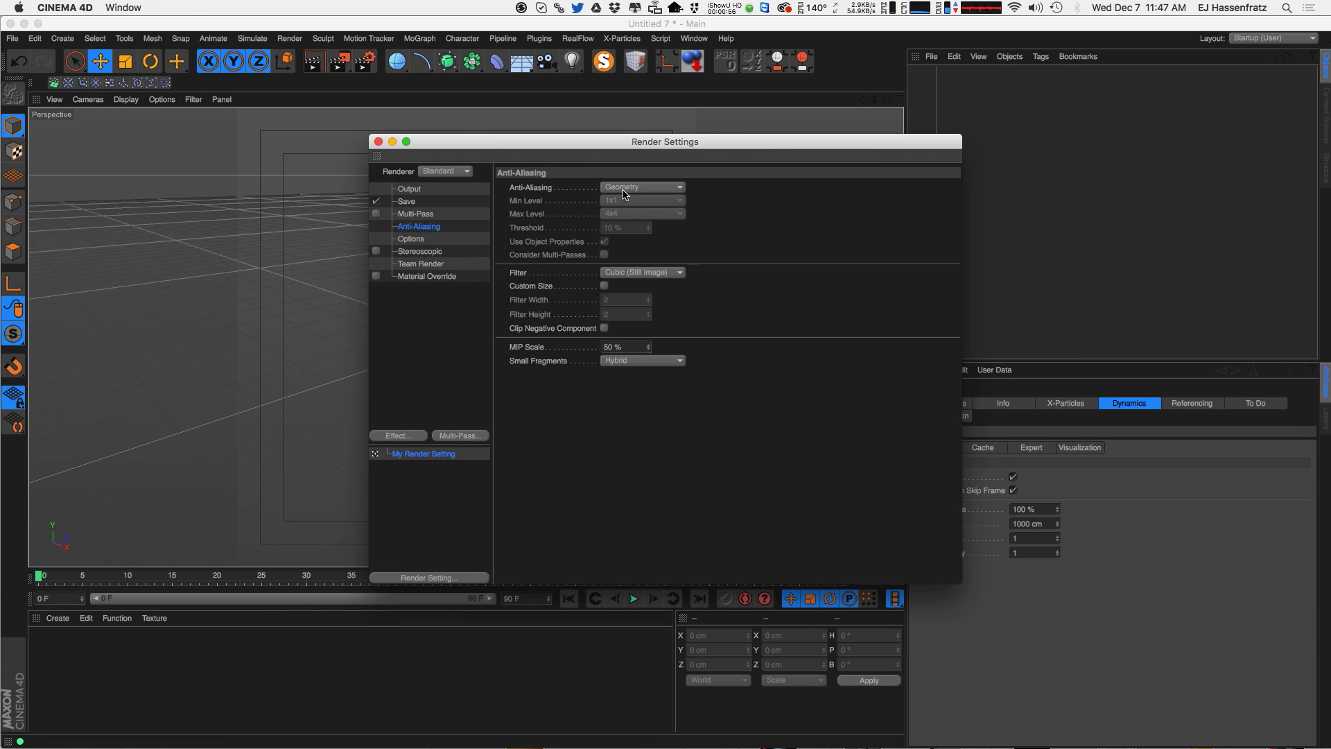
left_click(411, 238)
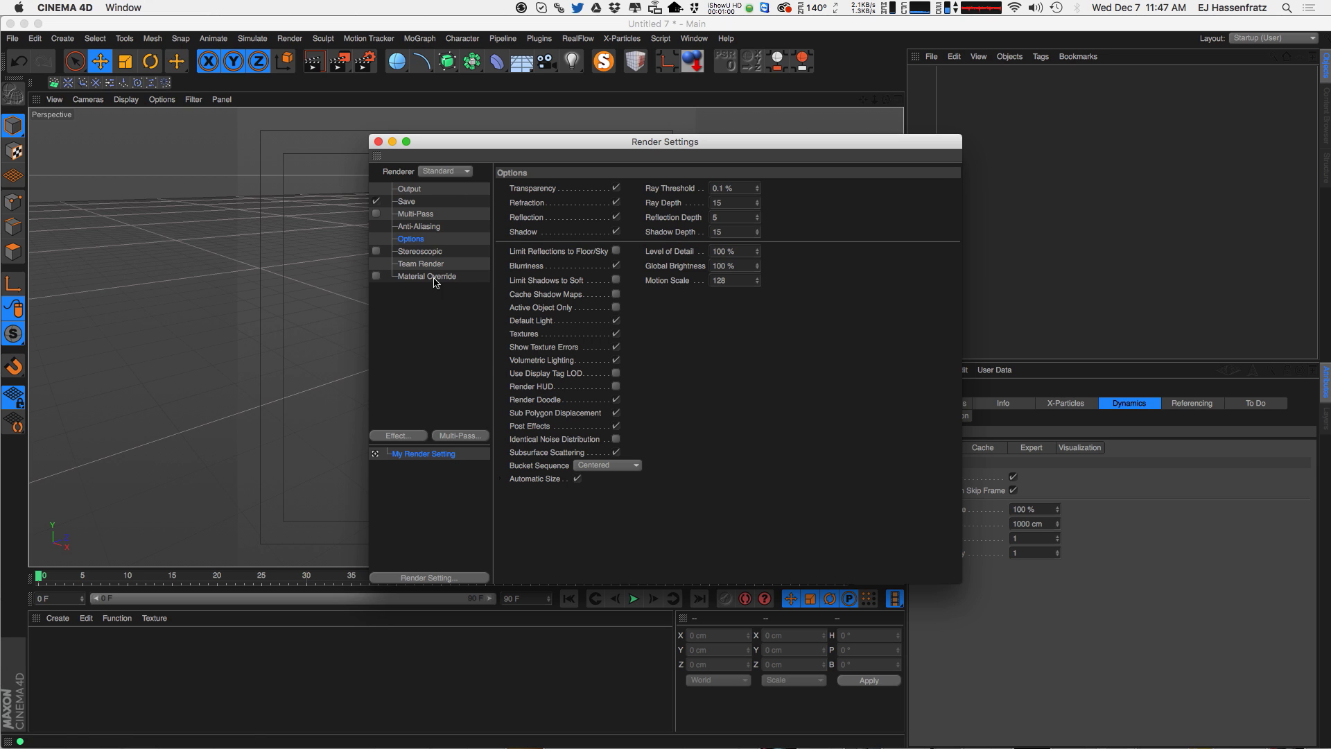
left_click(428, 277)
left_click(378, 142)
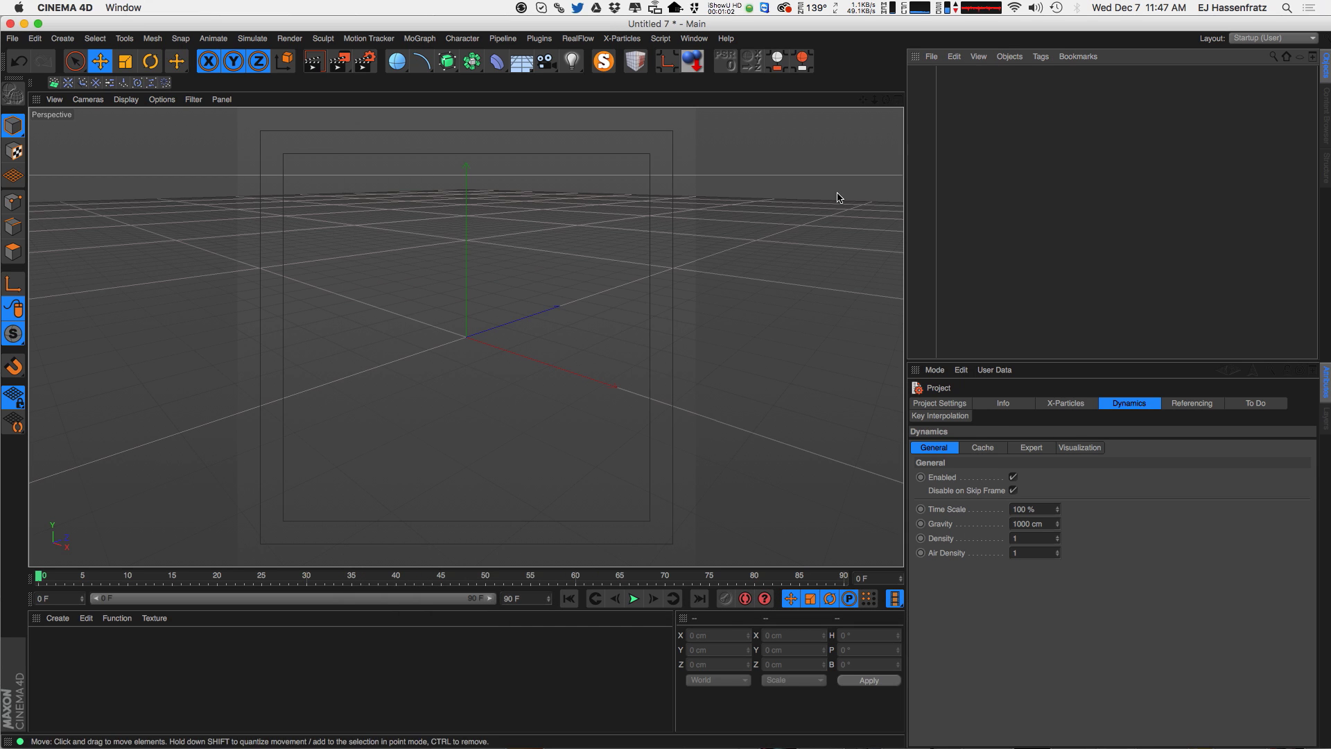
- Add a camera, look through it and orbit it to a roughly straight front view of the origin
left_click_drag(905, 240, 820, 246)
left_click_drag(541, 64, 586, 80)
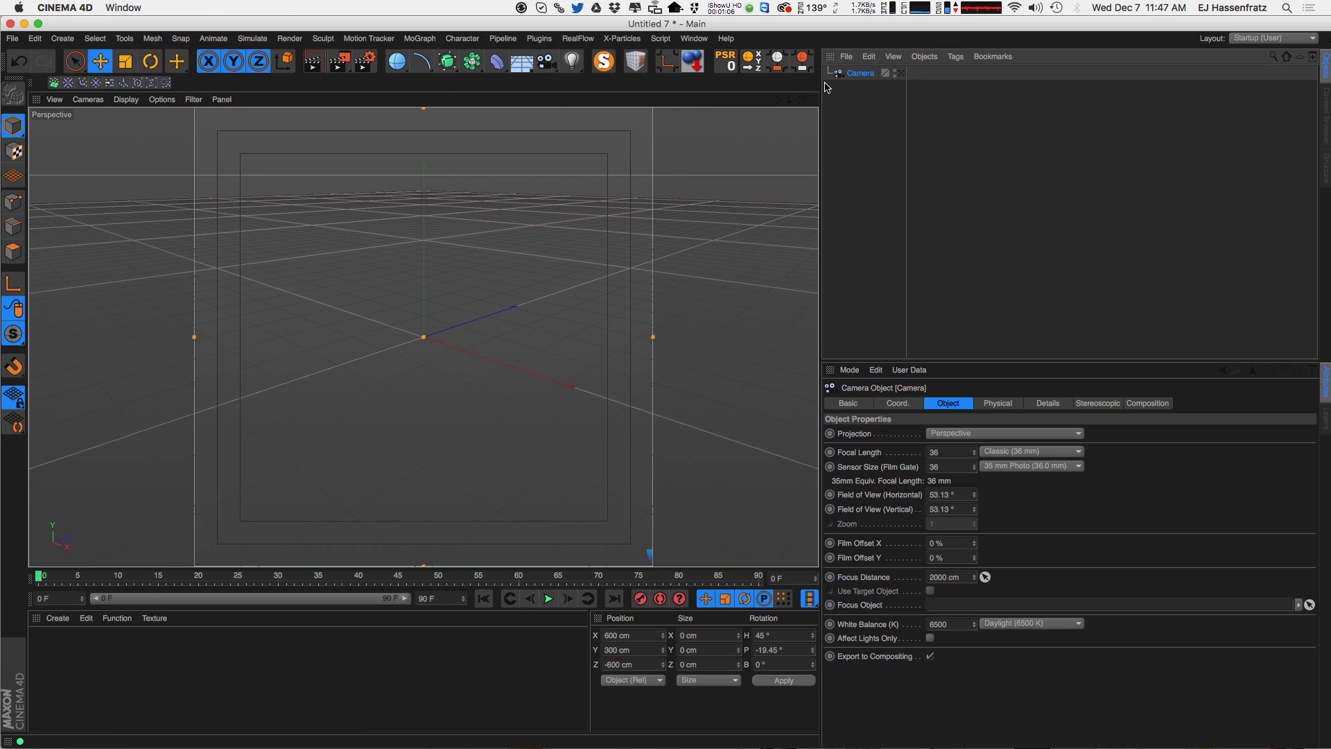
left_click(901, 73)
left_click_drag(455, 337, 555, 333, "alt")
mouse_move(437, 336)
left_mouse_down("alt")
mouse_move(381, 365)
mouse_move(574, 342)
mouse_move(511, 356)
mouse_move(421, 352)
mouse_move(422, 339)
mouse_move(424, 350)
left_mouse_up("alt")
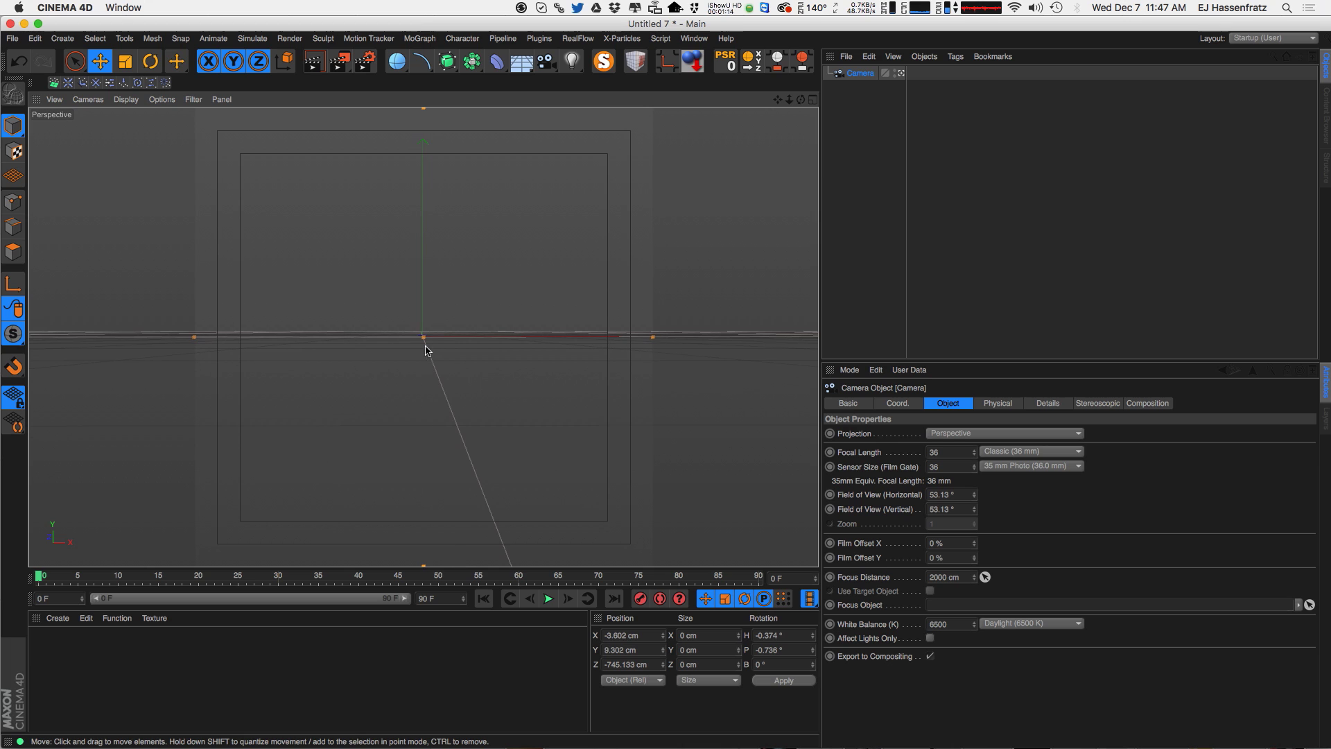
- Set the camera's heading and pitch to 0° and its X and Y position to 0 cm
left_click(903, 404)
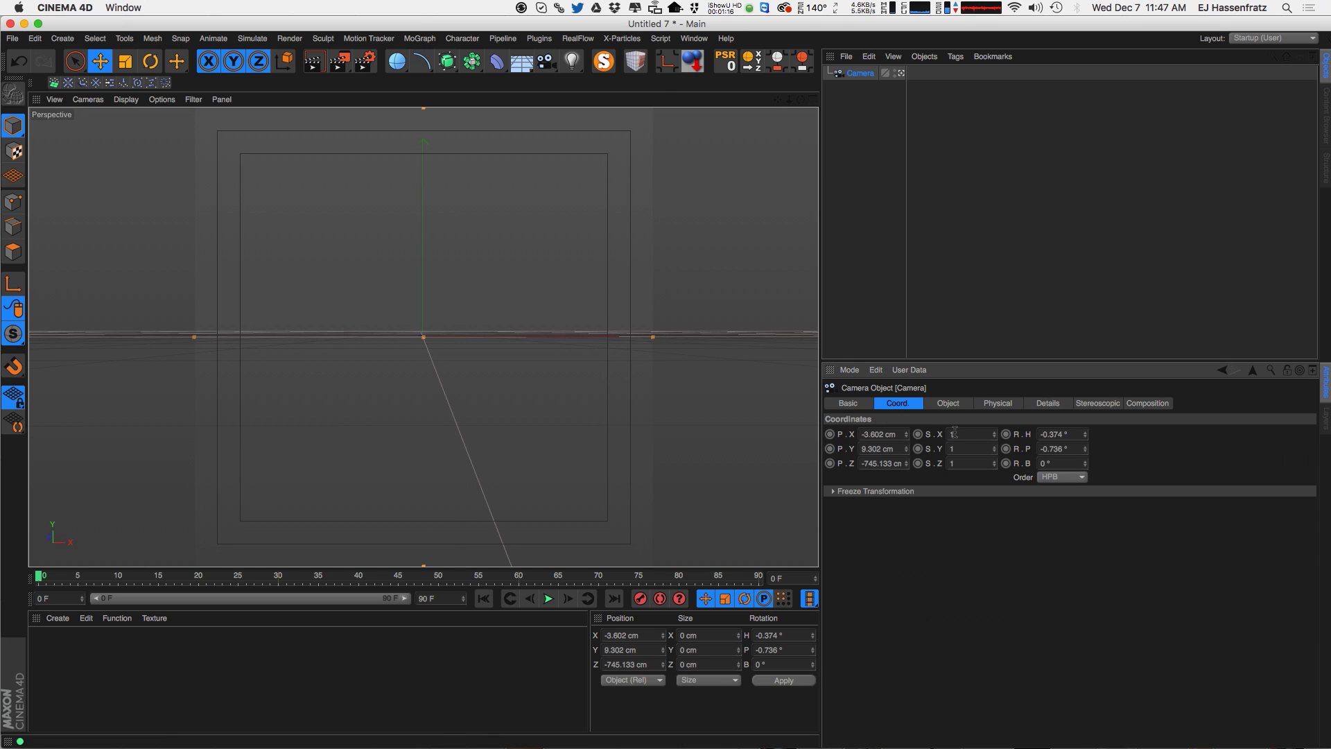
left_click_drag(1078, 437, 668, 534)
type("0")
key("Tab")
type("0")
key("Return")
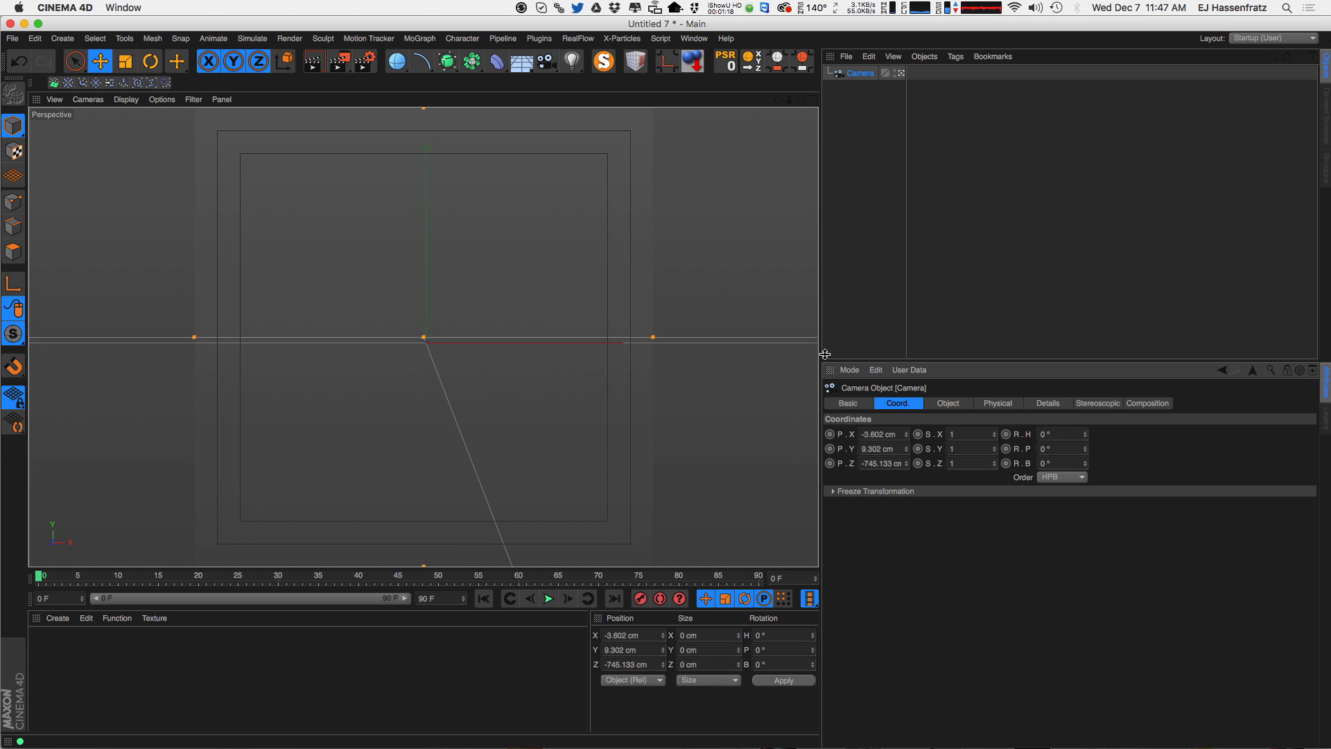
type("0")
key("Tab")
type("0")
key("Return")
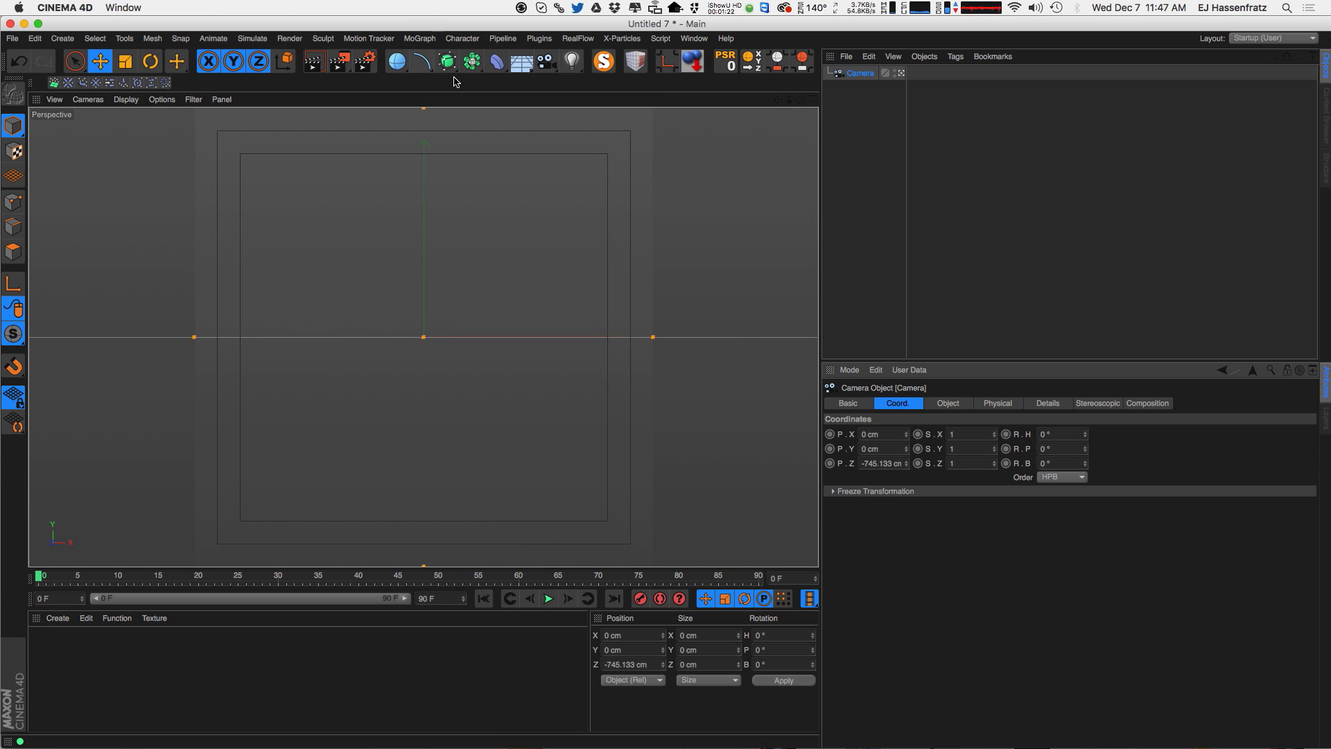
- Add a sphere in the upper left of the camera frame and a smaller copy about 119 cm wide in the upper right
left_click_drag(398, 61, 440, 210)
left_click_drag(513, 338, 523, 278)
left_click(812, 100)
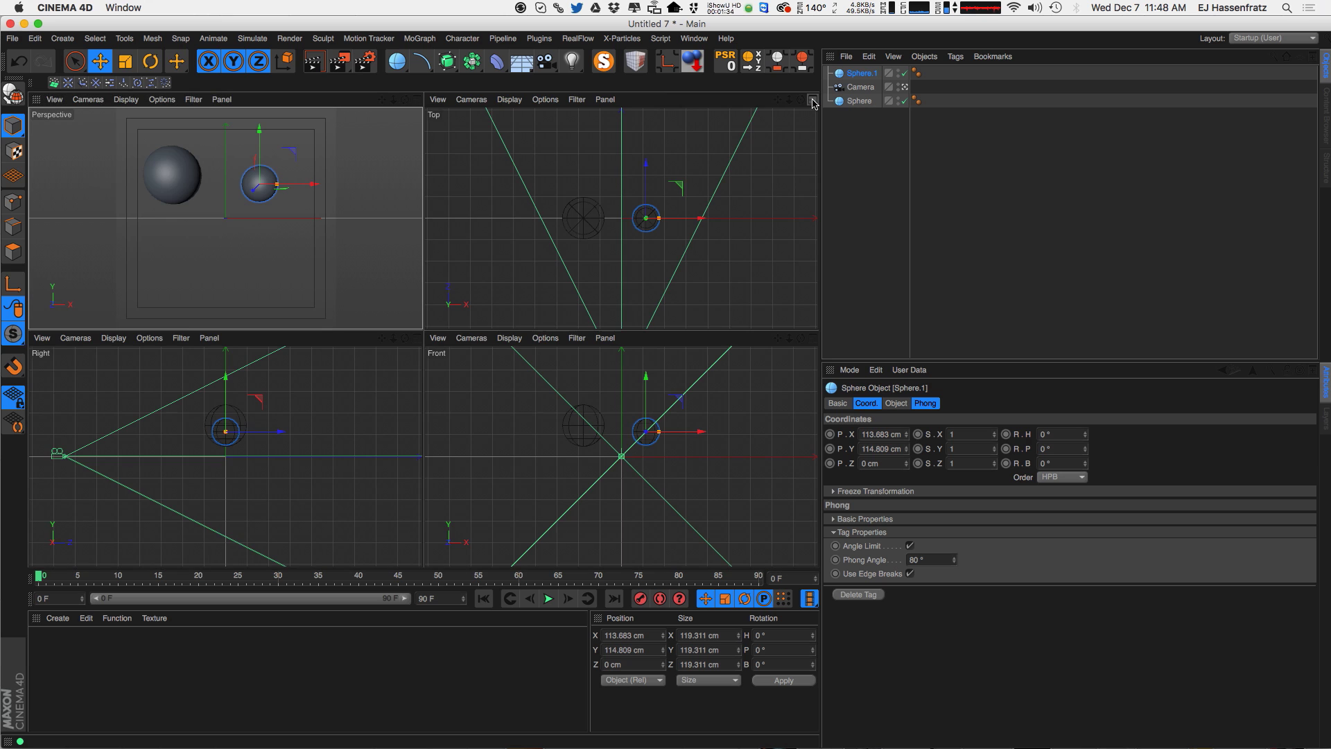
- Duplicate the spheres into three more of varied size and depth, including a lower-right one about 194 cm wide
left_click_drag(658, 220, 646, 211)
mouse_move(267, 238)
left_mouse_down("ctrl")
mouse_move(219, 294)
mouse_move(201, 277)
mouse_move(211, 223)
mouse_move(242, 261)
mouse_move(302, 267)
mouse_move(271, 256)
left_mouse_up("ctrl")
left_click_drag(272, 267, 223, 222)
left_click_drag(594, 201, 587, 170)
left_click_drag(253, 221, 309, 247, "ctrl")
mouse_move(676, 254)
left_mouse_down()
mouse_move(678, 326)
mouse_move(666, 321)
mouse_move(683, 241)
mouse_move(660, 236)
left_mouse_up()
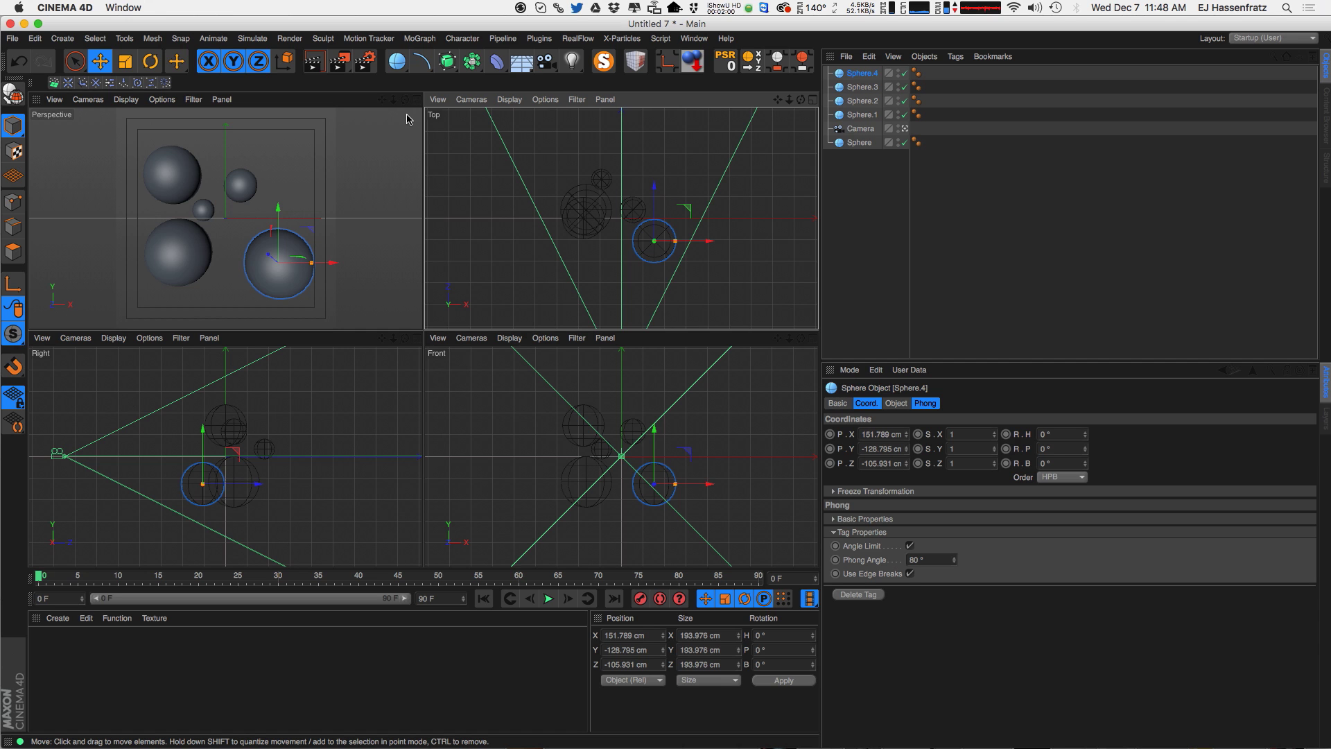
- Add a cube around the spheres and size it to about 626 x 633 x 241 cm
left_click_drag(396, 61, 439, 137)
left_click_drag(643, 219, 689, 219)
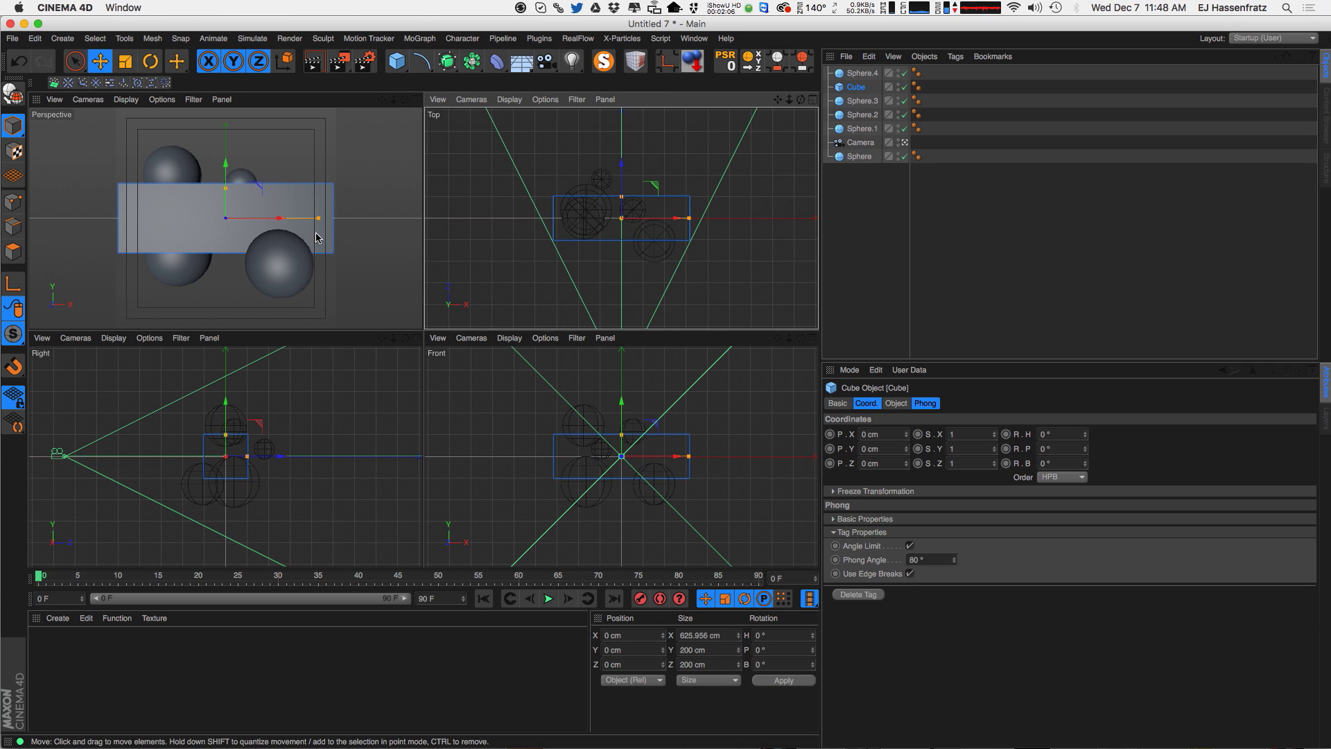
left_click_drag(225, 186, 231, 123)
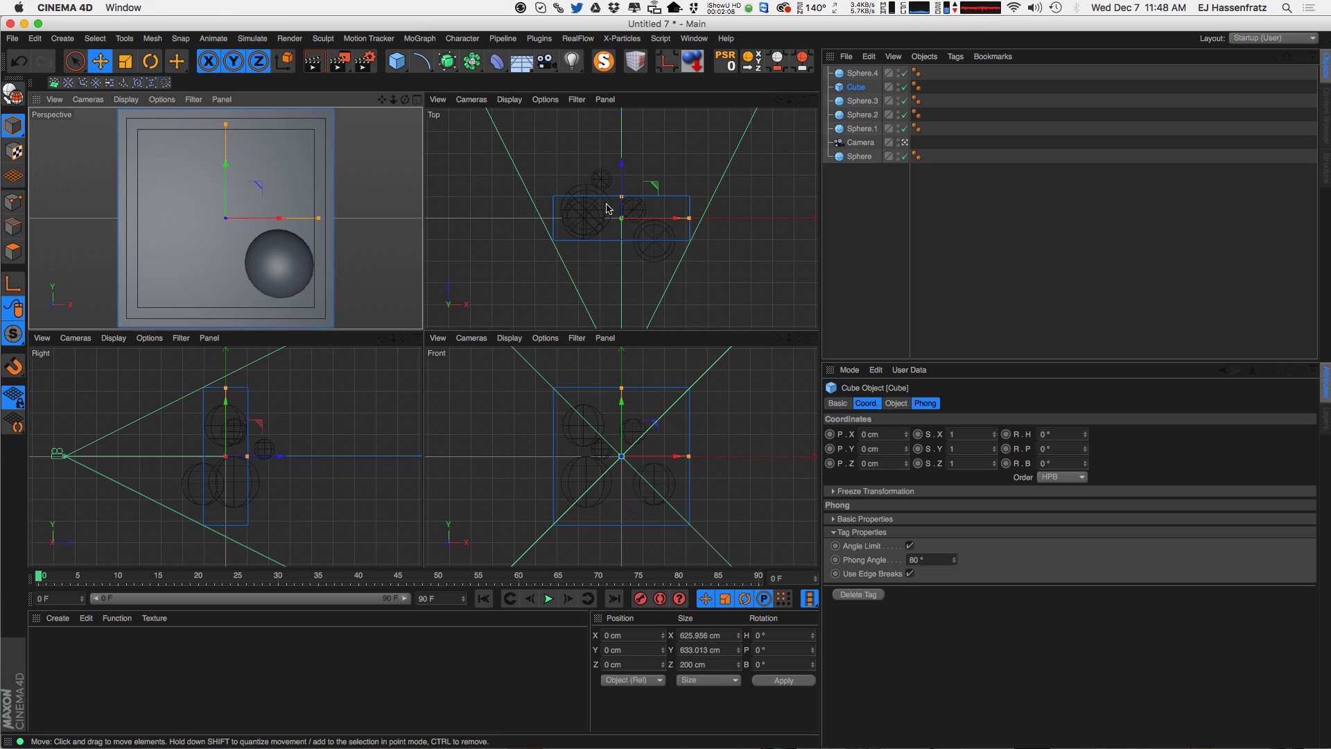
mouse_move(622, 197)
left_mouse_down()
mouse_move(619, 167)
mouse_move(613, 198)
left_mouse_up()
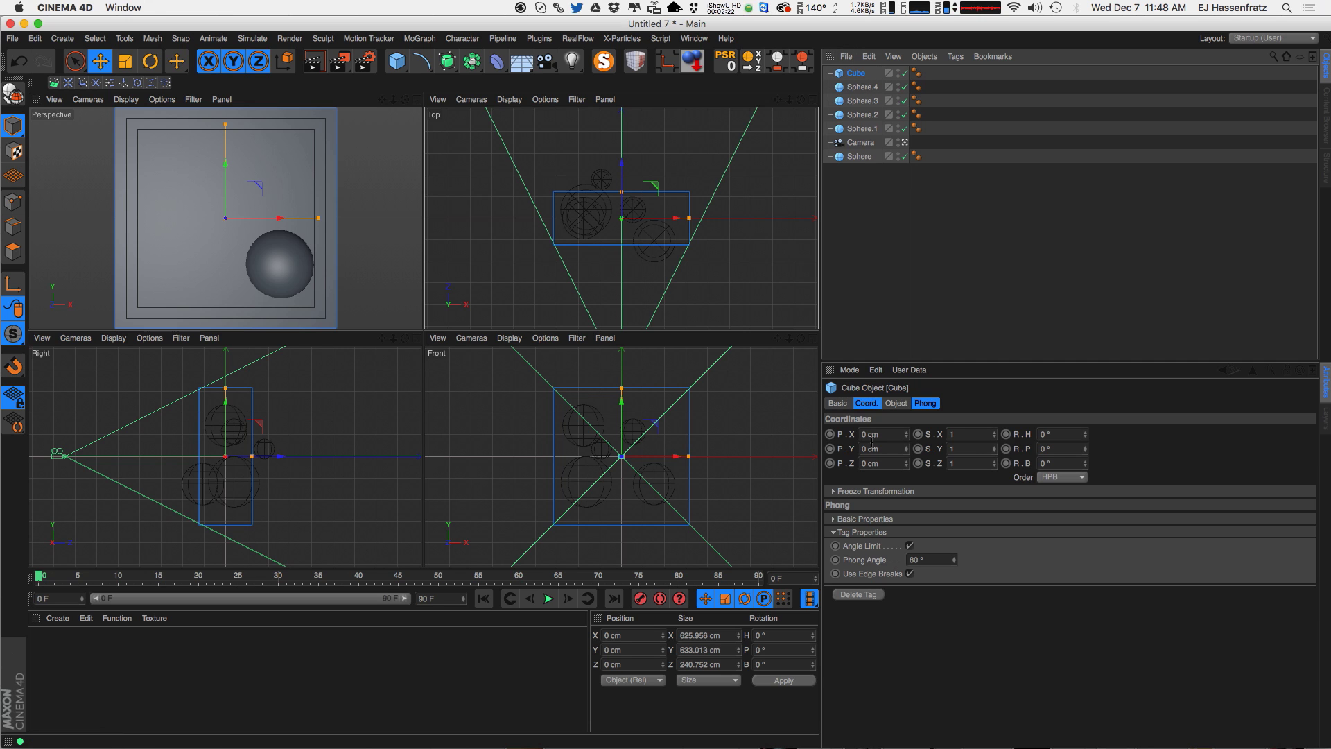
- Enable X-Ray display for the cube
left_click(895, 402)
left_click(839, 403)
left_click(910, 529)
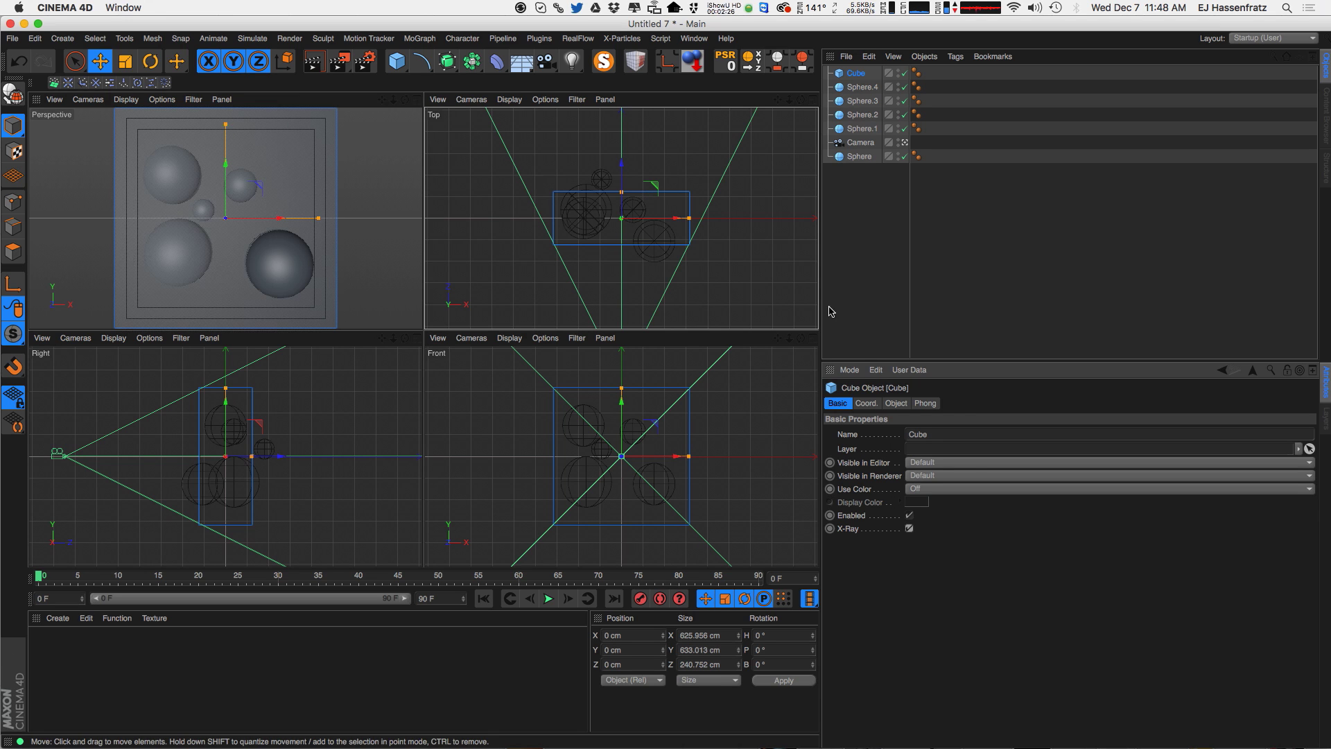
- Set the cube's X and Y sizes to 650 cm
left_click(864, 403)
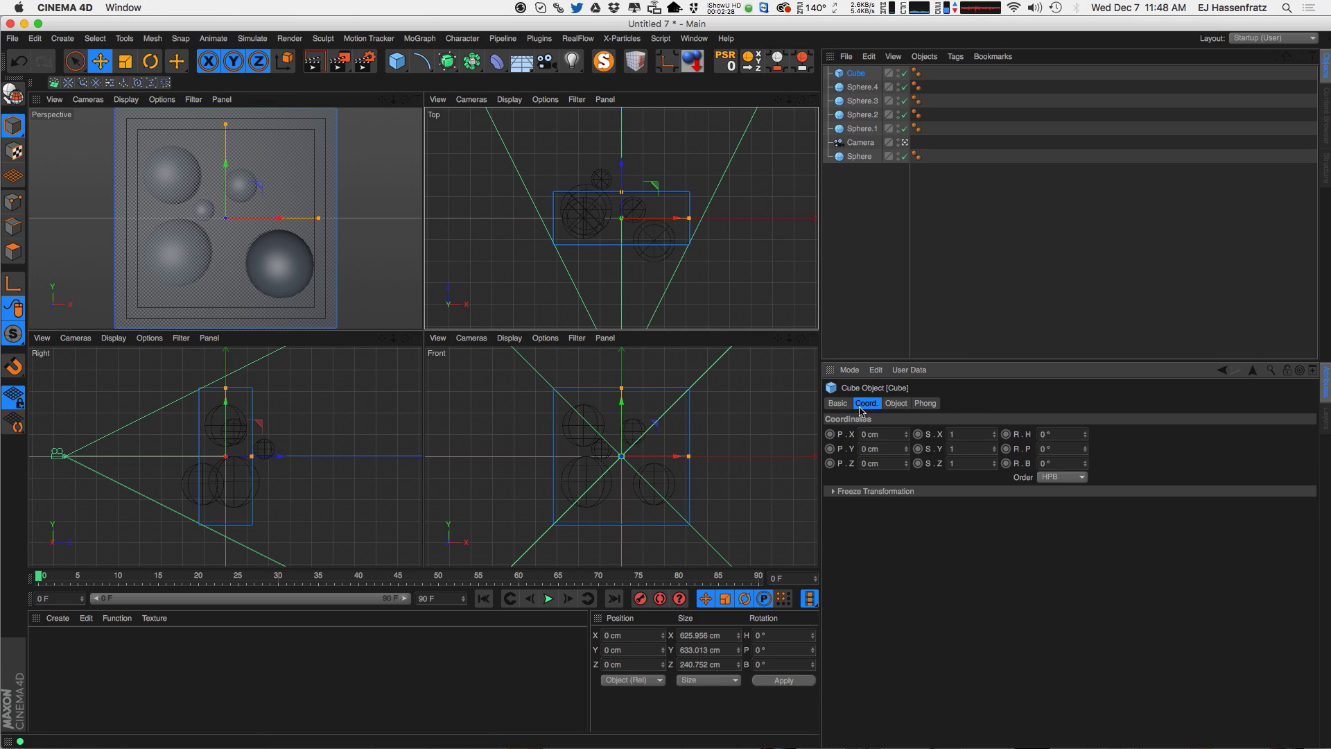
left_click(896, 403)
left_click_drag(225, 124, 225, 123)
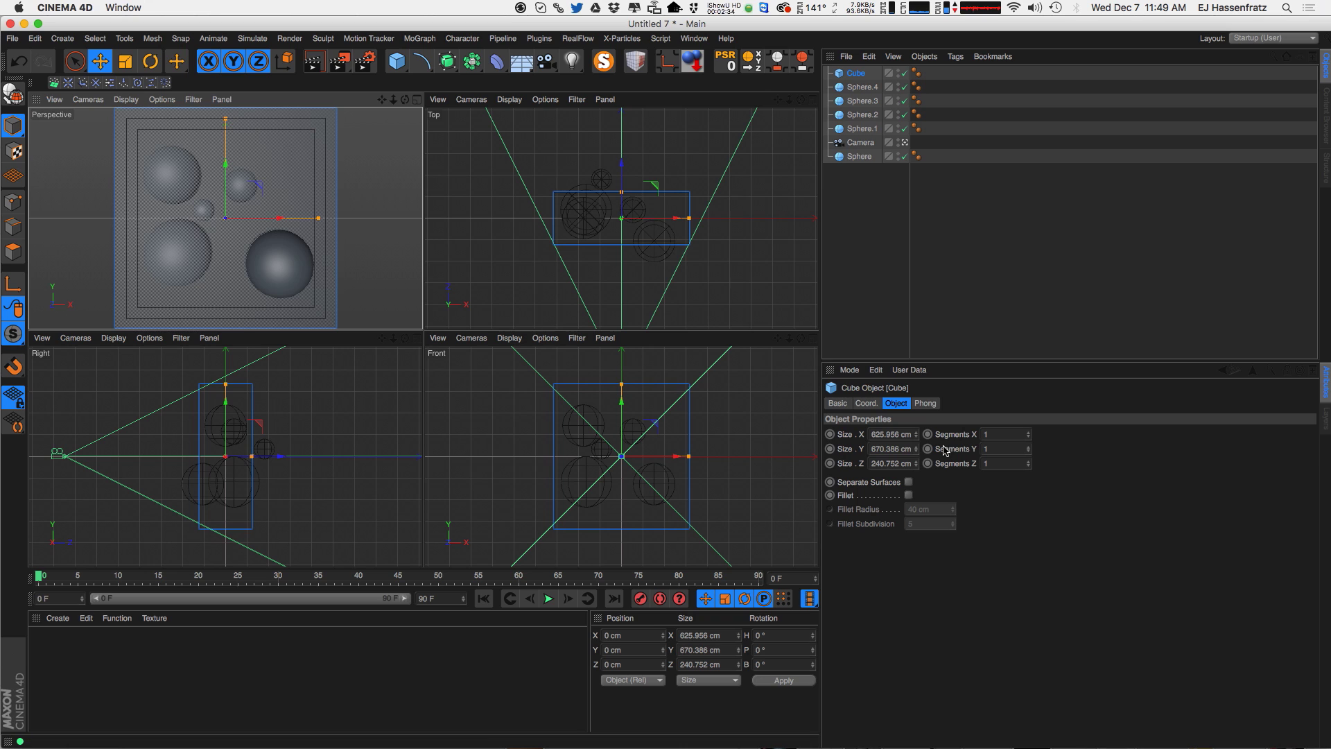
left_click(903, 448)
type("650")
key("Return")
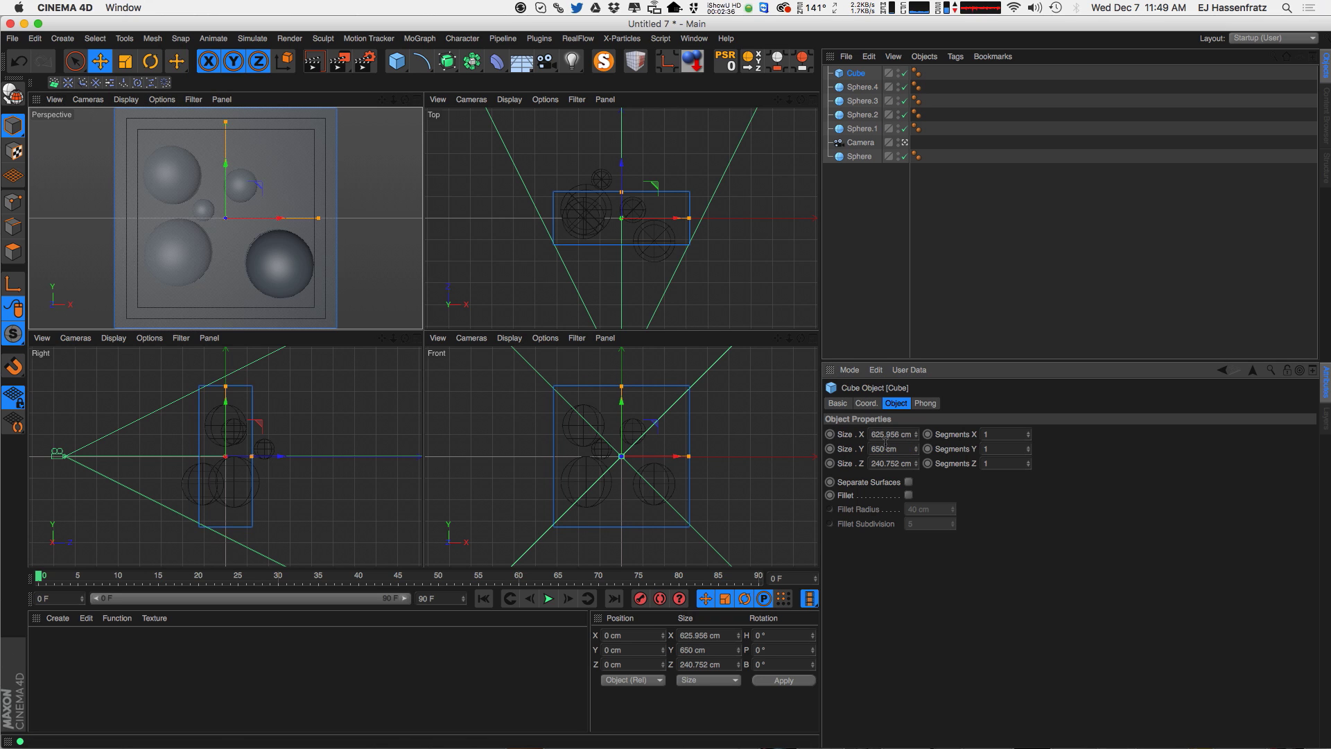
type("650")
key("Return")
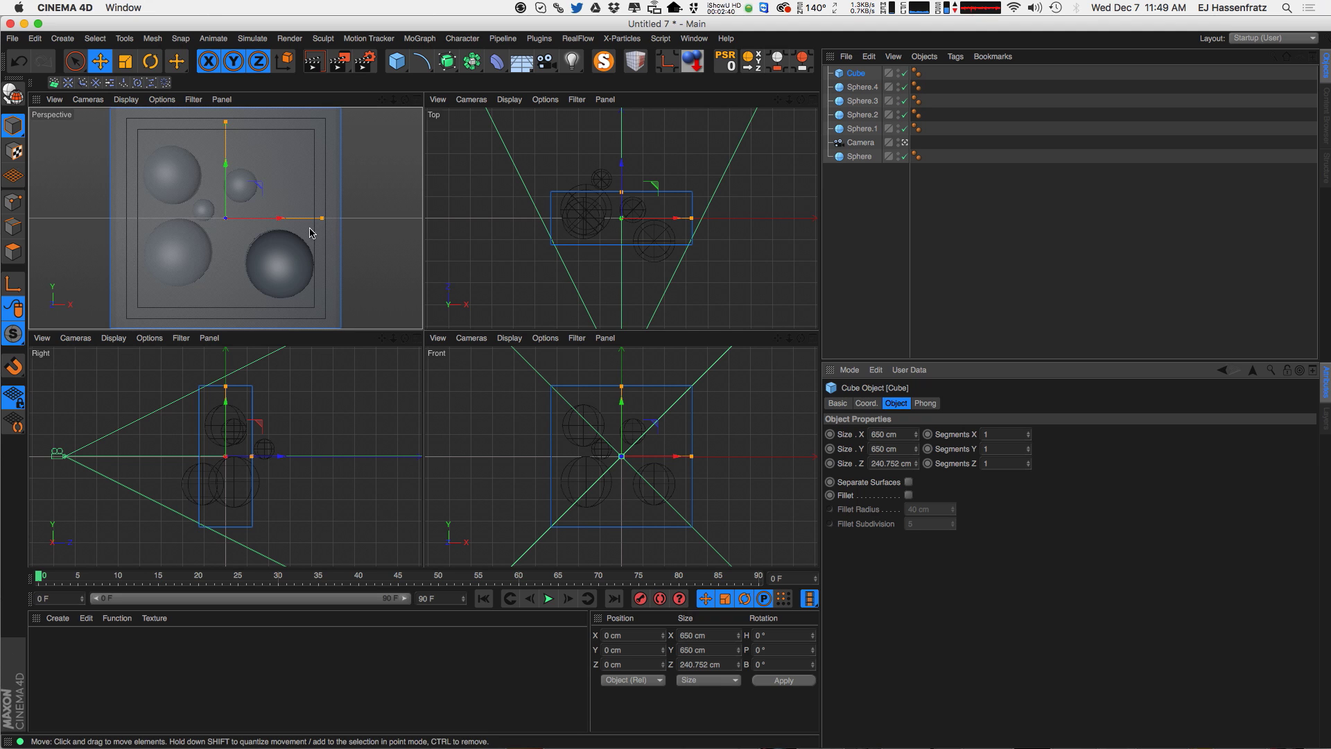
- Shrink the cube to about 619 cm wide and 596 cm high, and set its Z size to 300 cm
left_click_drag(323, 218, 318, 218)
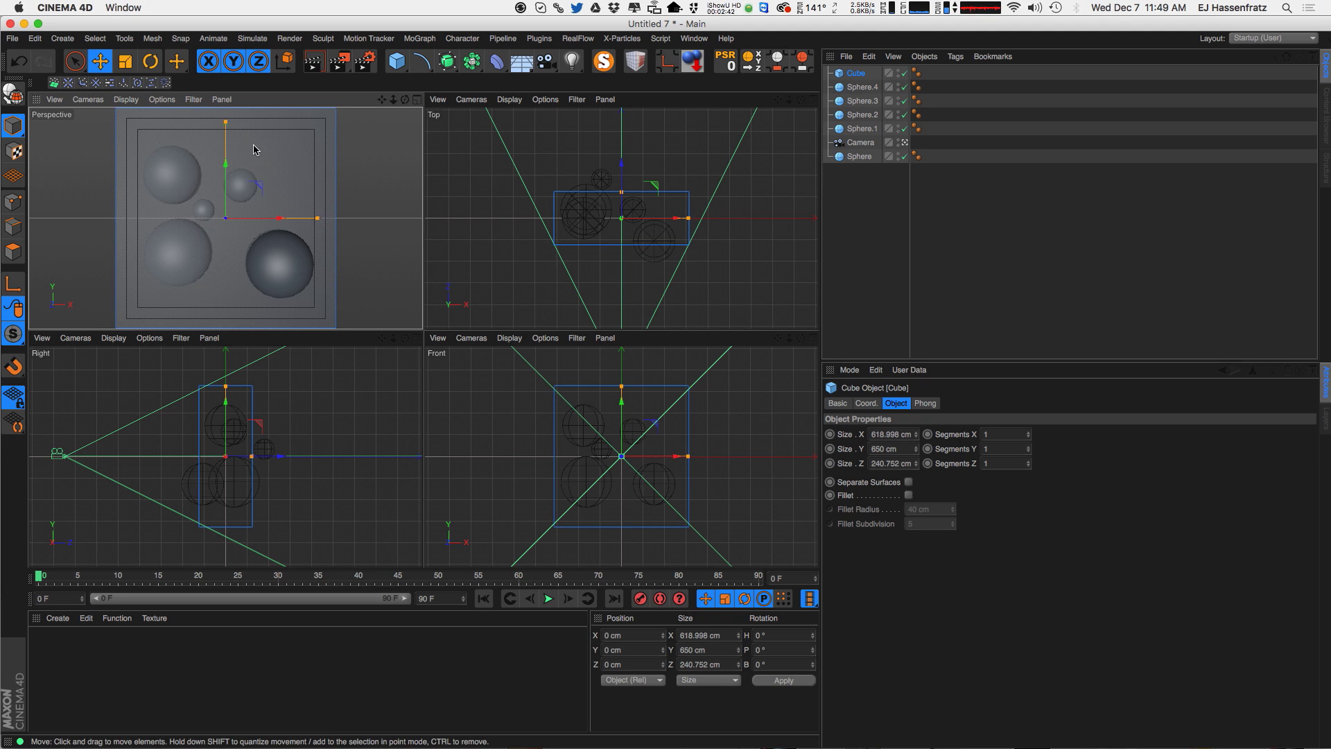
left_click_drag(226, 122, 229, 133)
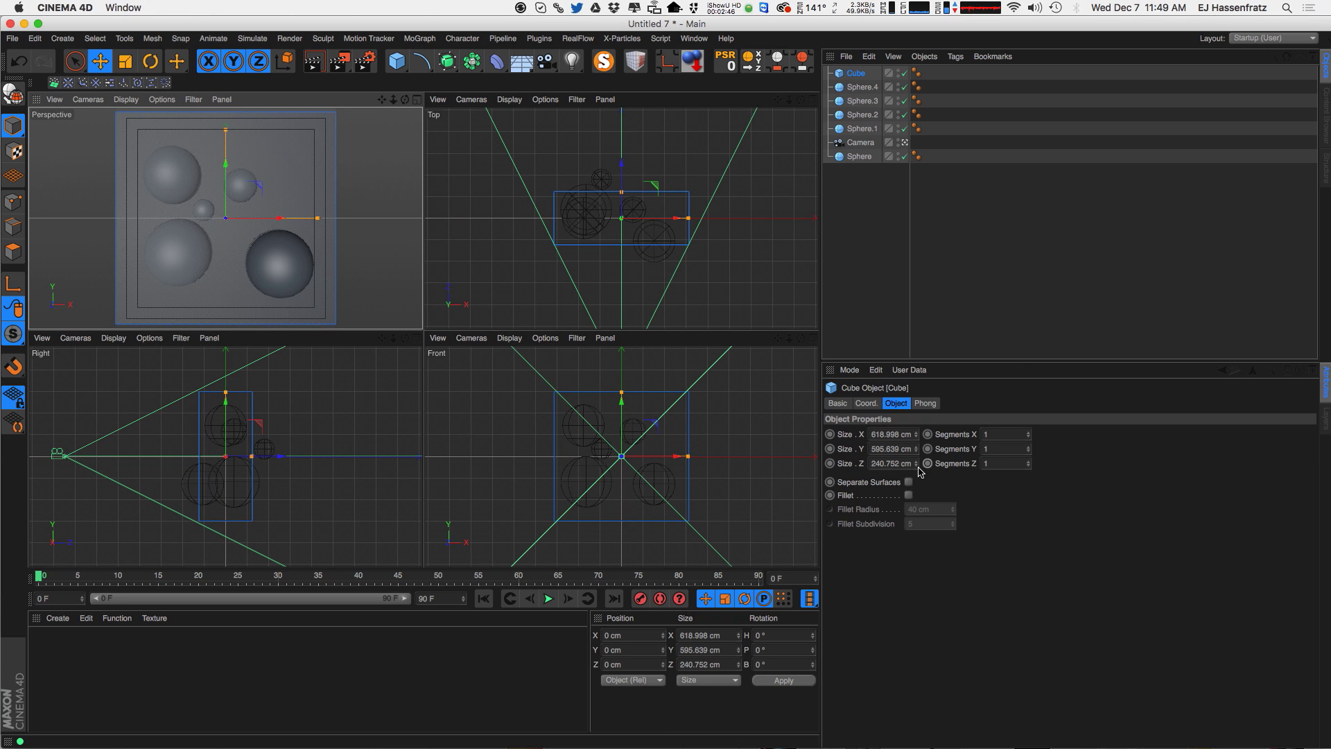
left_click_drag(915, 465, 912, 463)
type("0")
key("Return")
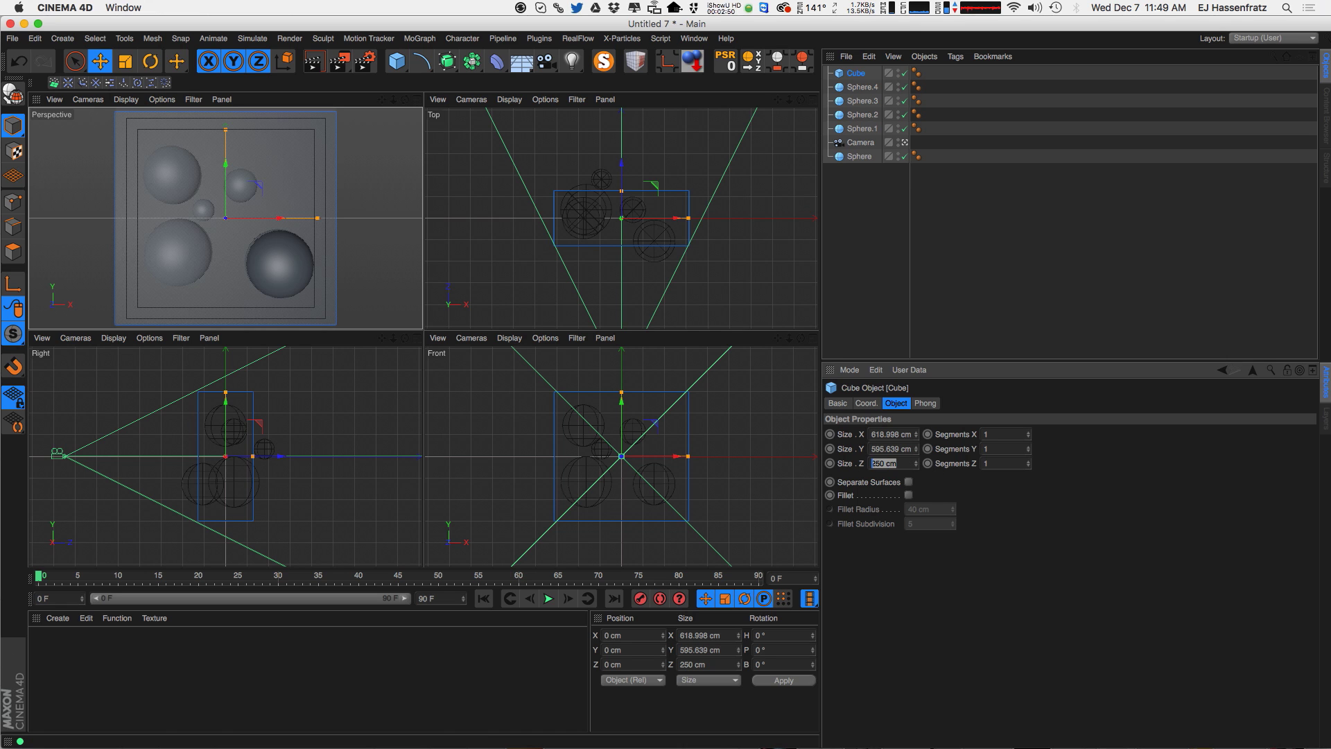
type("300")
key("Return")
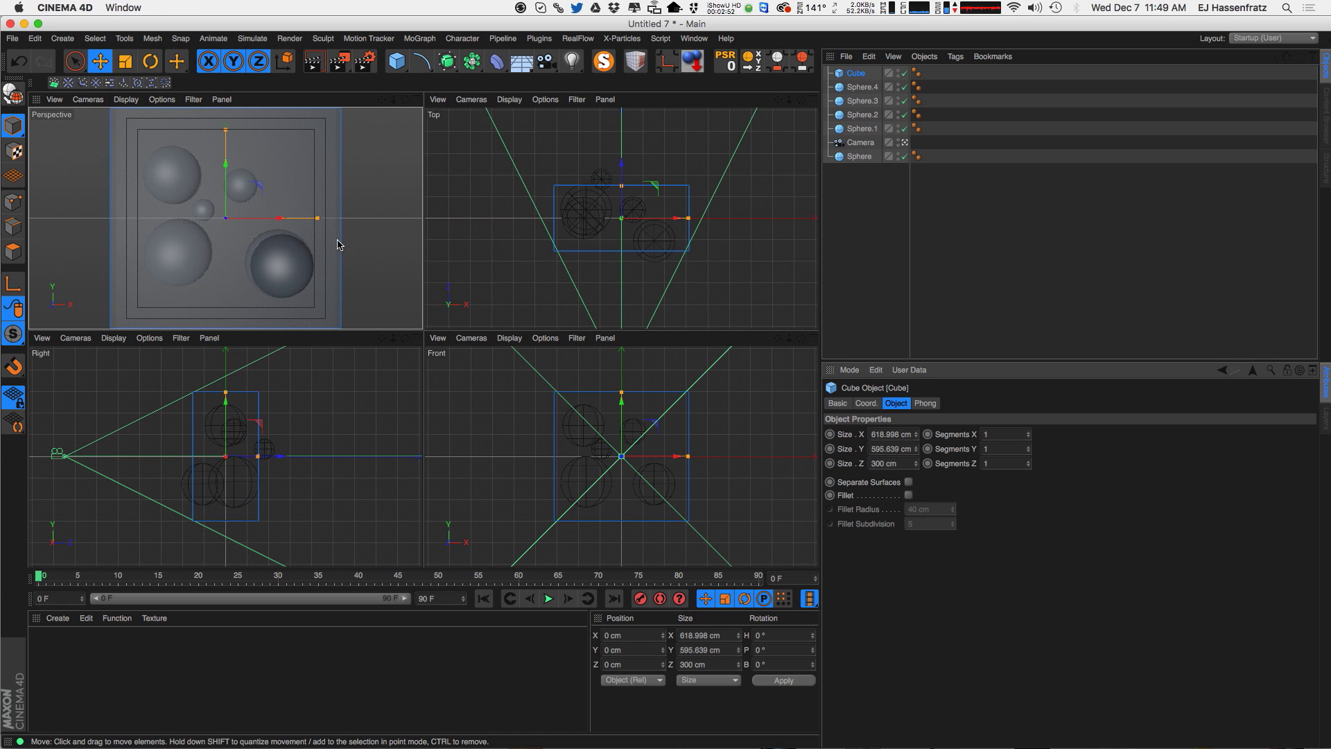
- Shrink the lower-right sphere and move it back so it lies inside the cube
left_click(284, 260)
mouse_move(693, 223)
left_mouse_down()
mouse_move(699, 202)
mouse_move(672, 221)
left_mouse_up()
left_click(641, 251)
left_click(182, 275)
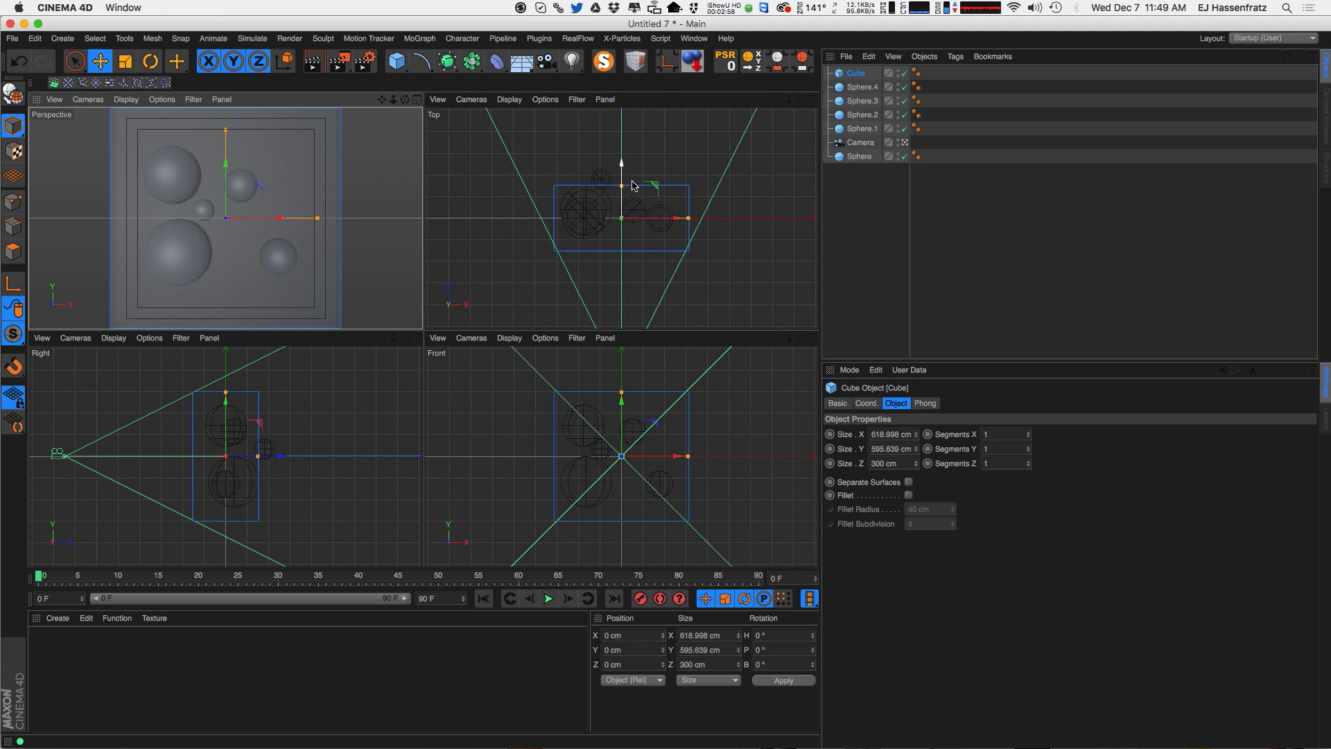
- Move the small rear sphere forward into the cube, near the center of the camera frame
left_click(600, 179)
left_click_drag(601, 179, 643, 201)
left_click_drag(248, 178, 241, 181)
left_click(155, 206)
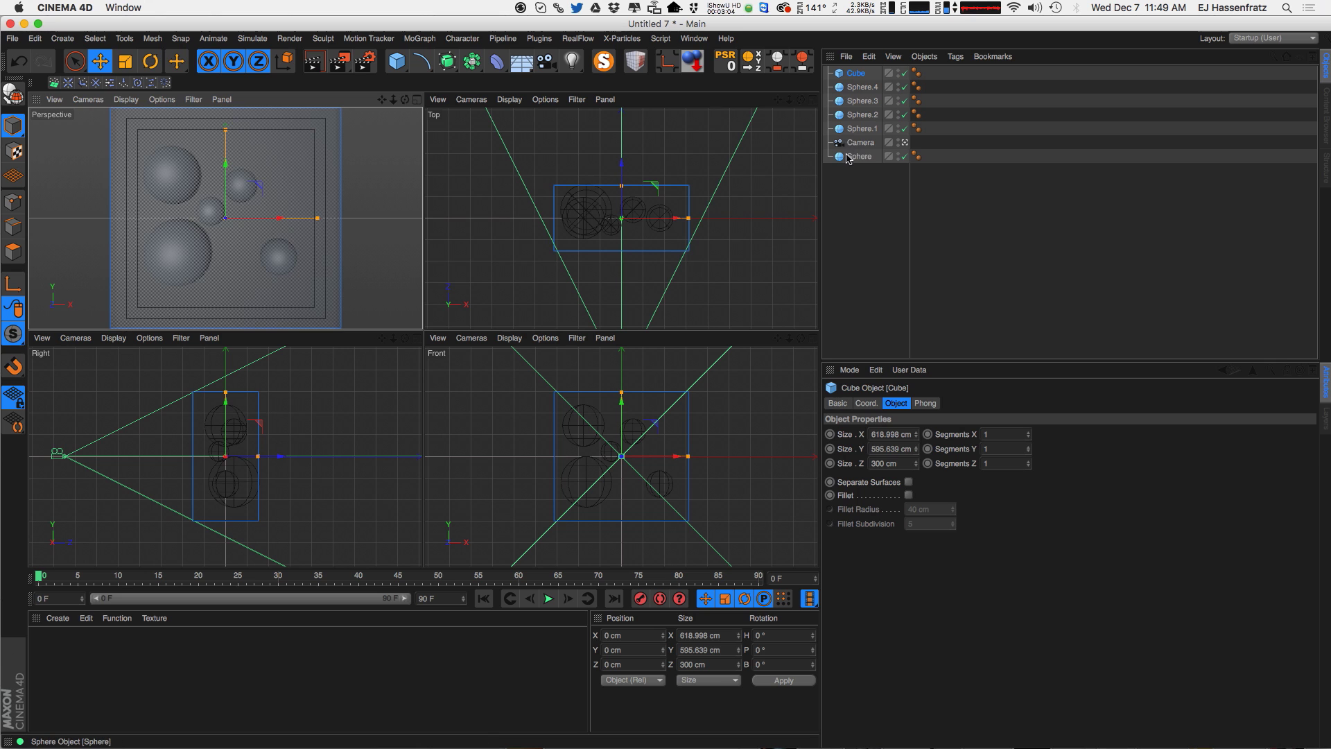
- Duplicate a sphere, shrink the copy and place it in the lower middle of the cube
mouse_move(852, 157)
left_mouse_down()
mouse_move(860, 130)
mouse_move(860, 149)
left_mouse_up()
left_click_drag(624, 276, 672, 286)
left_click_drag(651, 230, 639, 230)
left_click_drag(269, 225, 266, 304)
- Duplicate the small sphere, enlarge the copy to about 104 cm radius and position it in the cube's upper-right area
left_click_drag(251, 254, 288, 178)
left_click_drag(664, 228, 678, 188)
left_click_drag(296, 201, 307, 191)
left_click_drag(652, 234, 647, 243)
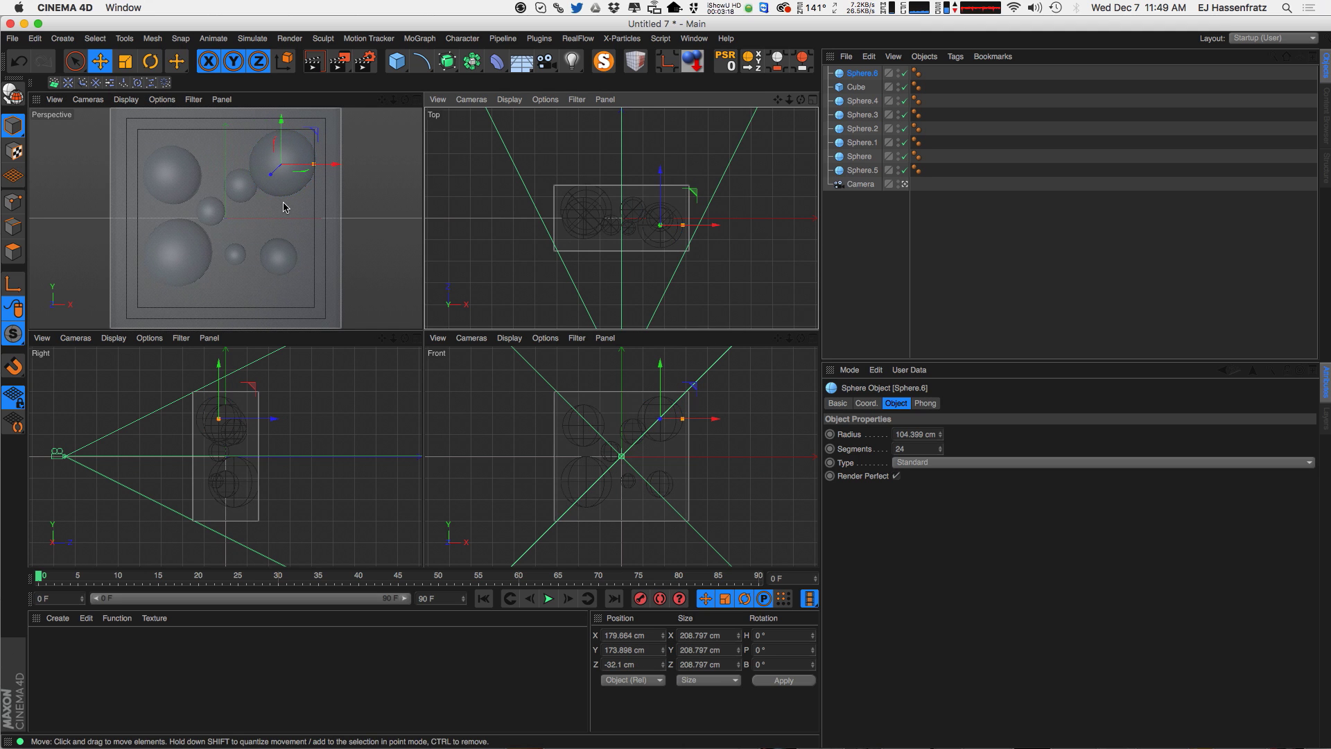
left_click(279, 234)
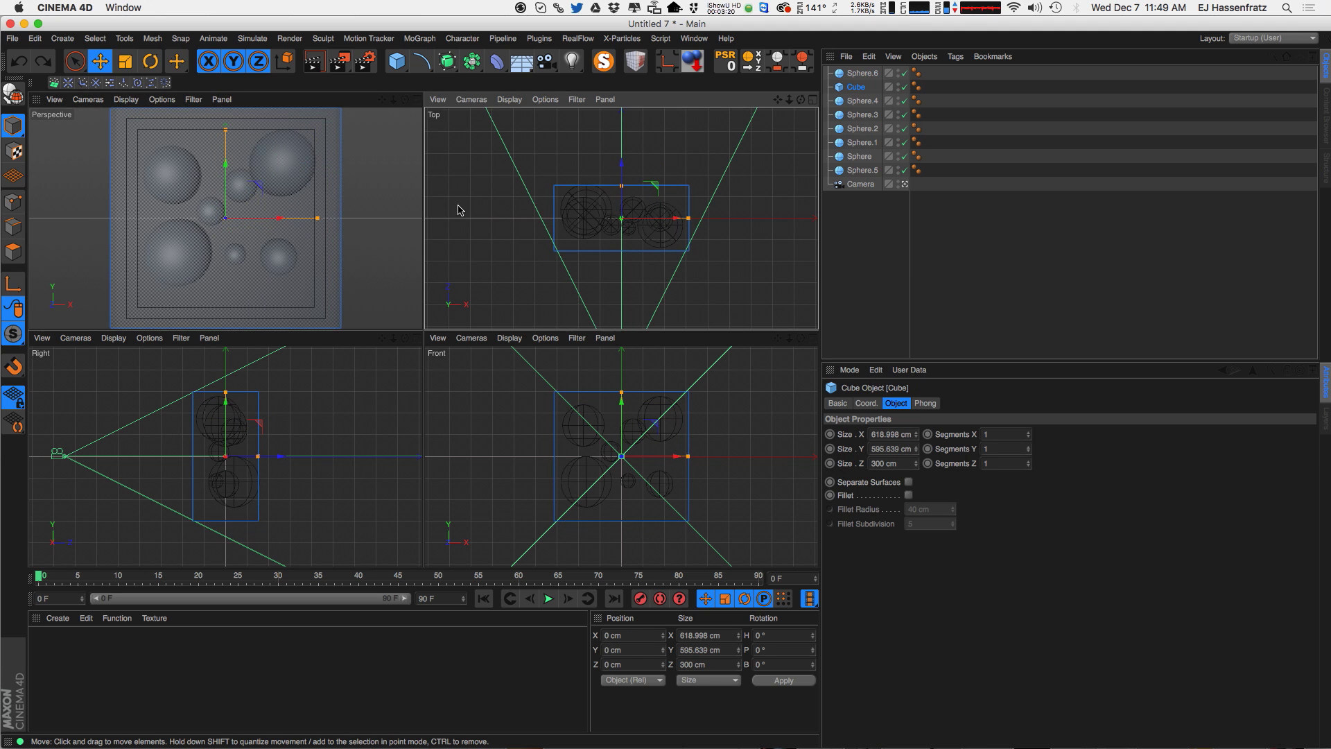
- Duplicate another sphere with a radius of about 86 cm and place it toward the cube's lower-left front
left_click_drag(867, 171, 875, 179, "ctrl")
left_click_drag(682, 288, 646, 295)
mouse_move(624, 506)
left_mouse_down()
mouse_move(638, 523)
mouse_move(626, 498)
left_mouse_up()
left_click_drag(622, 452, 619, 453)
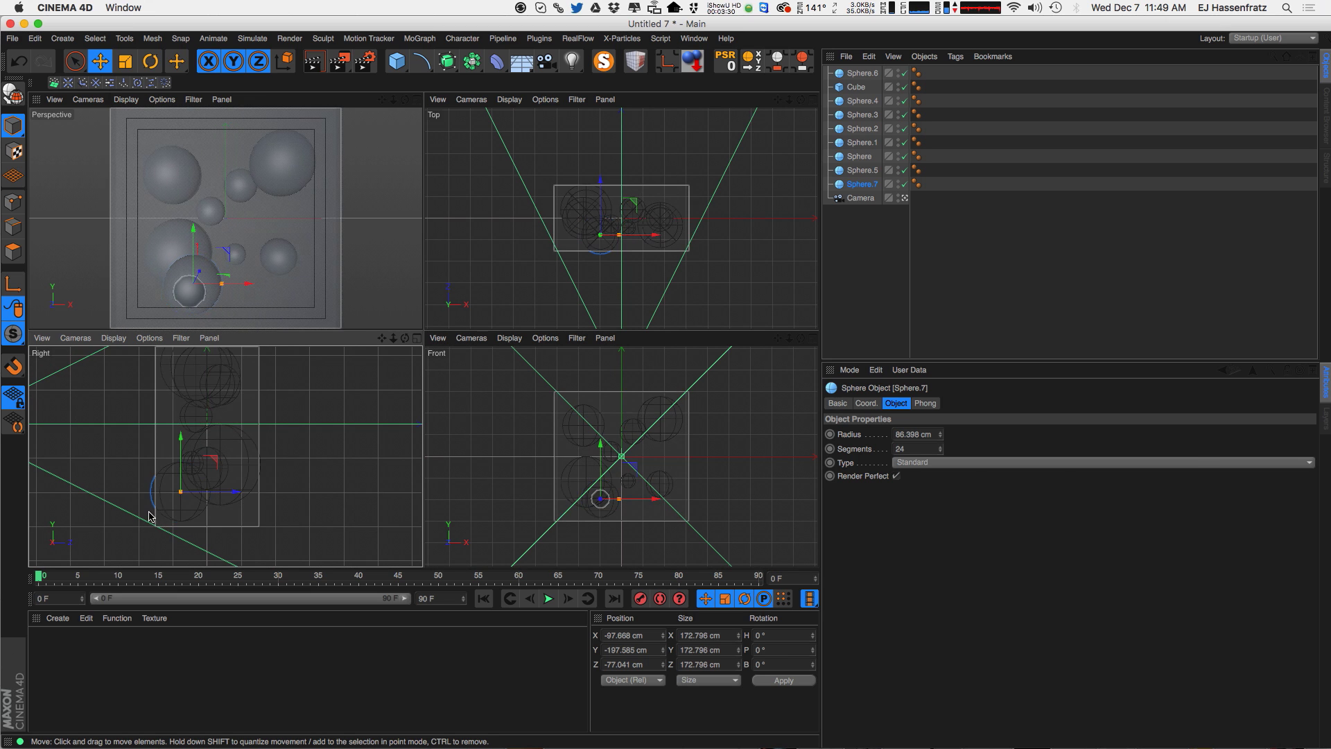
left_click(148, 515)
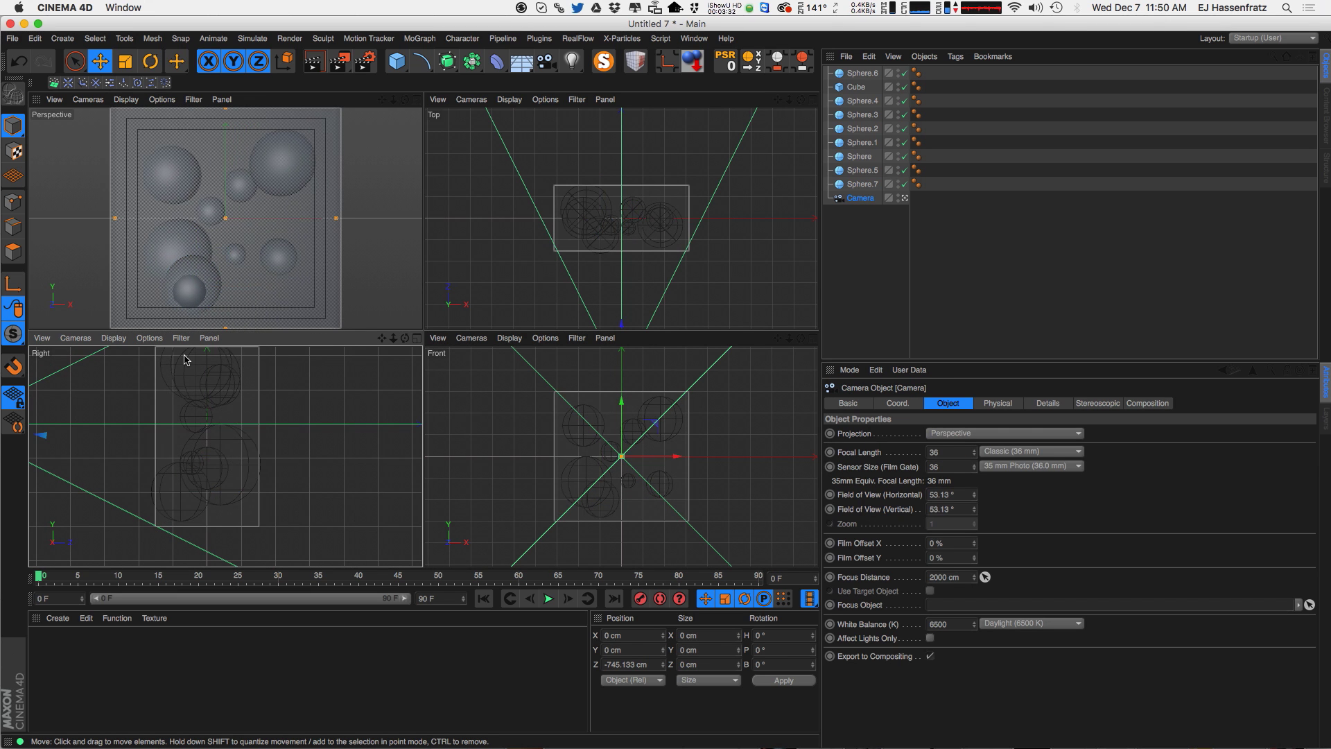
- Deepen the cube to about 337 cm along Z and pull the camera back slightly to reframe it
left_click(251, 280)
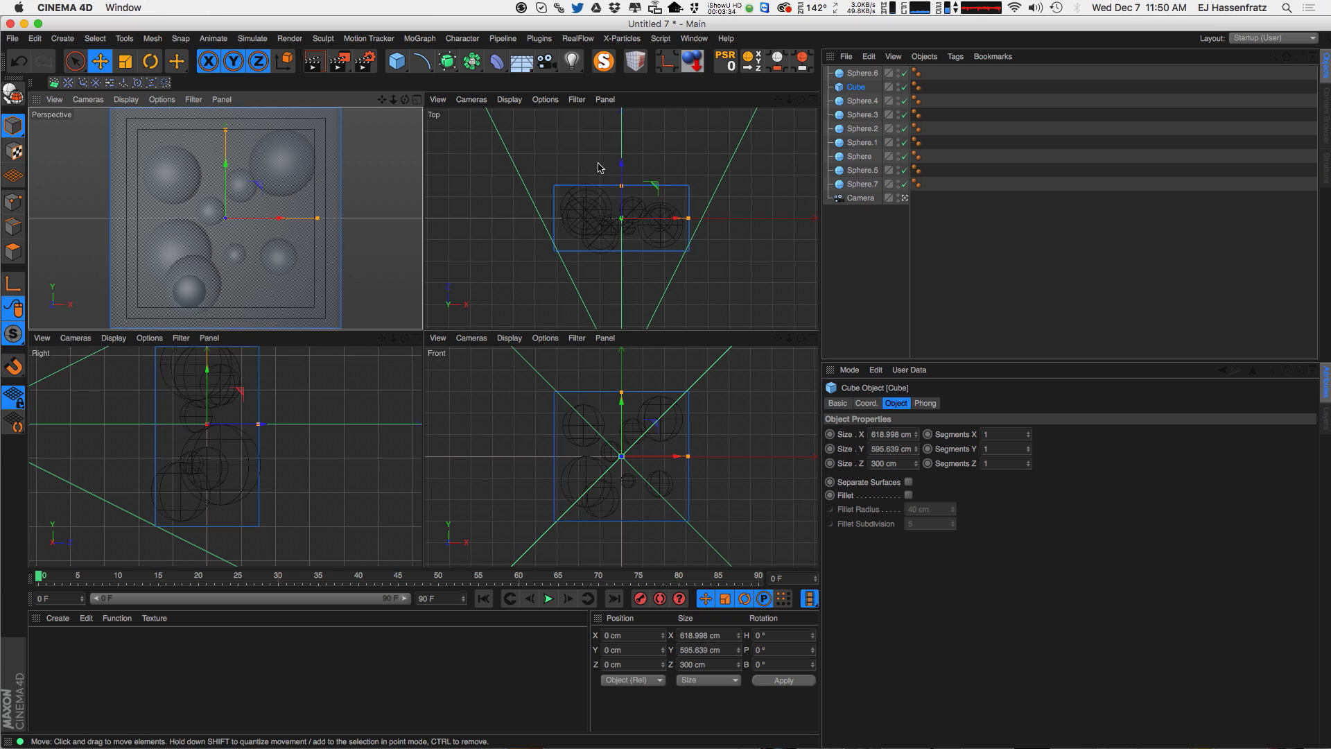
left_click_drag(621, 186, 621, 182)
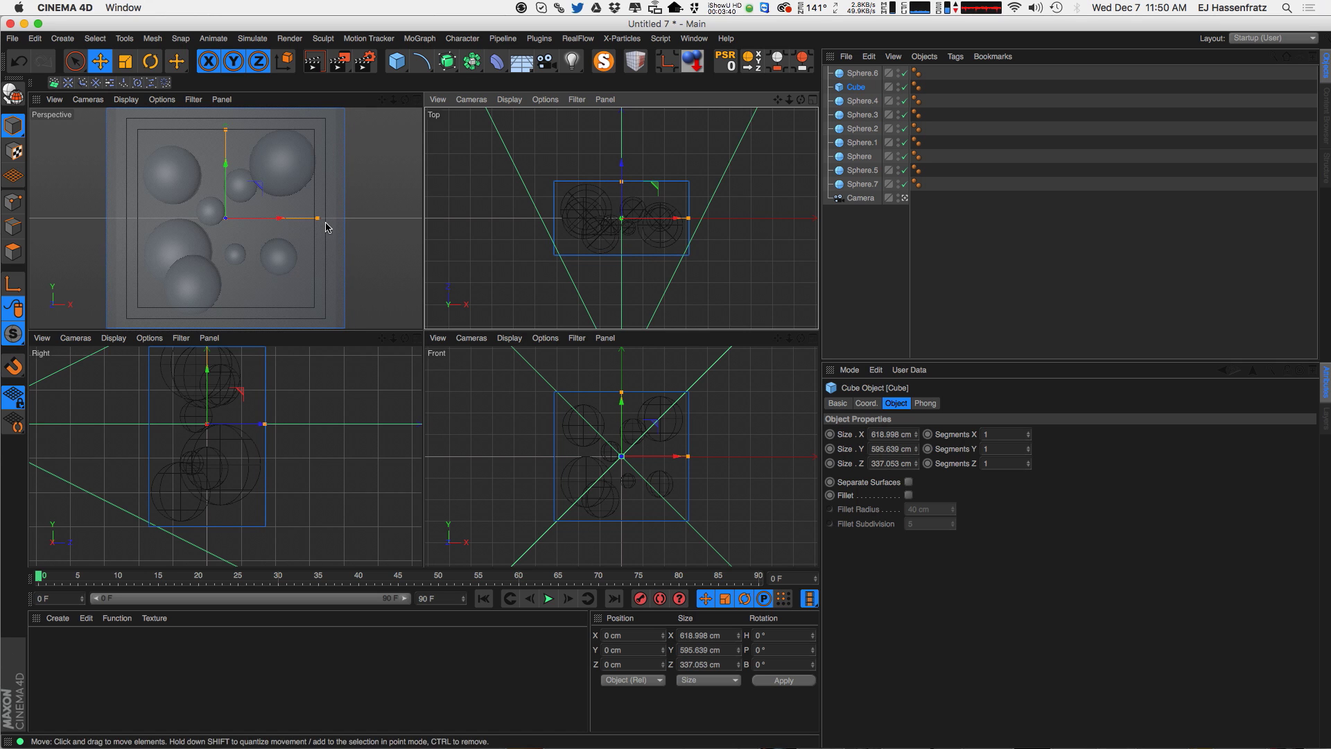
left_click(223, 220)
scroll(223, 222, "down", 2)
scroll(223, 222, "up", 2)
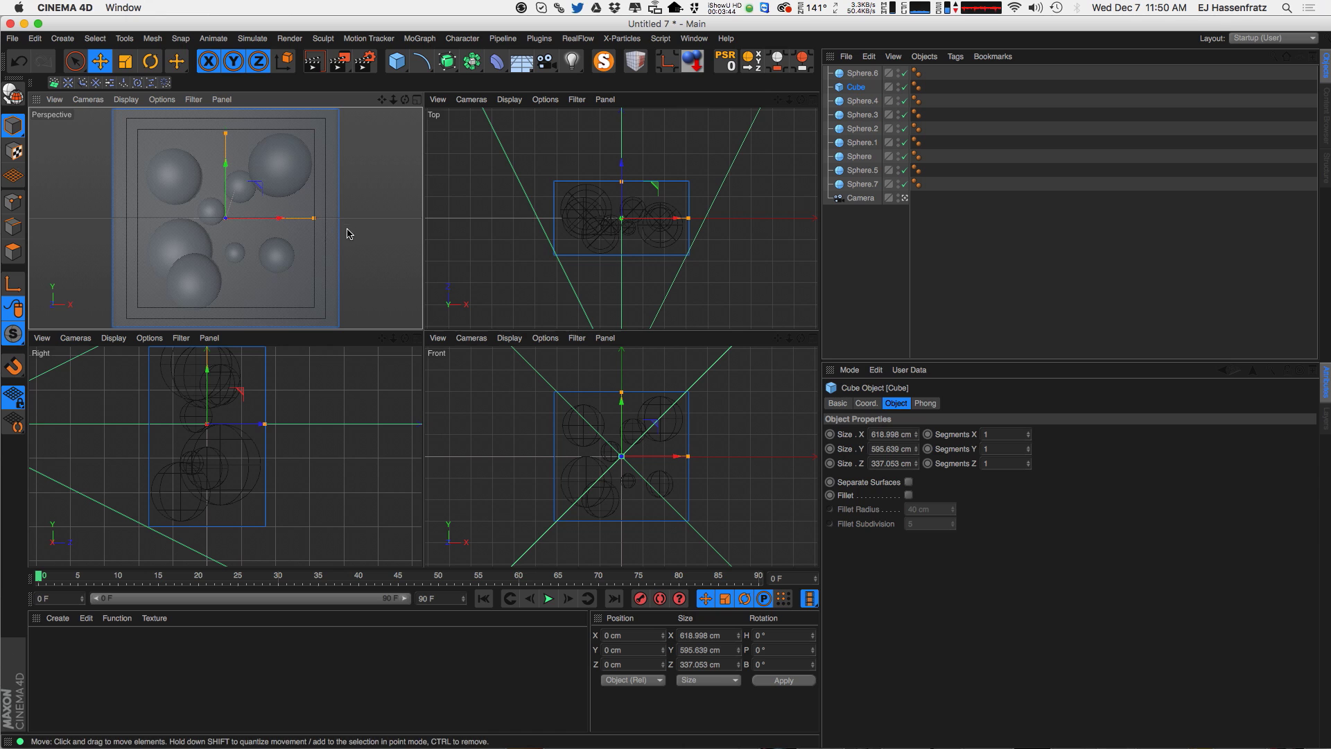
- Set the tinted border opacity to 70% in the perspective viewport's view settings
key("ctrl+d")
left_click(1102, 403)
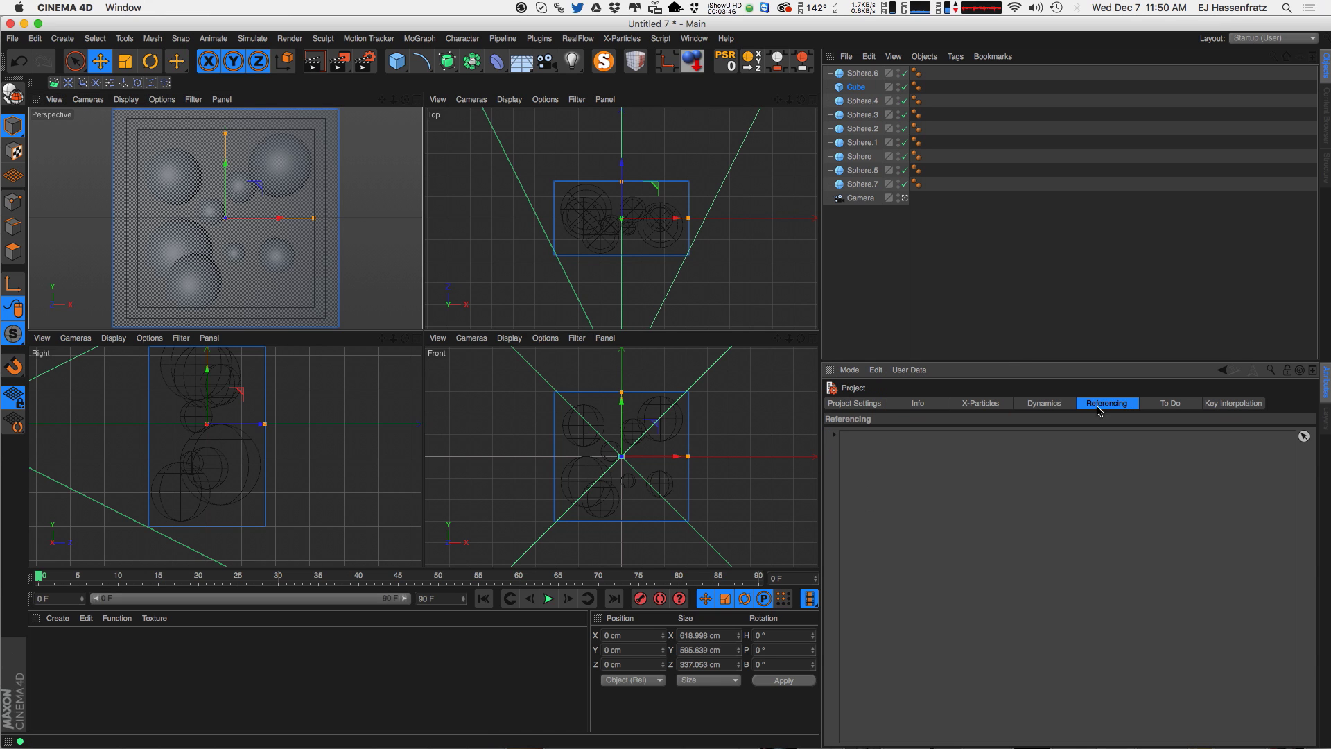
left_click(845, 371)
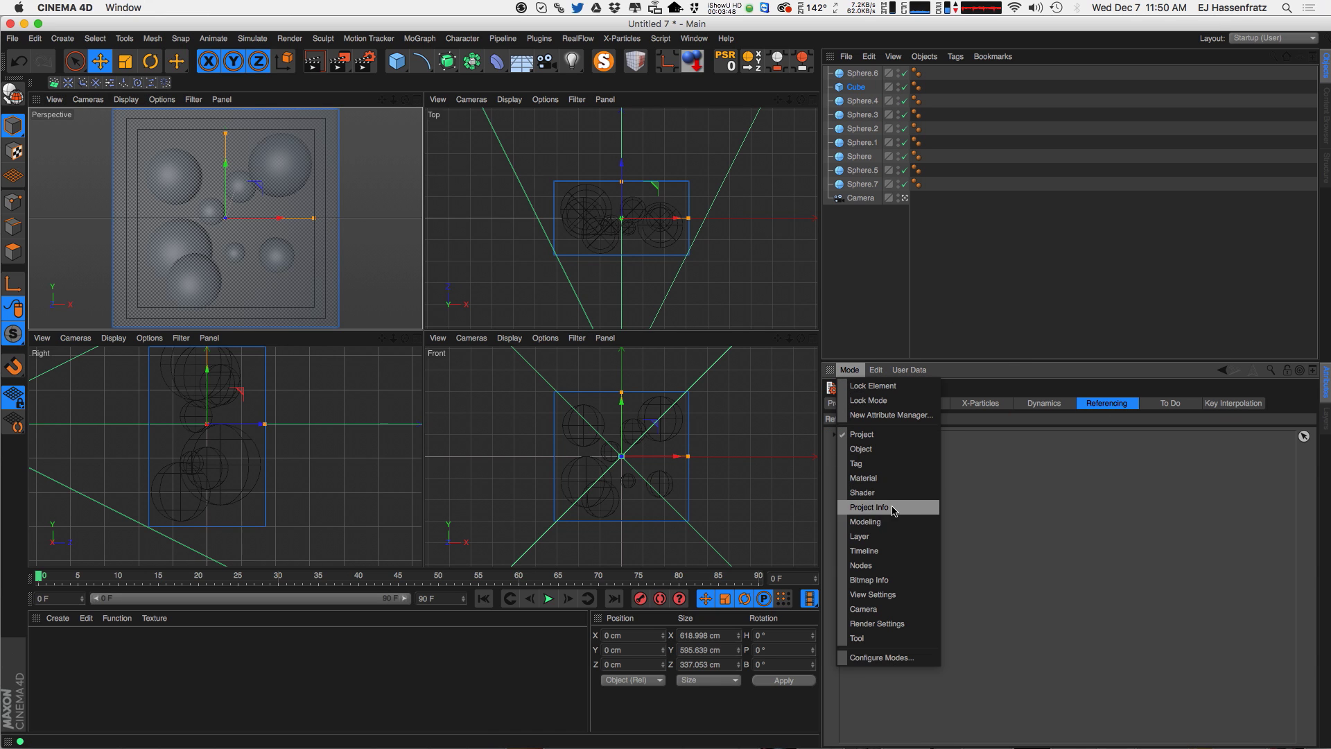
left_click(893, 596)
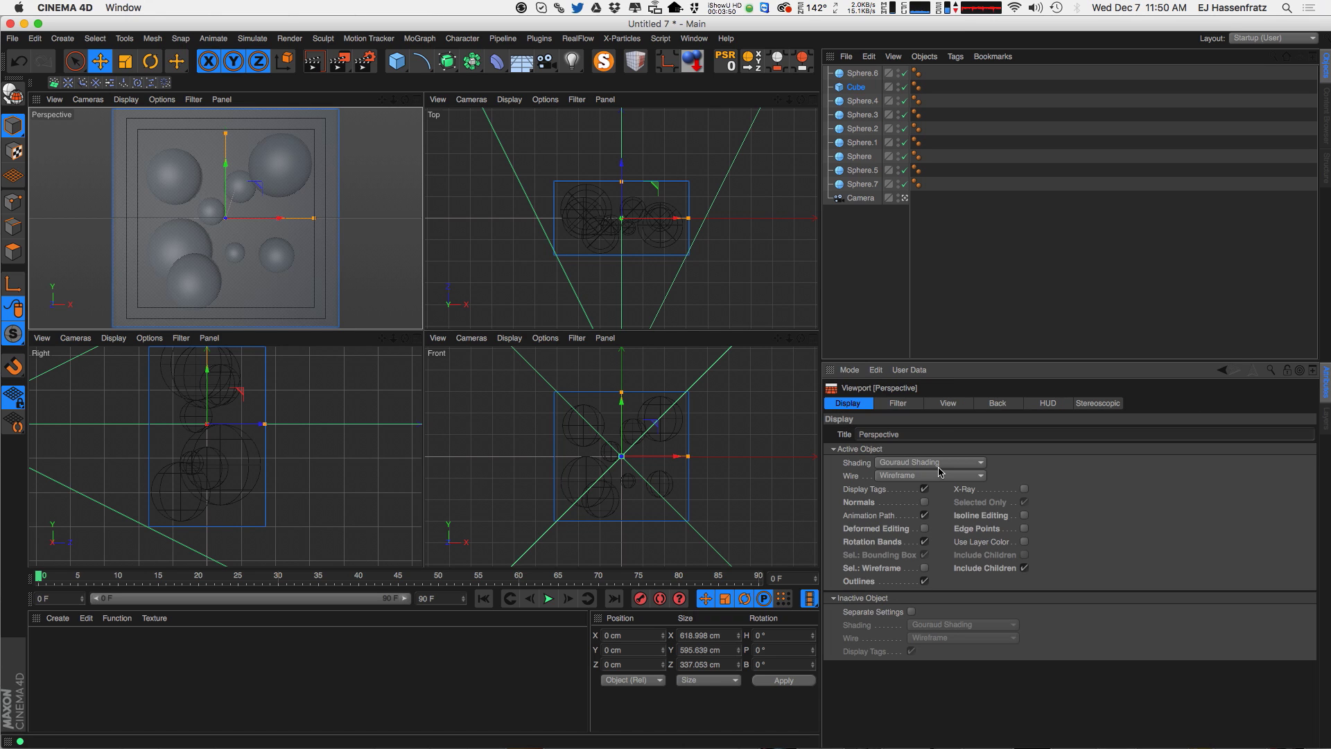
left_click(947, 405)
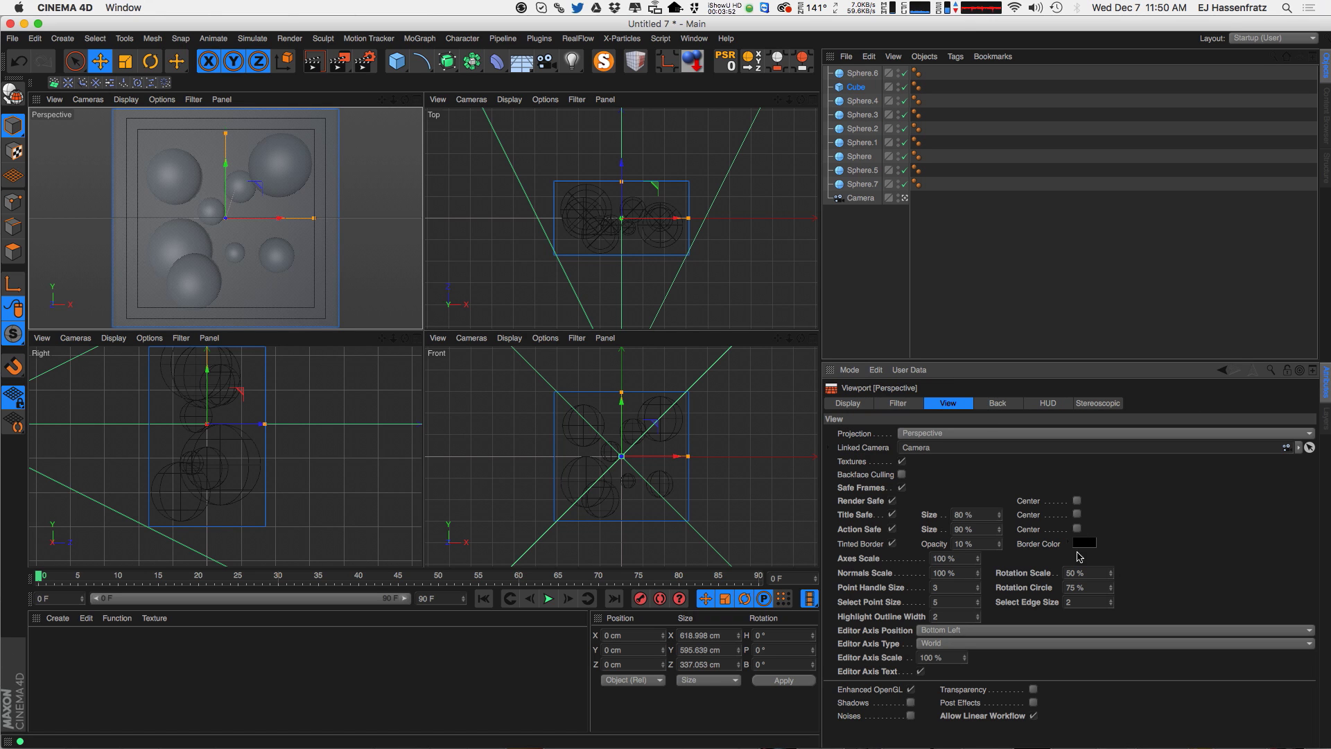
left_click_drag(1001, 548, 709, 594)
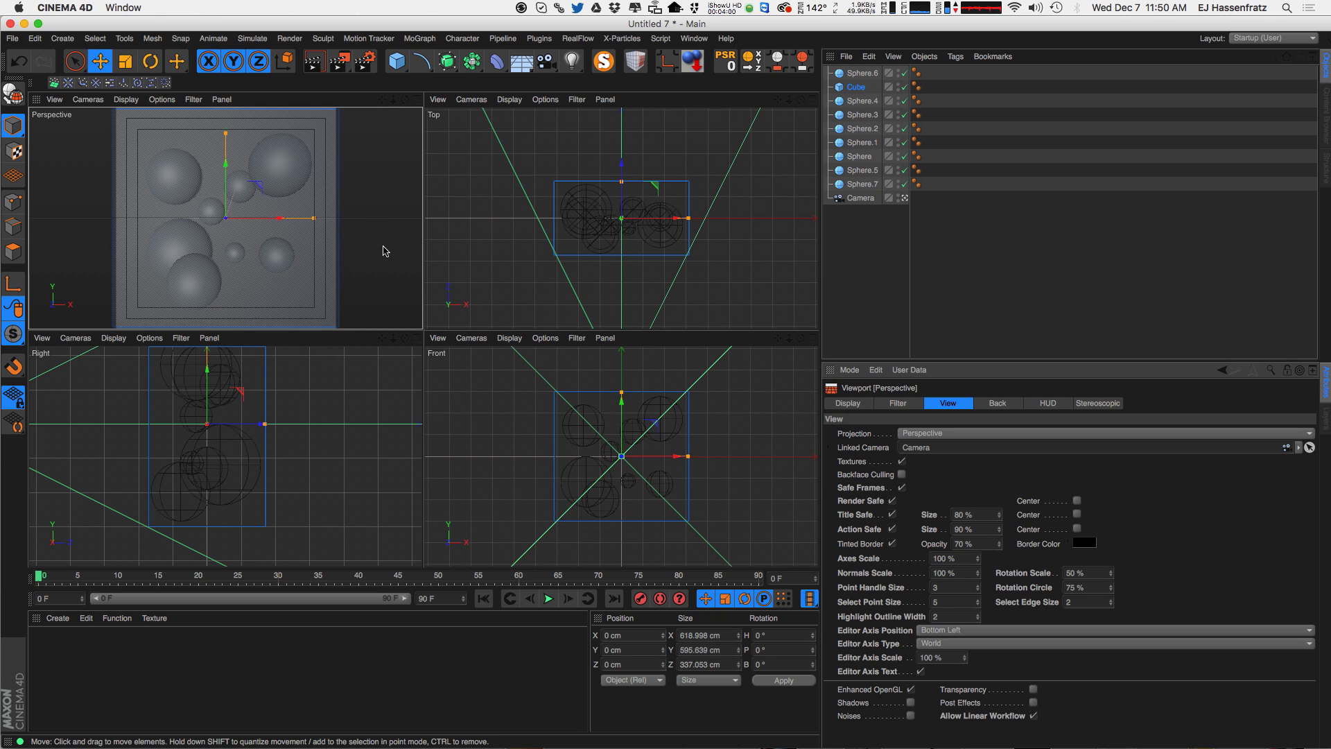
- Narrow the cube to about 595 cm along X and enlarge the perspective view to full size
left_click_drag(315, 219, 314, 222)
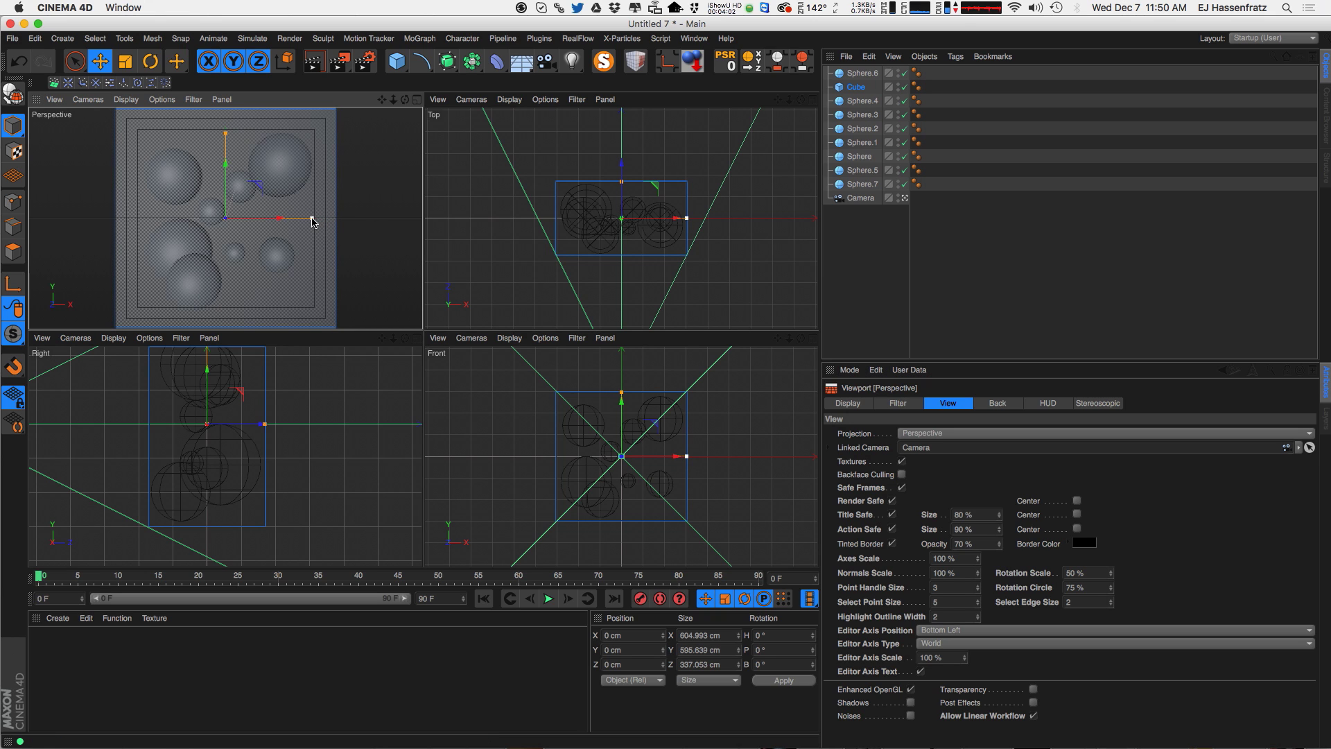
left_click_drag(312, 221, 309, 219)
left_click(416, 99)
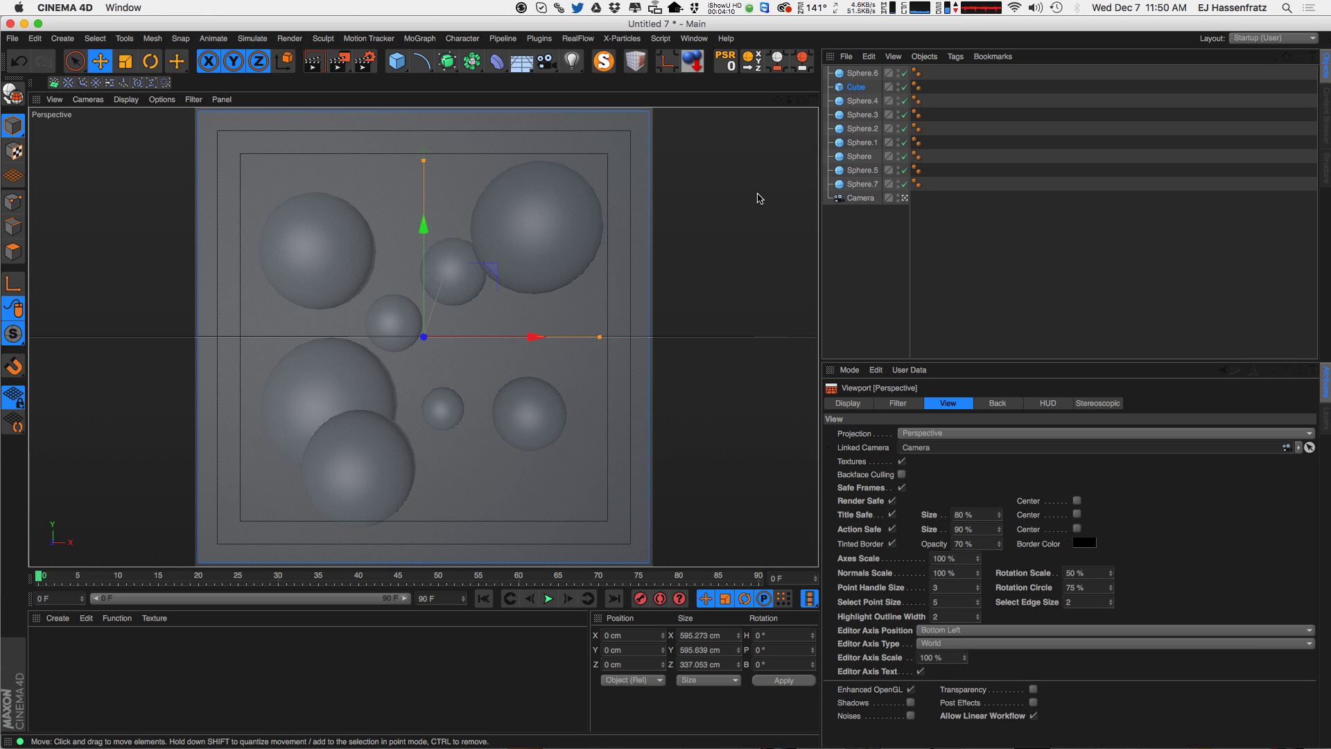
- Move the large lower-left front sphere to the cube's bottom middle, at about X -18 cm and Y -218 cm
left_click(399, 477)
left_click(861, 185)
left_click_drag(382, 501, 436, 514)
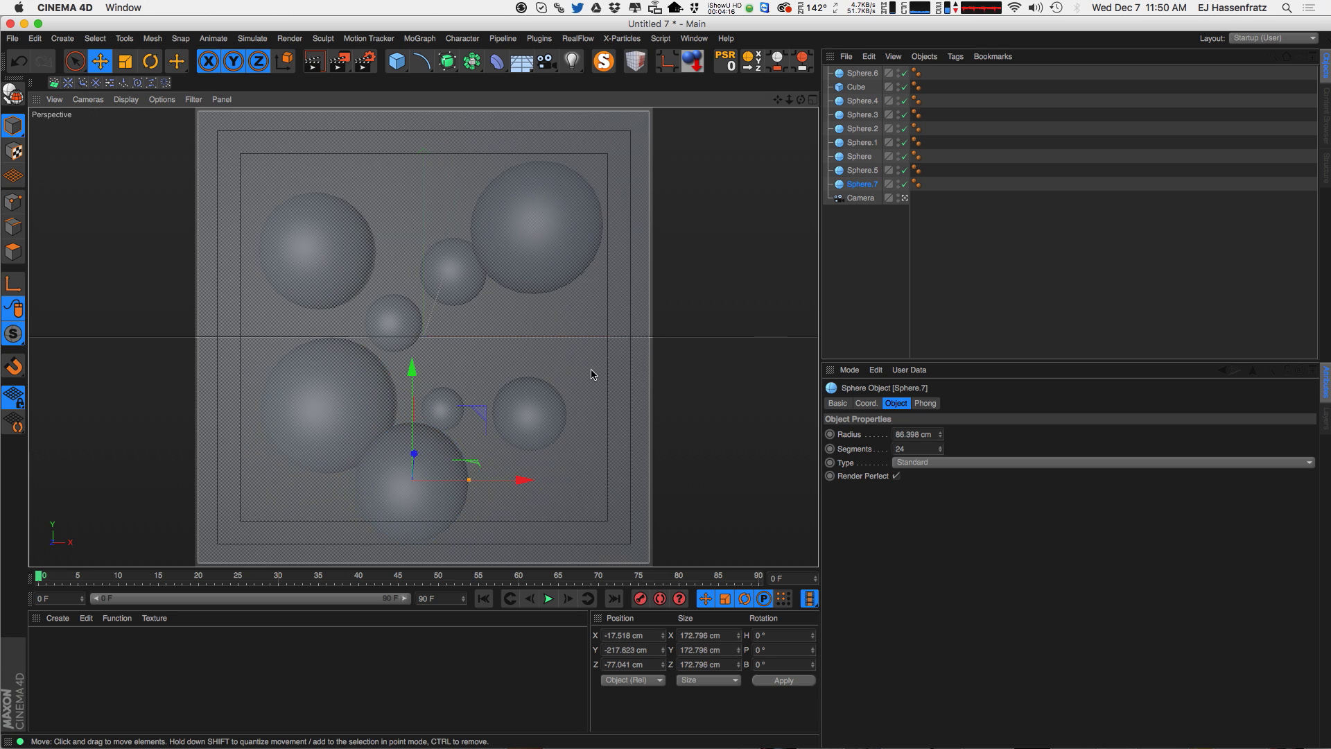
- Raise the mid-sized sphere in the cube's lower-right area to about Y -73 cm
left_click(536, 421)
left_click(862, 170)
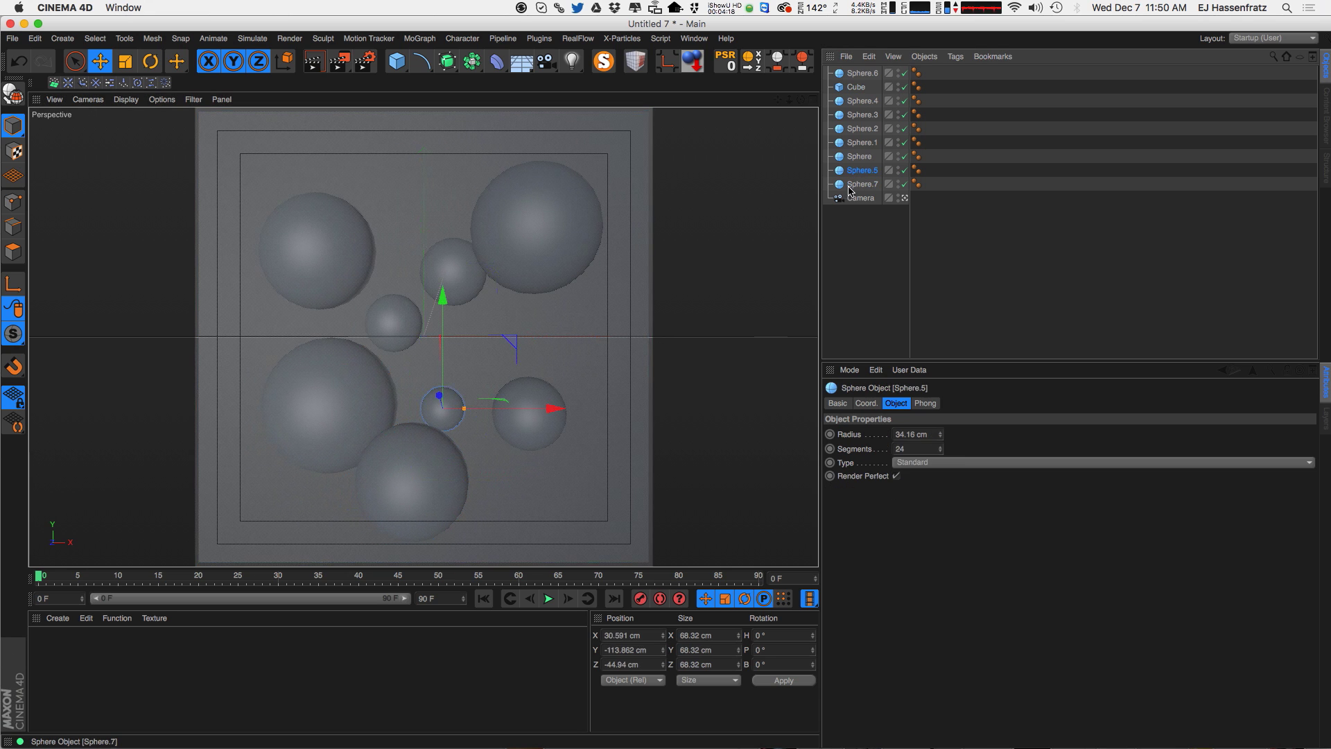
left_click(852, 144)
left_click(862, 131)
left_click(862, 104)
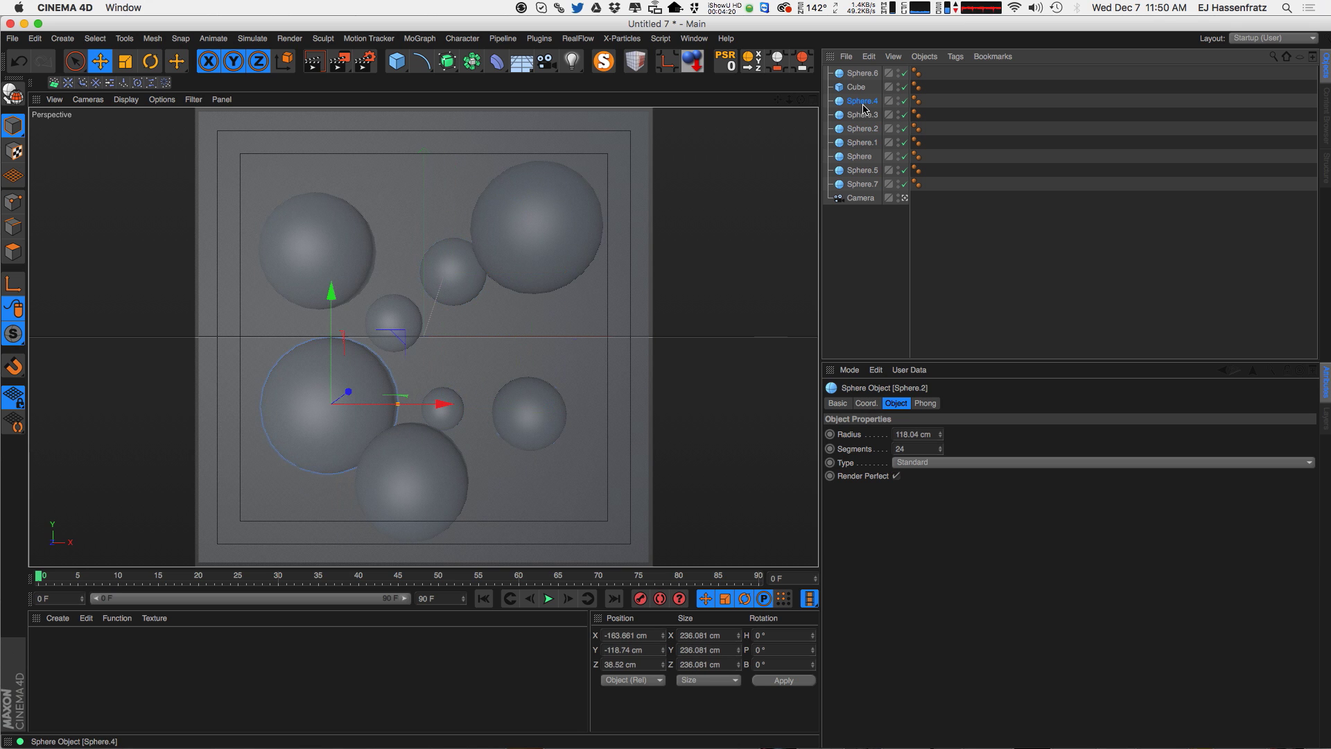
left_click_drag(595, 362, 602, 327)
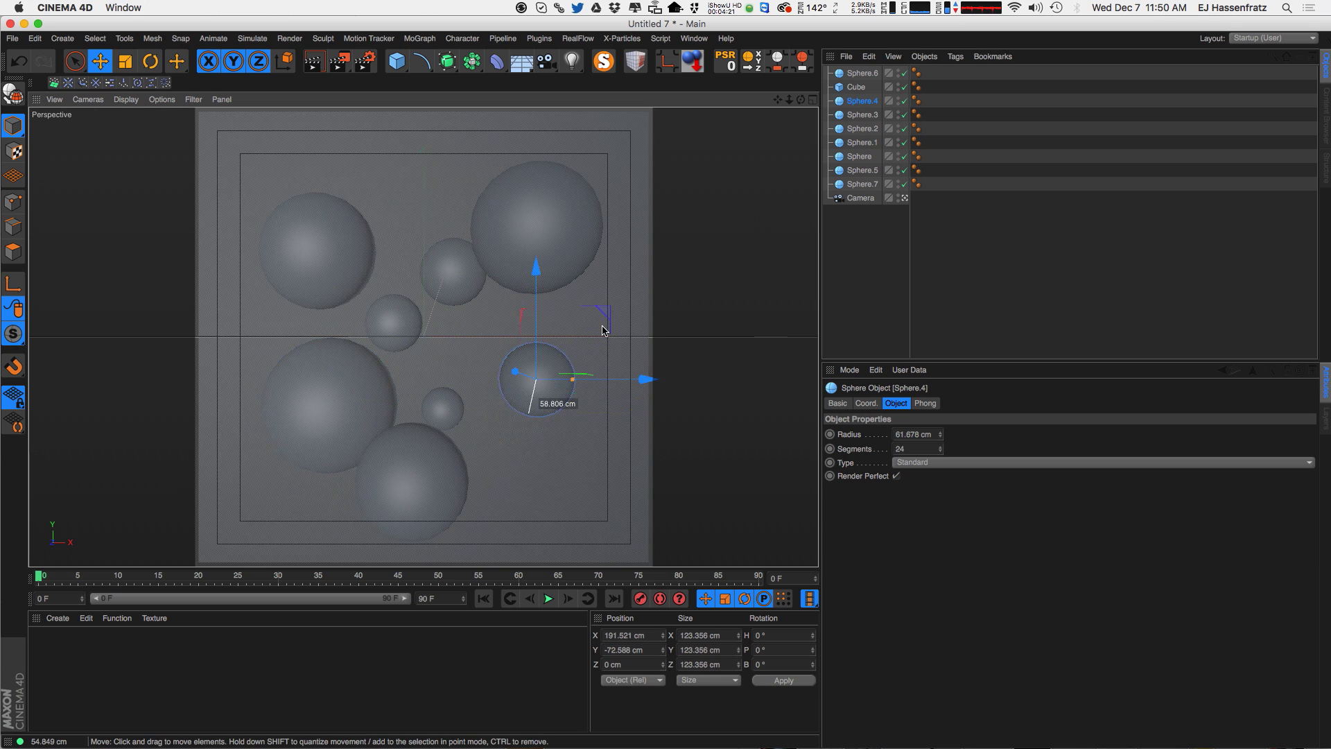
left_click(862, 184)
left_click(863, 76, "shift")
left_click(856, 87, "ctrl")
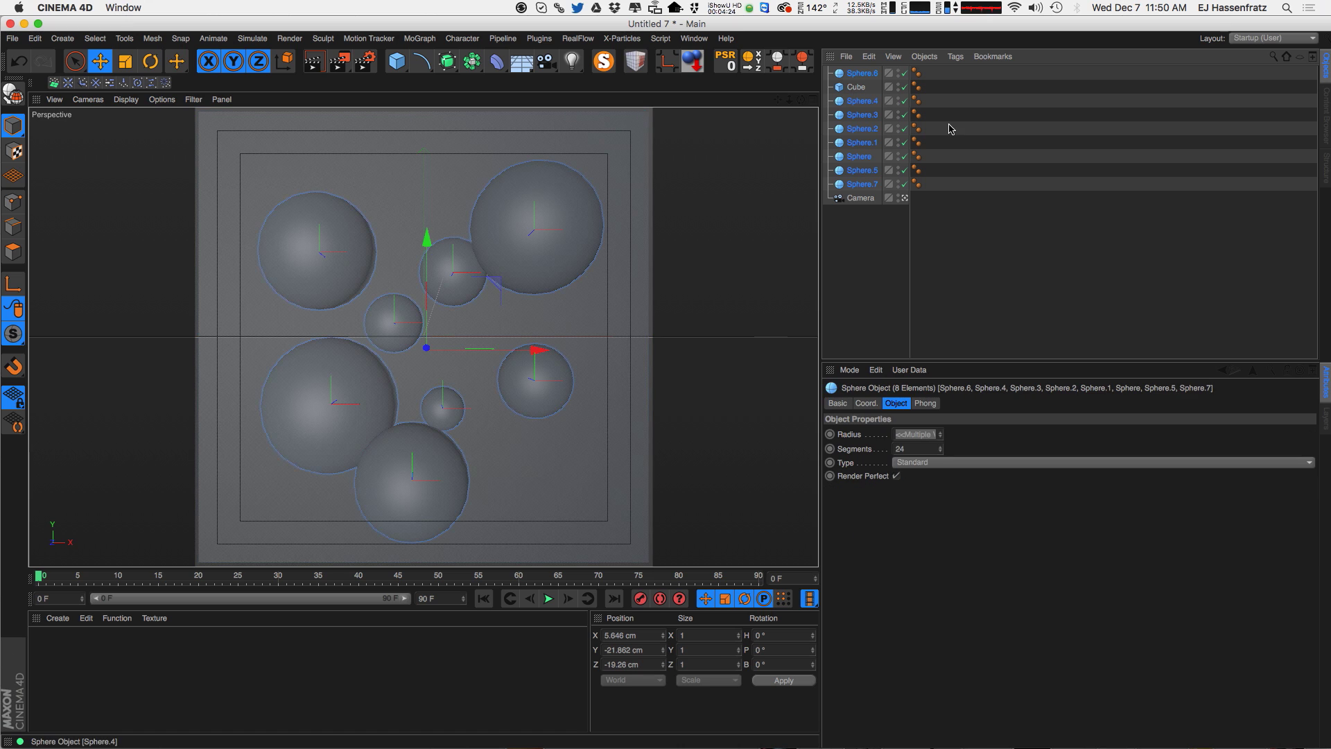
- Duplicate two of the spheres, enlarge the smaller copy to about 57 cm radius and place it in the cube's upper middle
left_click(868, 172)
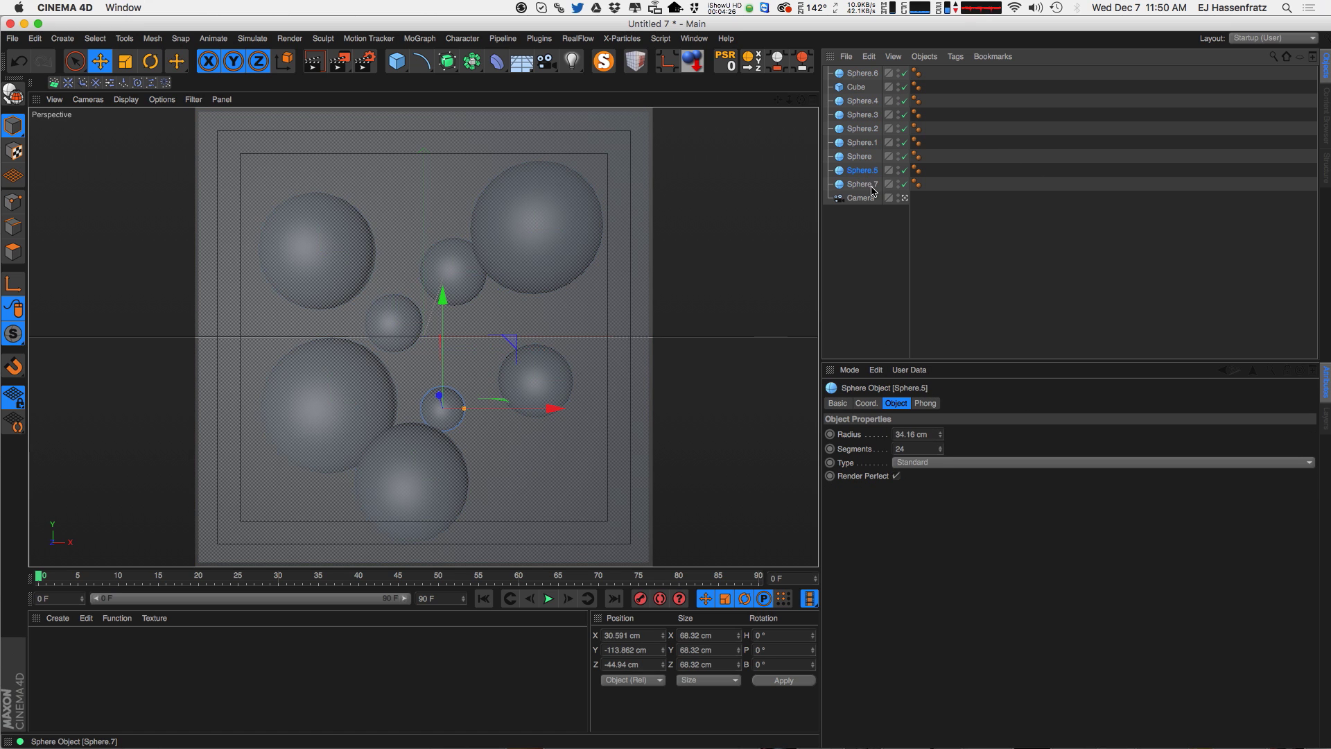
left_click_drag(863, 194, 863, 195, "ctrl")
mouse_move(498, 346)
left_mouse_down()
mouse_move(520, 271)
mouse_move(502, 338)
left_mouse_up()
left_click_drag(509, 290, 433, 146)
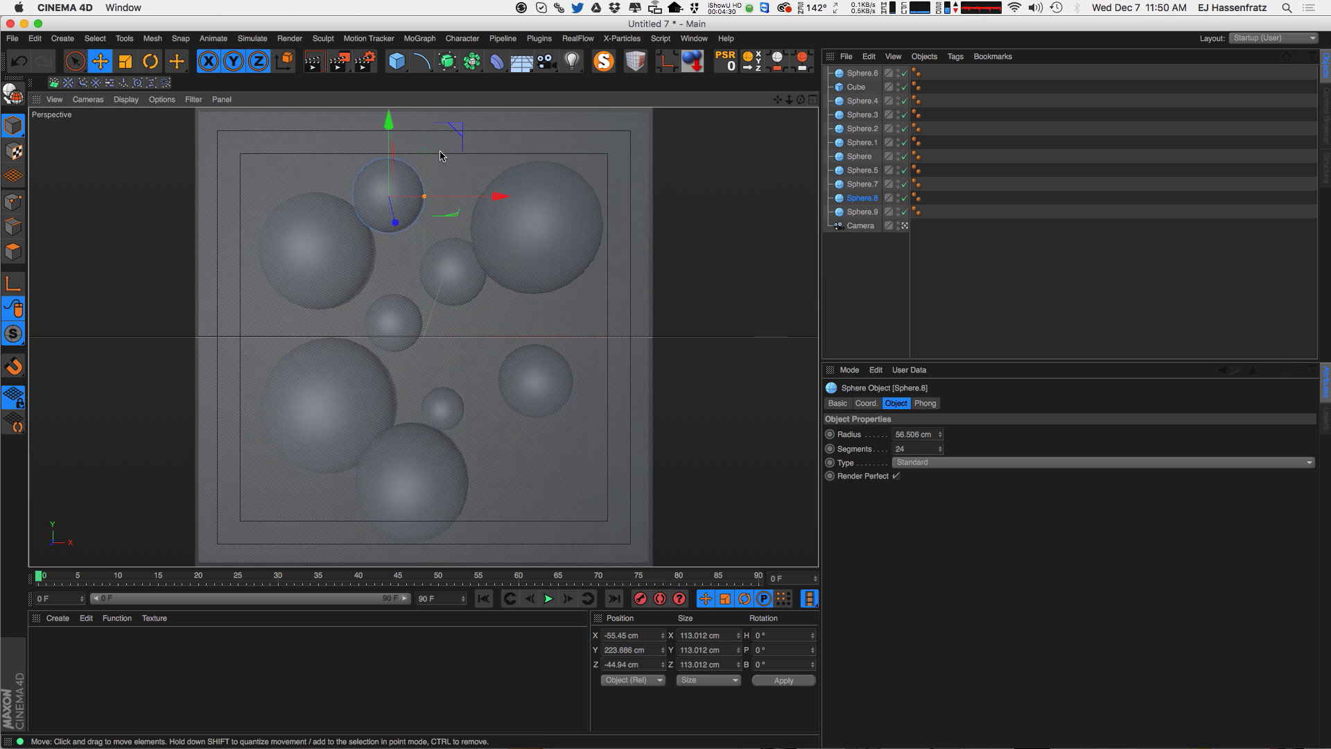
left_click_drag(446, 254, 445, 243)
- Resize the larger copy to about 70 cm radius and place it in the cube's lower-right corner
left_click(857, 213)
left_click_drag(529, 305, 636, 287)
left_click_drag(576, 462, 624, 442)
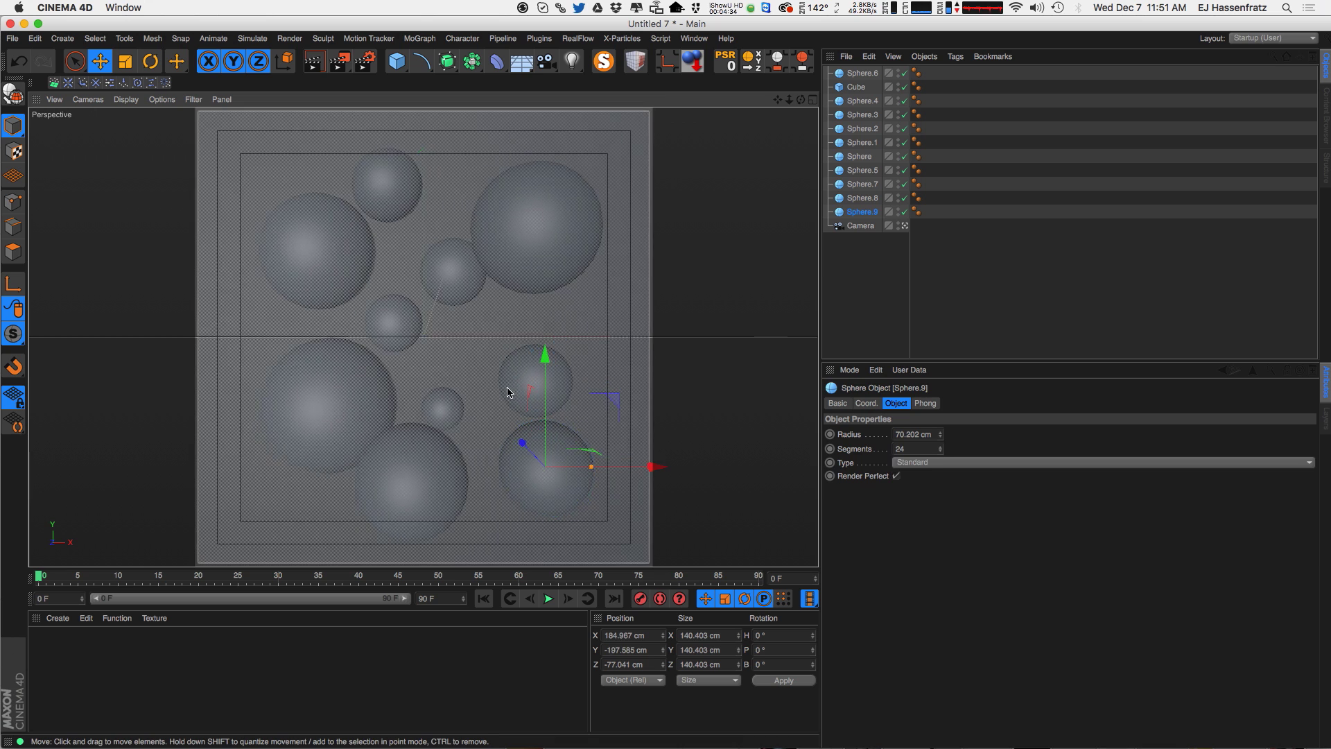
- Enlarge the lower-right corner sphere and place a copy with a radius of about 58 cm at mid-height on the cube's right side
left_click(512, 397)
left_click(585, 444)
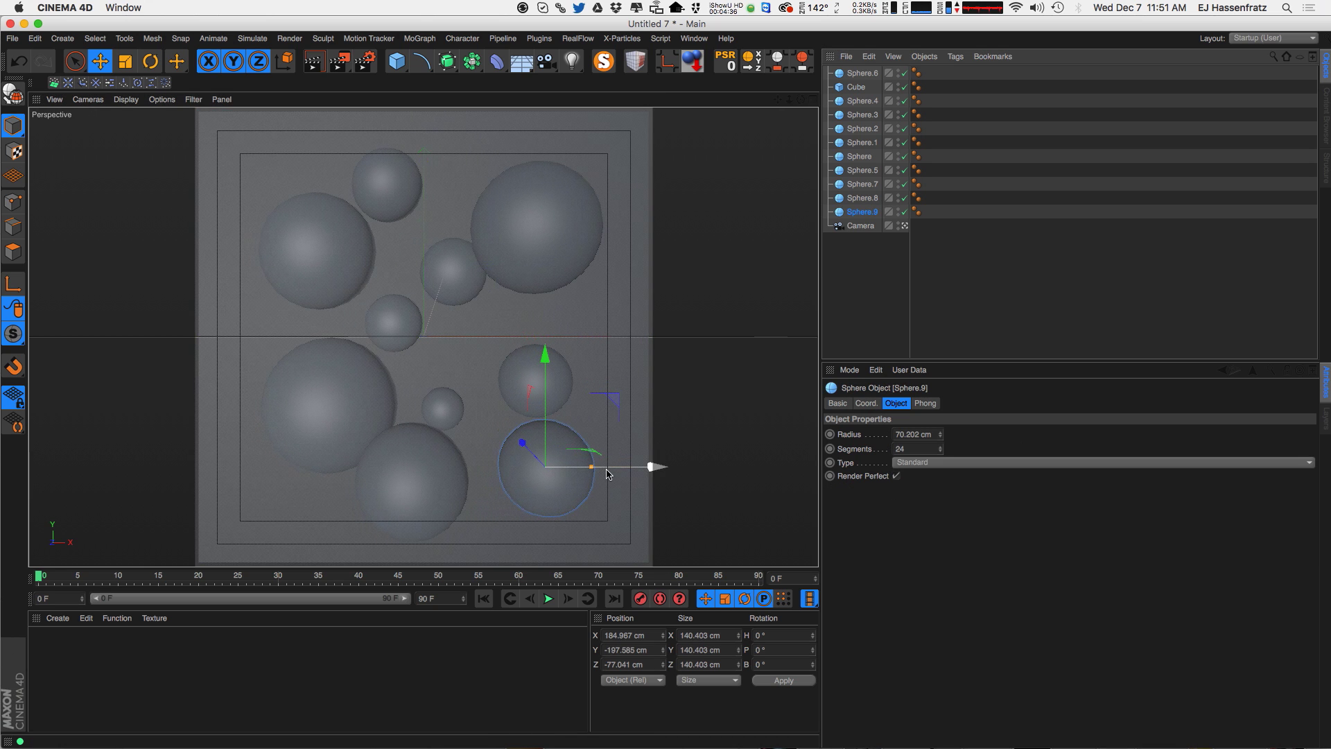
left_click_drag(594, 451, 589, 278, "ctrl")
left_click_drag(593, 326, 576, 326)
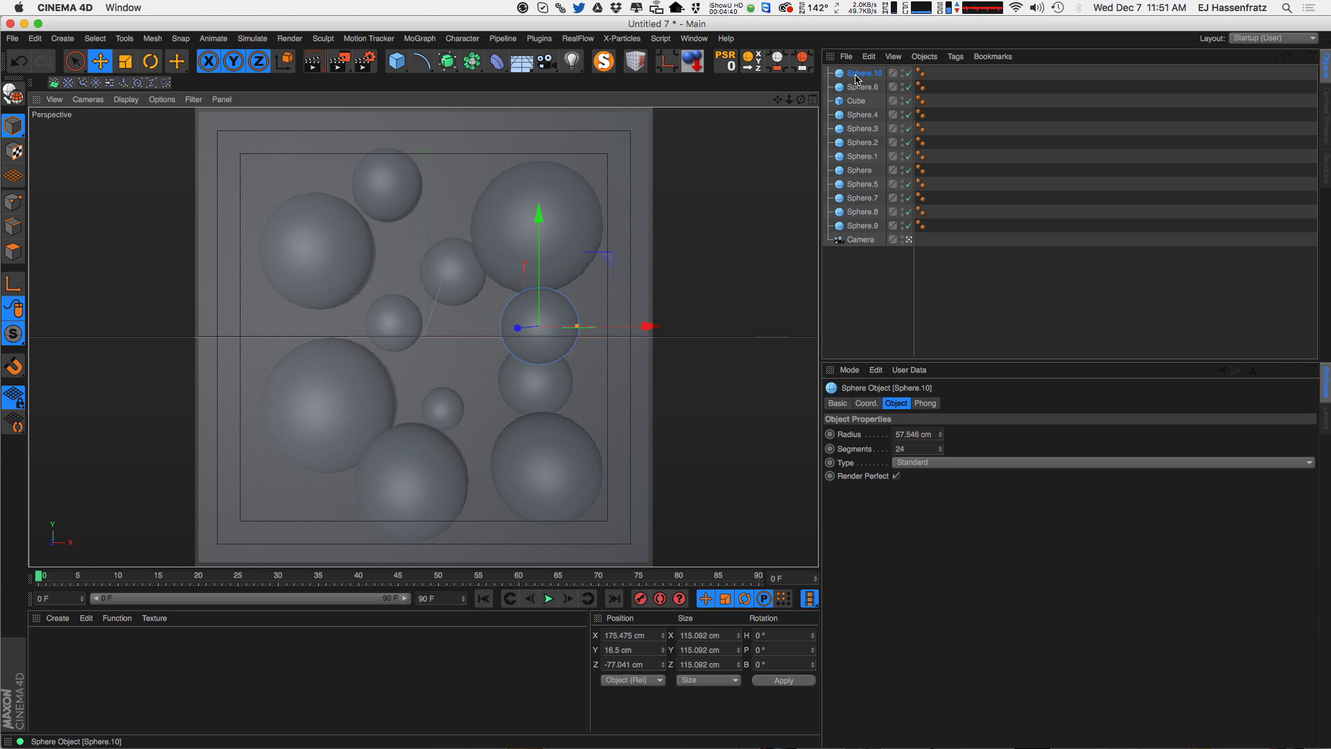
- Reorder the objects so all spheres are listed below the cube
left_click(875, 88, "shift")
left_click(868, 226, "shift")
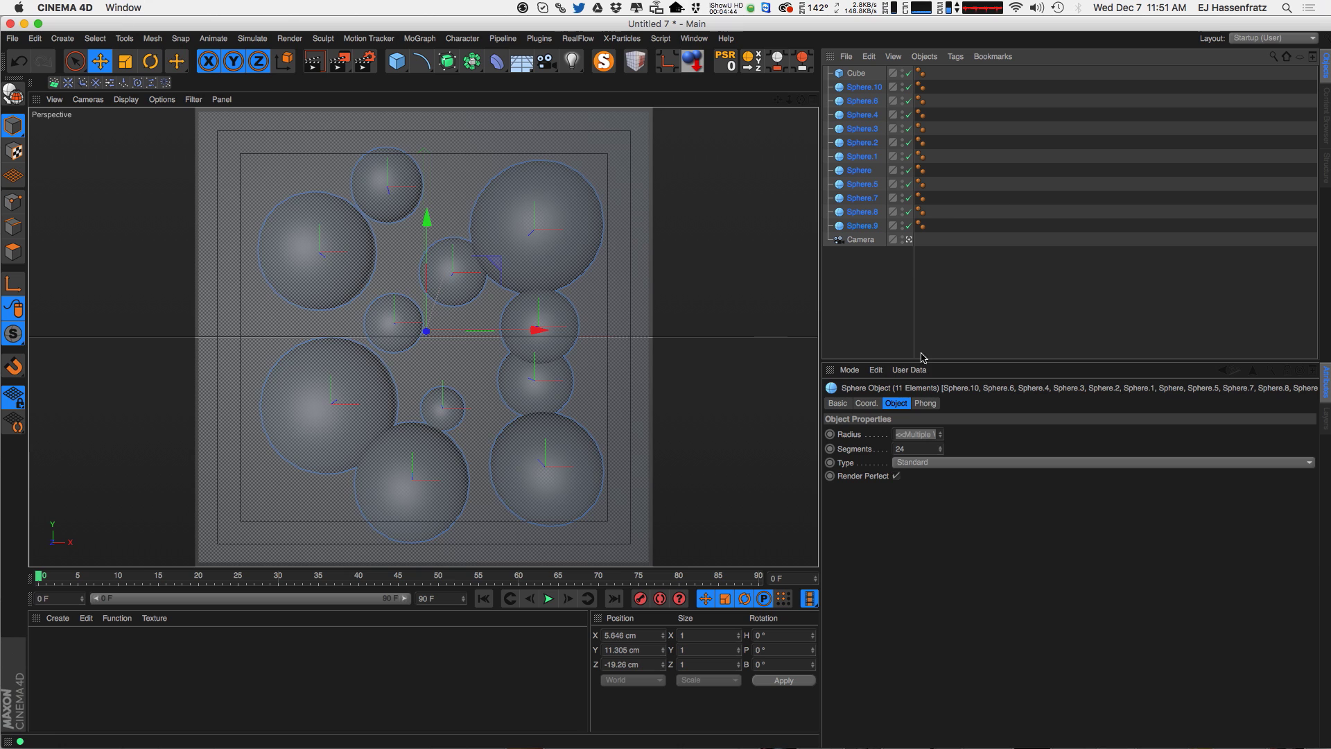
left_click(385, 394)
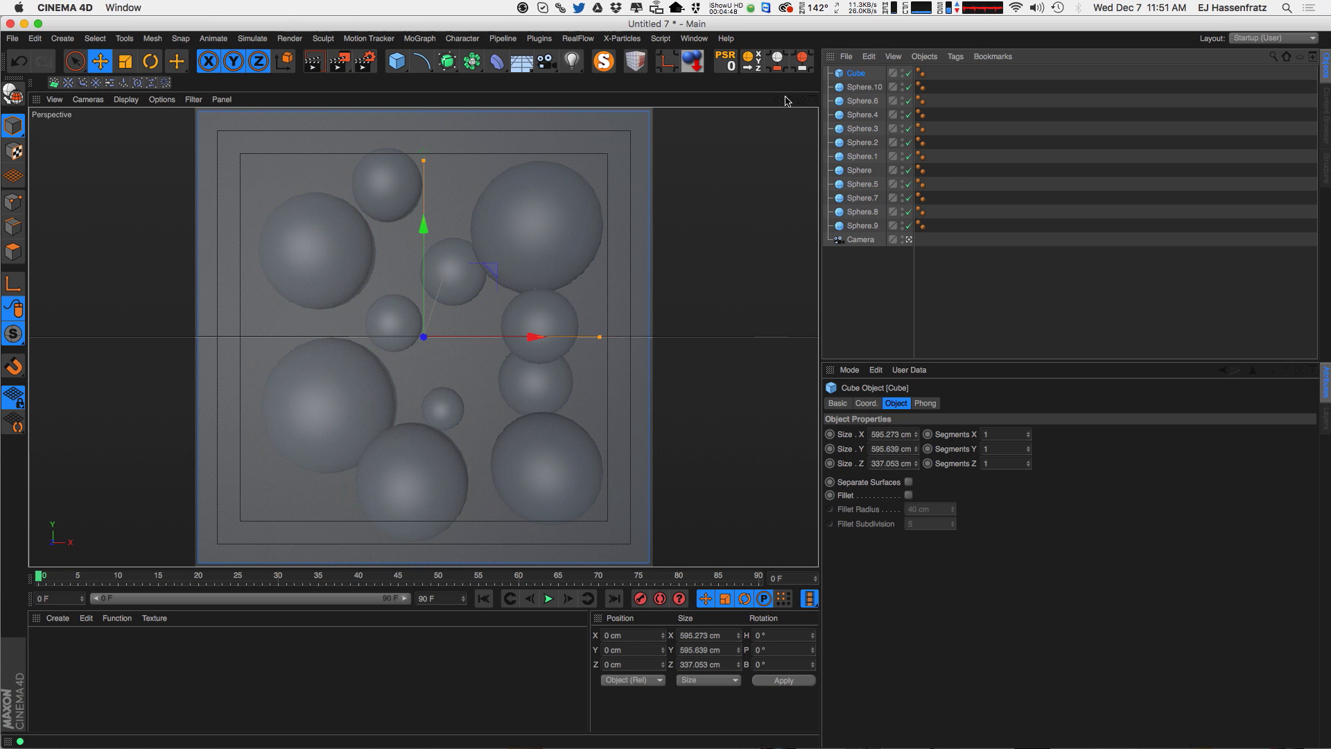
- Return to the four-view layout and push the large upper-right sphere back to about Z 42 cm
left_click(812, 99)
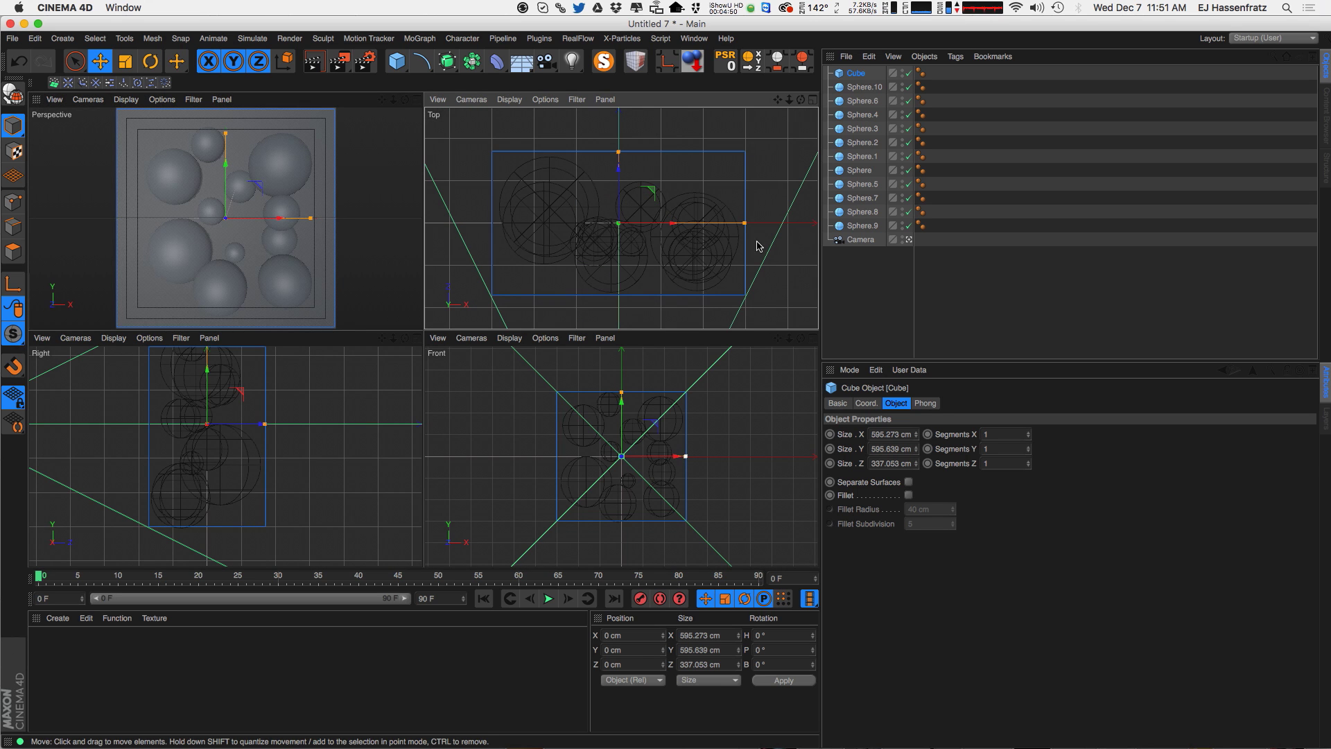
left_click(718, 215)
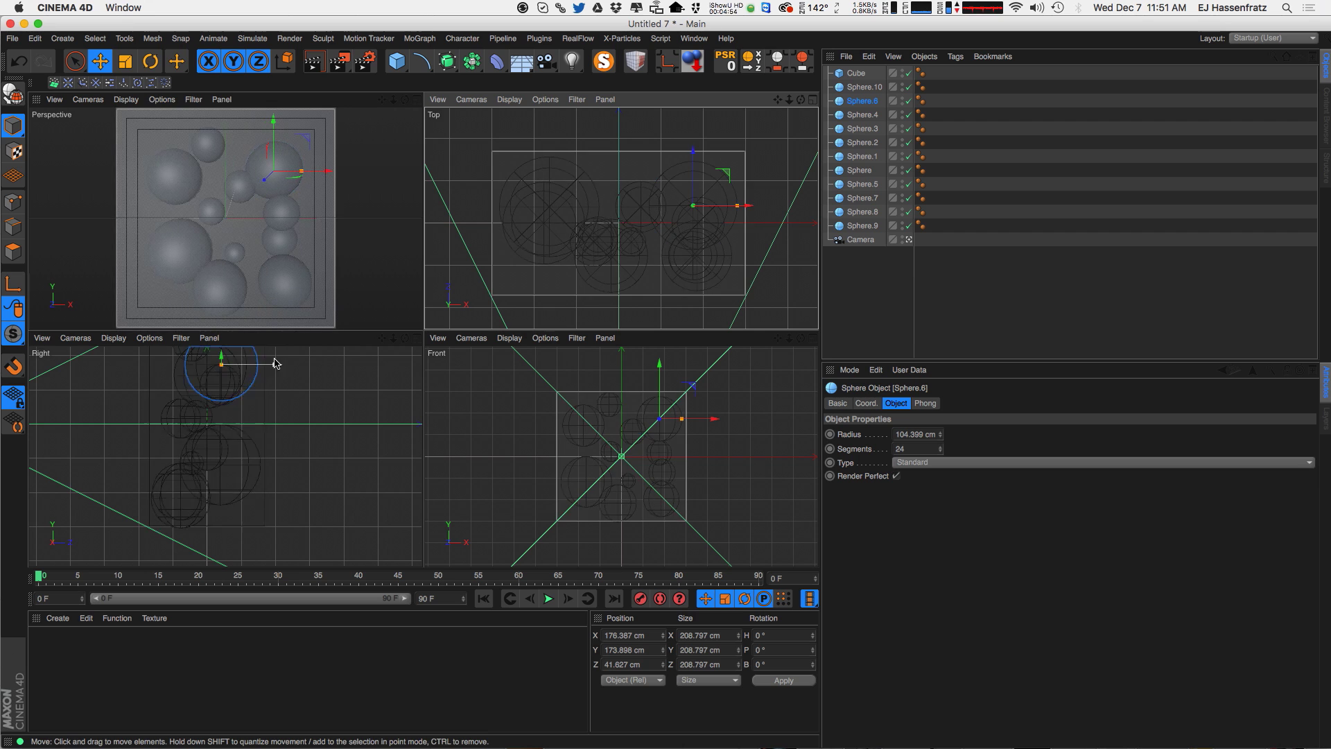
scroll(244, 435, "down", 3)
- Examine the spacing between the spheres from several angles in a wireframe perspective view
left_click(877, 240)
left_click(909, 240)
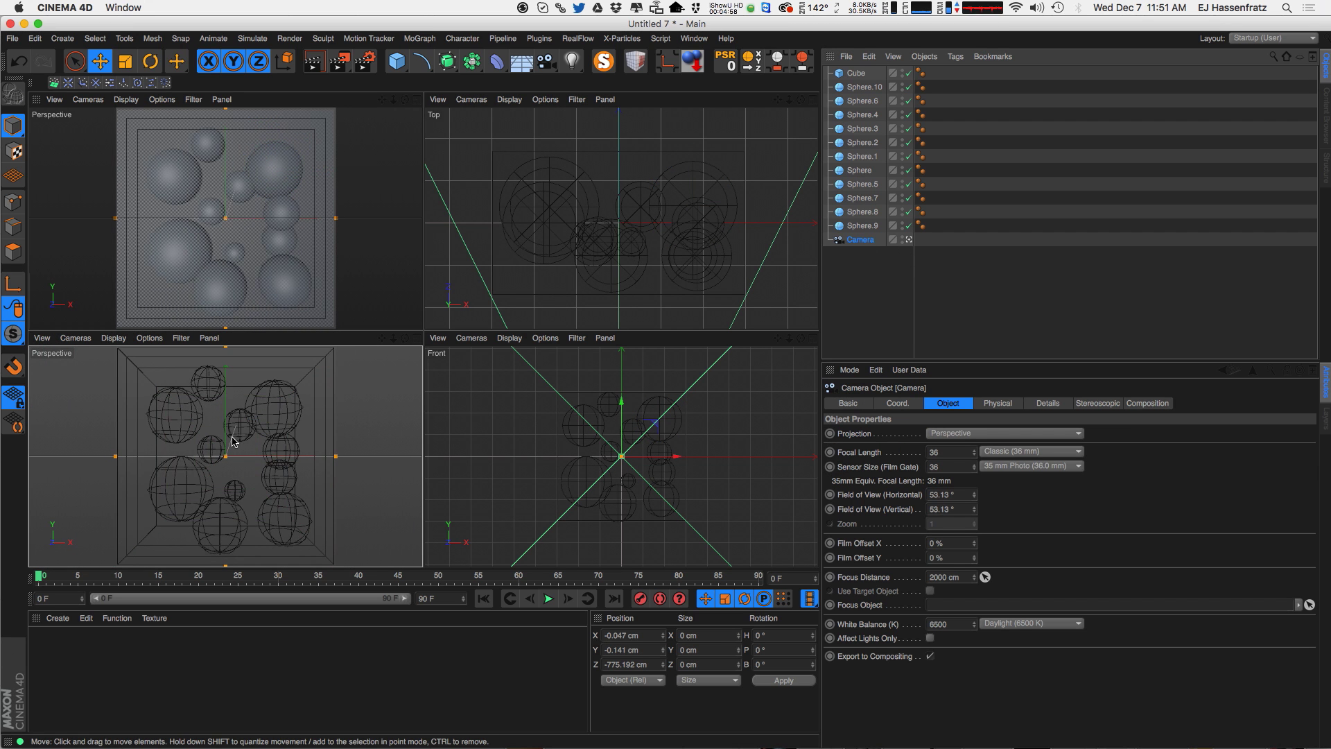
left_click_drag(129, 497, 224, 416, "alt")
left_click(251, 439)
mouse_move(276, 468)
left_mouse_down("alt")
mouse_move(279, 480)
mouse_move(292, 459)
left_mouse_up("alt")
left_click_drag(222, 434, 271, 449, "alt")
scroll(270, 449, "down", 5)
left_click_drag(185, 474, 197, 475, "alt")
right_click_drag(197, 475, 228, 473, "alt")
left_click_drag(196, 460, 282, 457, "alt")
right_click_drag(283, 458, 248, 445, "alt")
left_click_drag(249, 445, 312, 437, "alt")
right_click_drag(289, 469, 264, 443, "alt")
mouse_move(292, 434)
left_mouse_down("alt")
mouse_move(309, 430)
mouse_move(269, 425)
left_mouse_up("alt")
middle_click_drag(323, 413, 285, 446, "alt")
- Adjust the small sphere near the cube's center to a radius of about 42 cm
left_click(285, 446)
left_click_drag(330, 434, 316, 433)
left_click_drag(232, 423, 258, 416, "alt")
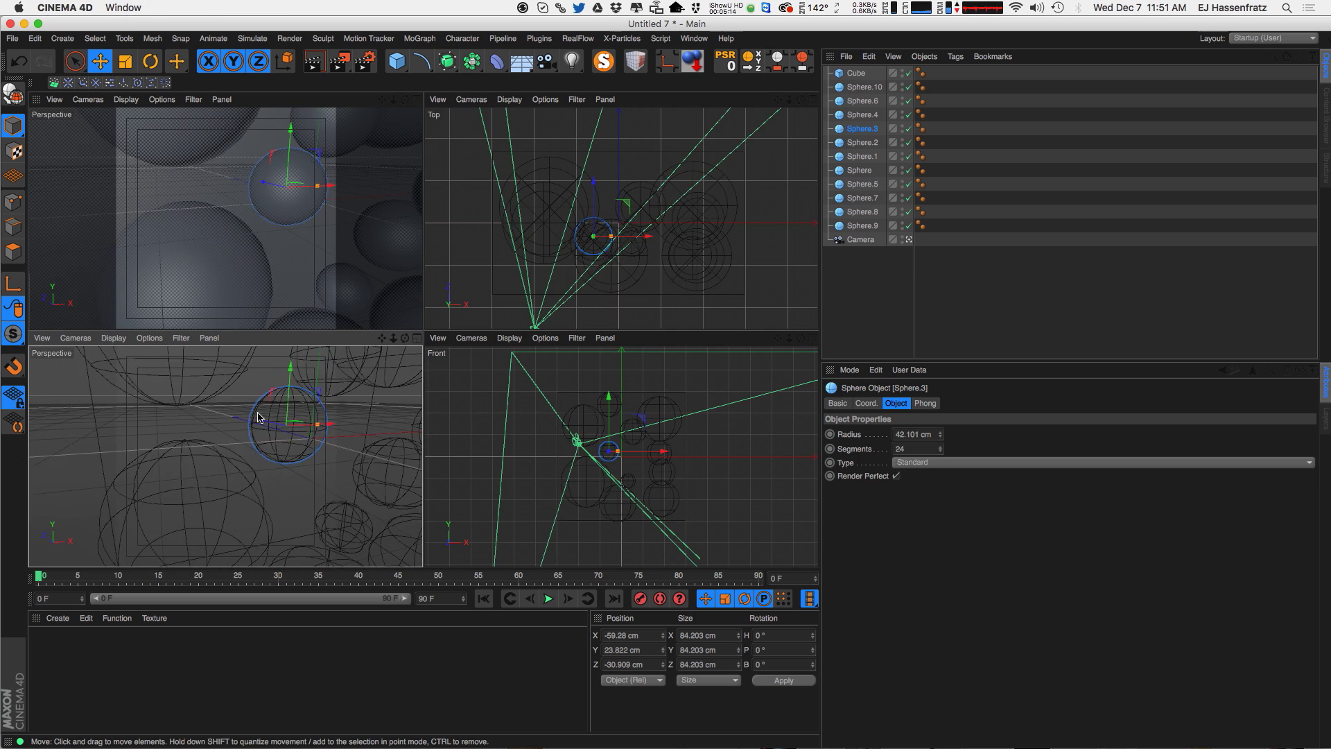
- Move the sphere beside the large upper-right one toward the cube's vertical centerline, at about X 3 cm and Y 109 cm
middle_click_drag(236, 389, 240, 427, "alt")
right_click_drag(239, 428, 197, 430, "alt")
left_click_drag(160, 423, 147, 421, "alt")
left_click(202, 421)
middle_click_drag(229, 444, 216, 483, "alt")
left_click_drag(216, 479, 196, 424)
left_click(244, 406)
right_click_drag(608, 386, 719, 377, "alt")
left_click_drag(619, 431, 619, 435)
mouse_move(201, 414)
left_mouse_down("alt")
mouse_move(290, 433)
mouse_move(366, 427)
mouse_move(203, 417)
mouse_move(211, 425)
left_mouse_up("alt")
left_click(287, 457)
key("o")
left_click_drag(307, 448, 276, 484)
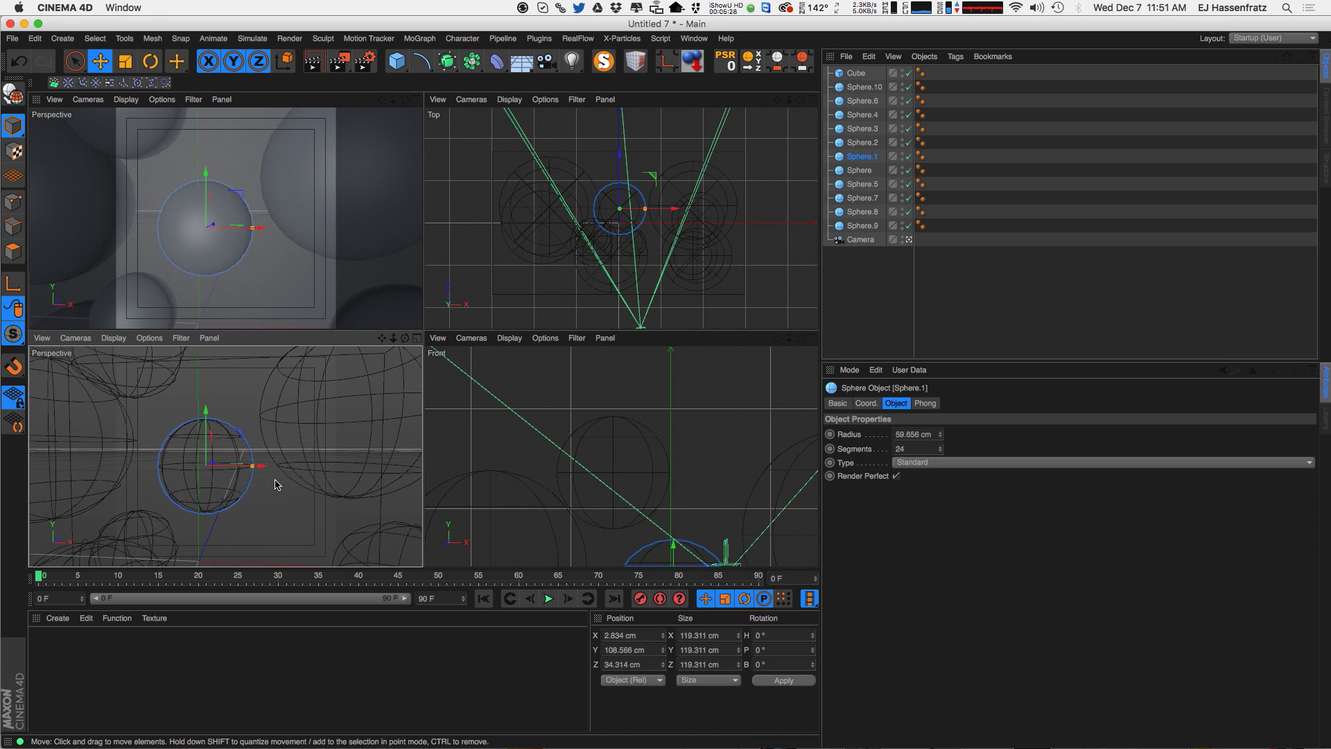
- Enlarge the upper-center sphere to about 68 cm radius and raise it to about Y 122 cm
right_click_drag(275, 480, 260, 487, "alt")
middle_click_drag(260, 487, 264, 477, "alt")
left_click_drag(273, 452, 282, 467)
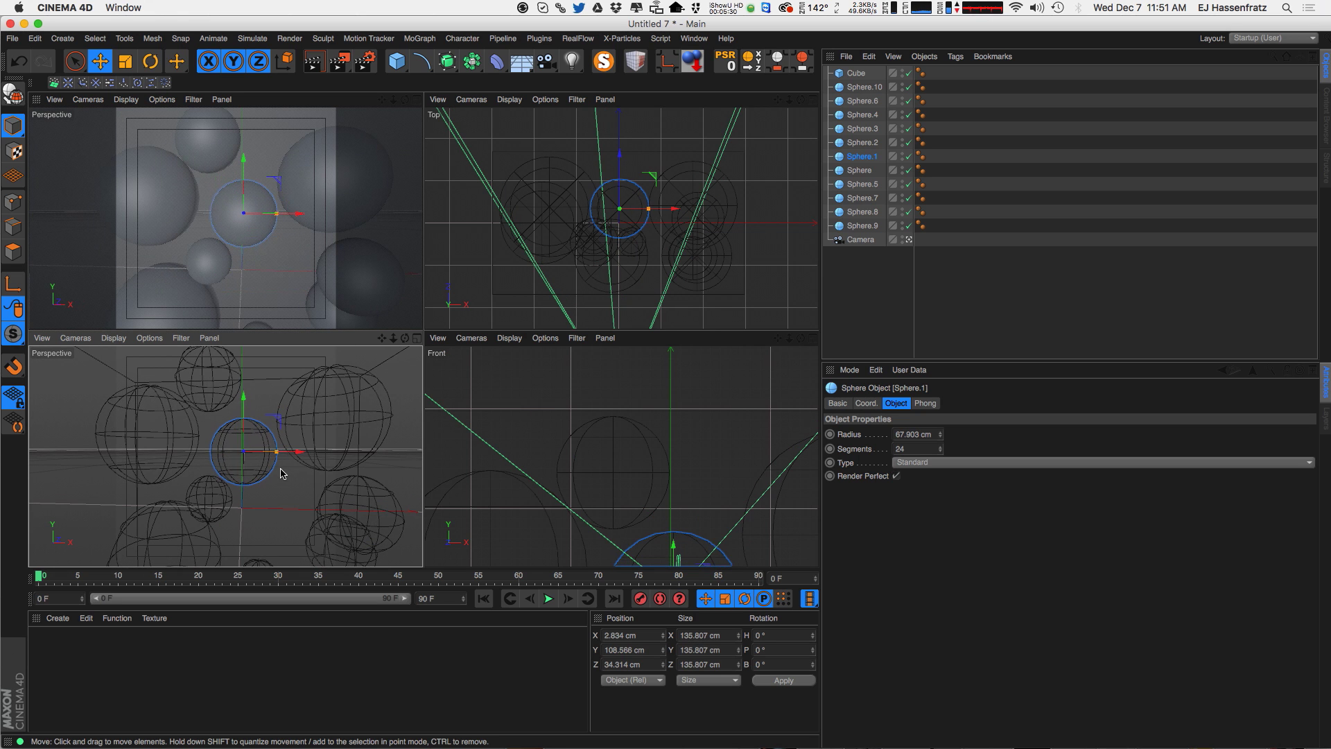
right_click_drag(298, 459, 247, 478, "alt")
middle_click_drag(247, 478, 229, 451, "alt")
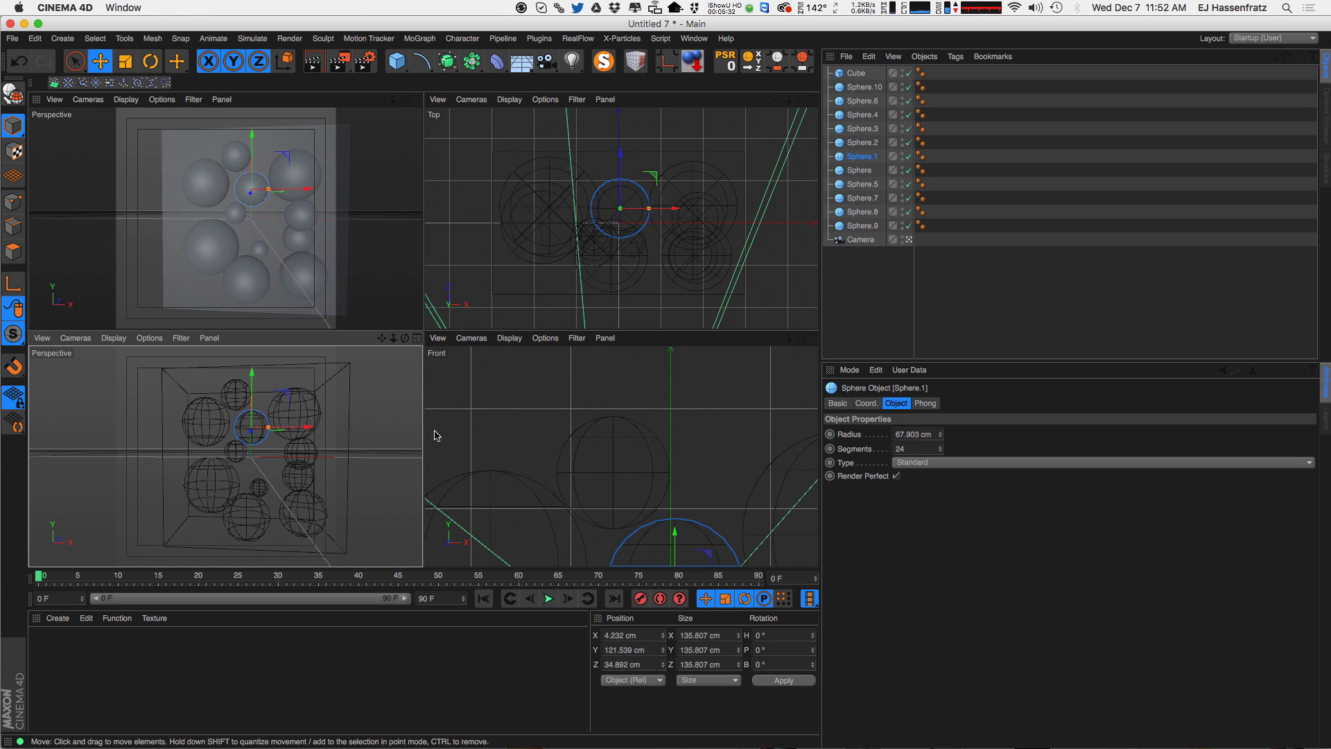
- Select the camera, restore the wireframe perspective view to the Right projection and reframe the cube
left_click(872, 242)
key("F3")
scroll(223, 451, "down", 5)
left_click_drag(259, 213, 304, 177, "alt")
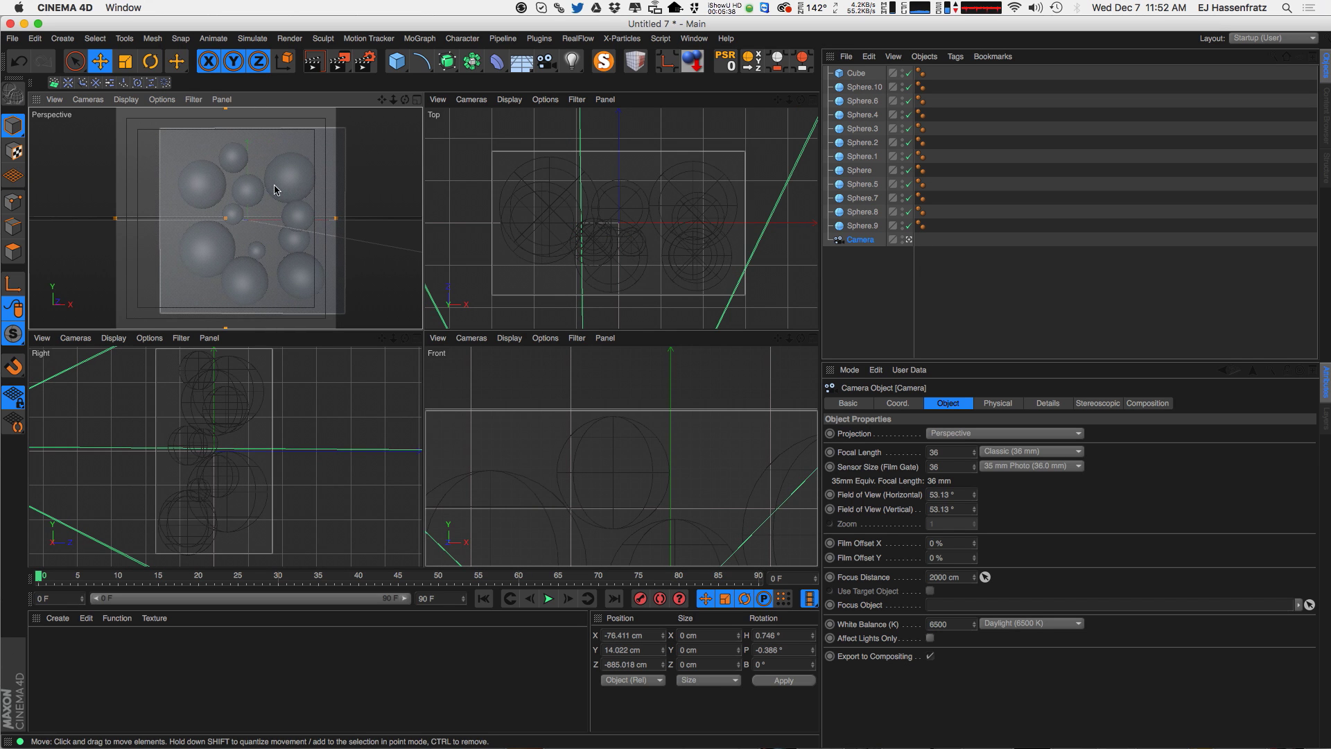
- Set the camera's X and Y positions, heading and pitch to 0, and its Z position to about -761 cm
left_click(900, 403)
key("Tab")
type("0")
key("Tab")
key("Tab")
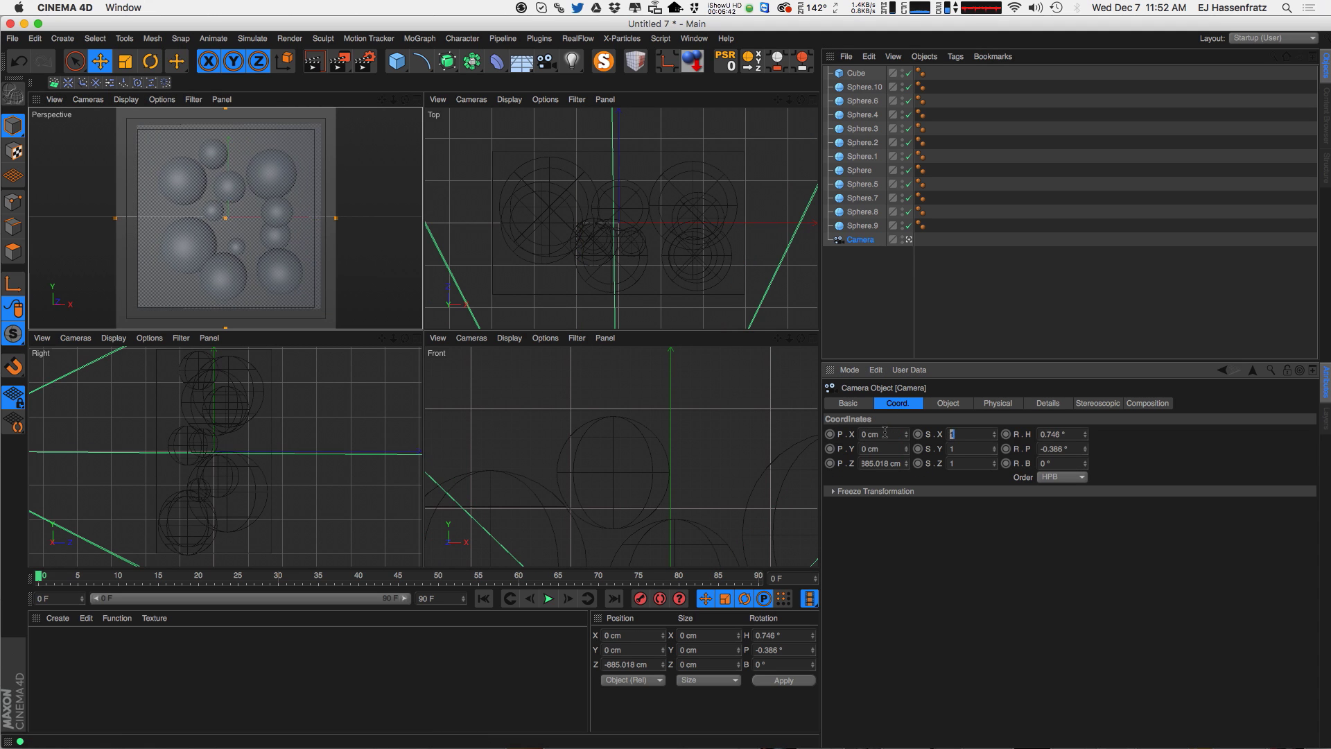
key("Tab")
type("0")
key("Tab")
type("0")
key("Tab")
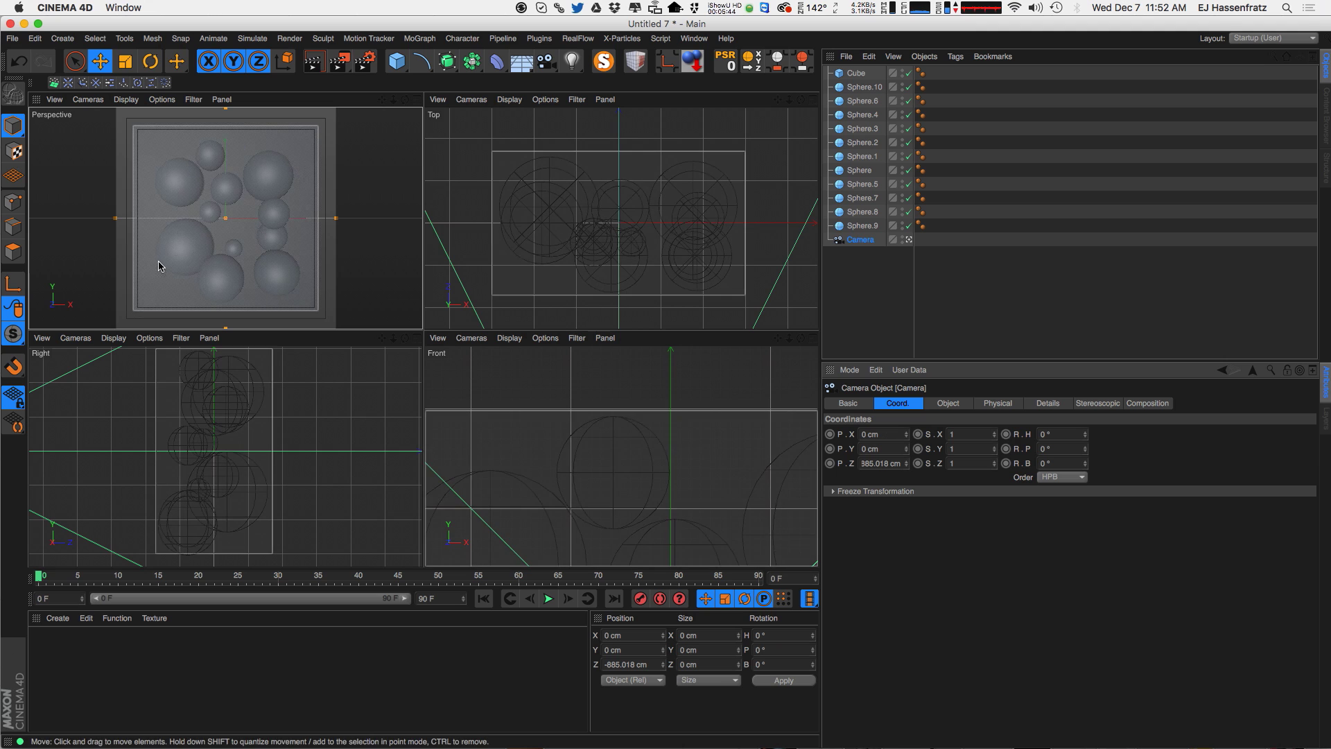
left_click_drag(914, 467, 910, 378)
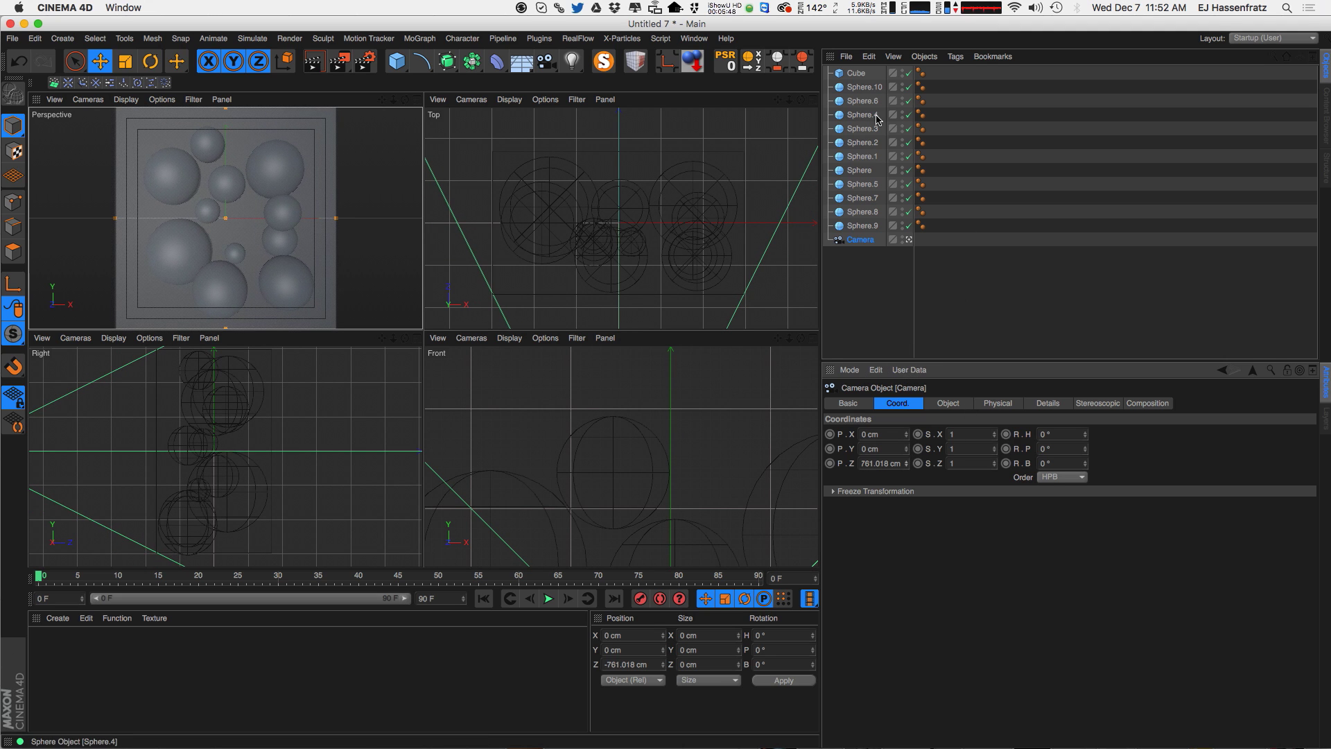
- Hide the cube in the viewports and show its object properties
left_click(856, 74)
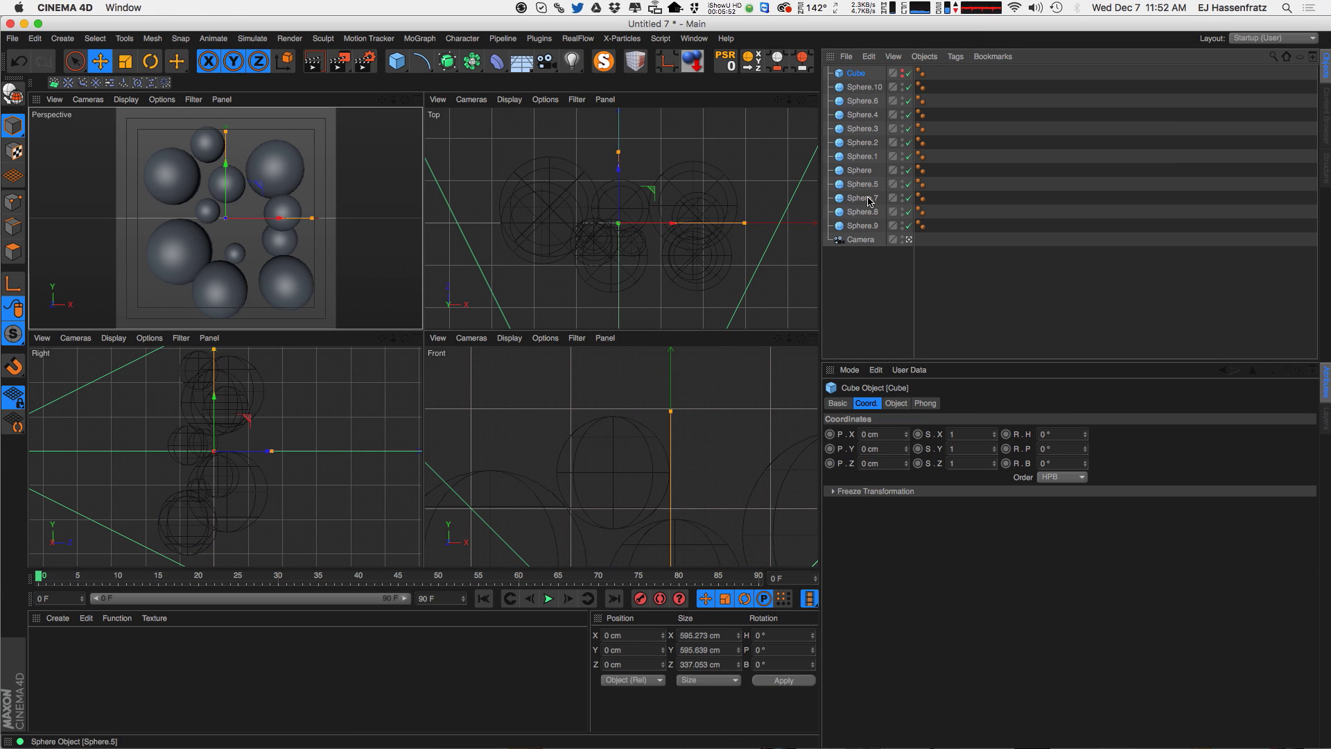
left_click(904, 403)
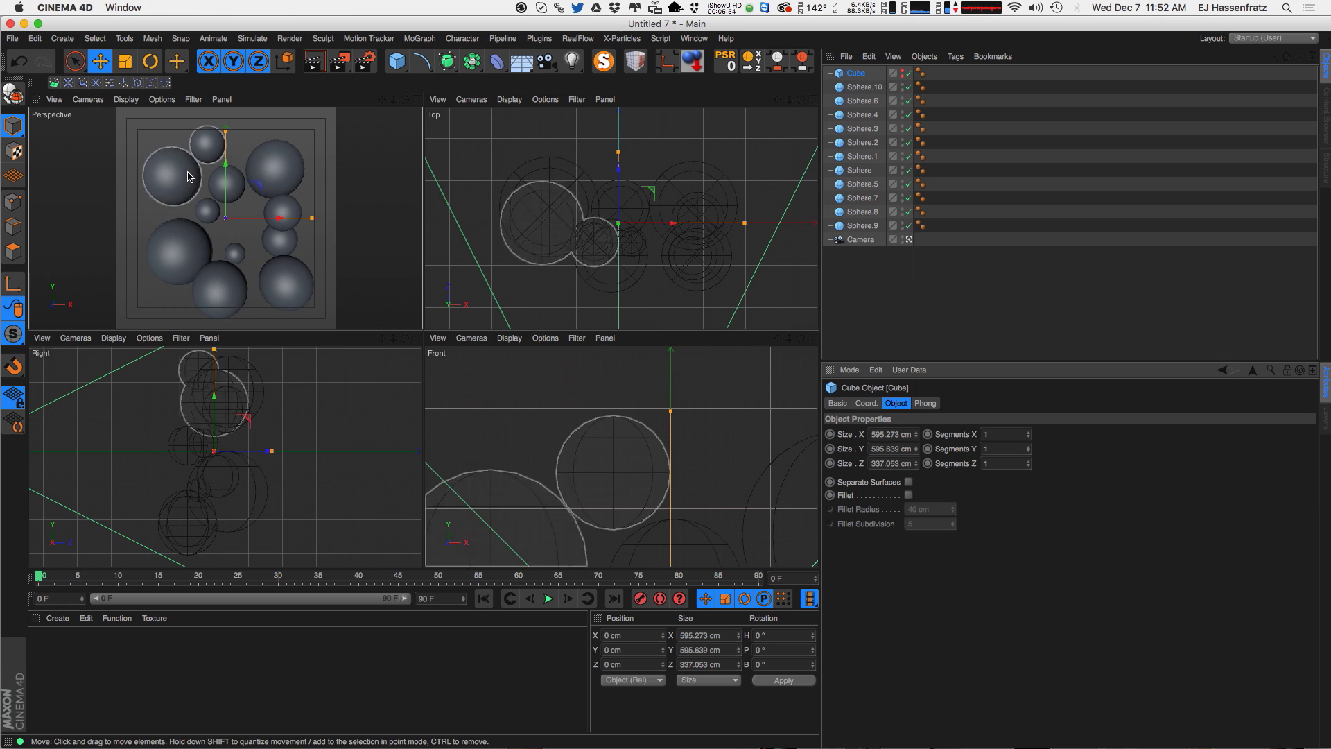
- Shrink the small sphere right of the box's center (Sphere.10) to about 36 cm radius
left_click(862, 225)
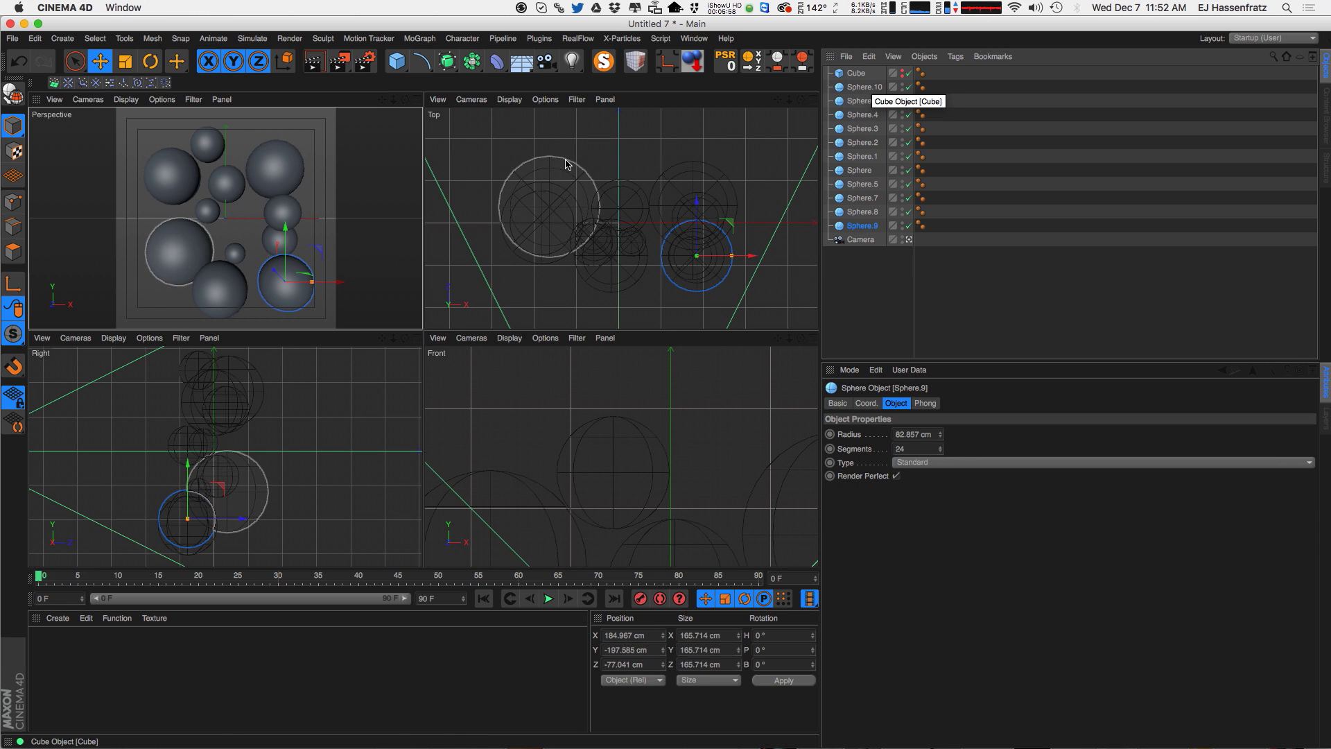
left_click(288, 221)
left_click_drag(314, 239, 299, 213)
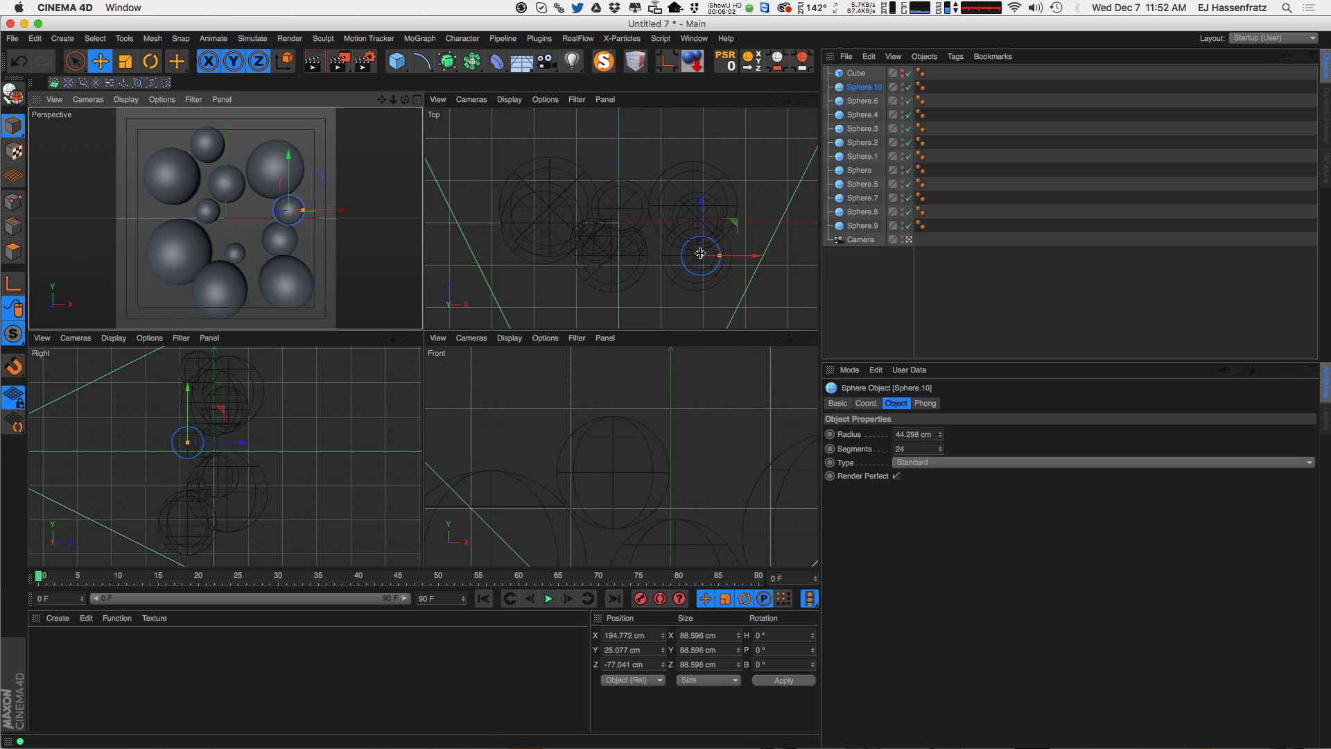
left_click_drag(719, 255, 716, 256)
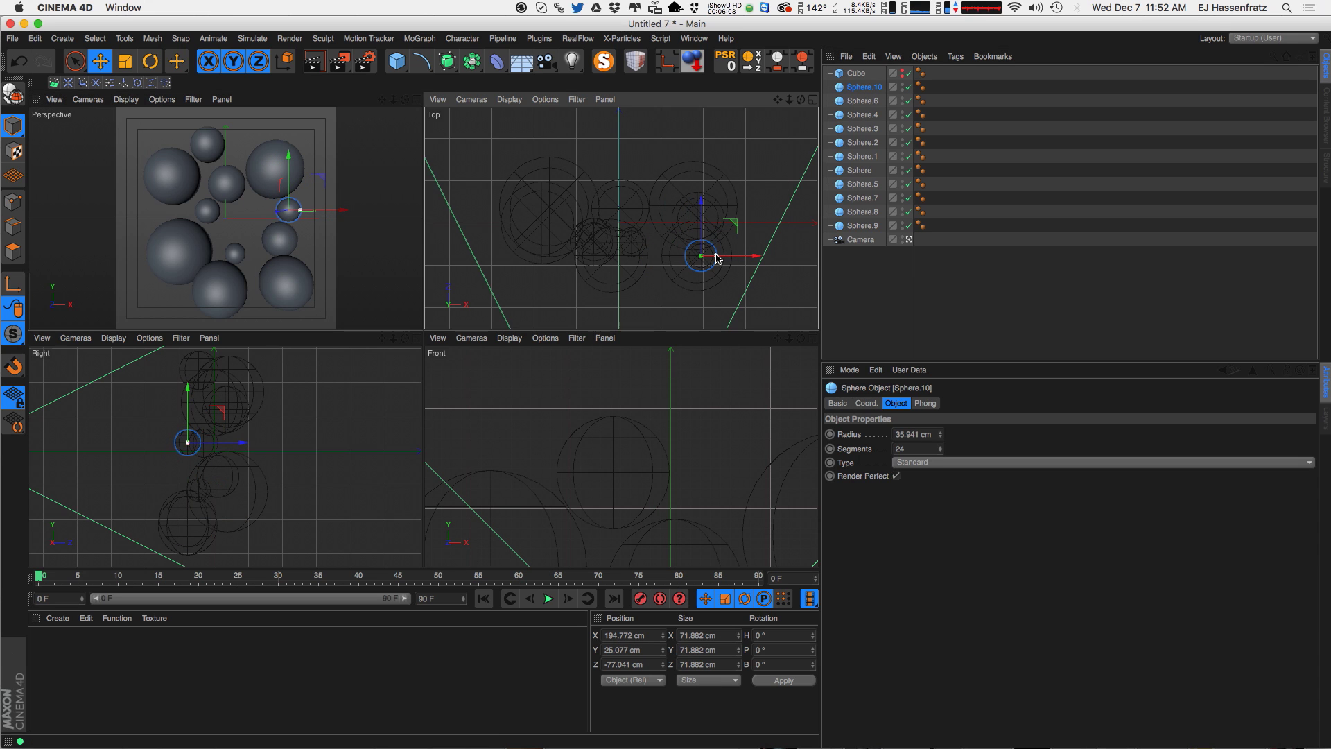
- Enlarge the lower-left sphere (Sphere.2) to about 147 cm radius
left_click(206, 251)
left_click_drag(214, 251, 241, 288)
left_click(222, 294)
left_click(602, 208)
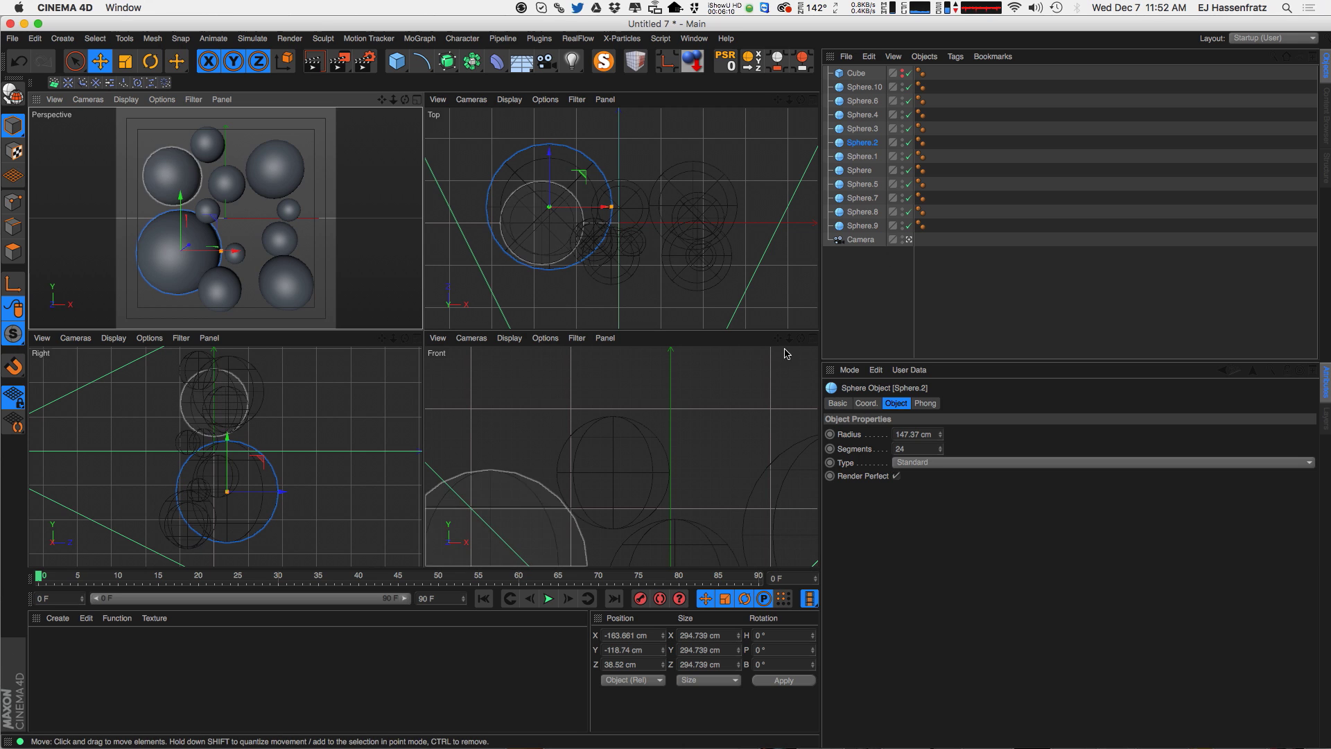
- Add a Collider Body tag to the cube and look through its settings, ending on the collision properties
left_click(855, 73)
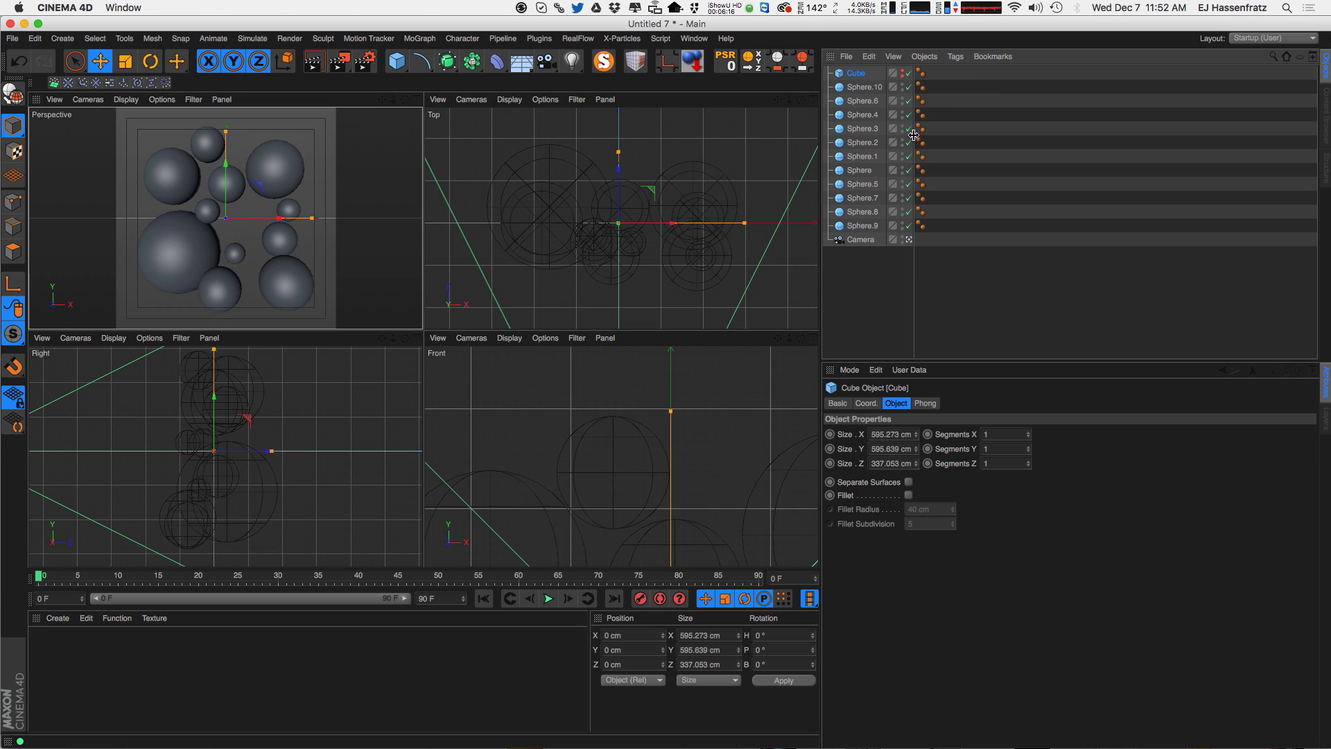
right_click(860, 79)
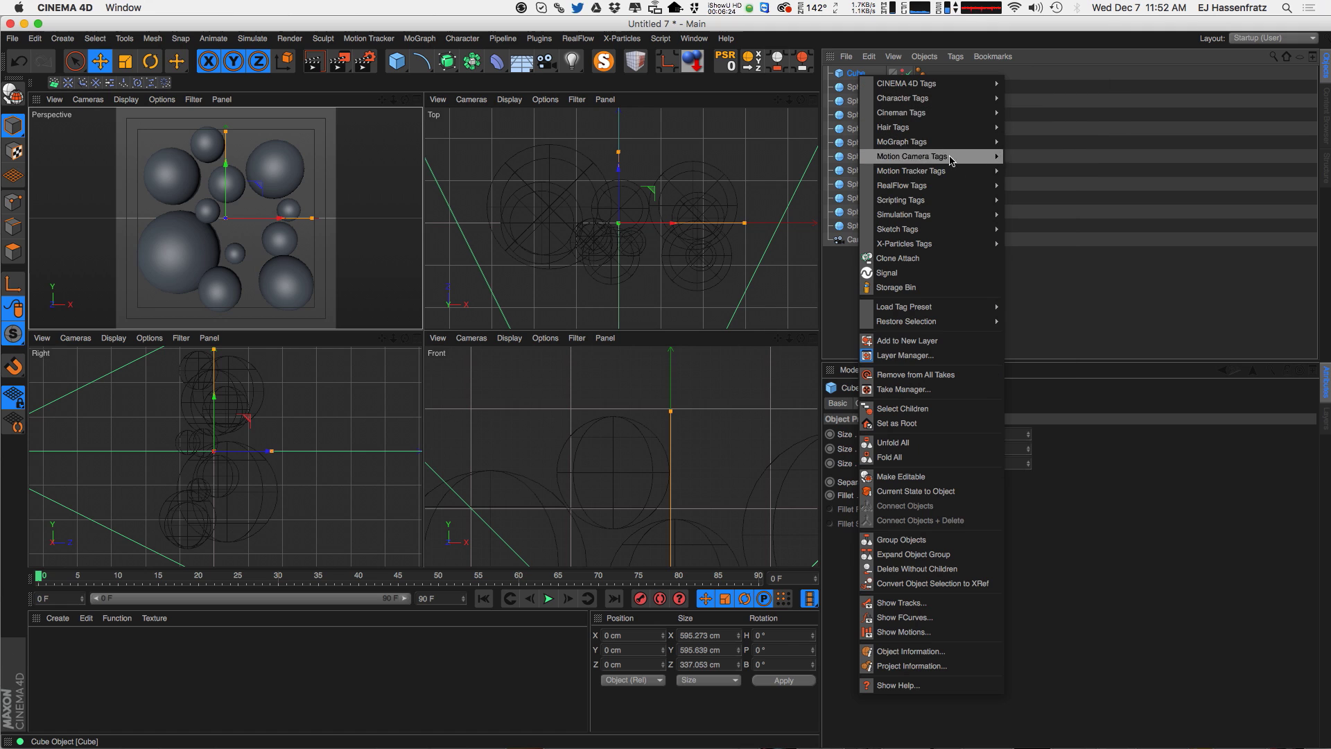
mouse_move(957, 216)
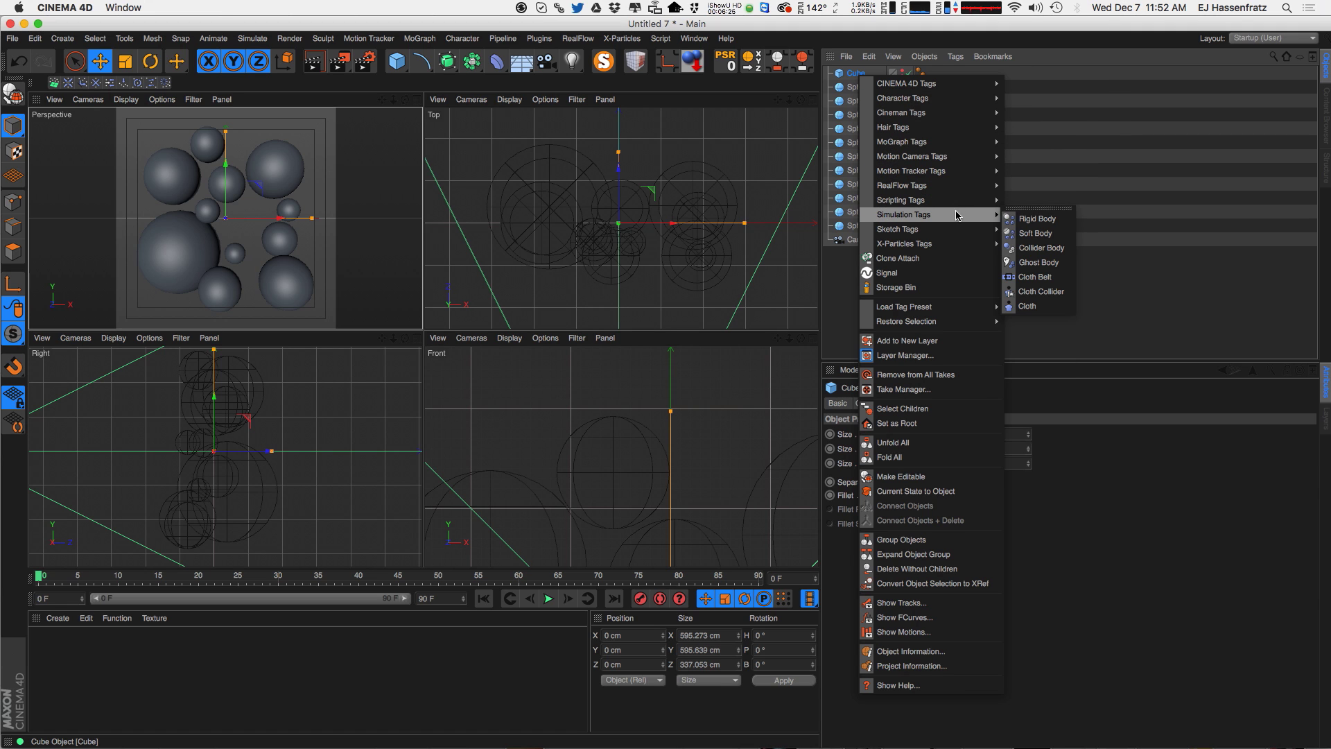
left_click(1051, 248)
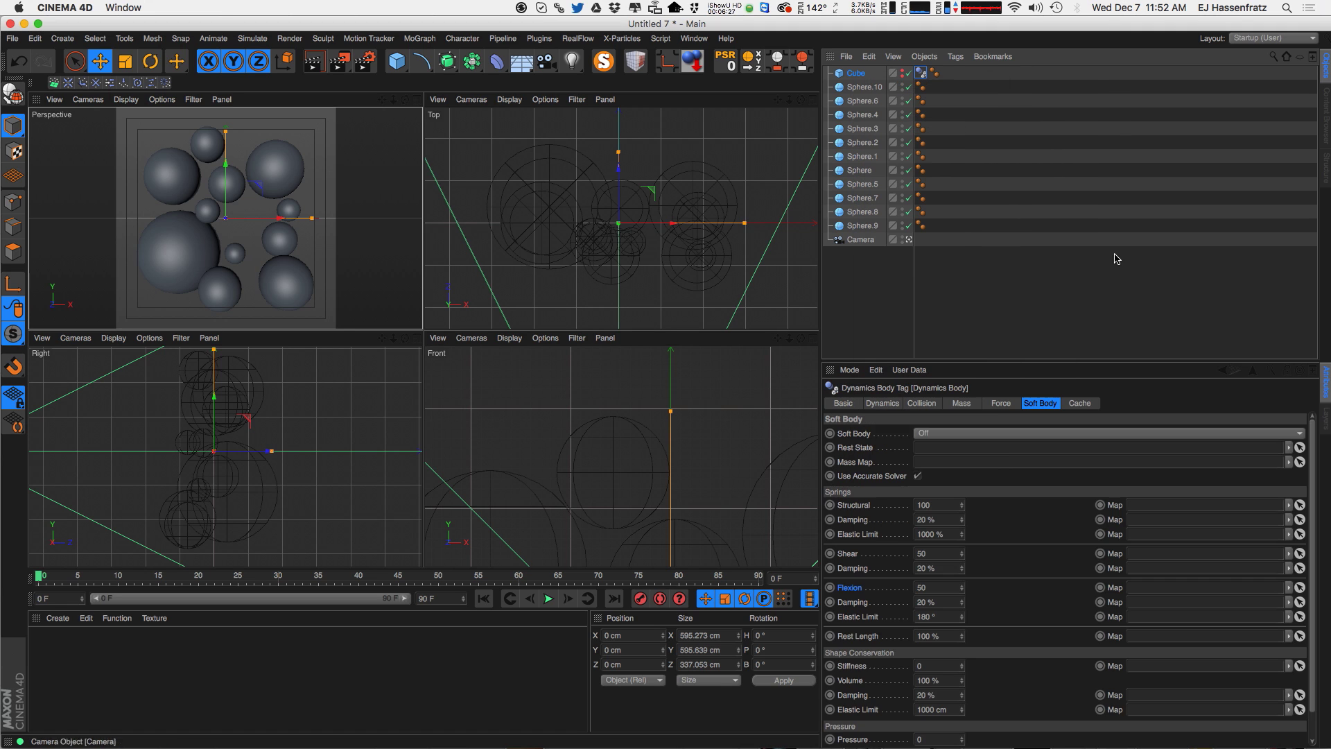
left_click(956, 409)
left_click(1001, 404)
left_click(927, 404)
left_click(884, 403)
left_click(938, 405)
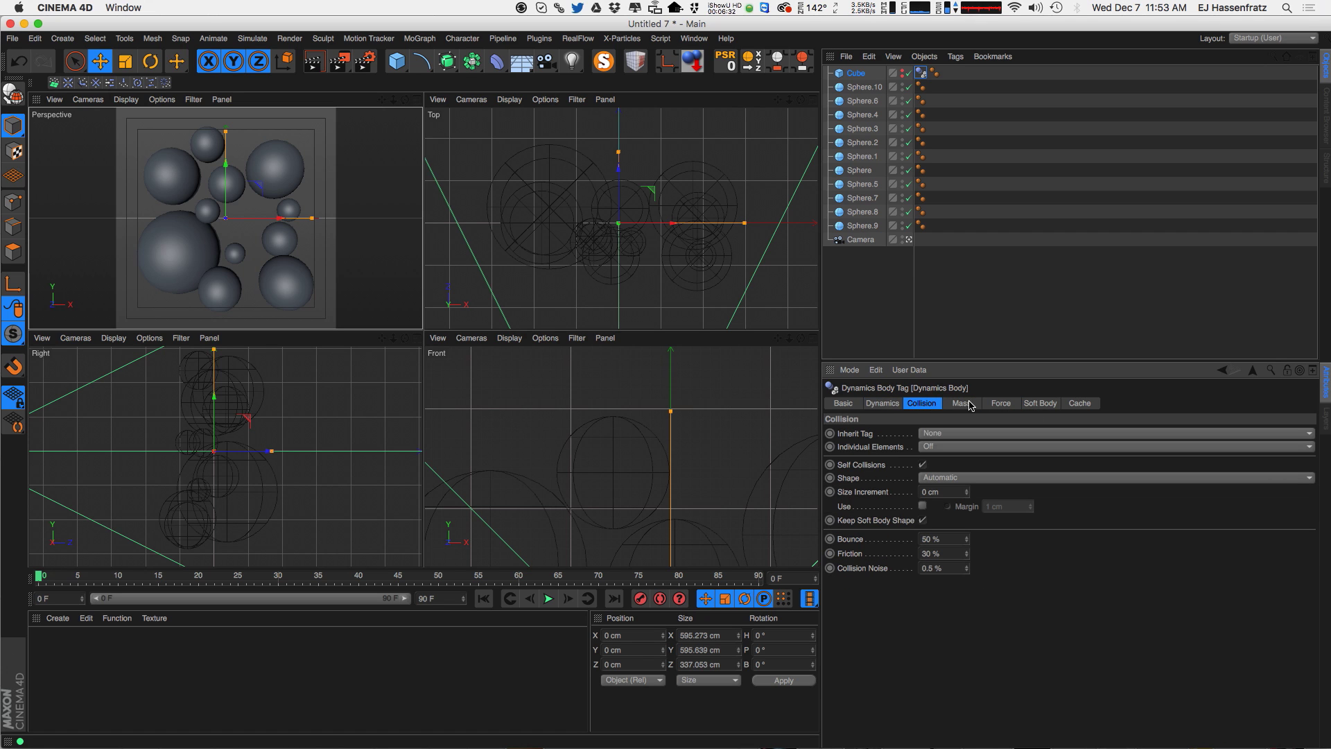
- Add Soft Body tags to all eleven spheres
left_click(906, 228)
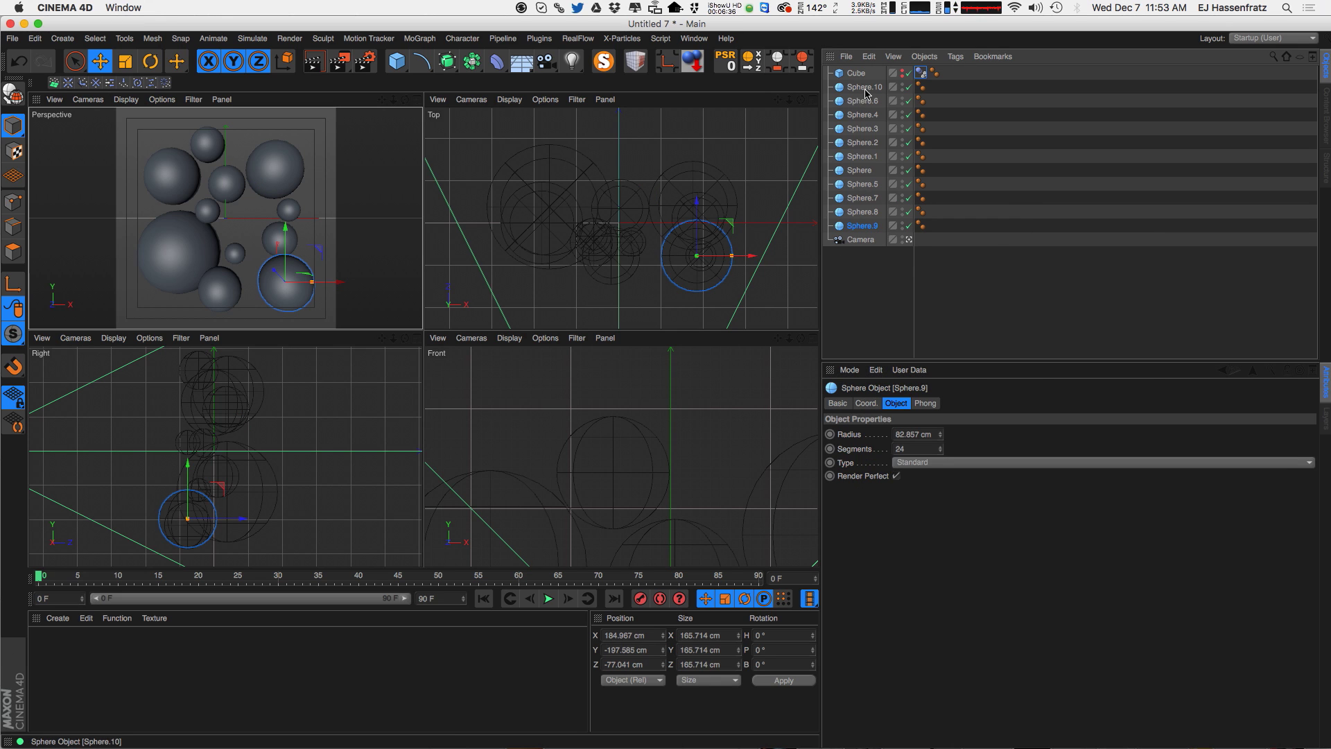
left_click(860, 89, "shift")
right_click(854, 89)
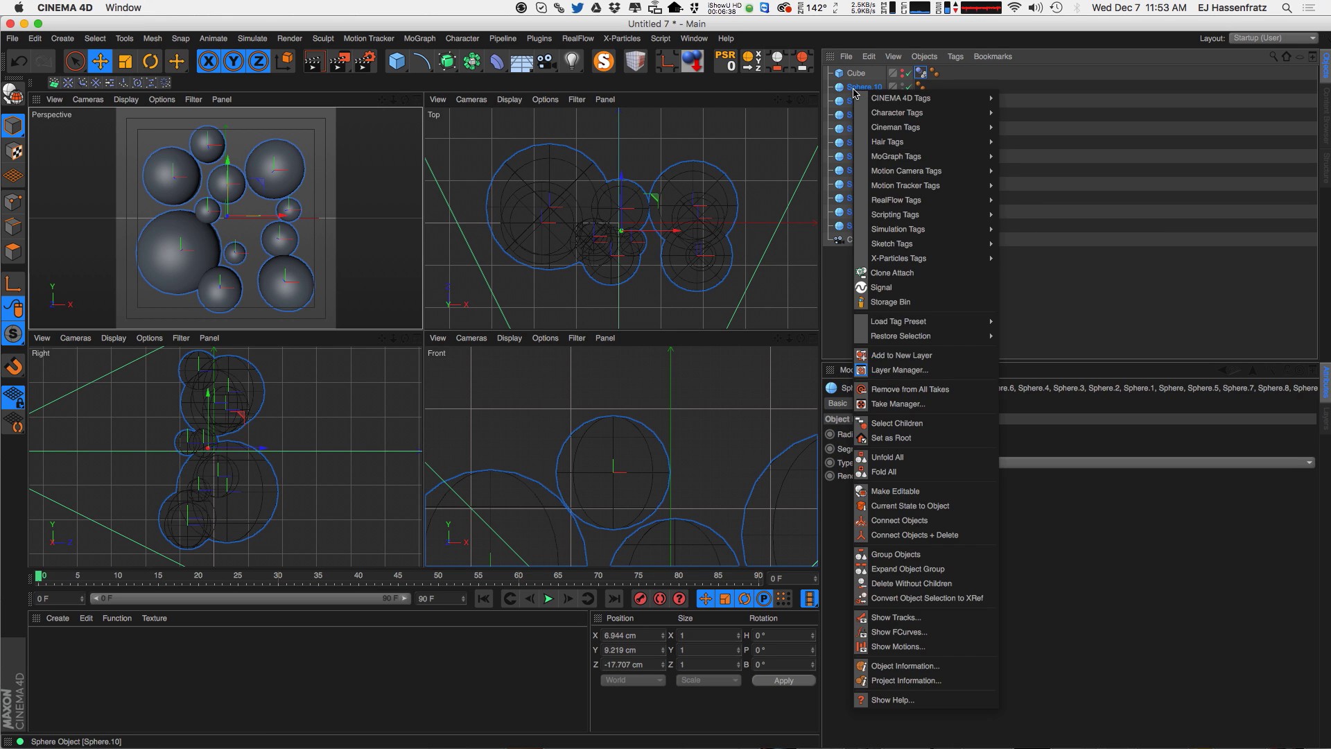
mouse_move(935, 232)
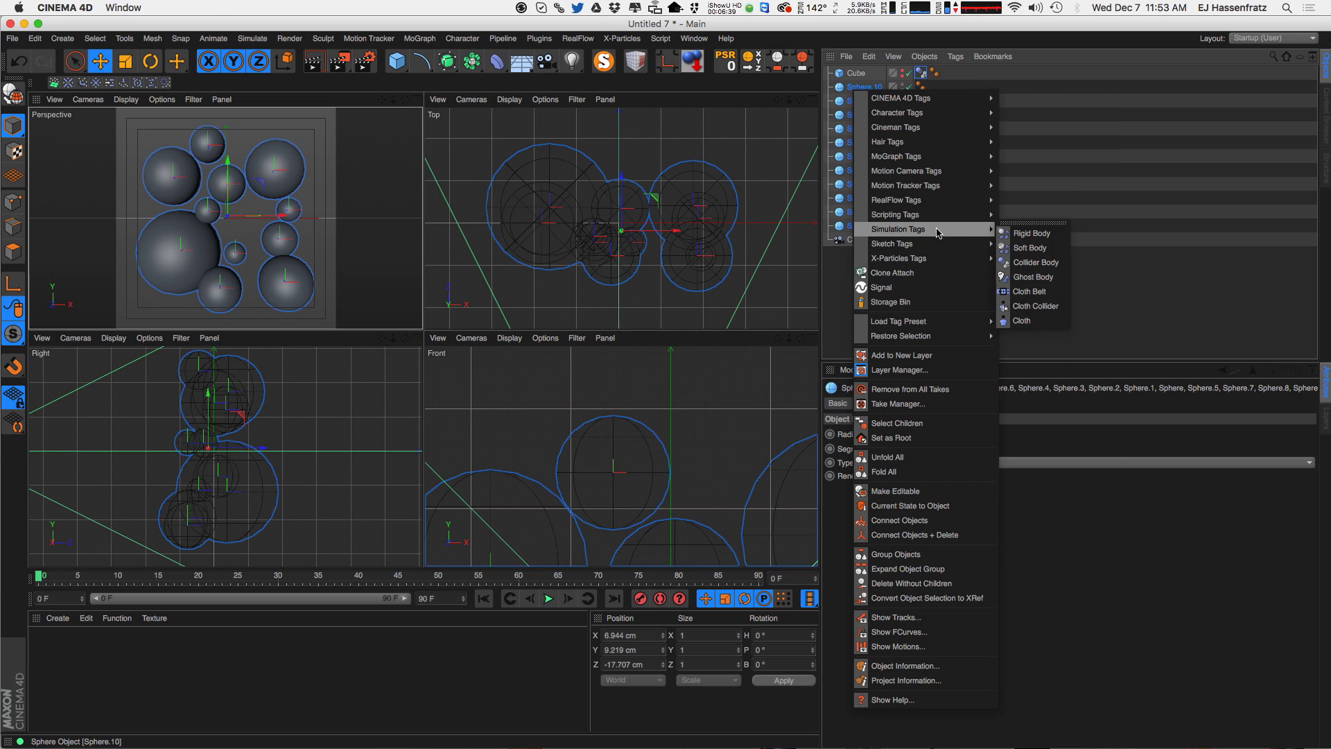
left_click(1040, 249)
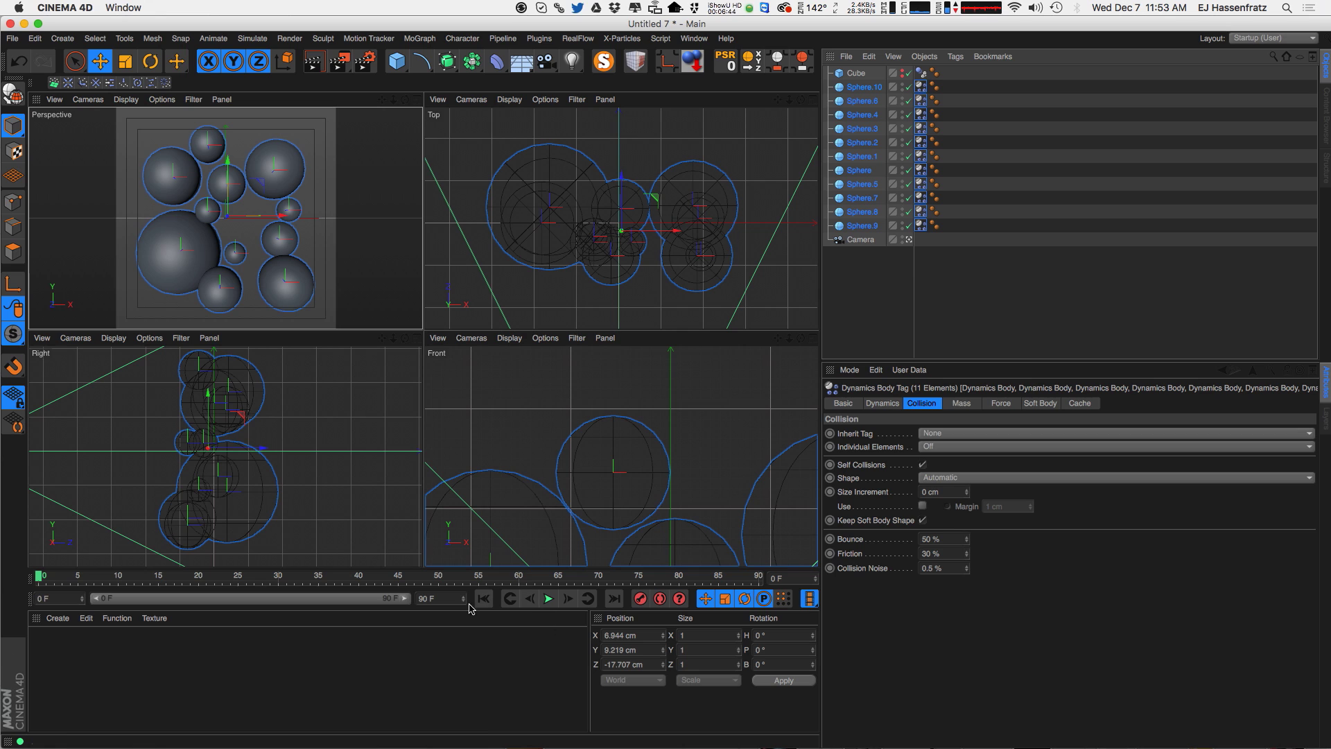
- Test-play the simulation, maximize the perspective view and return to the first frame
left_click(548, 598)
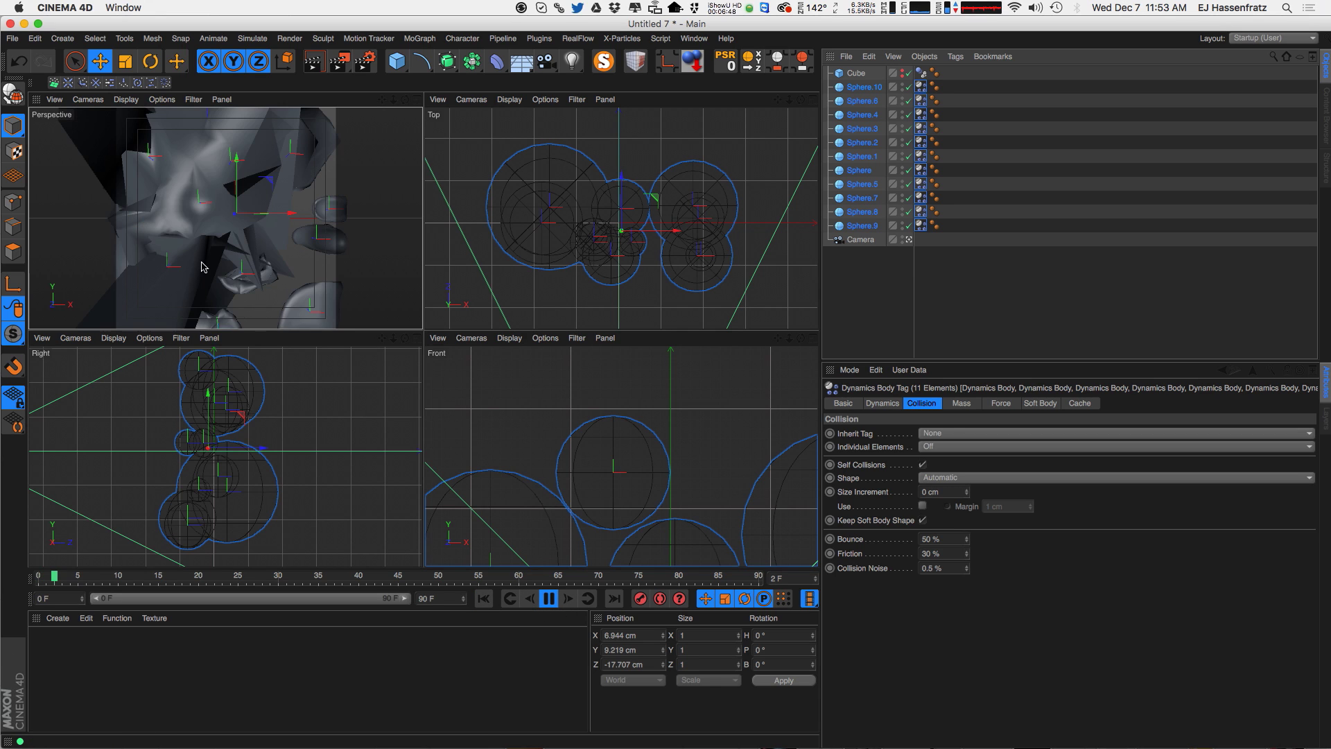
left_click(416, 99)
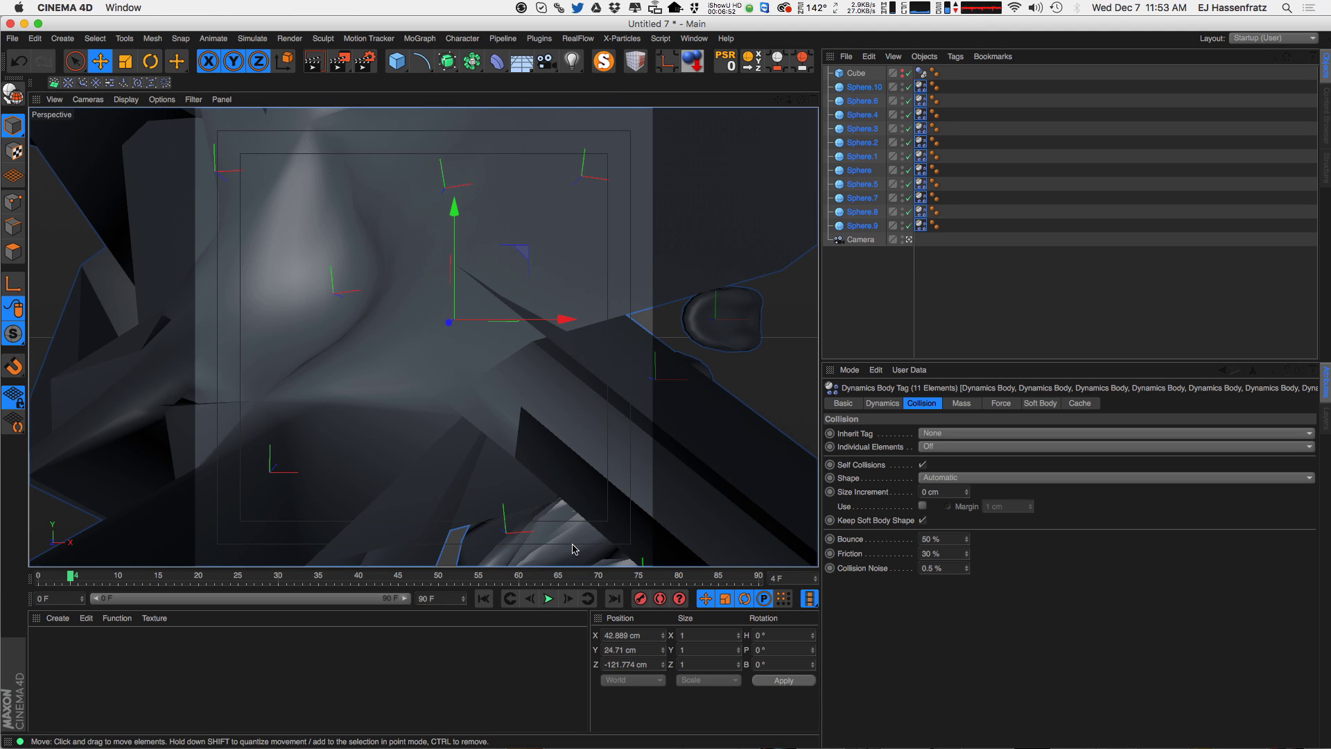
left_click(483, 598)
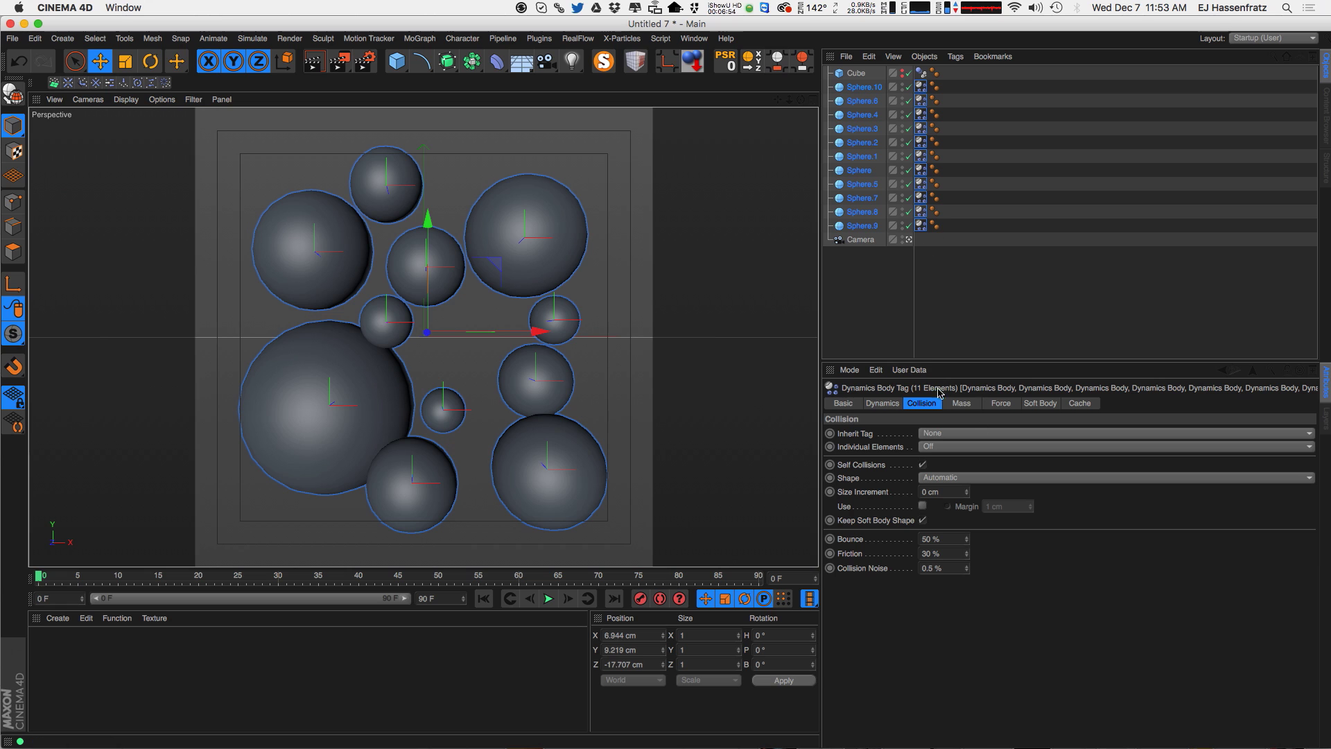
- Set the collision shape of the cube's dynamics tag to Static Mesh and test-play the simulation
left_click(964, 76)
left_click(921, 73)
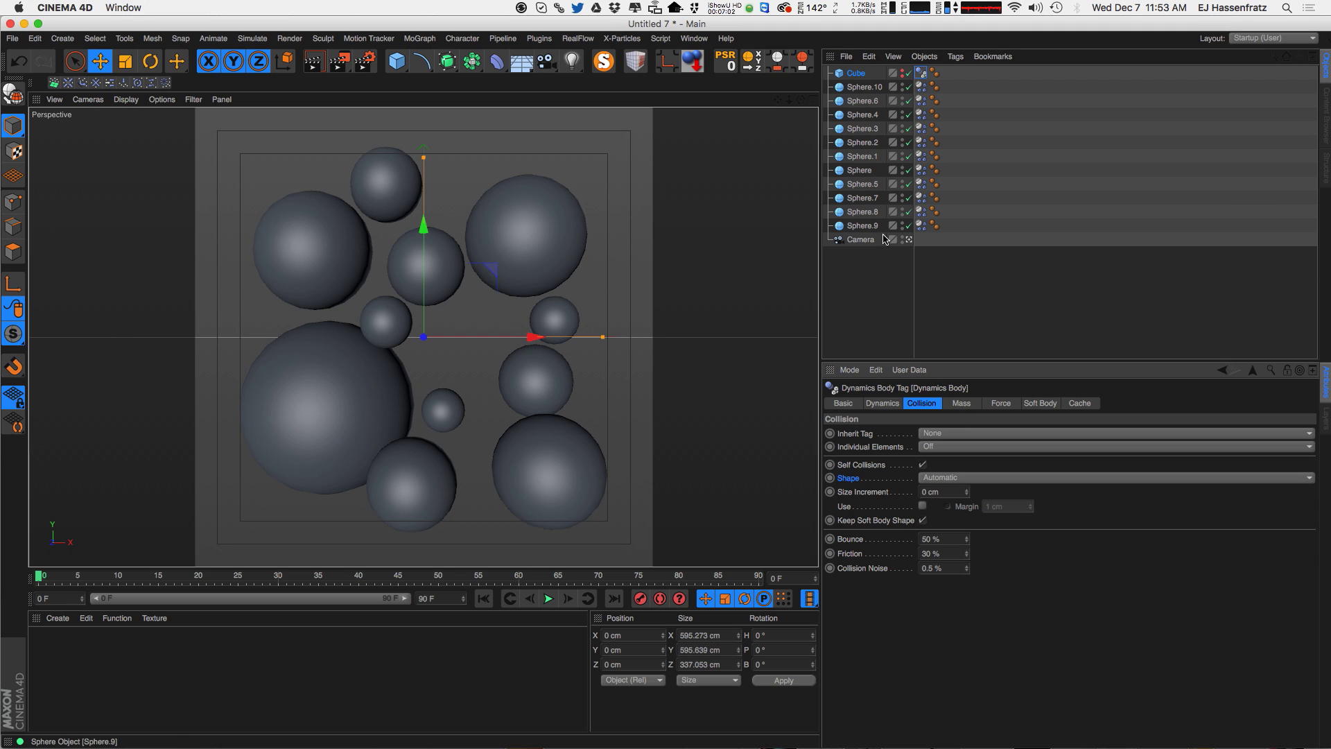
left_click(920, 225)
left_click(921, 87, "shift")
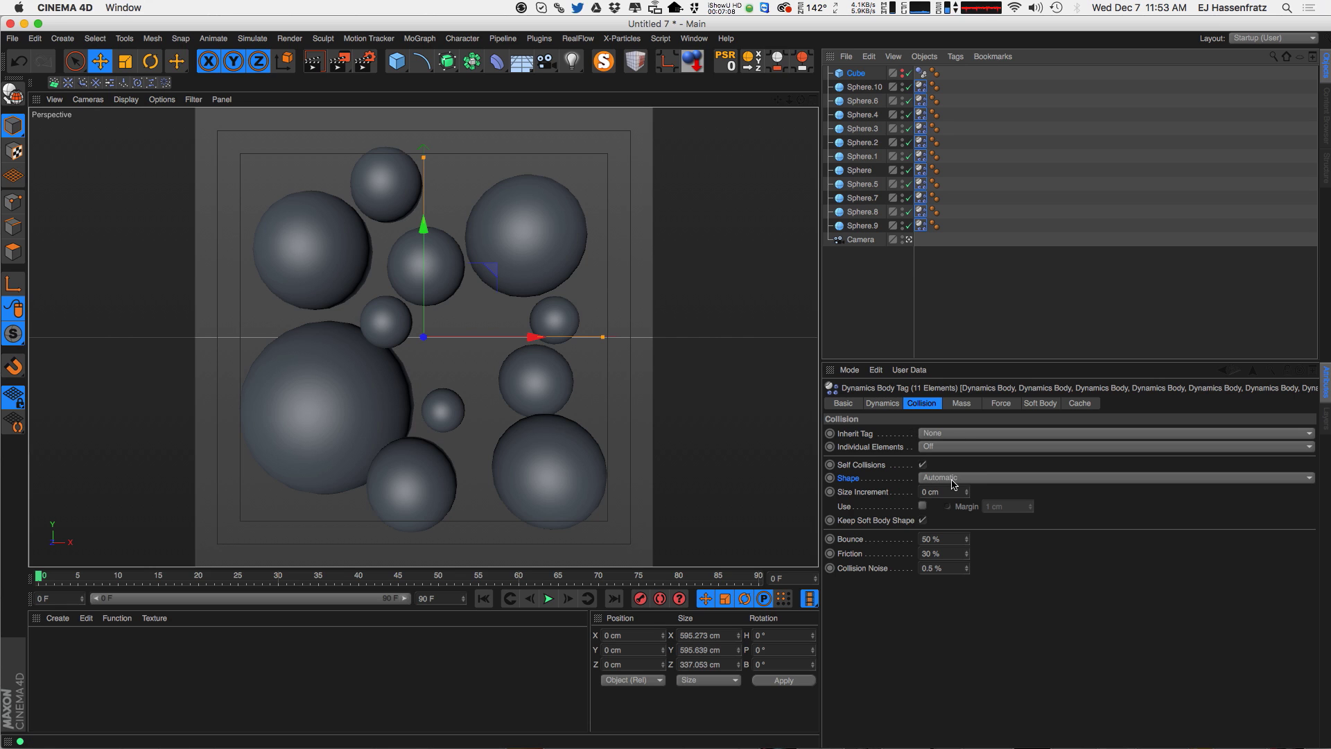
left_click(855, 72)
left_click(921, 73)
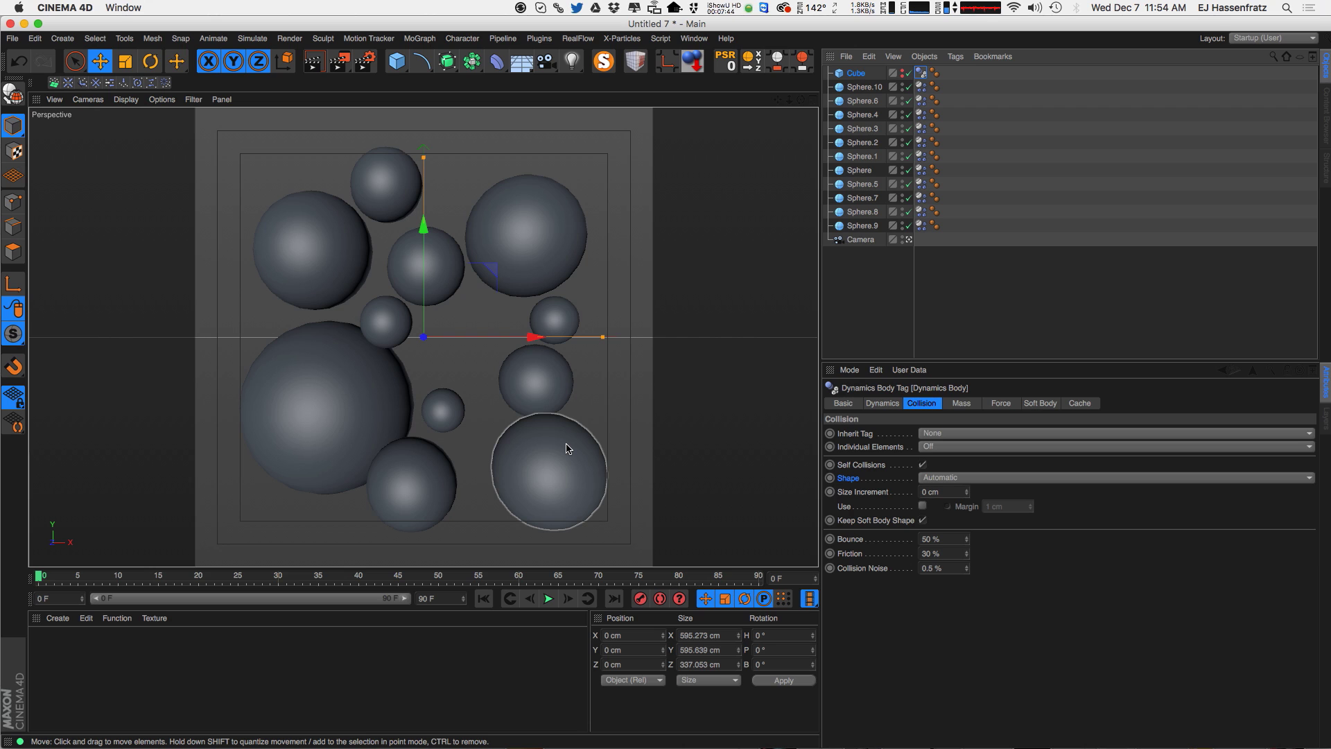
left_click(957, 479)
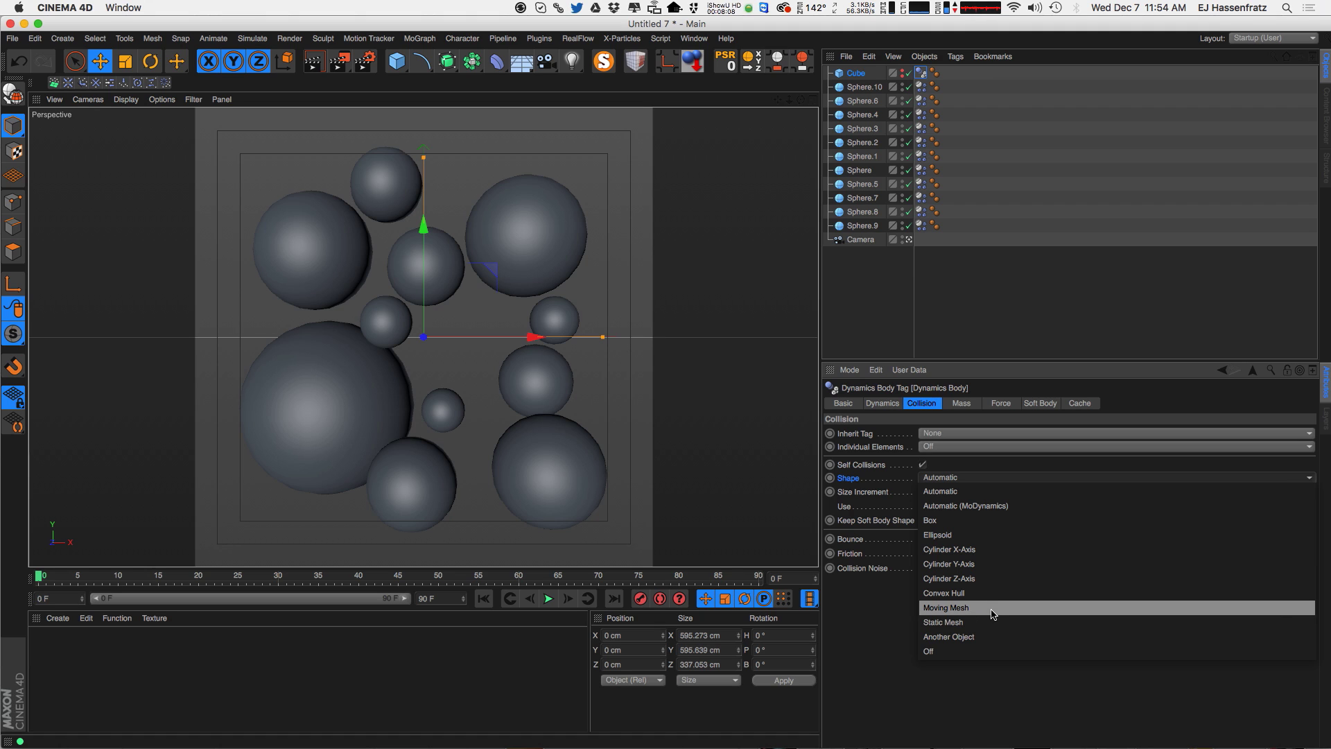
left_click(957, 629)
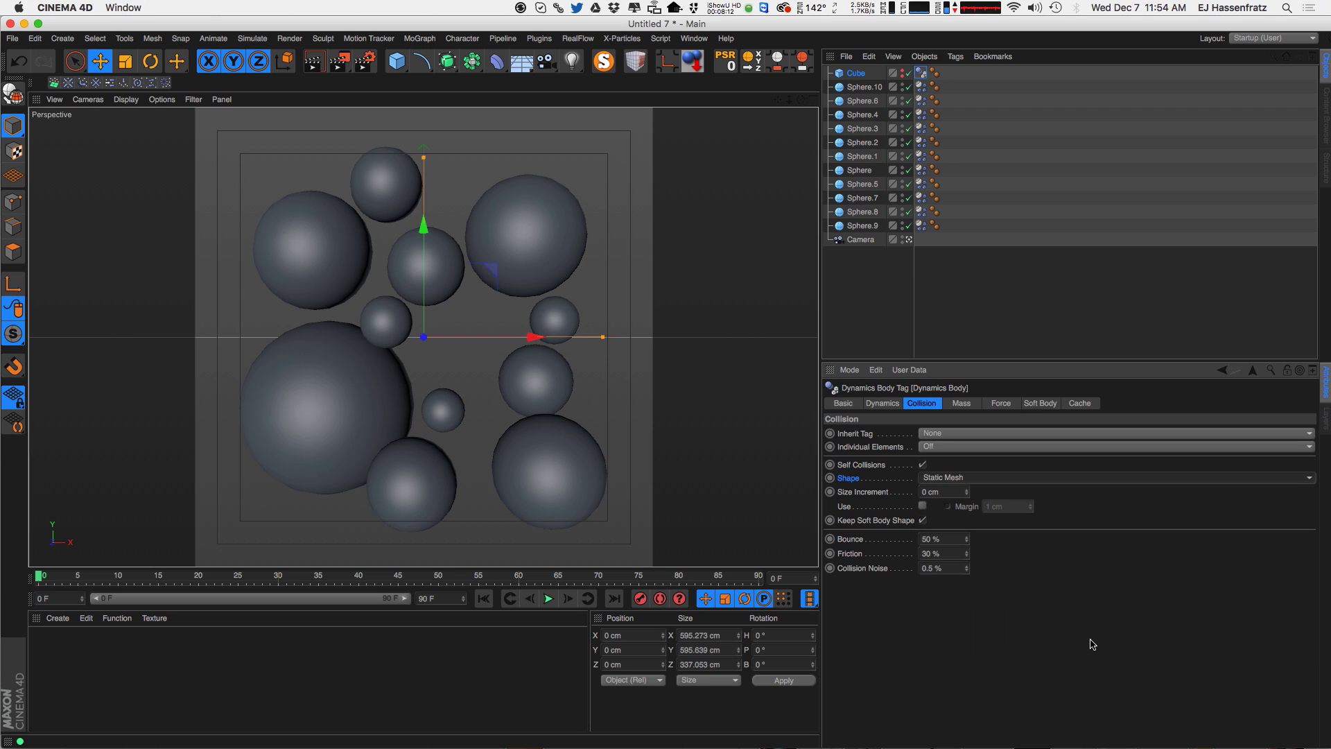
left_click(549, 602)
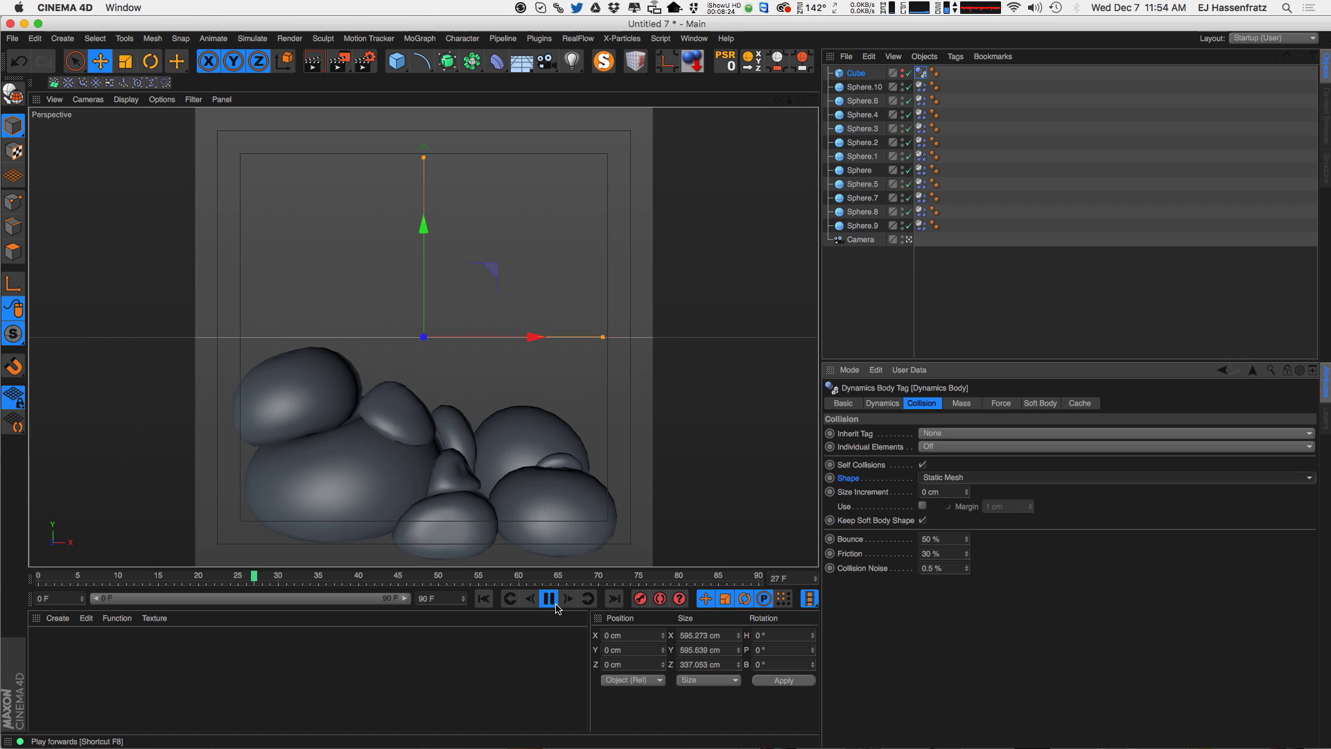
left_click(554, 606)
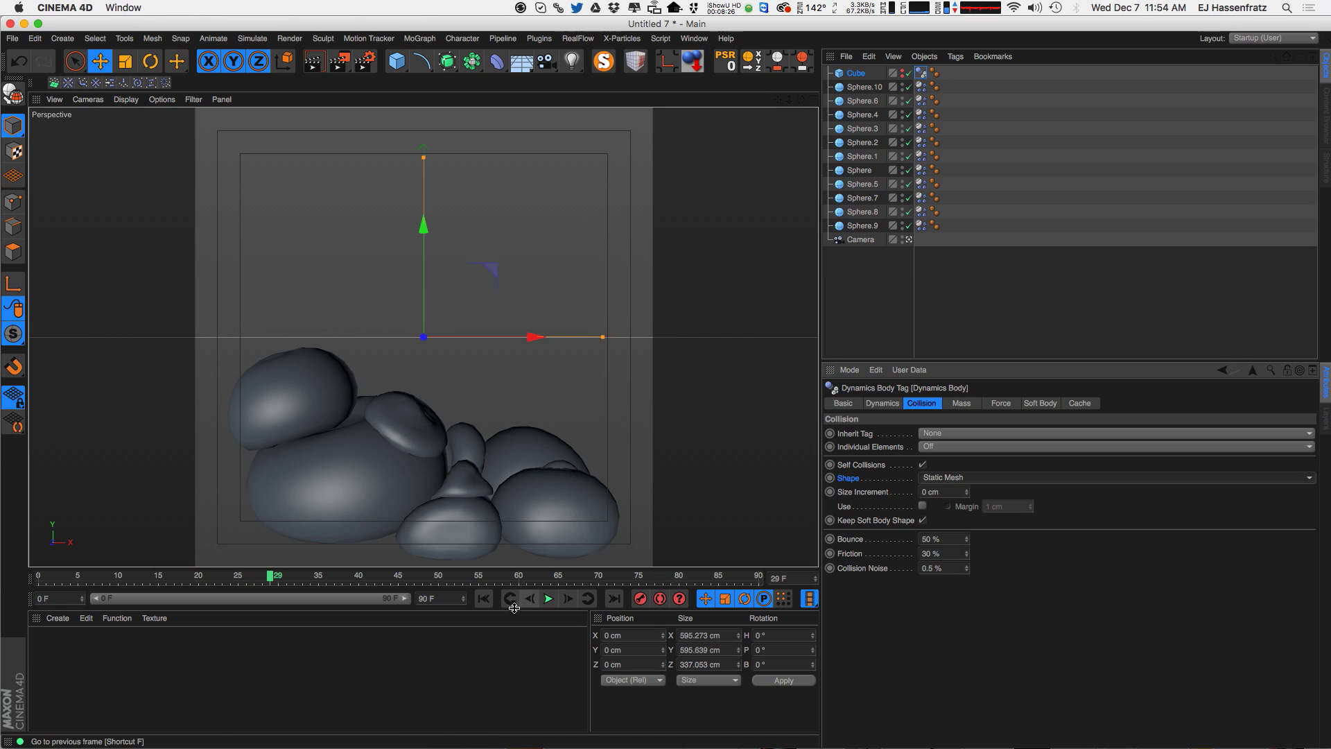
- Show the soft body settings for the dynamics tags of all eleven spheres, giving the attributes area more height
left_click(920, 226)
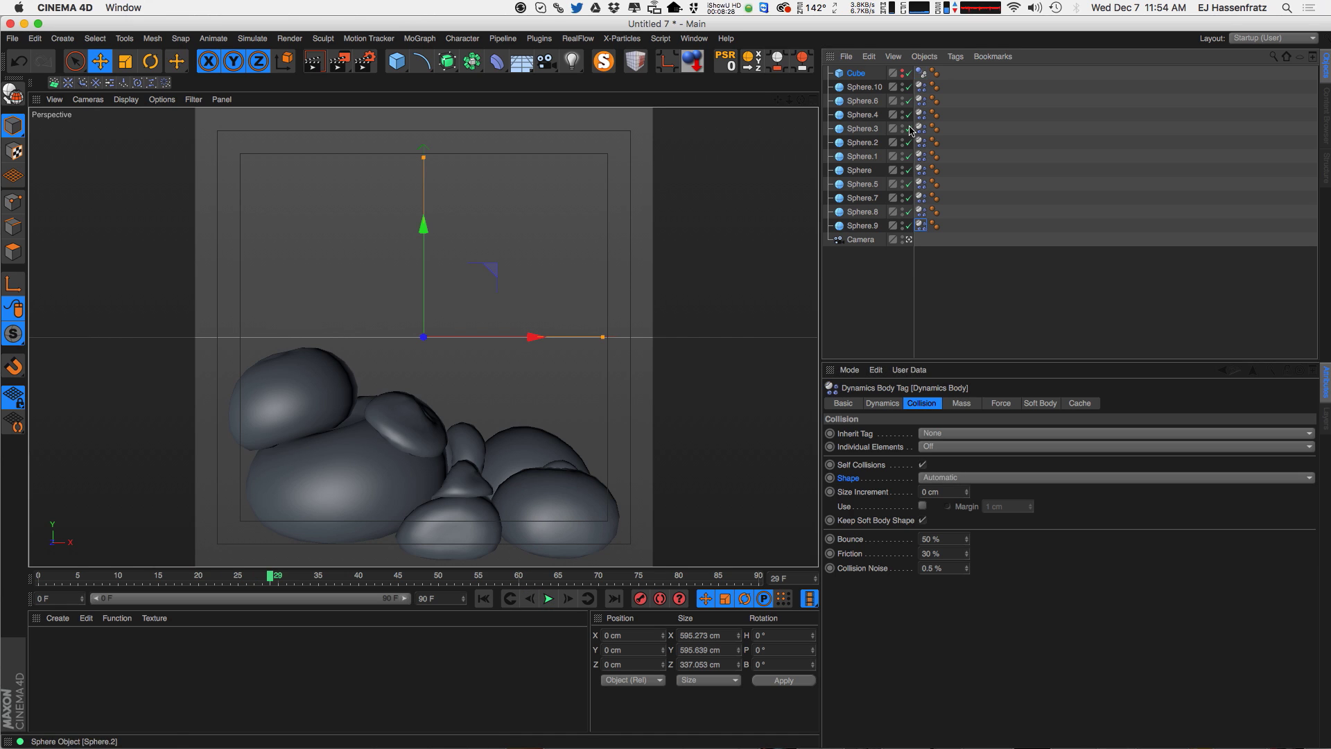
left_click(920, 87, "shift")
left_click(1040, 403)
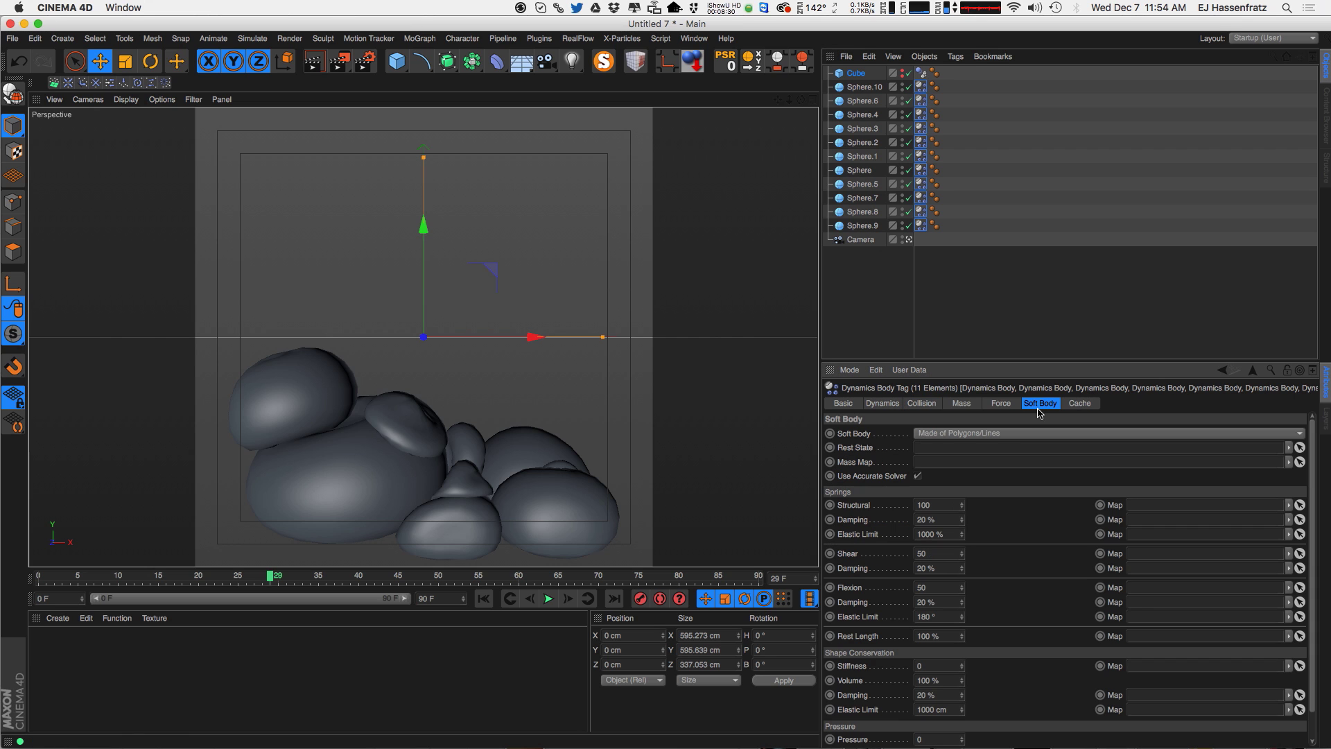
left_click_drag(979, 361, 977, 294)
left_click(966, 368)
left_click(985, 393)
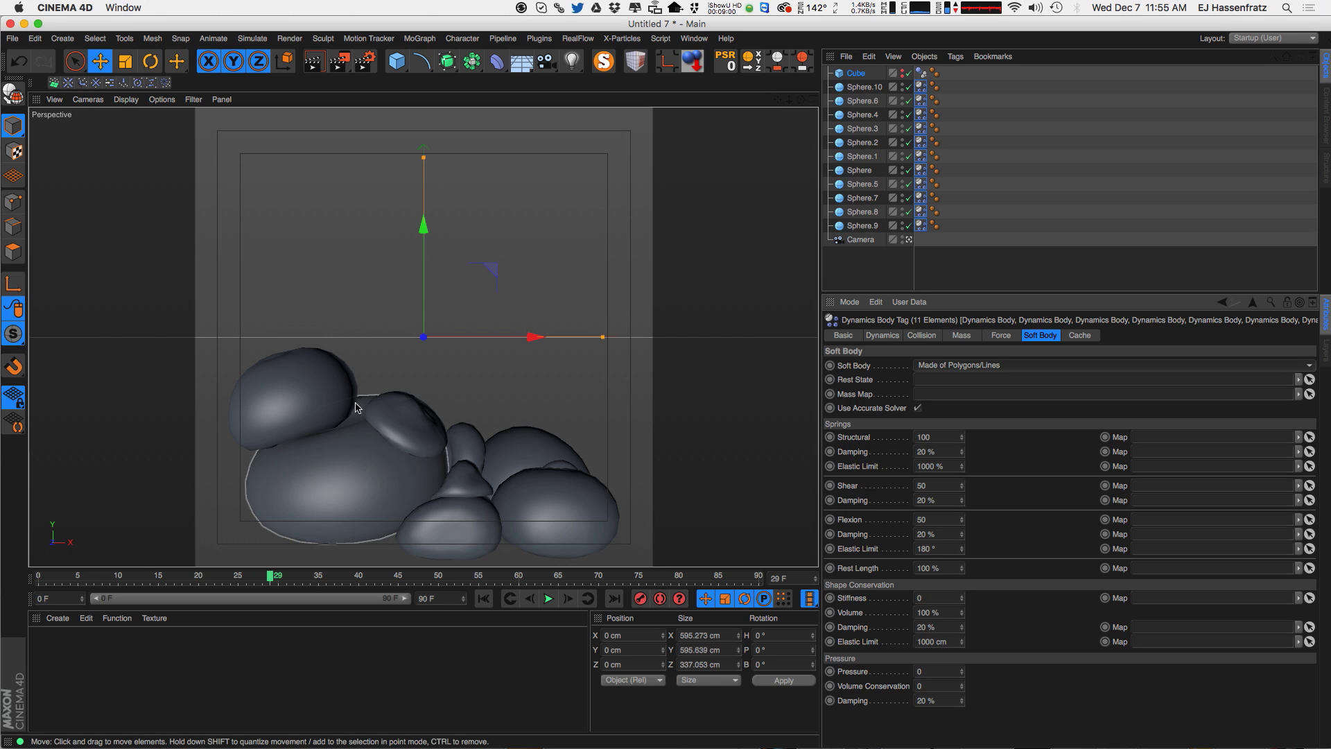
- Display mesh lines over the shaded perspective view and set the type of all eleven spheres to Hexahedron
left_click(132, 102)
left_click(139, 137)
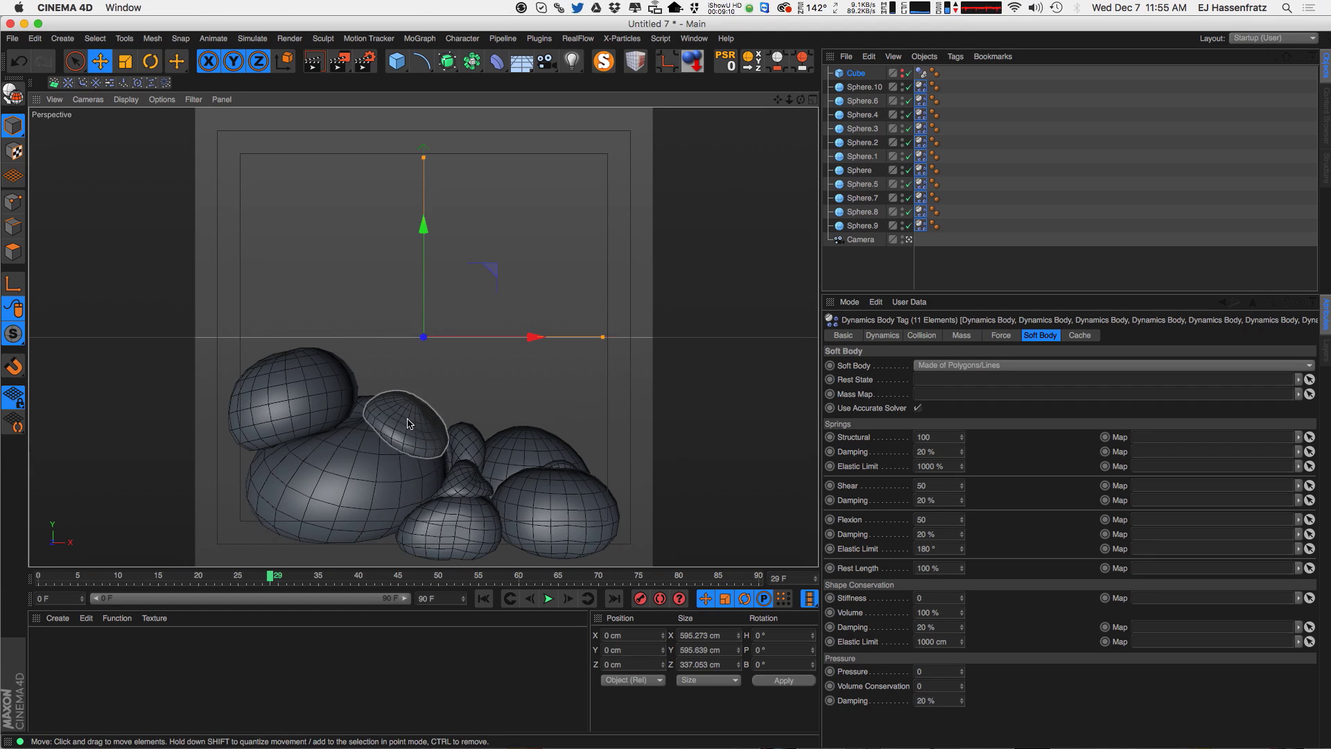
left_click(873, 224)
left_click(860, 87, "shift")
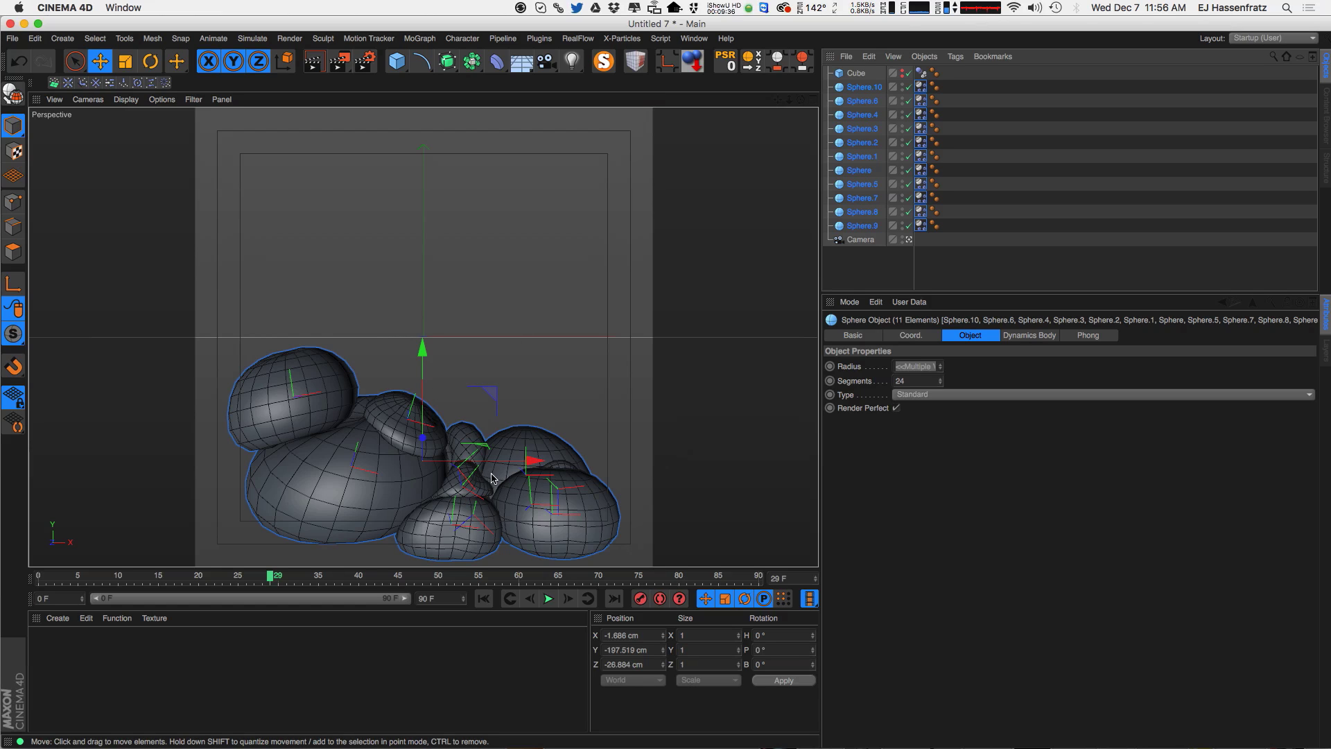
left_click(936, 395)
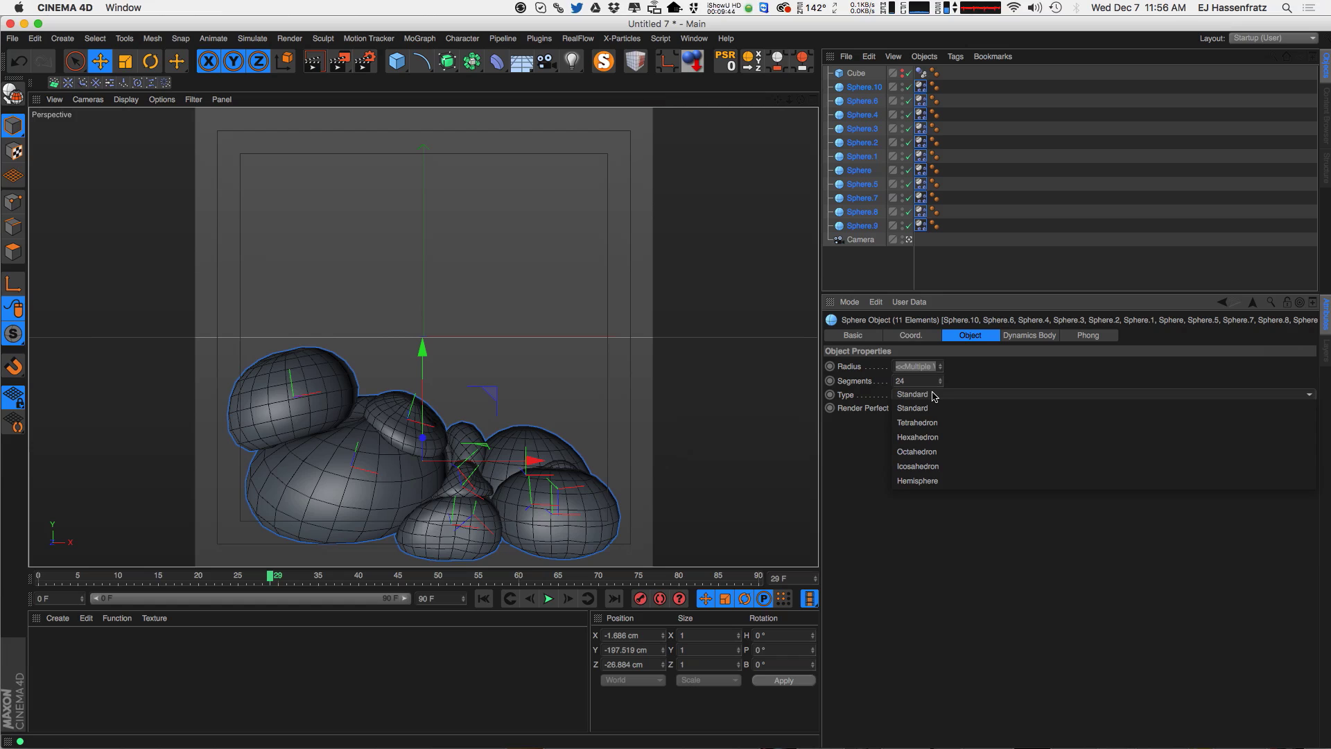
left_click(960, 438)
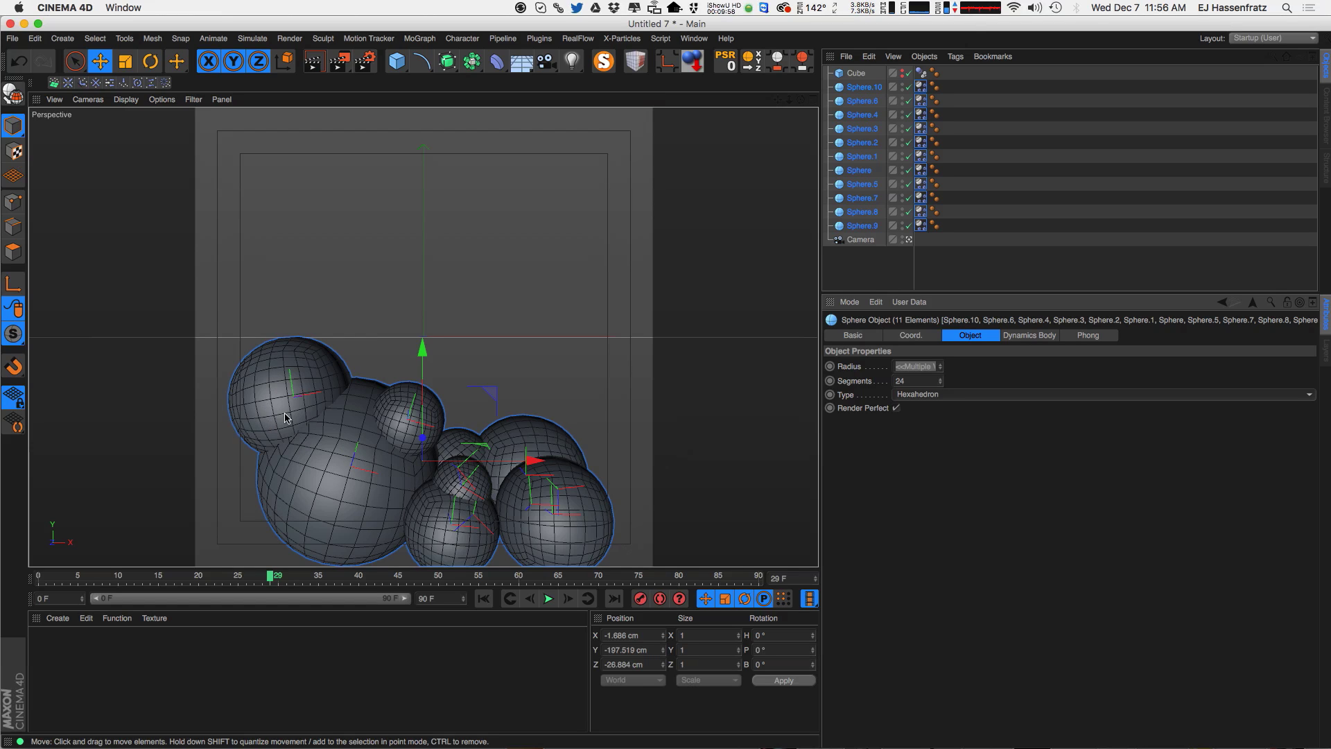
- Set the type of all eleven spheres to Icosahedron and replay the simulation from the first frame
left_click(947, 395)
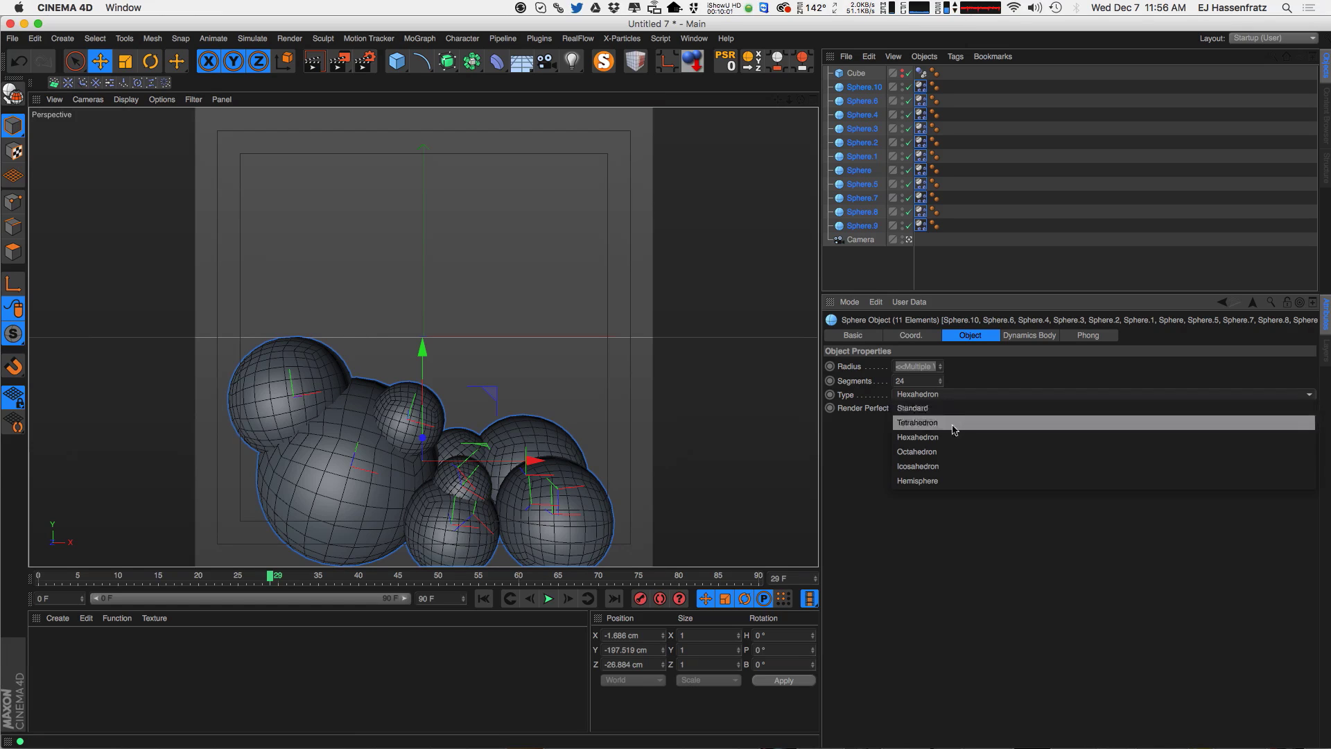
left_click(974, 470)
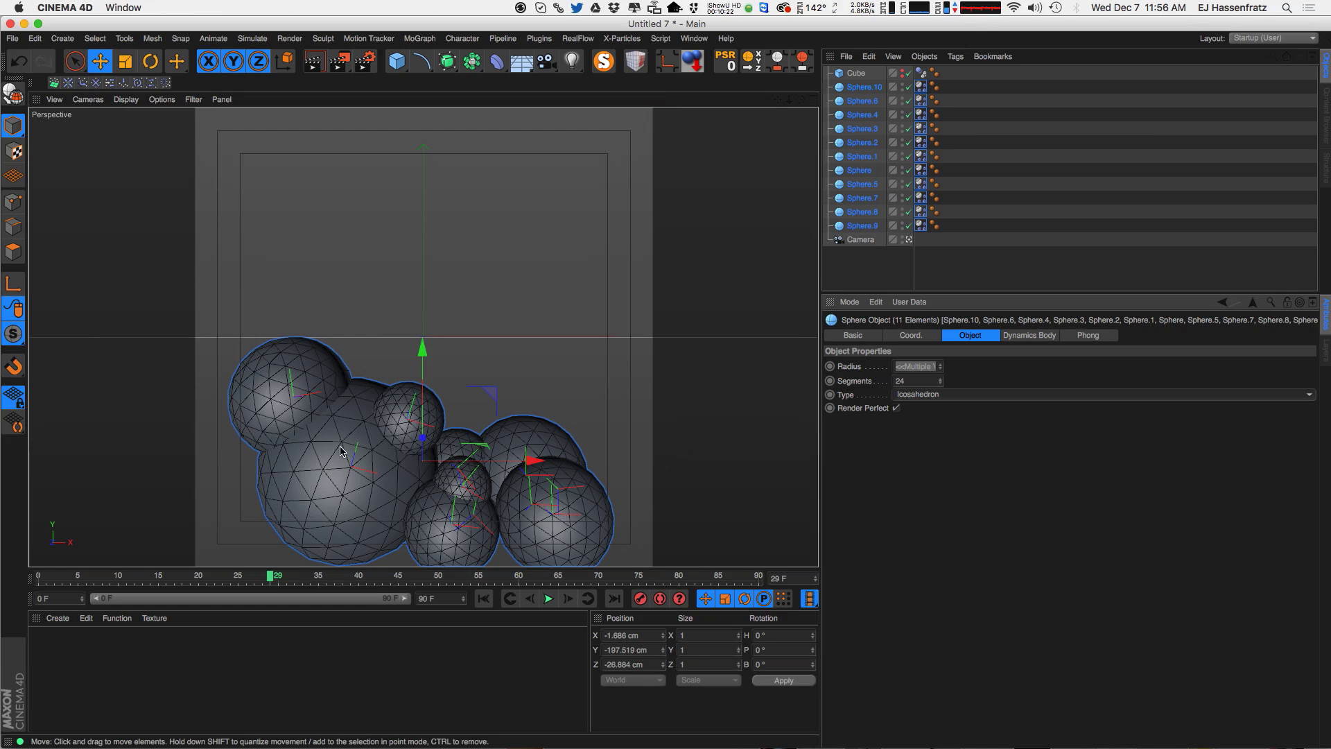
left_click(483, 598)
left_click(548, 598)
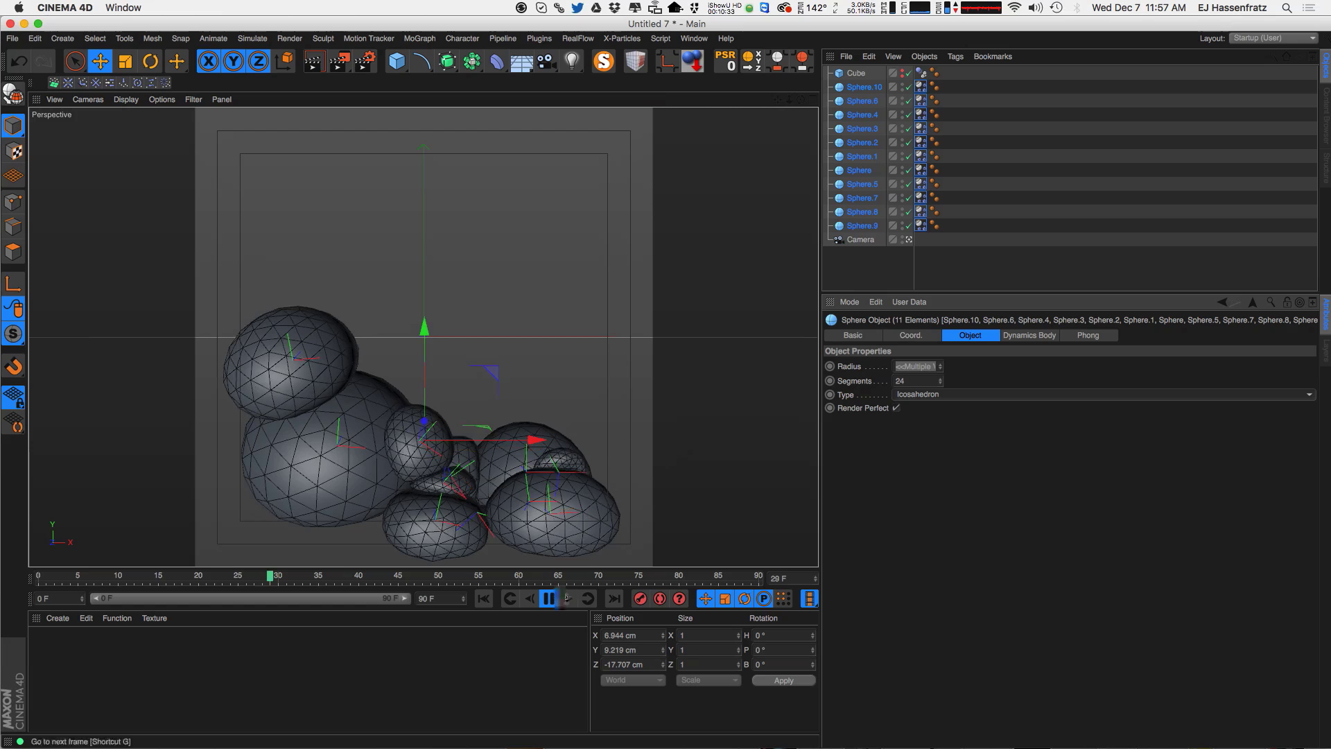
left_click(549, 599)
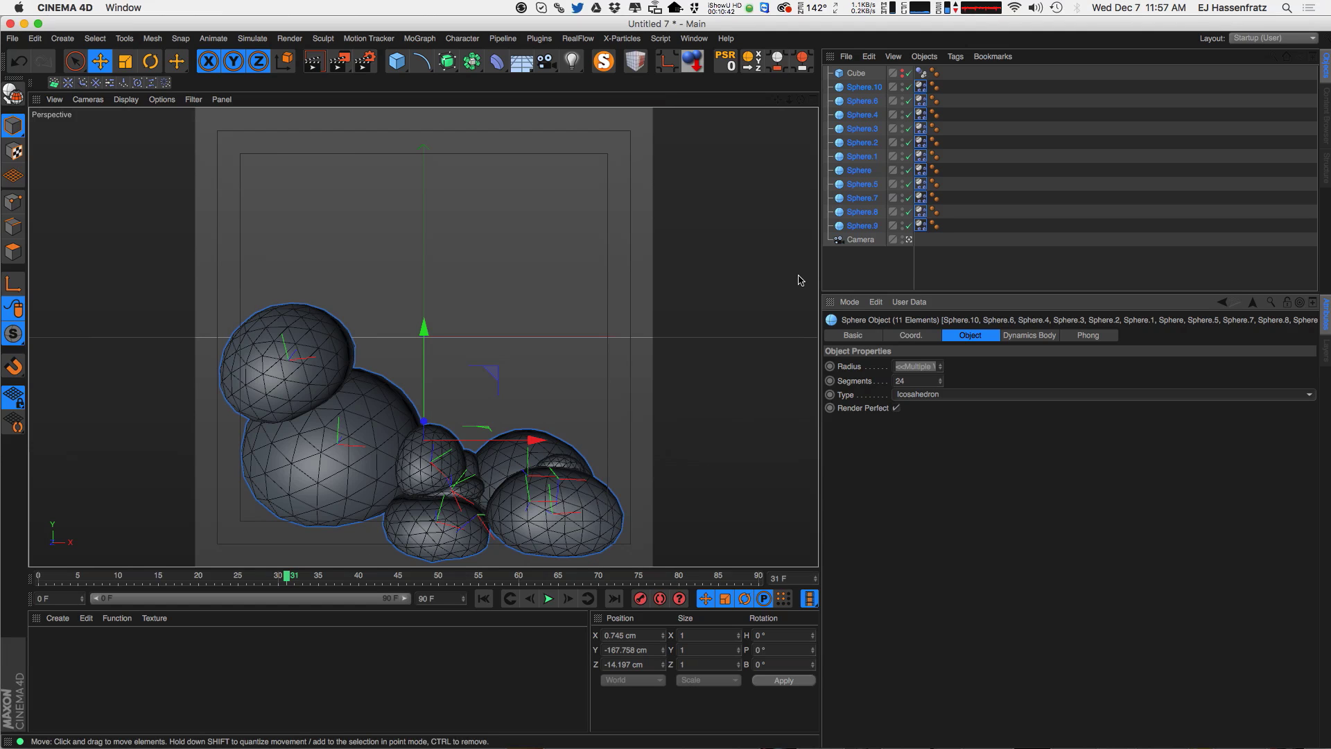
left_click(895, 266)
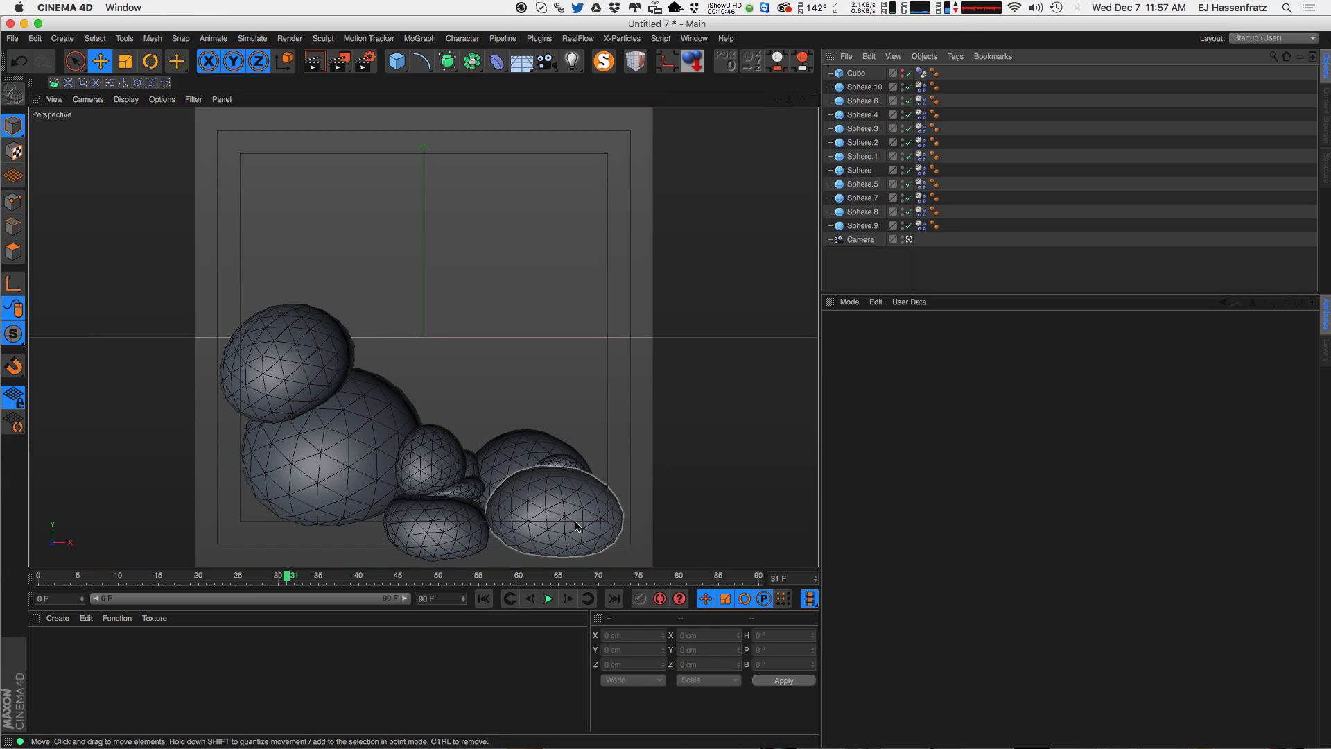
- Set the structural spring value to 500 on the soft body tags of all eleven spheres and test-play from the first frame
left_click(920, 225)
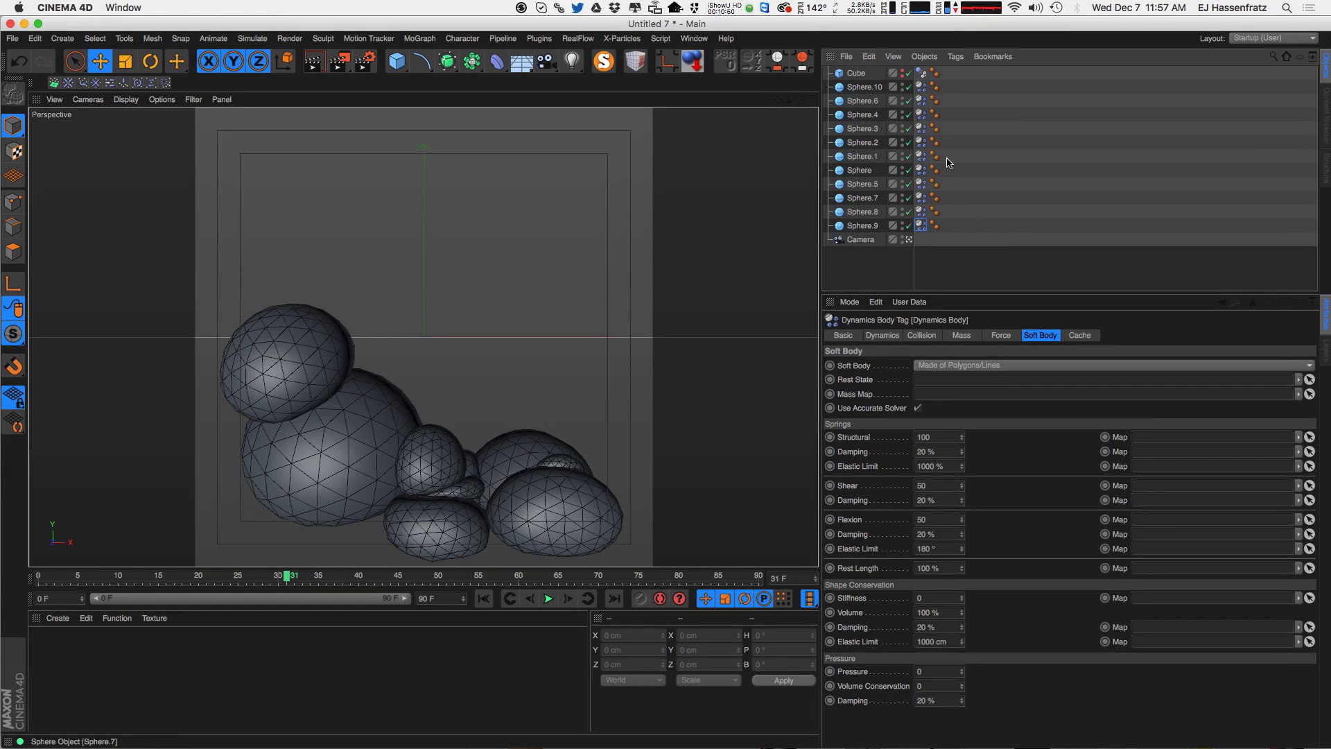
left_click_drag(914, 90, 917, 90)
left_click(923, 86, "shift")
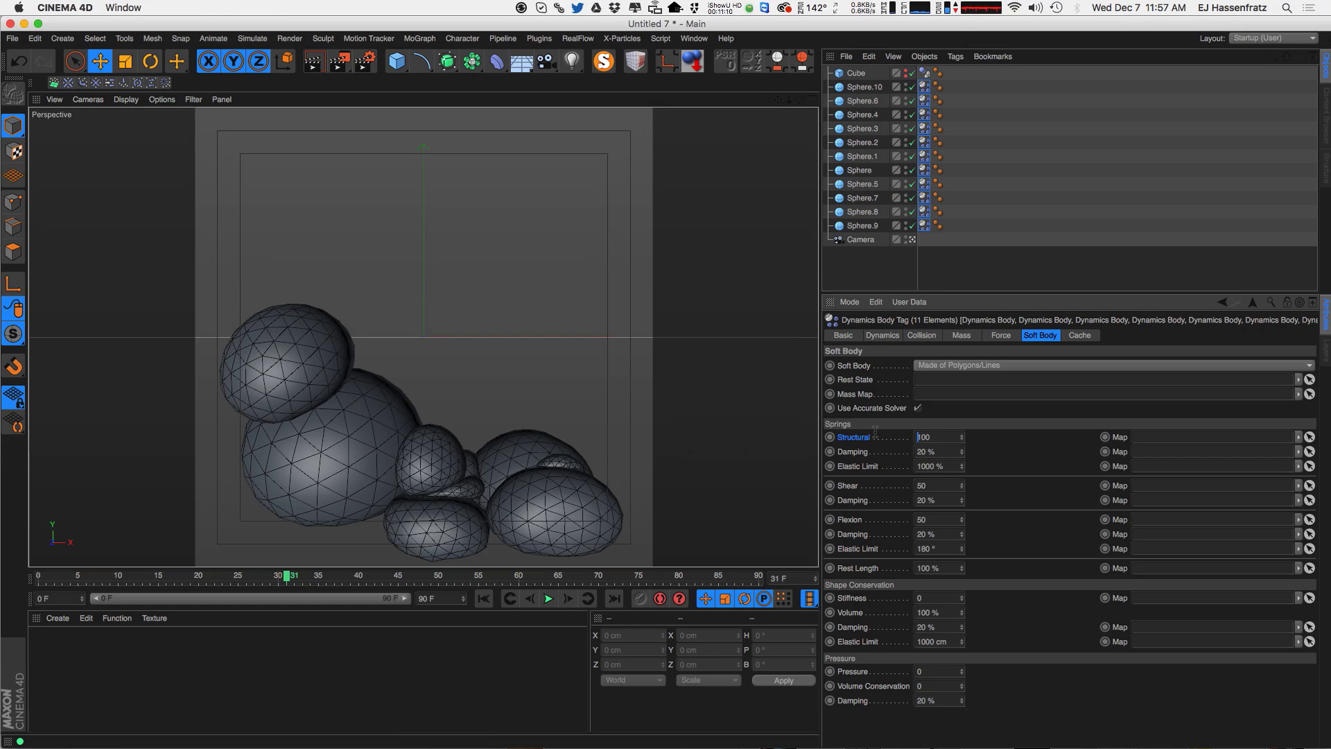
double_click(926, 438)
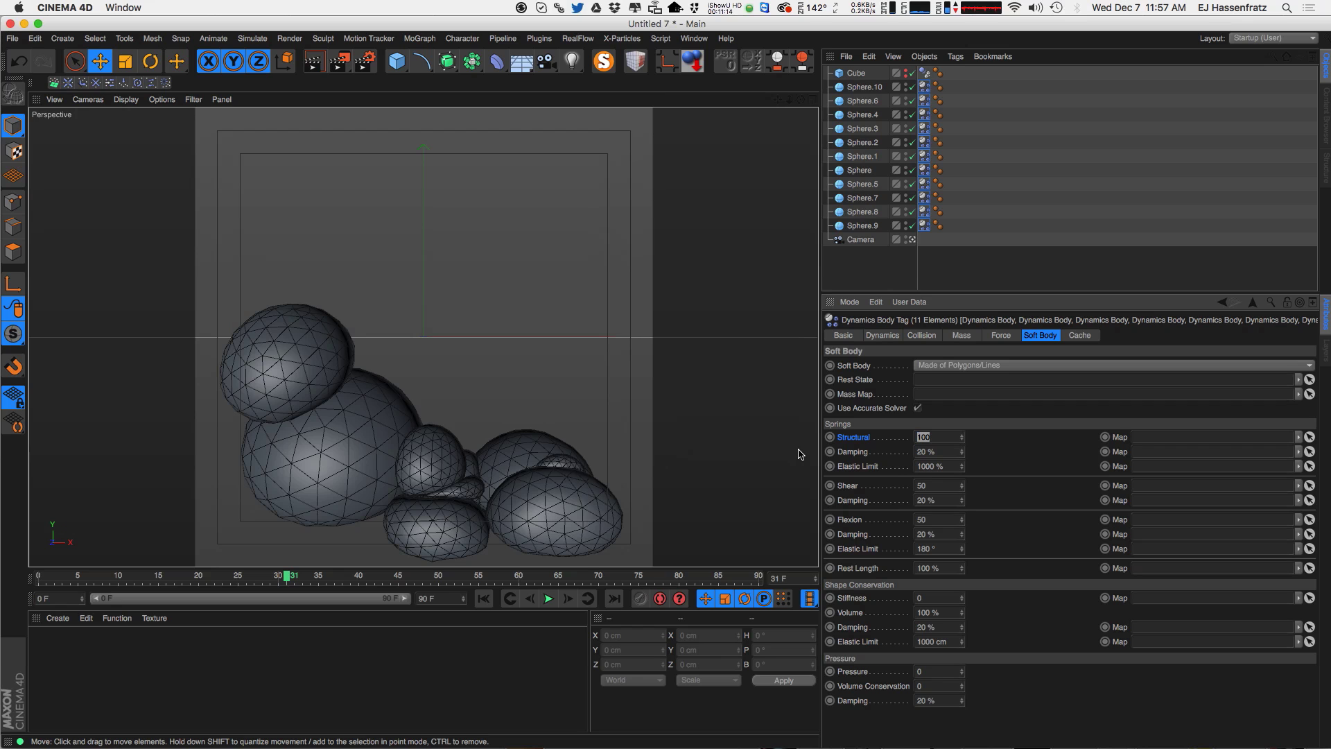
left_click(483, 598)
left_click(547, 599)
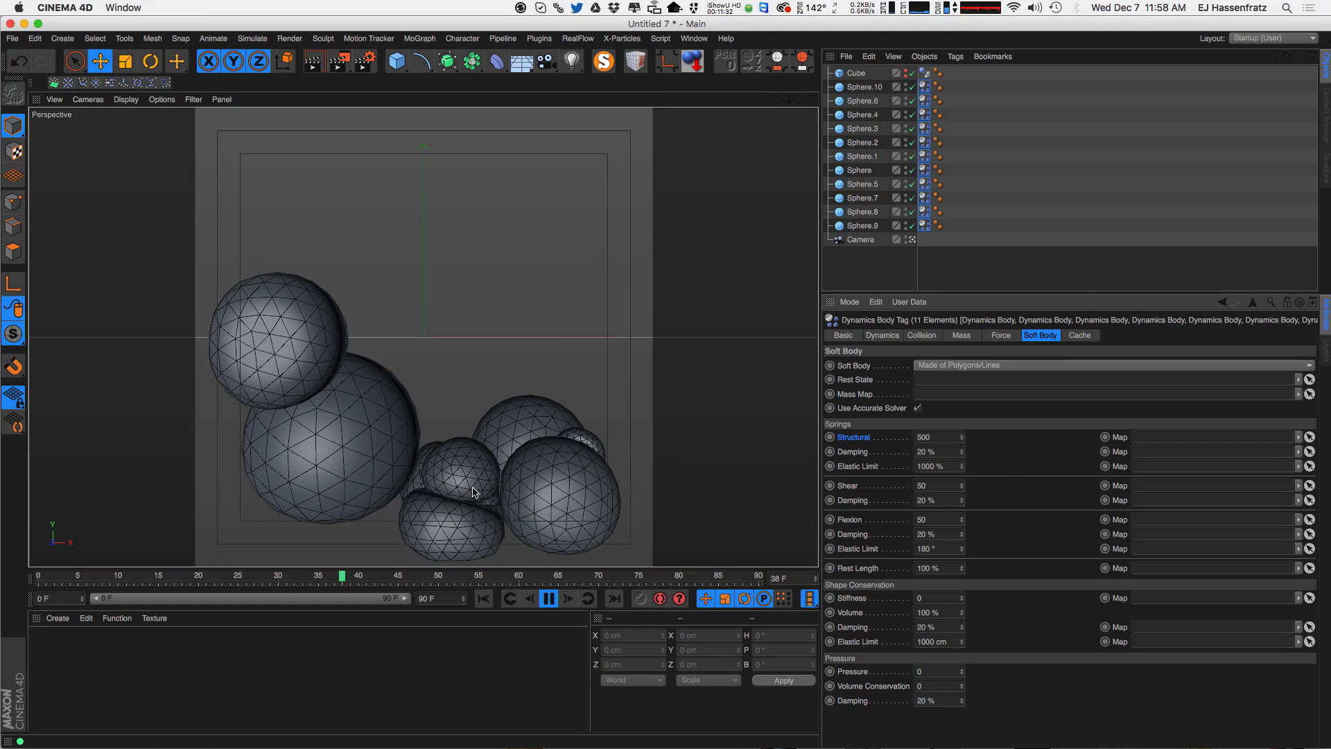
left_click(548, 598)
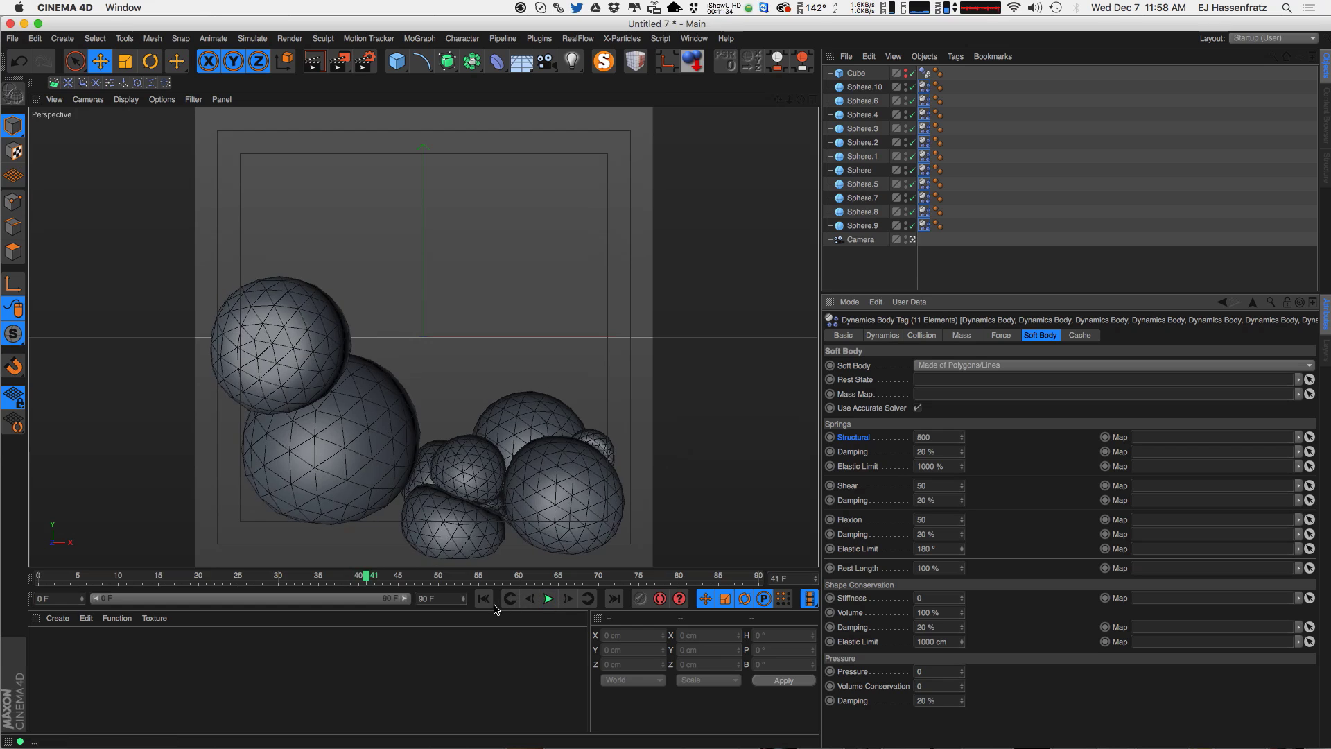
- Set the structural spring value of all eleven soft body tags to 35 and replay the simulation from the first frame
left_click(483, 599)
left_click(933, 437)
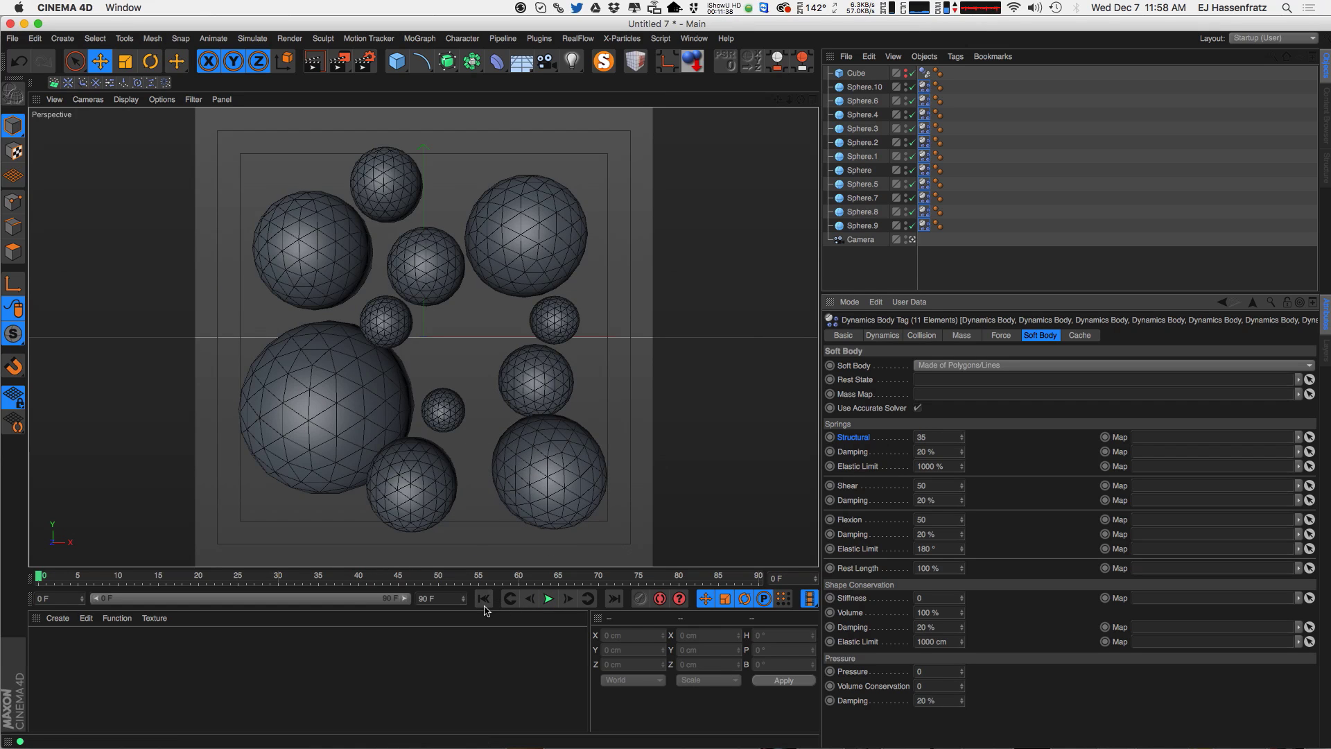
left_click(547, 600)
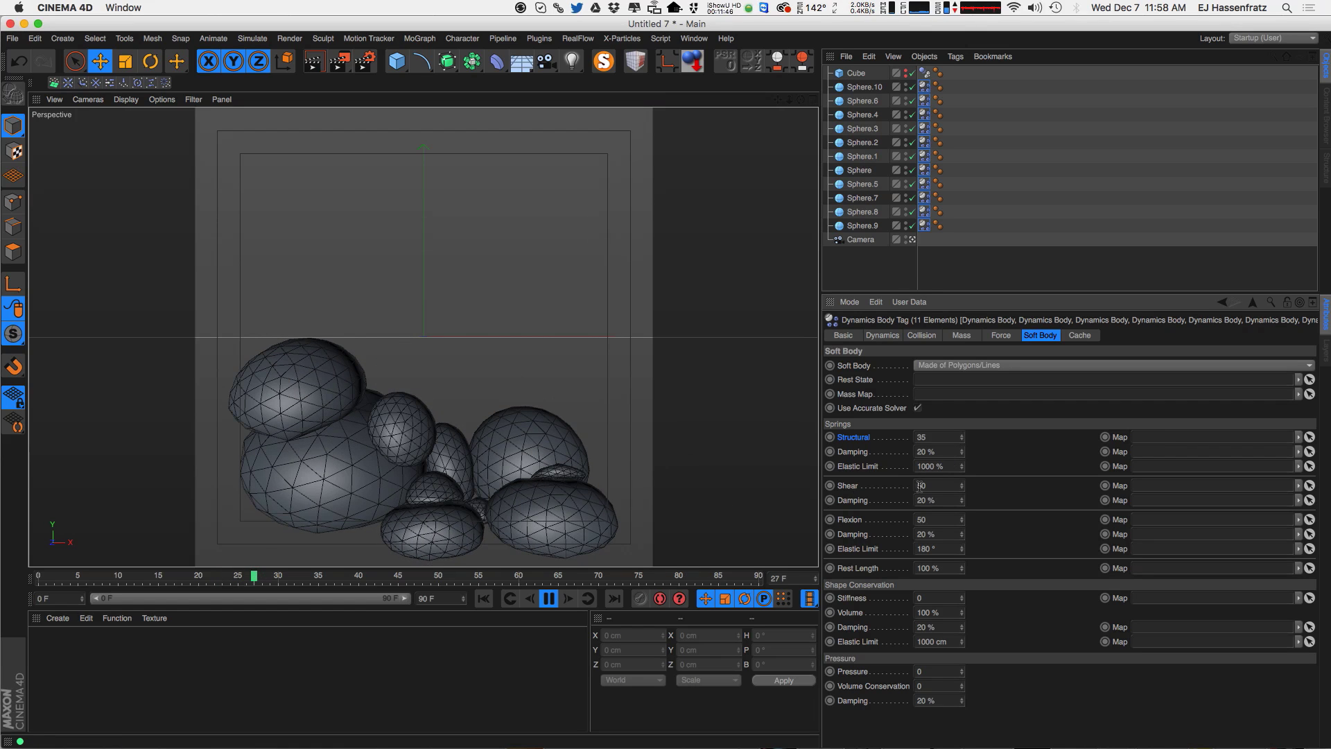
key("F8")
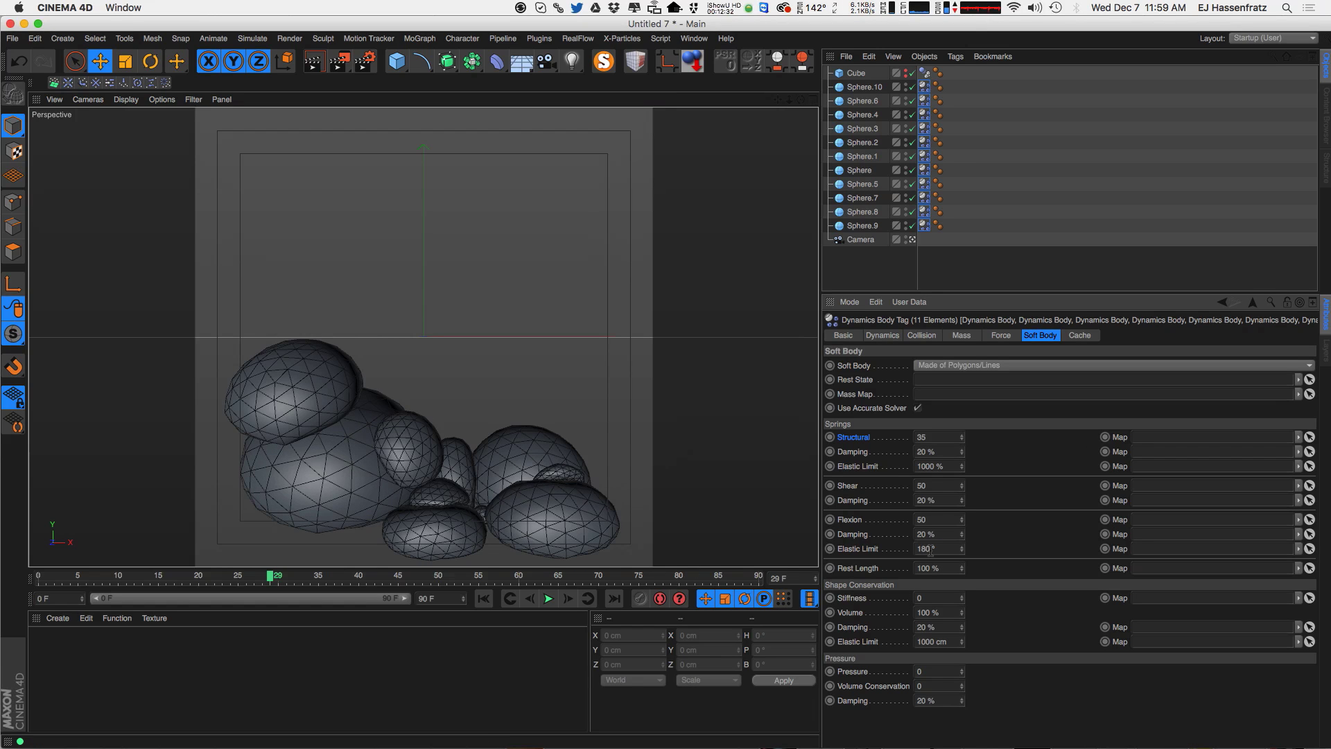
- Play the opening frames of the simulation to check how fast the spheres fall, and return to the first frame
left_click(483, 598)
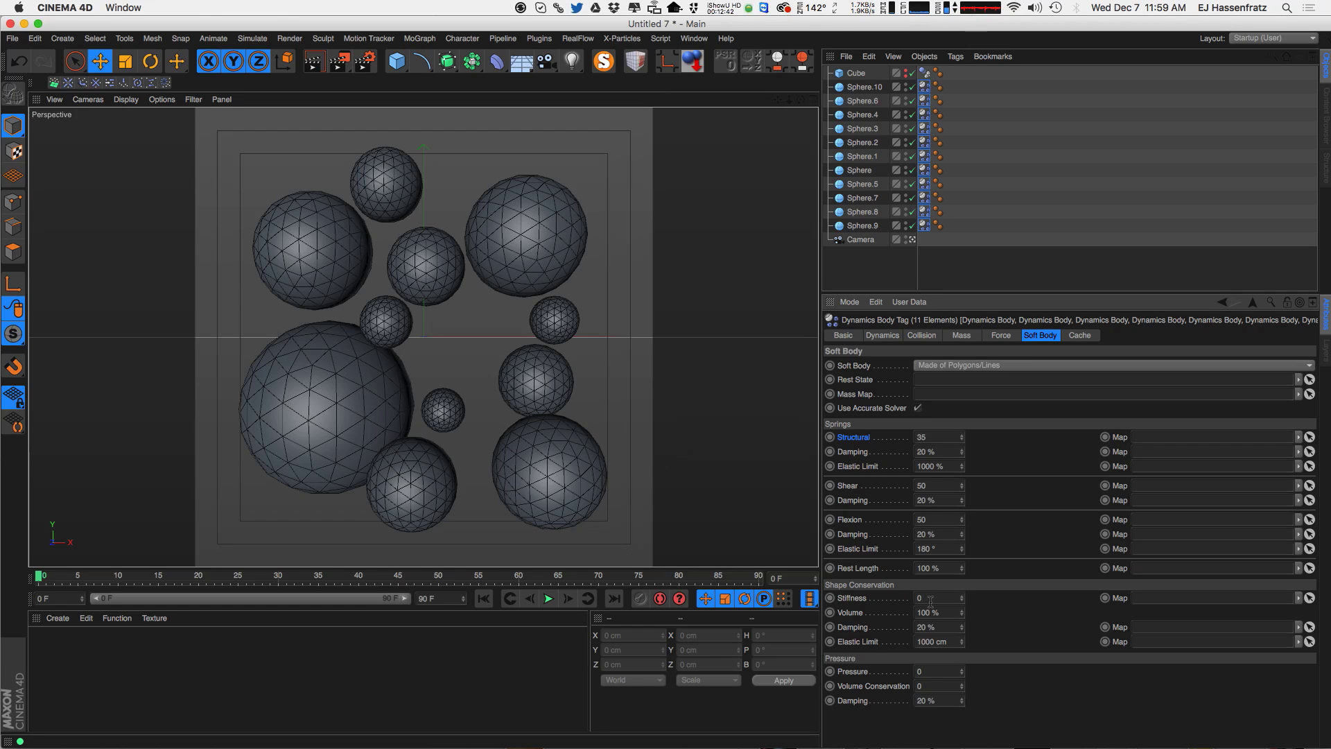
left_click(870, 672)
left_click(549, 599)
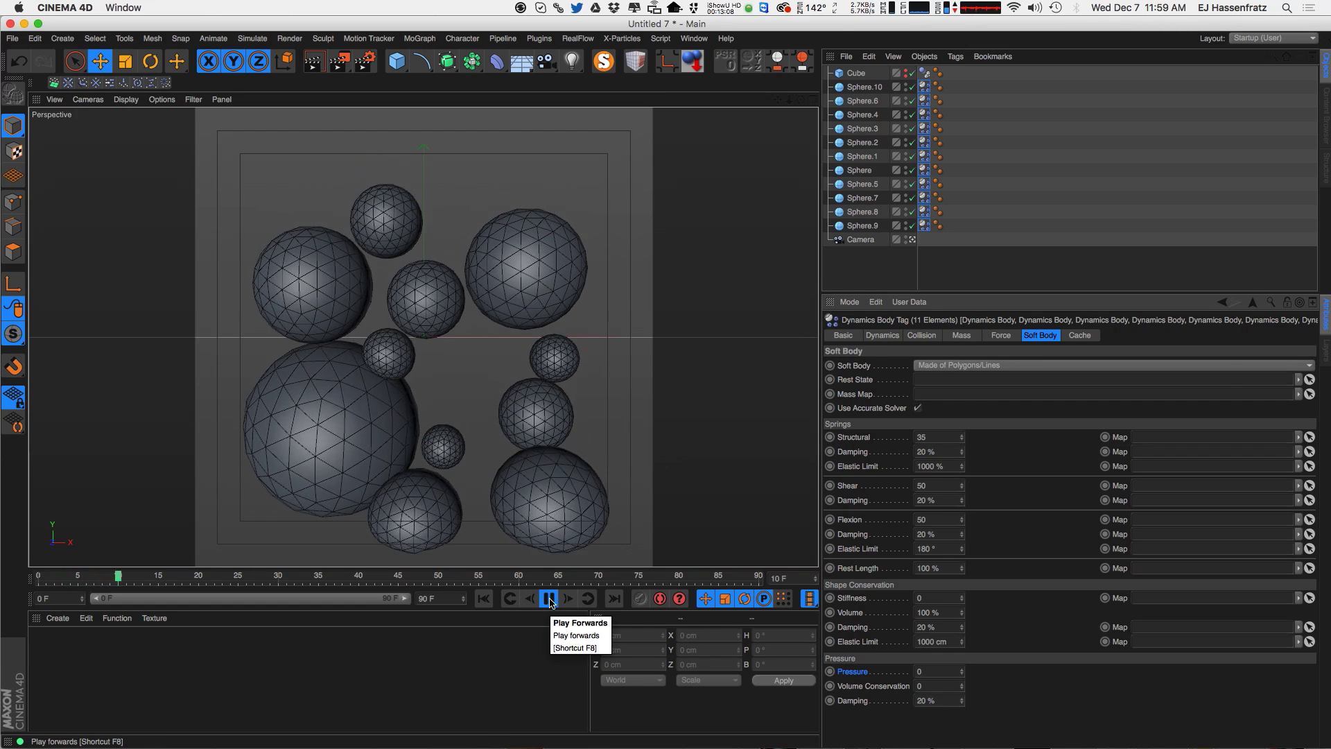
left_click(483, 598)
- Set the gravity in the project's dynamics settings to 10 cm and test-play the simulation
key("ctrl+d")
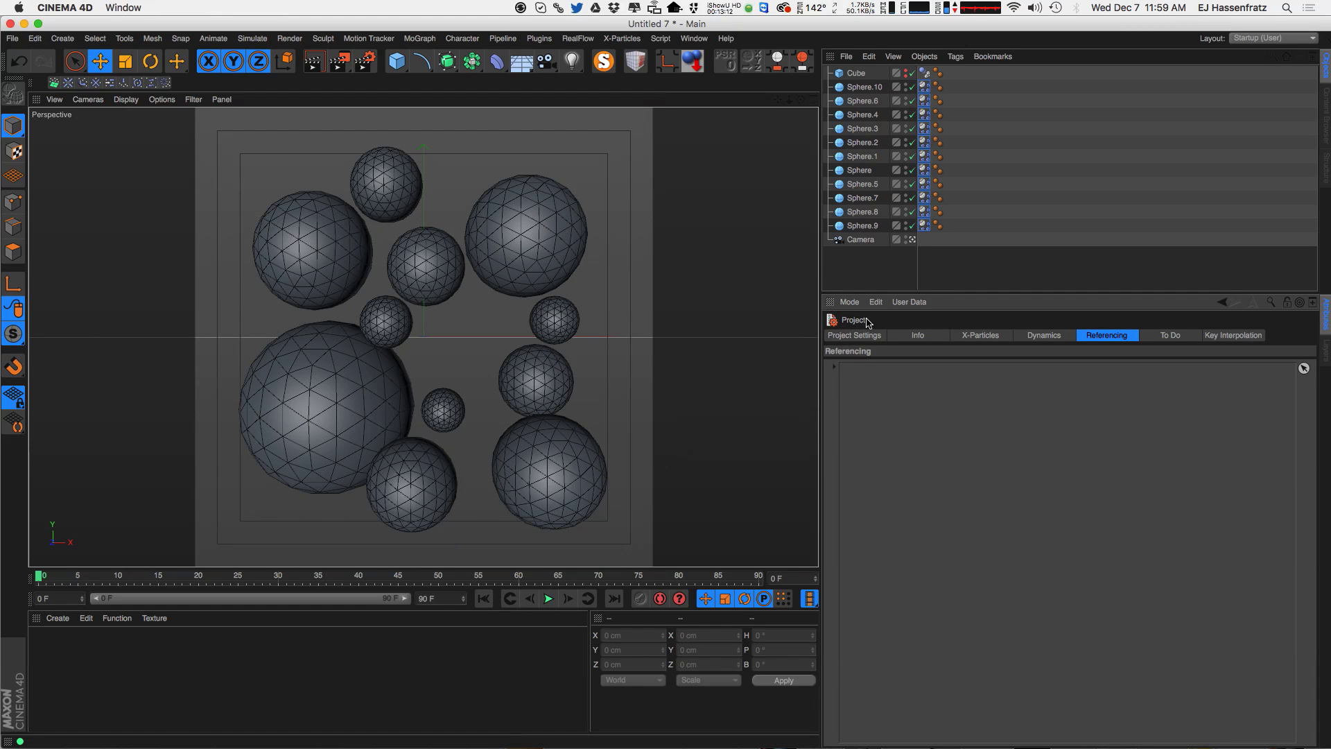
left_click(855, 336)
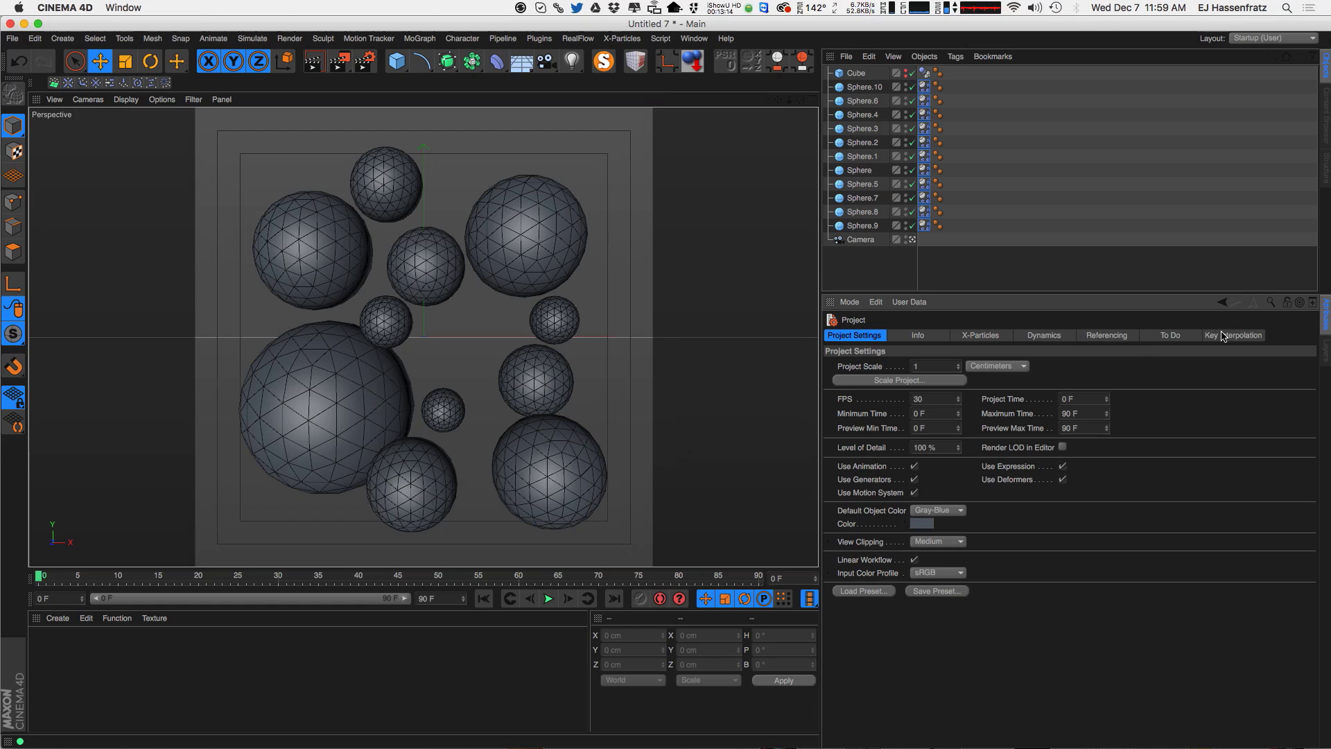
left_click(1040, 338)
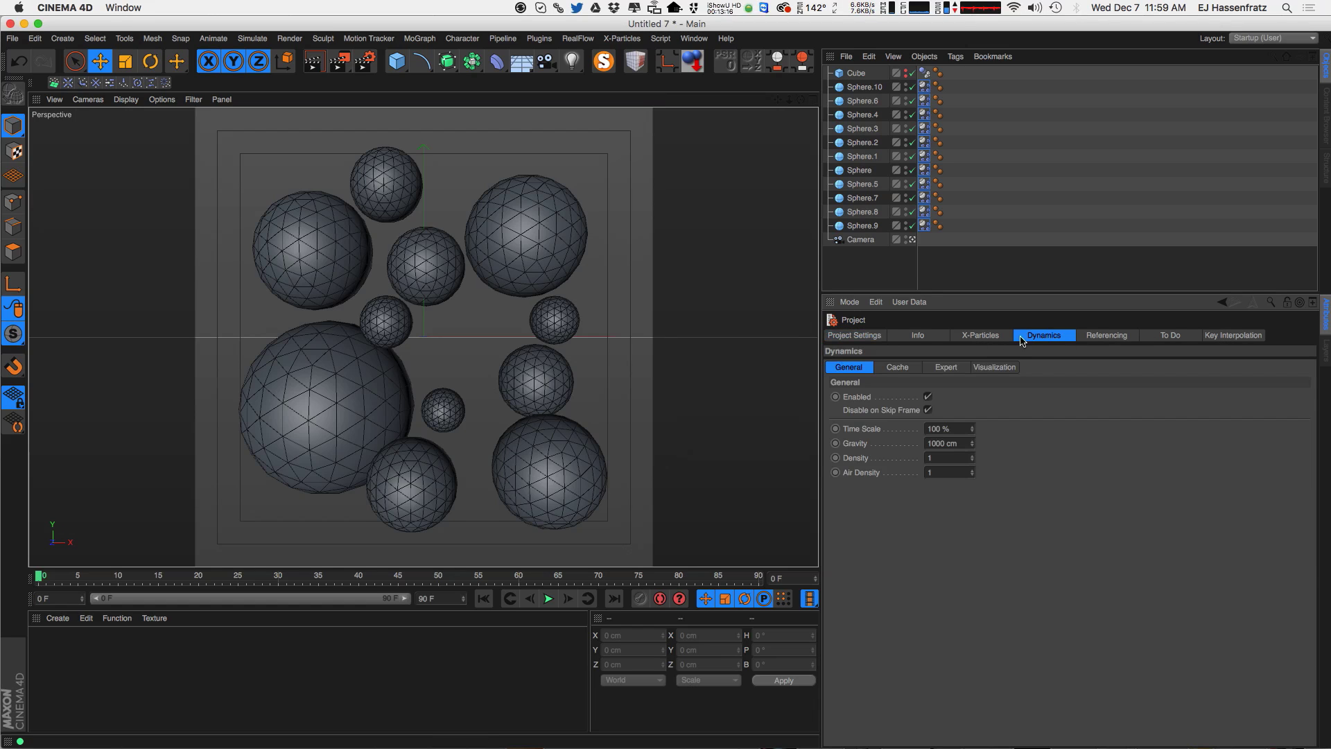
left_click(864, 443)
double_click(962, 443)
type("1")
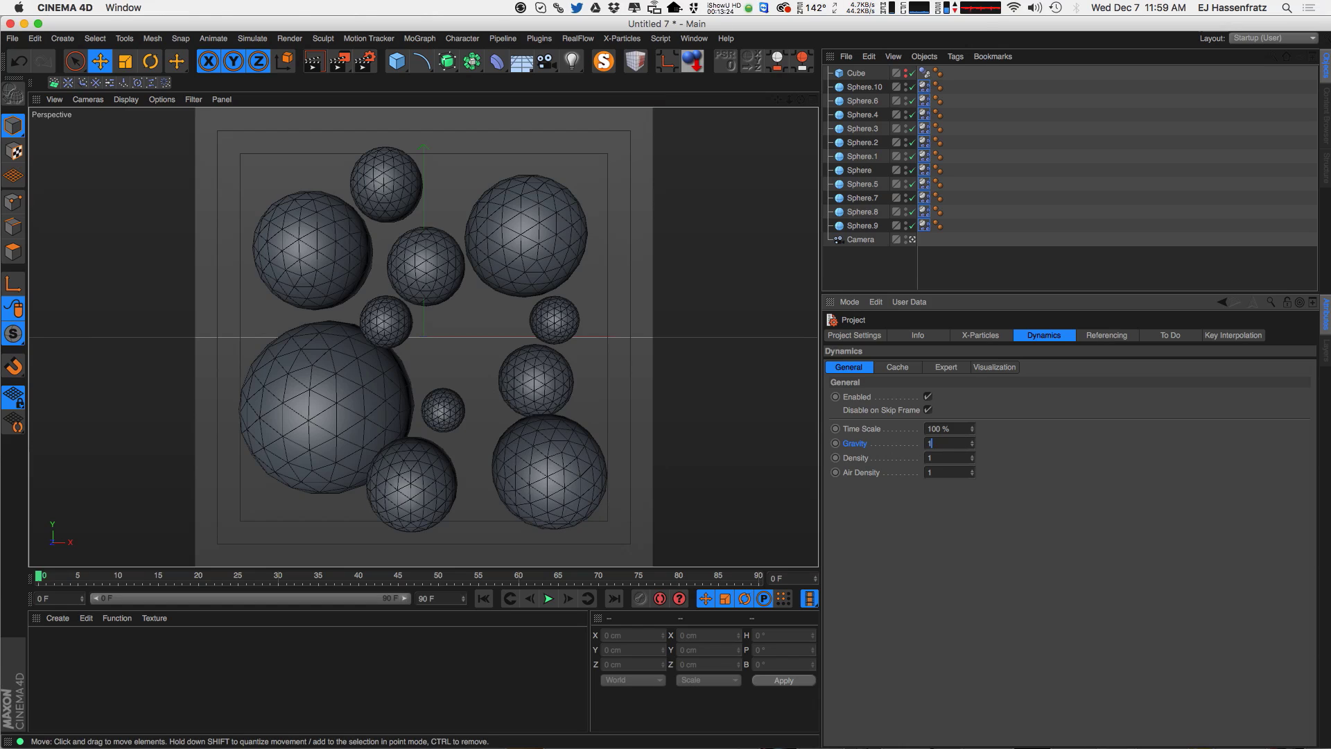
left_click(548, 599)
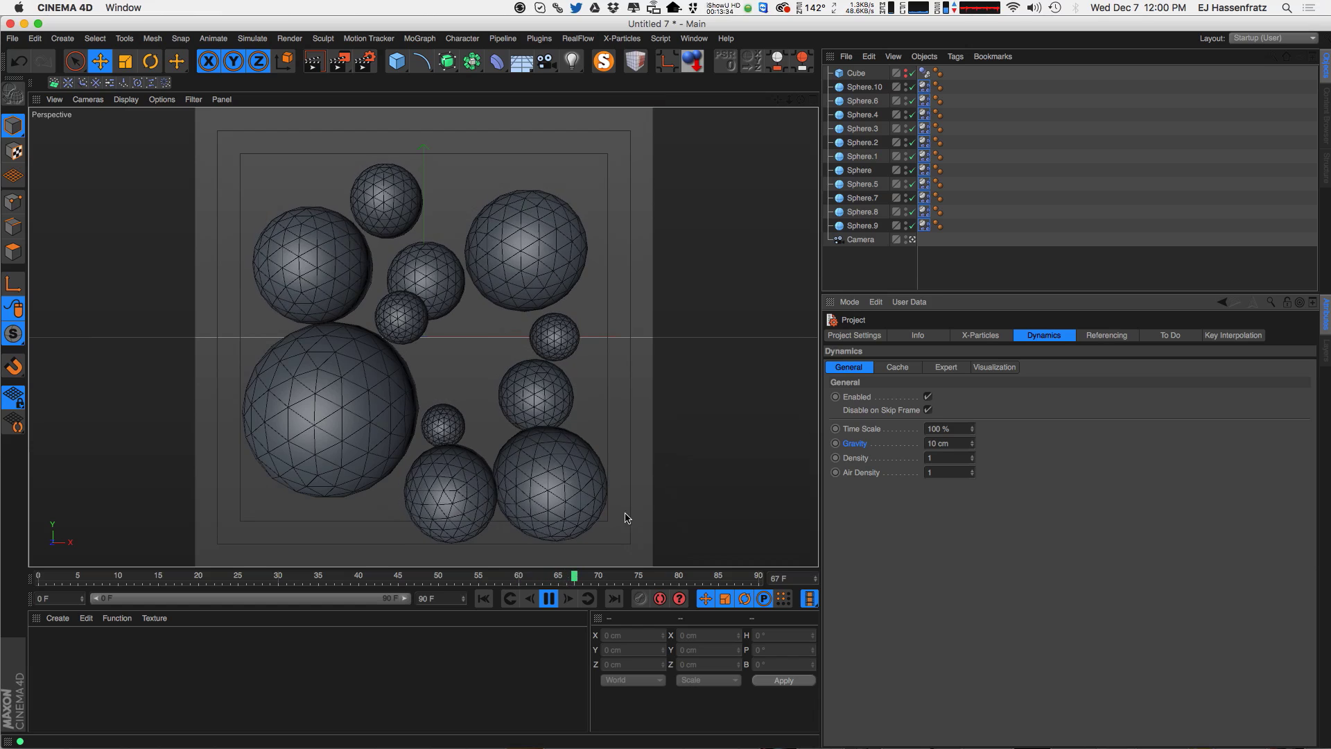
key("F8")
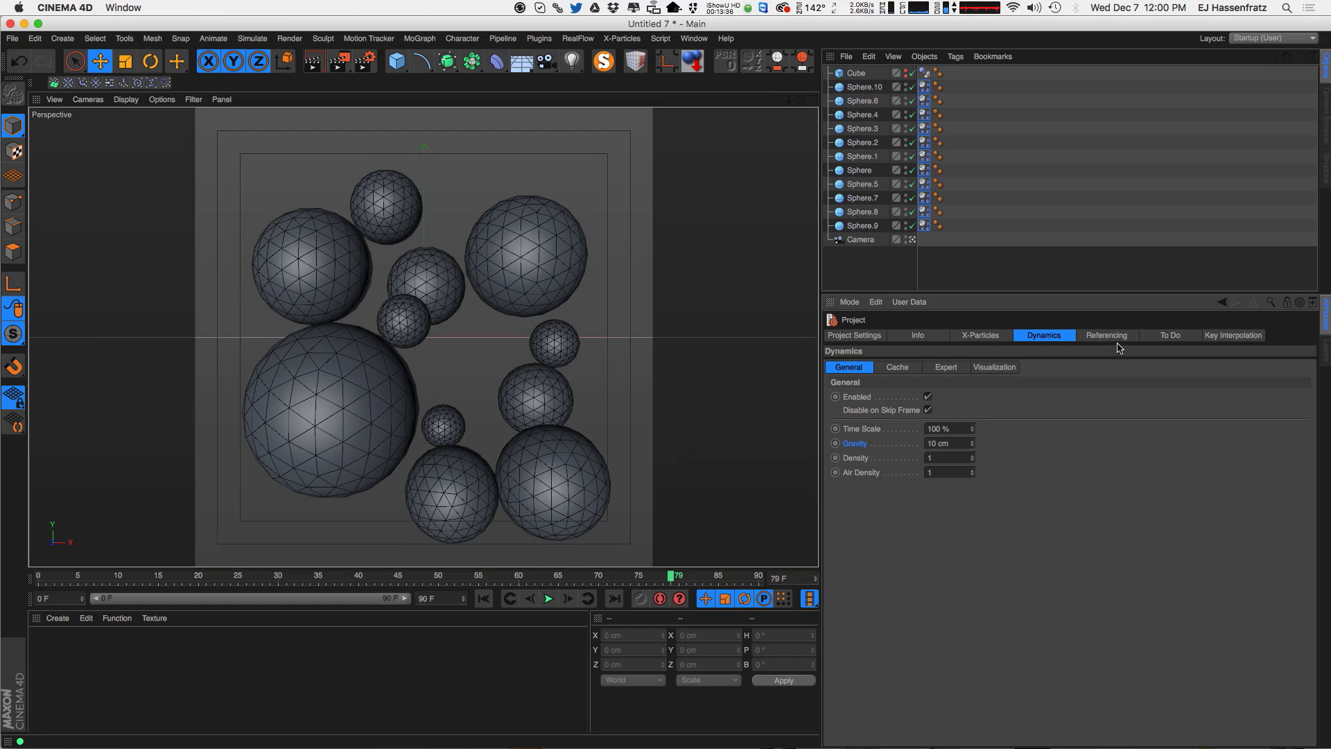
- Examine the steps per frame and maximum solver iterations in the project's expert dynamics settings, and return to the general ones
left_click(989, 370)
left_click(954, 366)
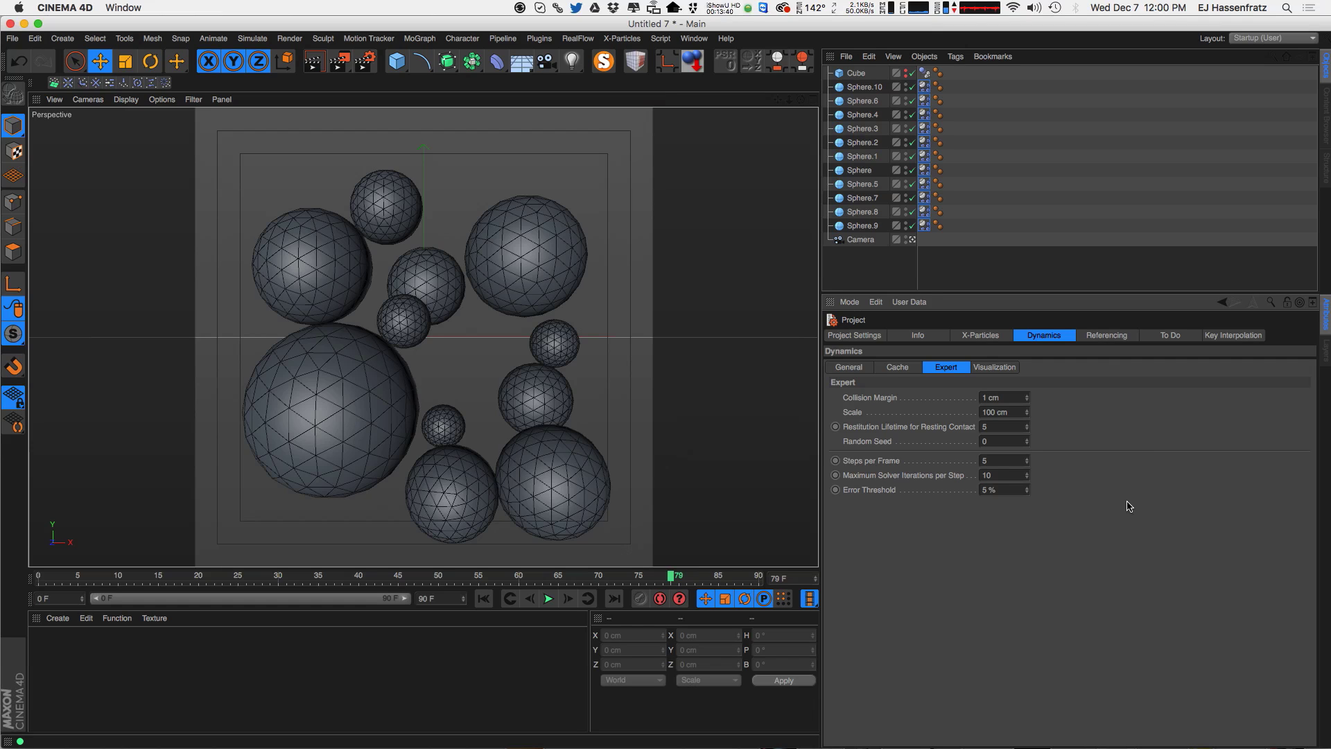
left_click(906, 462)
left_click(908, 478)
left_click(902, 461)
left_click(909, 477)
left_click(483, 598)
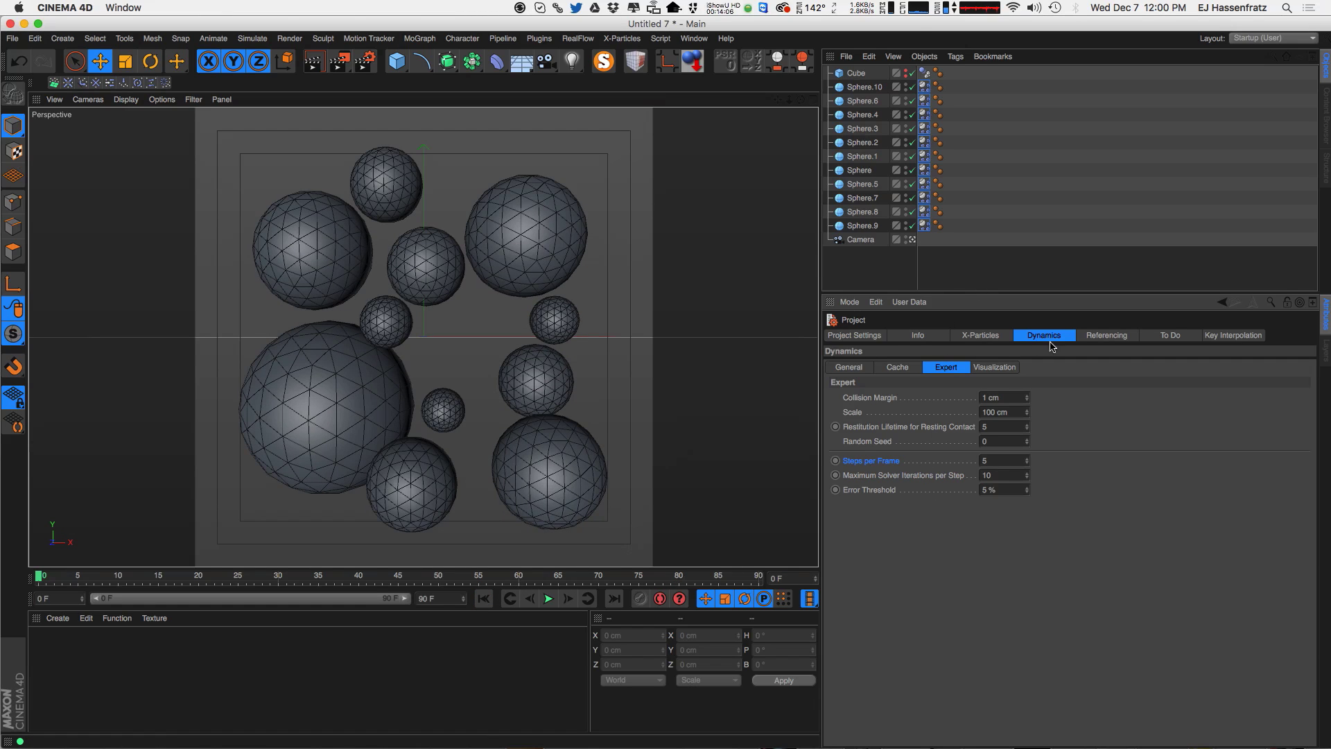
left_click(858, 369)
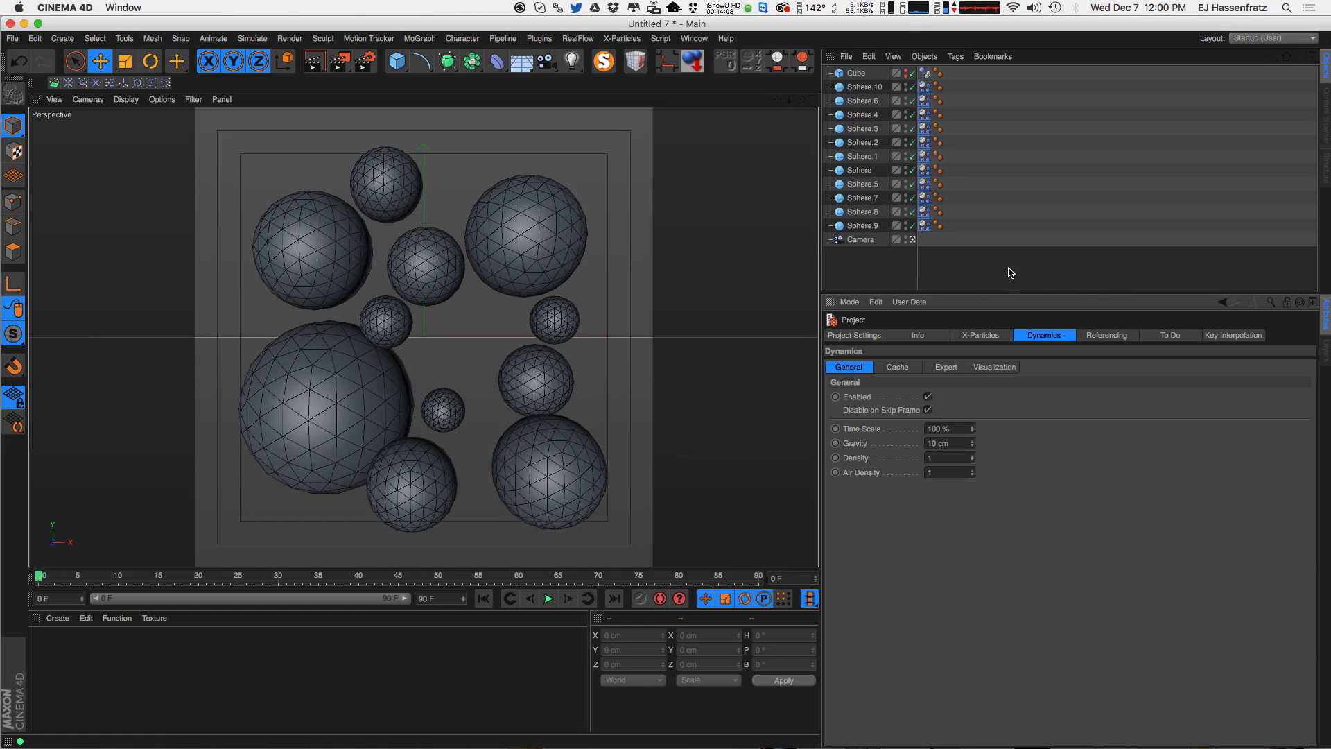
- Deselect the dynamics tags, give the object list more height and play the simulation
left_click(1028, 276)
left_click_drag(1027, 294, 1048, 381)
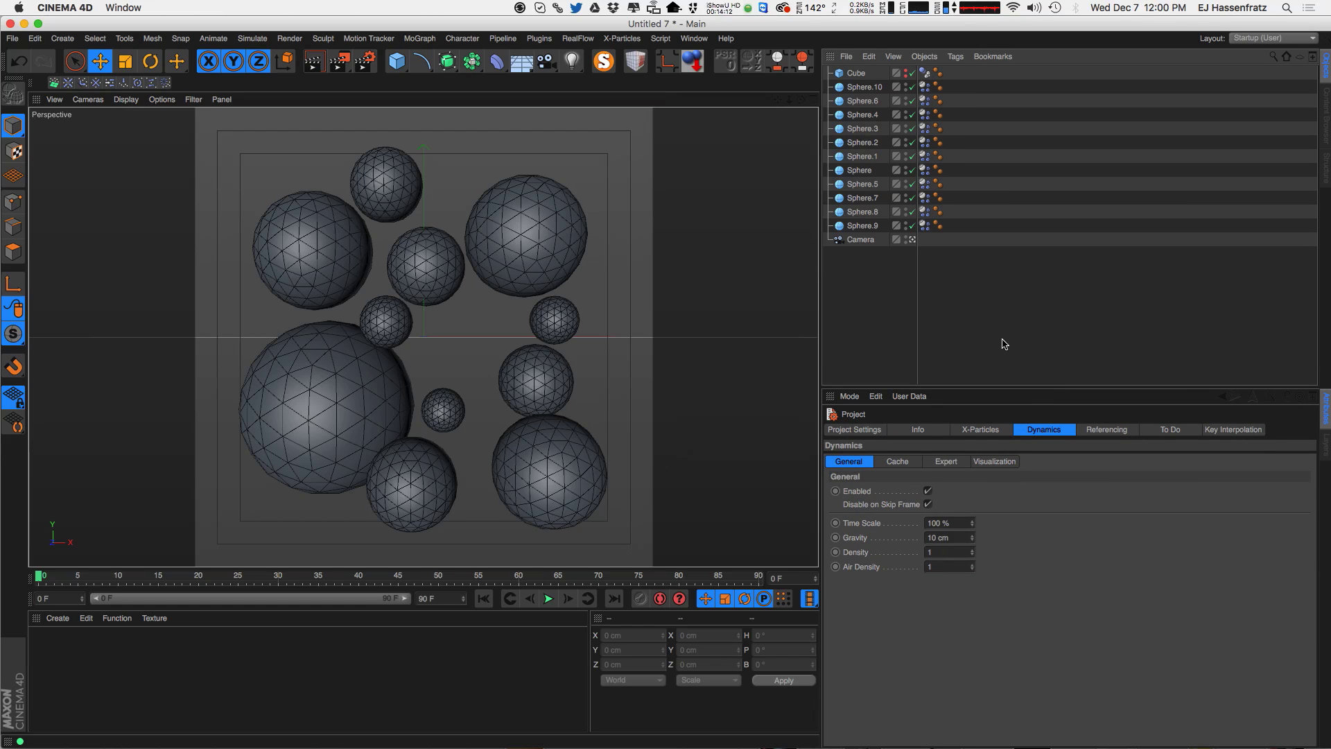
left_click(547, 598)
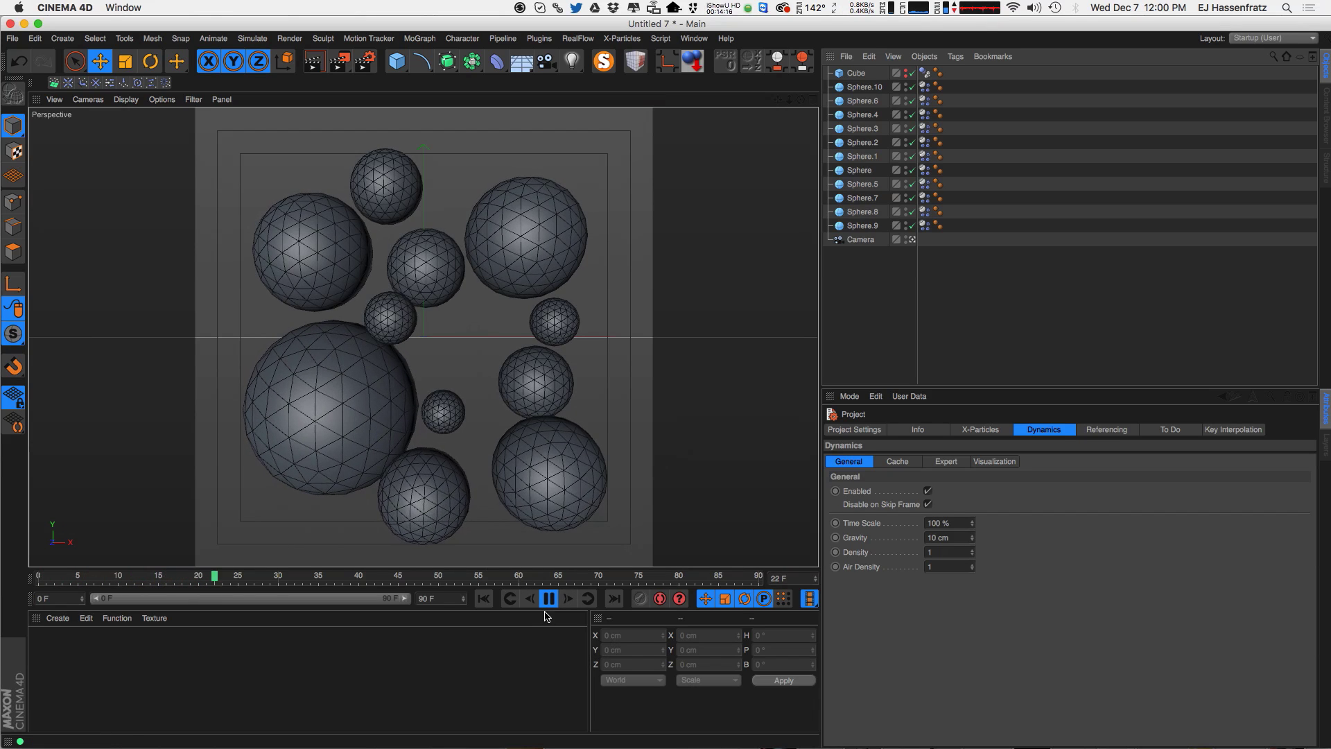
left_click(548, 599)
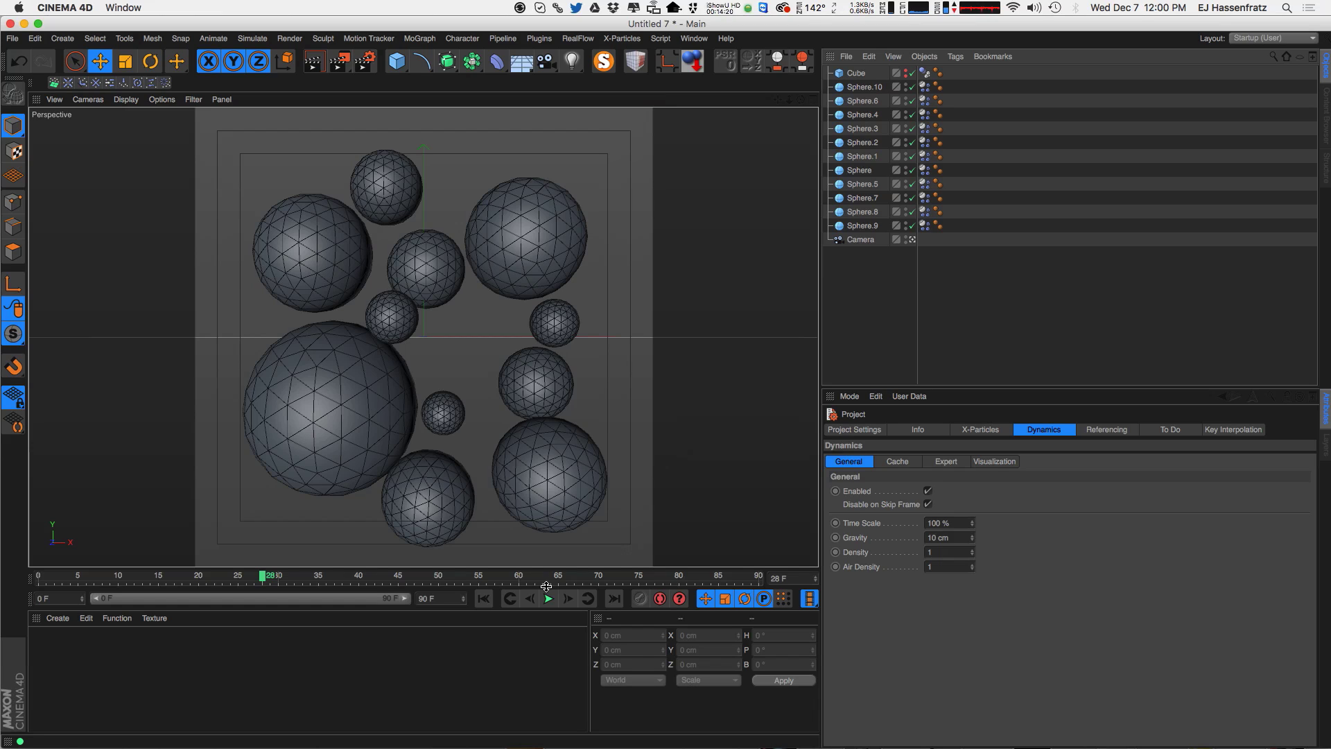
left_click(253, 38)
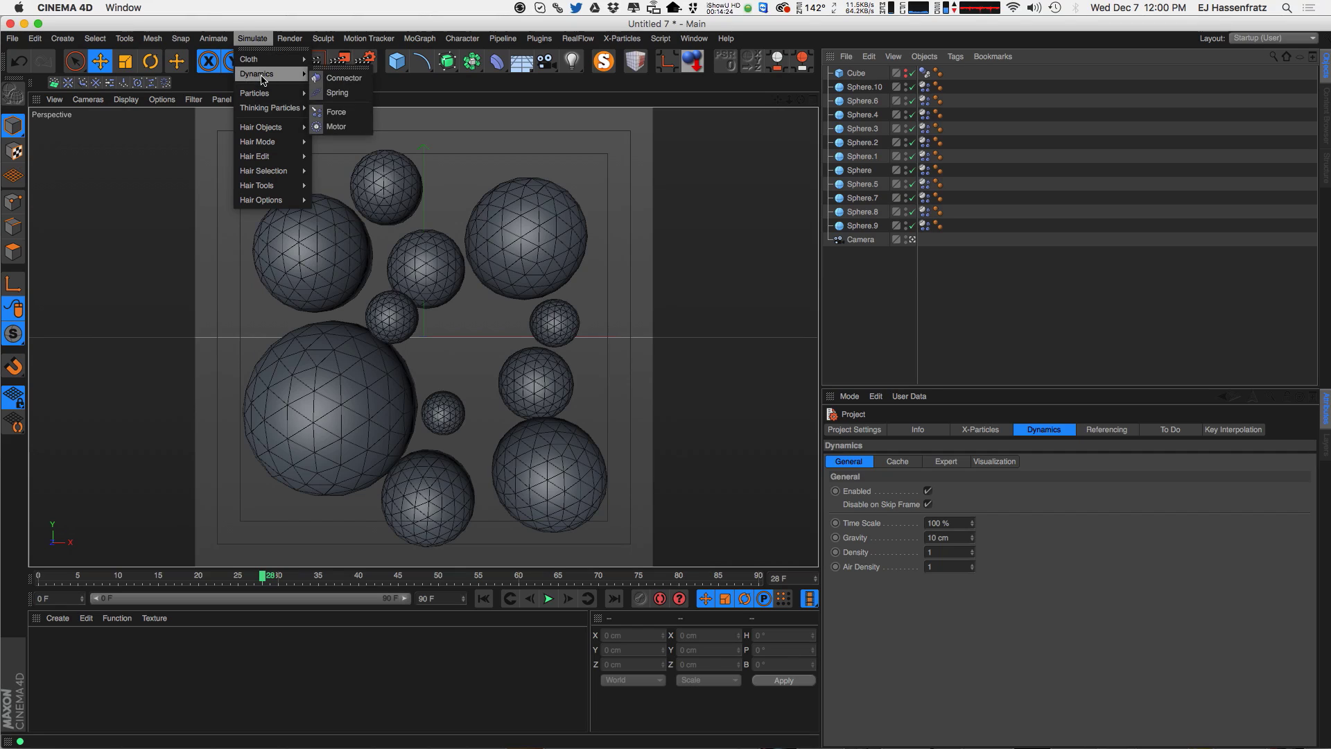
mouse_move(271, 97)
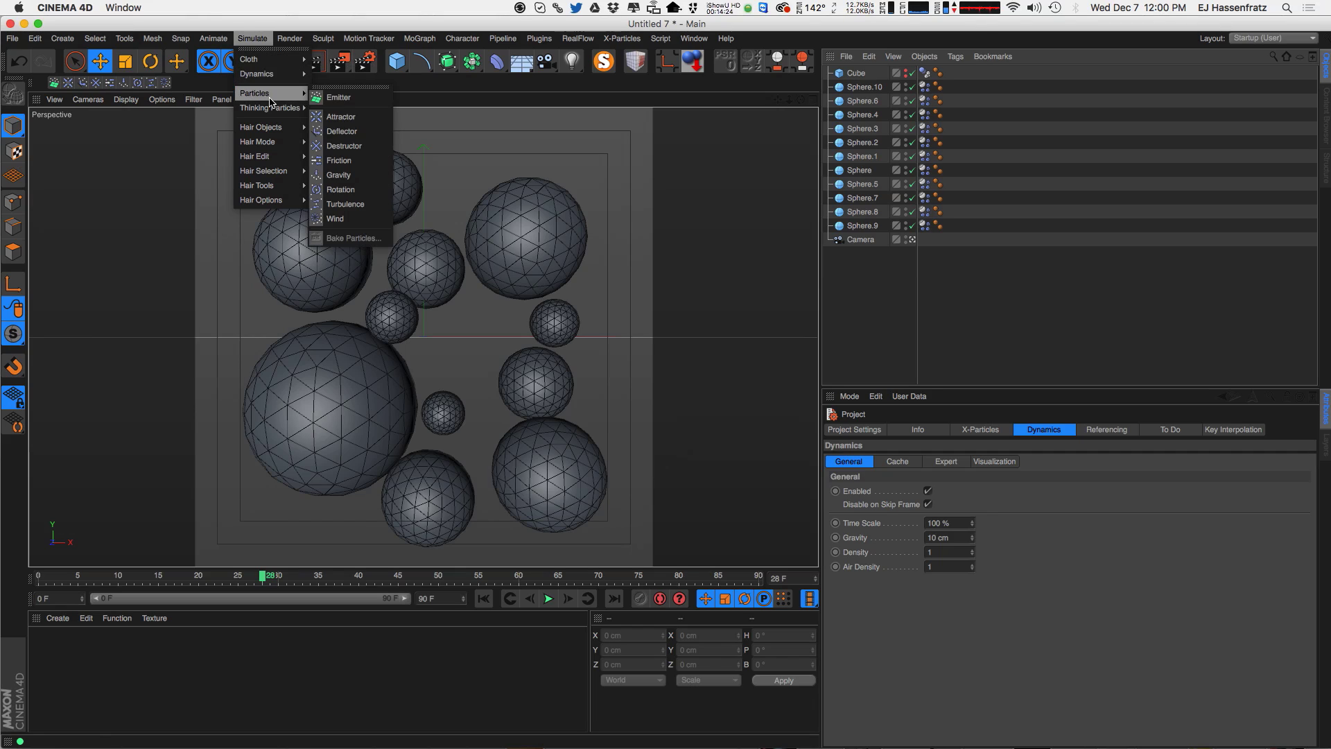
left_click(370, 189)
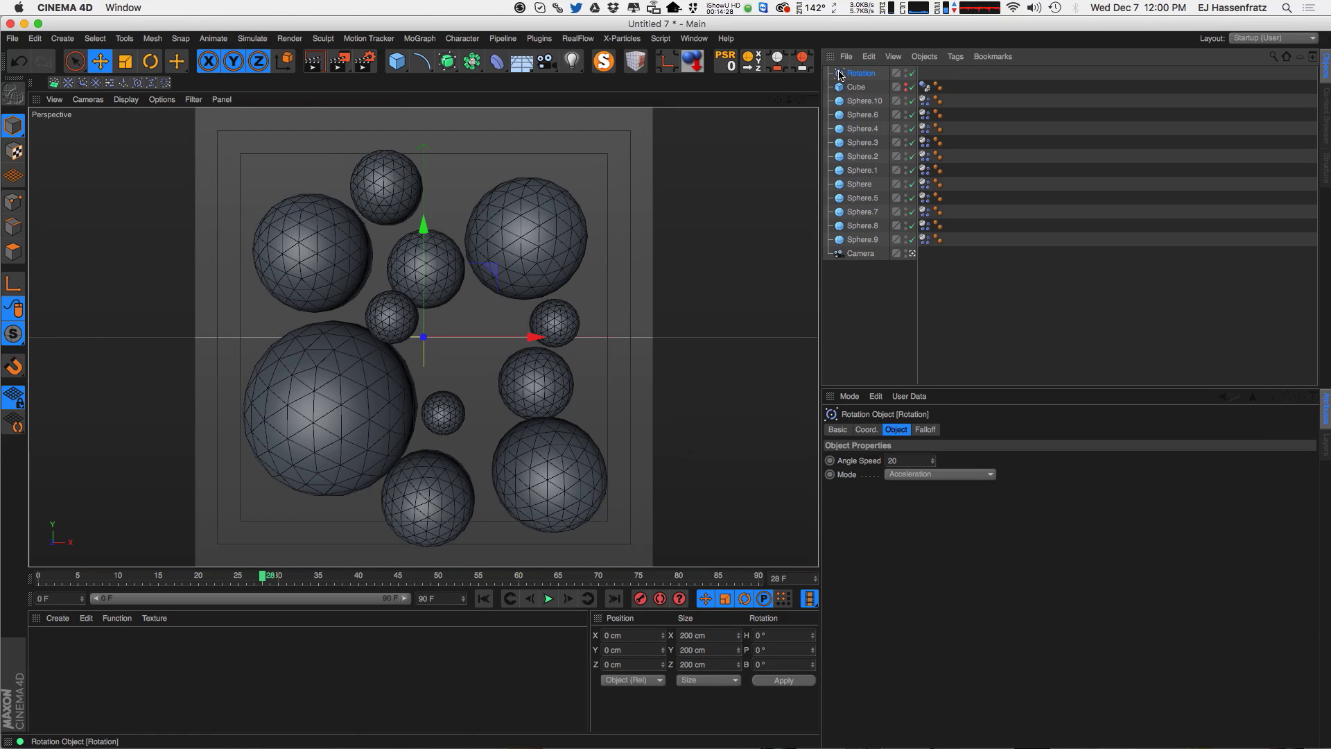
key("Delete")
- Add a Turbulence particle force and set its scale to 150 % and its strength to 150 cm
left_click(185, 40)
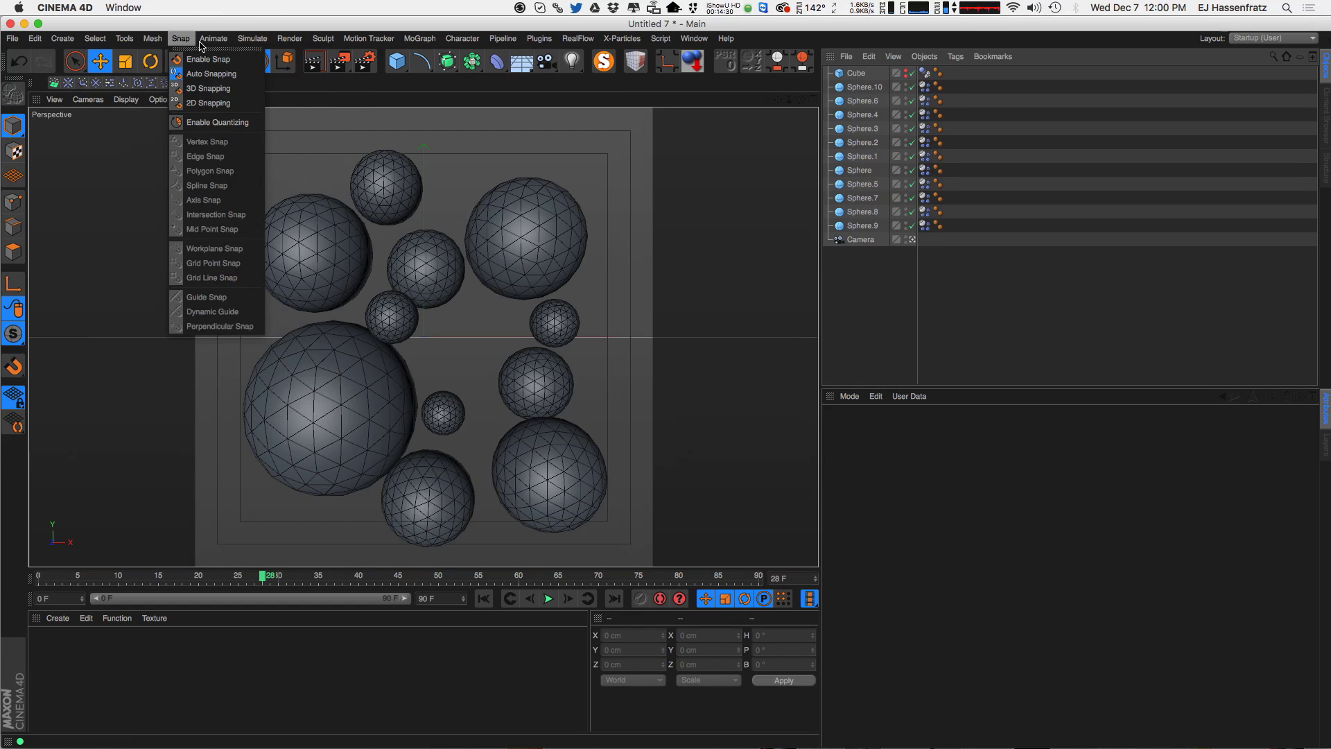
mouse_move(276, 95)
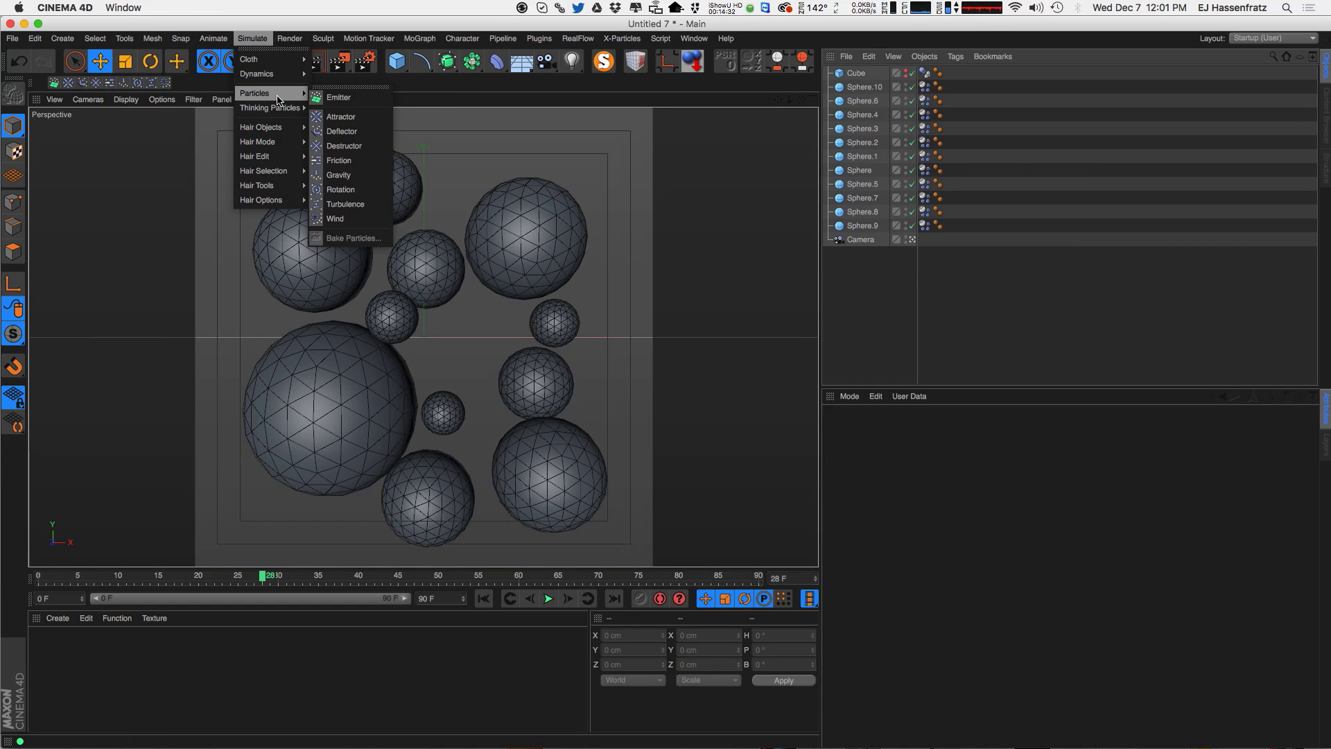
left_click(355, 204)
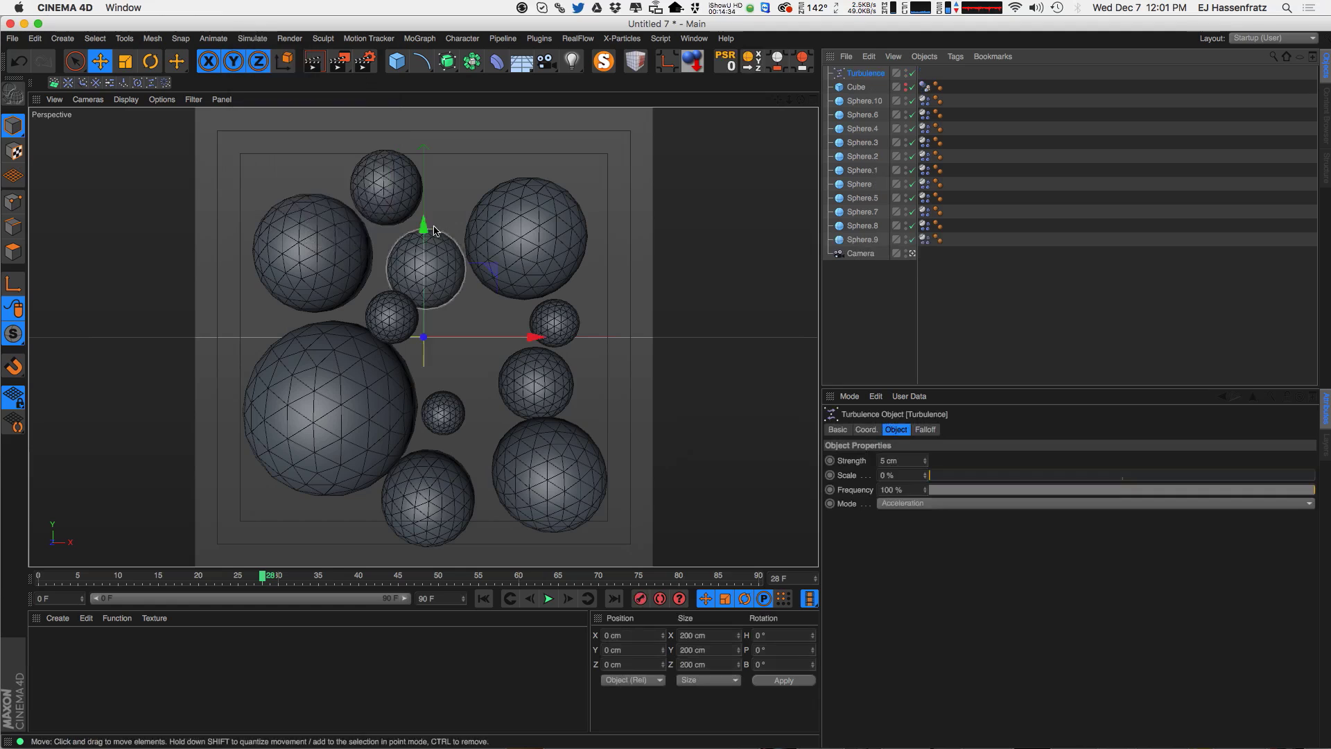
left_click(916, 478)
key("shift+Tab")
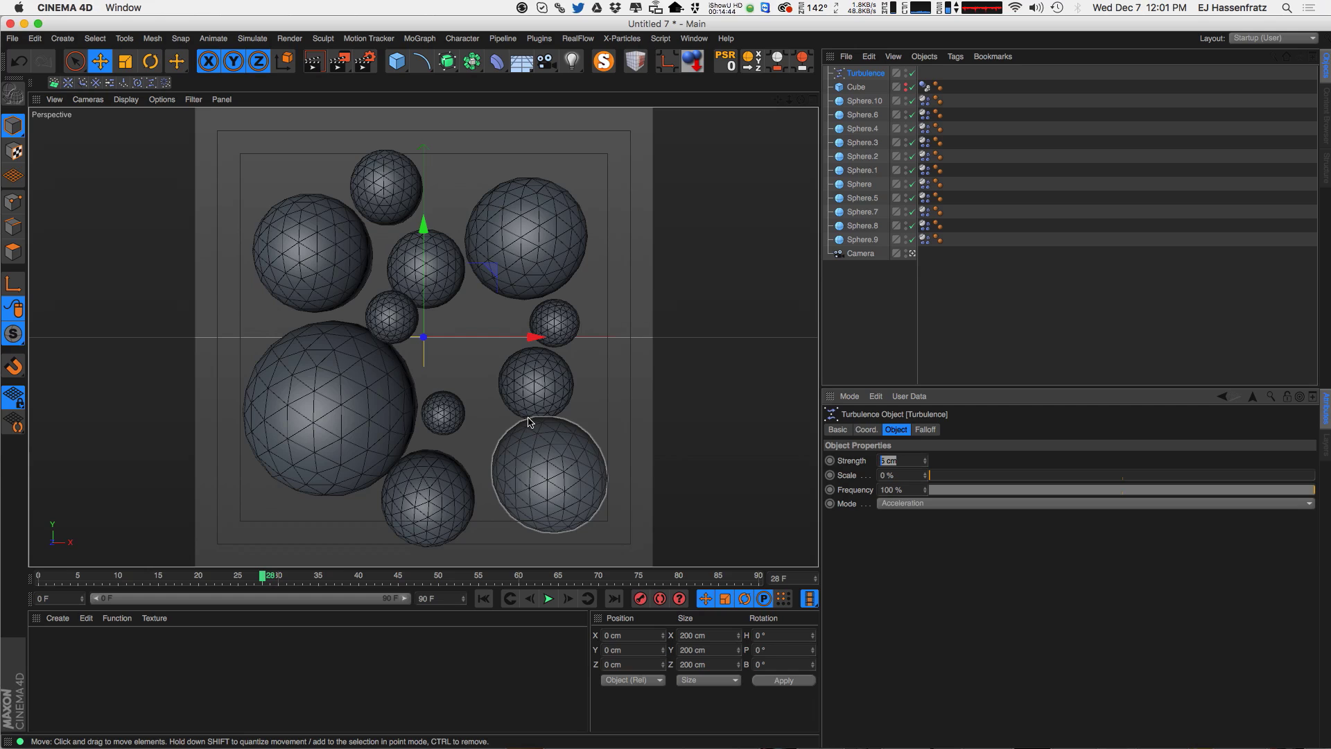
key("Tab")
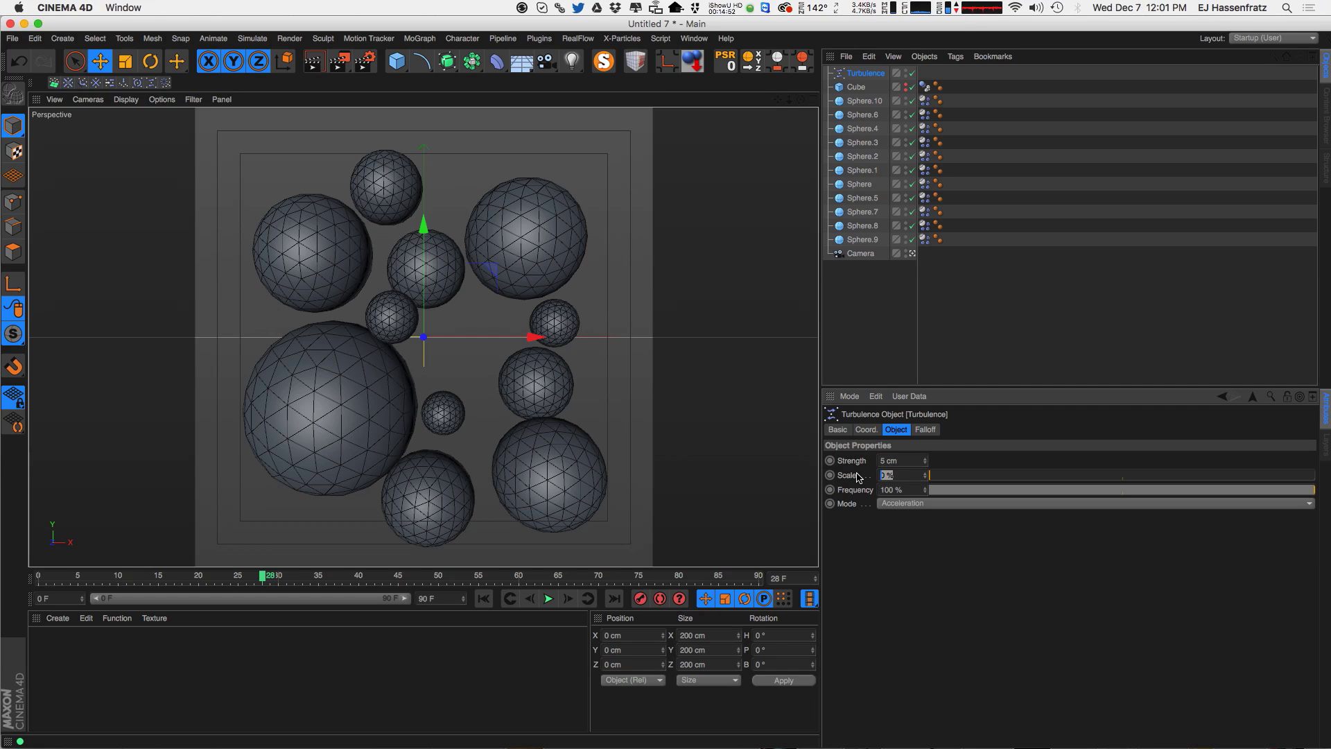
type("150")
key("Return")
left_click(904, 460)
type("15")
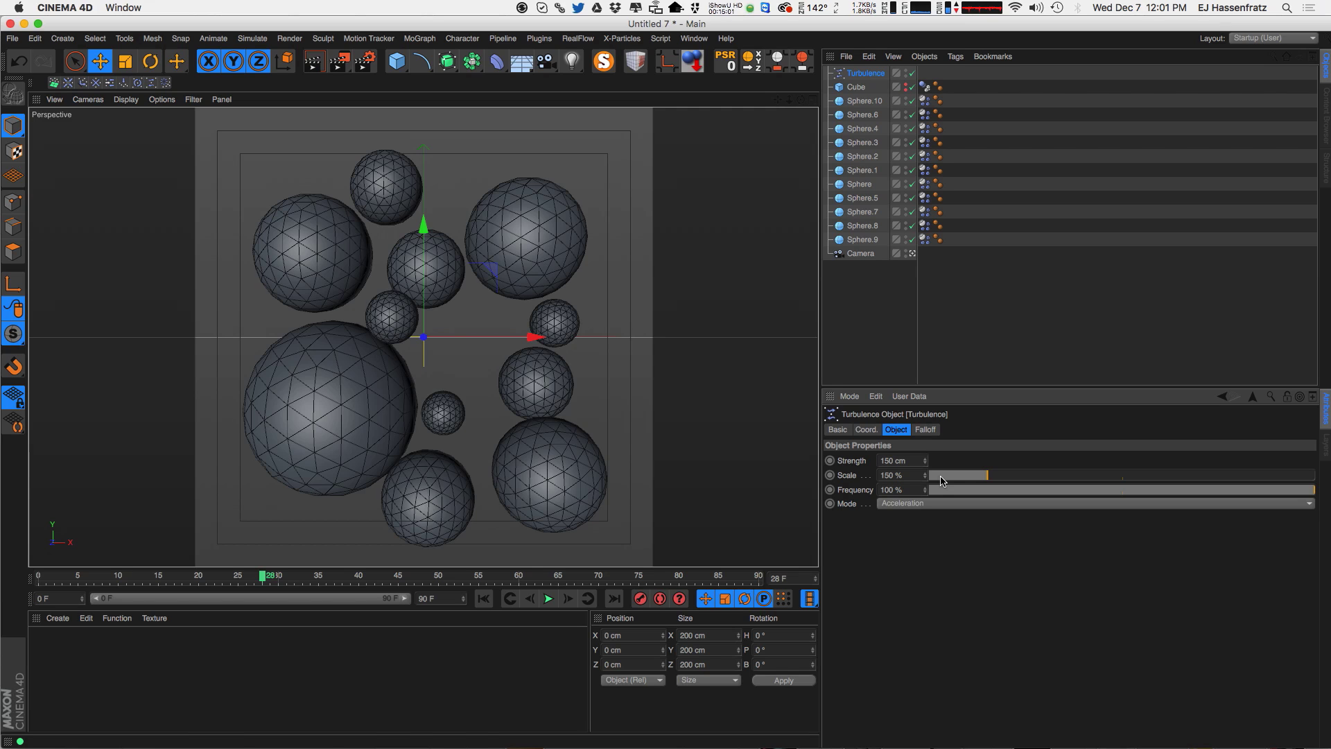
- Play the simulation from the first frame to examine how the turbulence moves the spheres
left_click(483, 599)
left_click(548, 598)
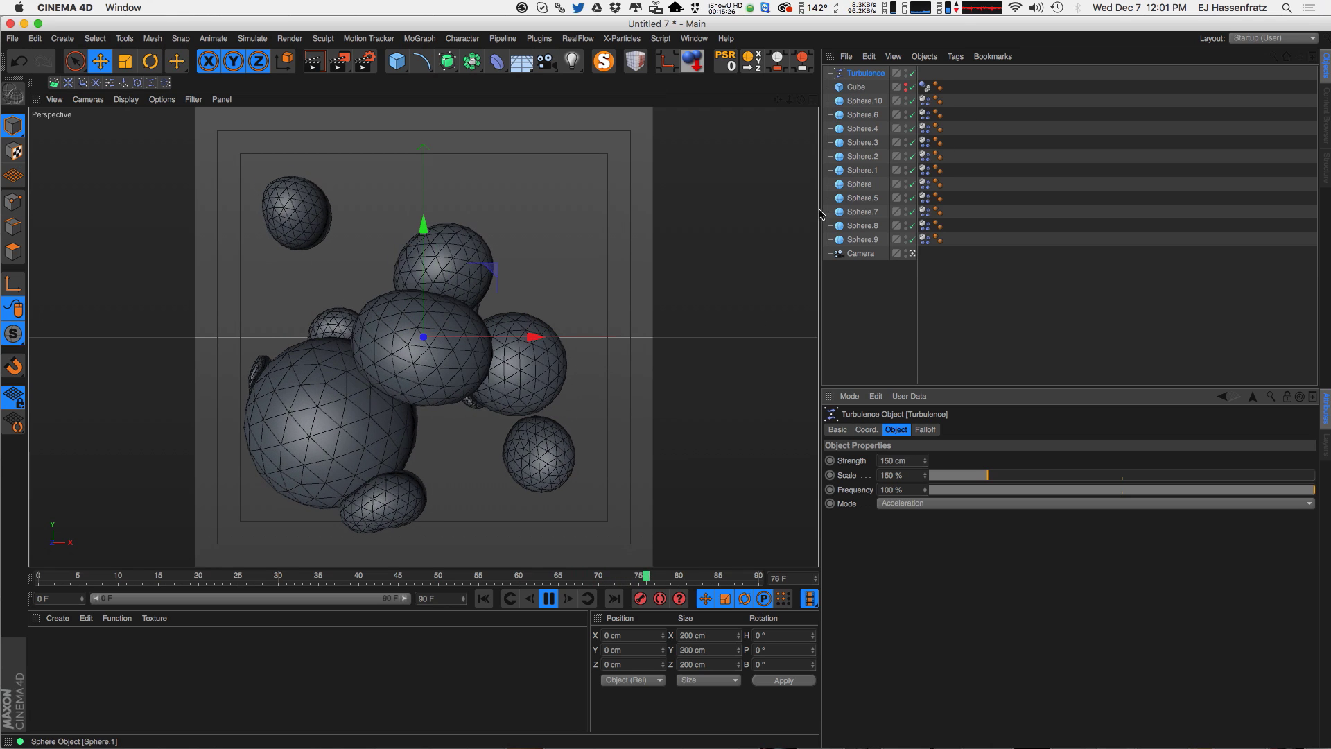
left_click(544, 600)
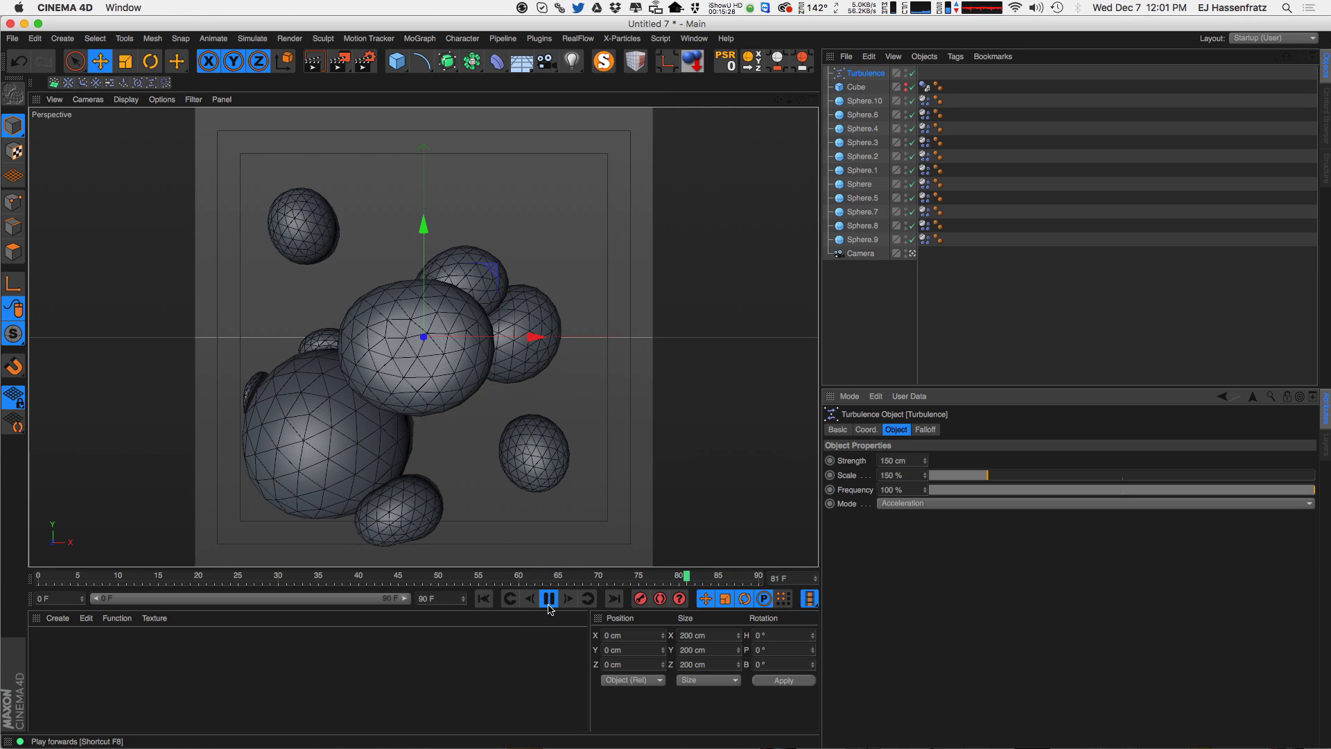
- At the first frame, move Sphere.3 down against the largest sphere, to about X -79 cm and Y -24 cm
left_click(484, 598)
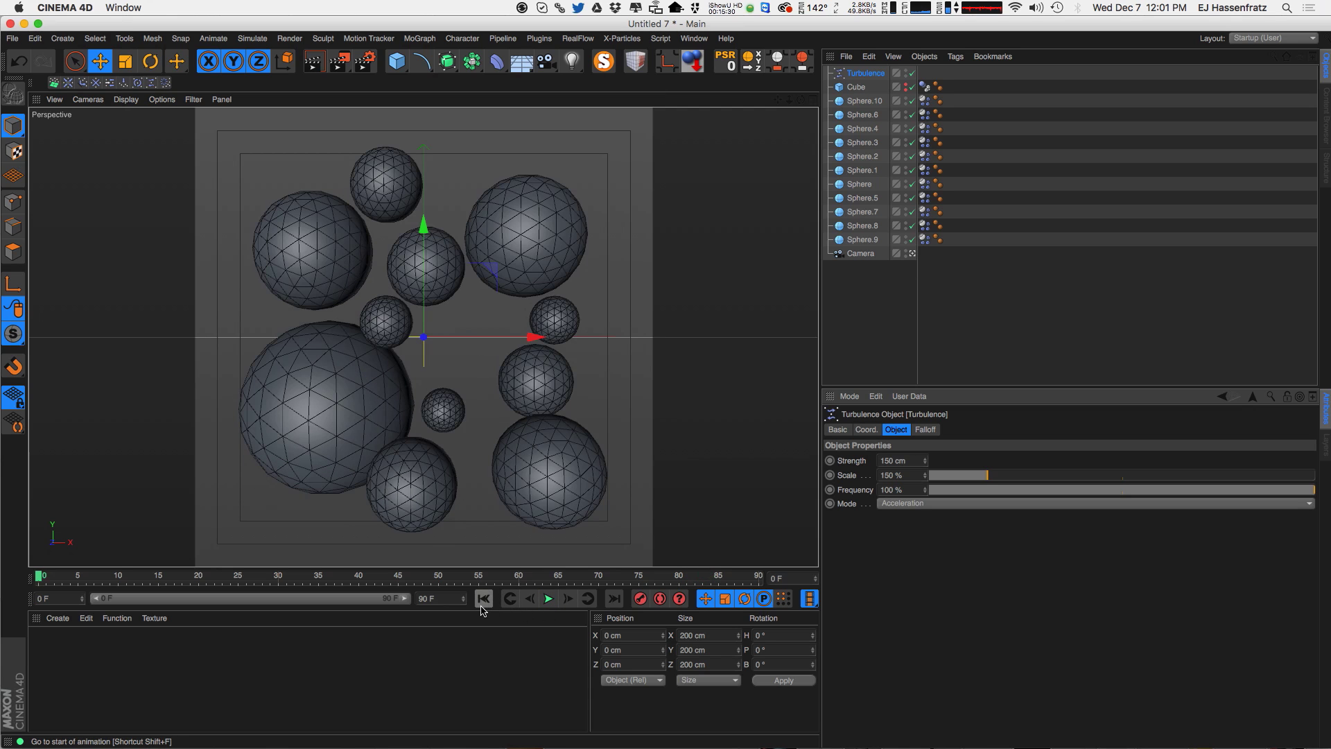
left_click(370, 321)
mouse_move(446, 261)
left_mouse_down()
mouse_move(431, 282)
mouse_move(445, 287)
left_mouse_up()
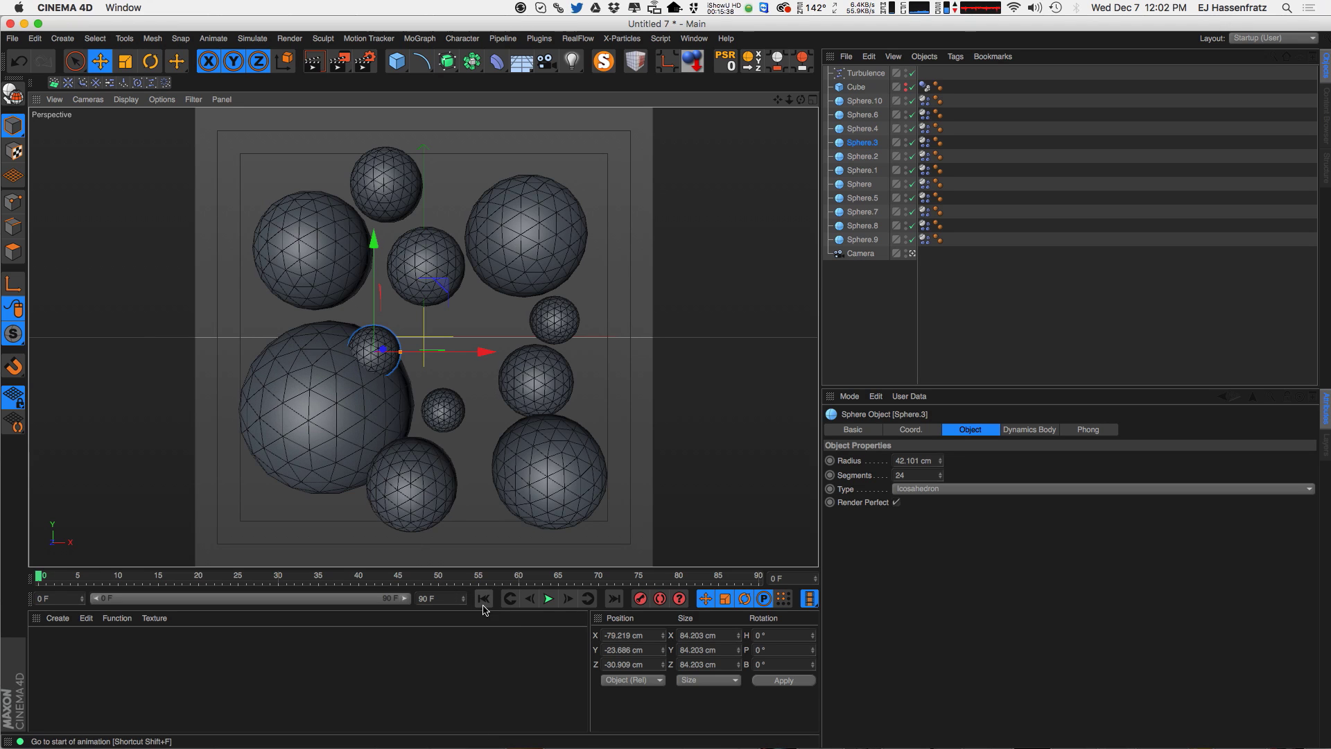
- Play the simulation to examine how Sphere.3 behaves while overlapping the largest sphere, and return to the first frame
left_click(548, 598)
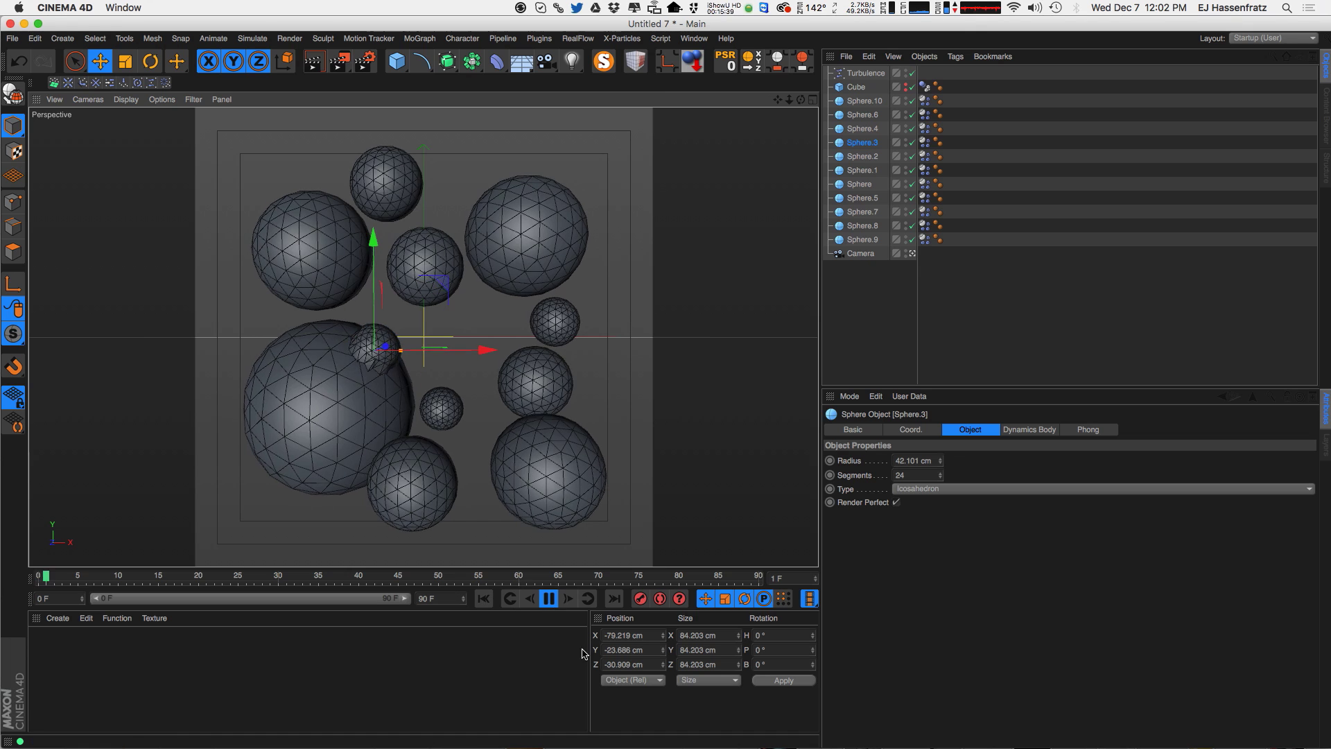
left_click(548, 598)
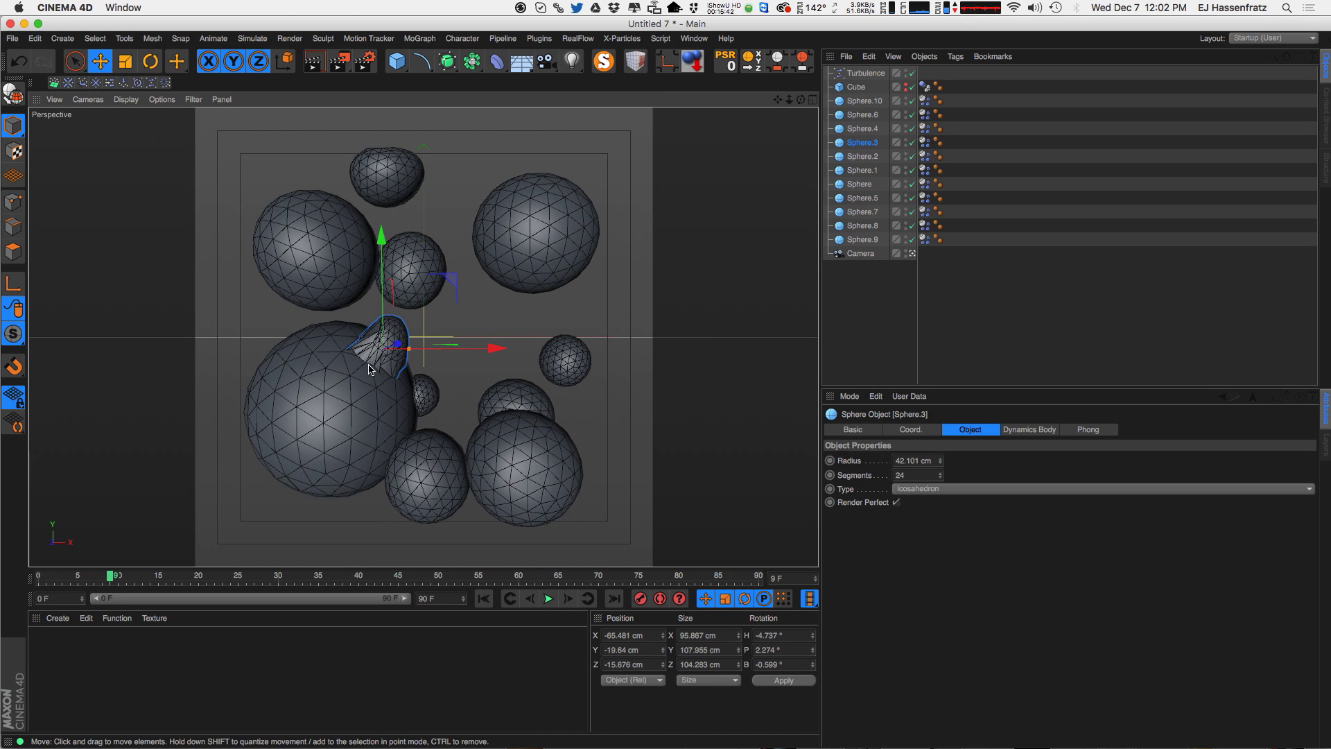
left_click(483, 599)
- Move Sphere.3 off the largest sphere to about X -15 cm, Y -11 cm, and Sphere.9 to about X 163 cm, Y -201 cm
left_click_drag(464, 294, 483, 285)
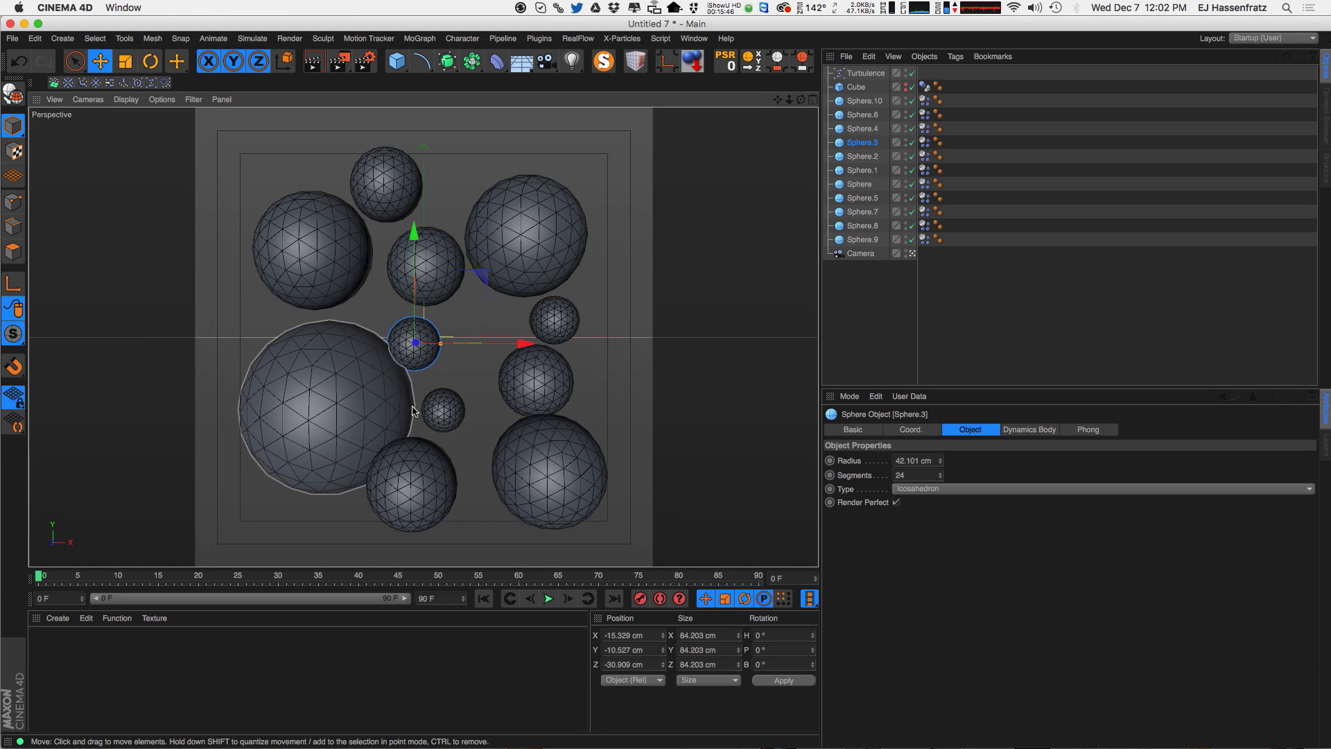
left_click(596, 454)
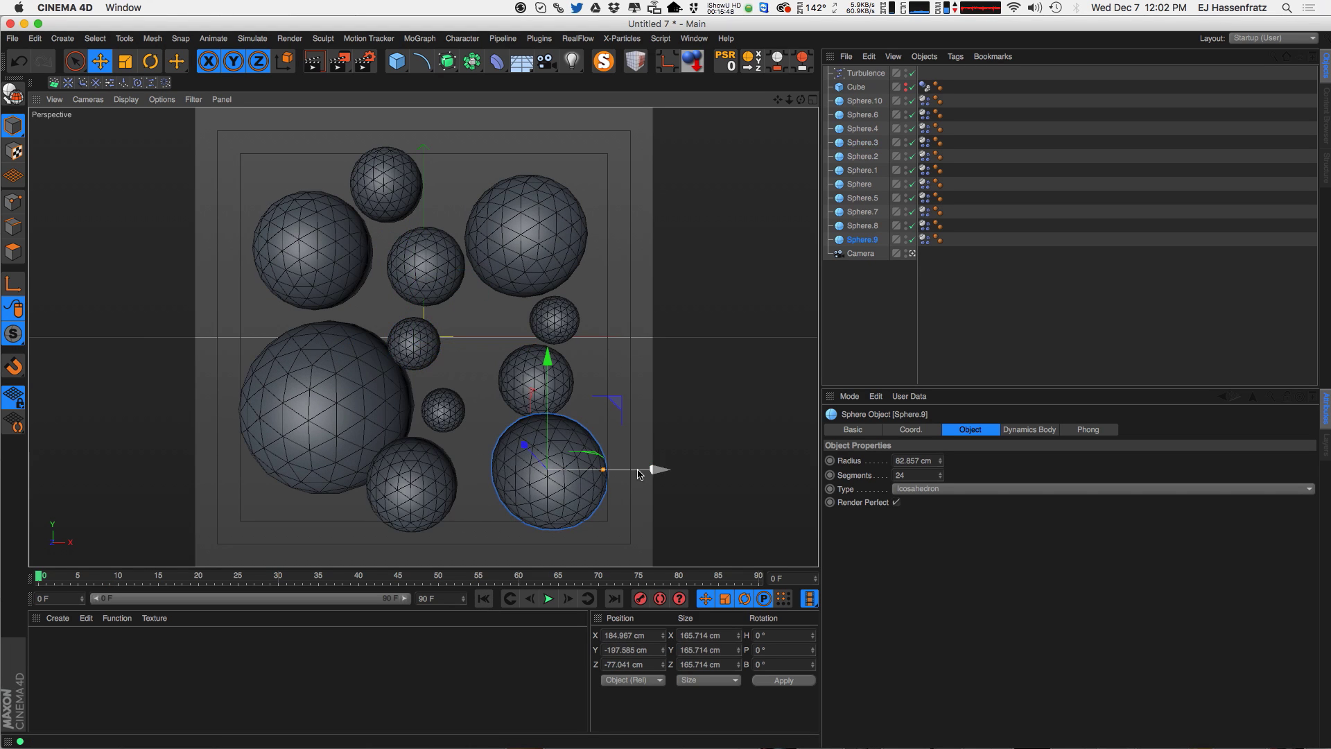
left_click_drag(608, 407, 597, 411)
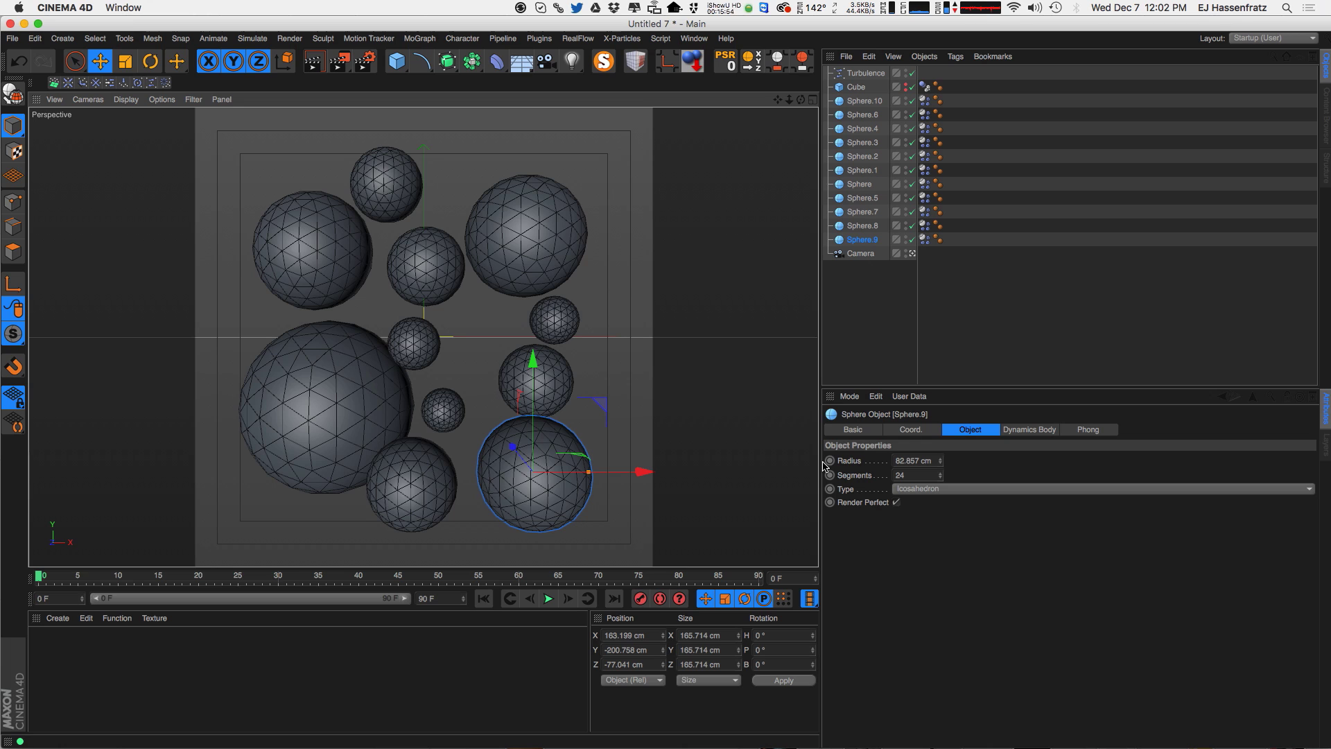
- Select the dynamics tags of all the spheres, give their settings more height and set the soft body pressure to 100
left_click(924, 101)
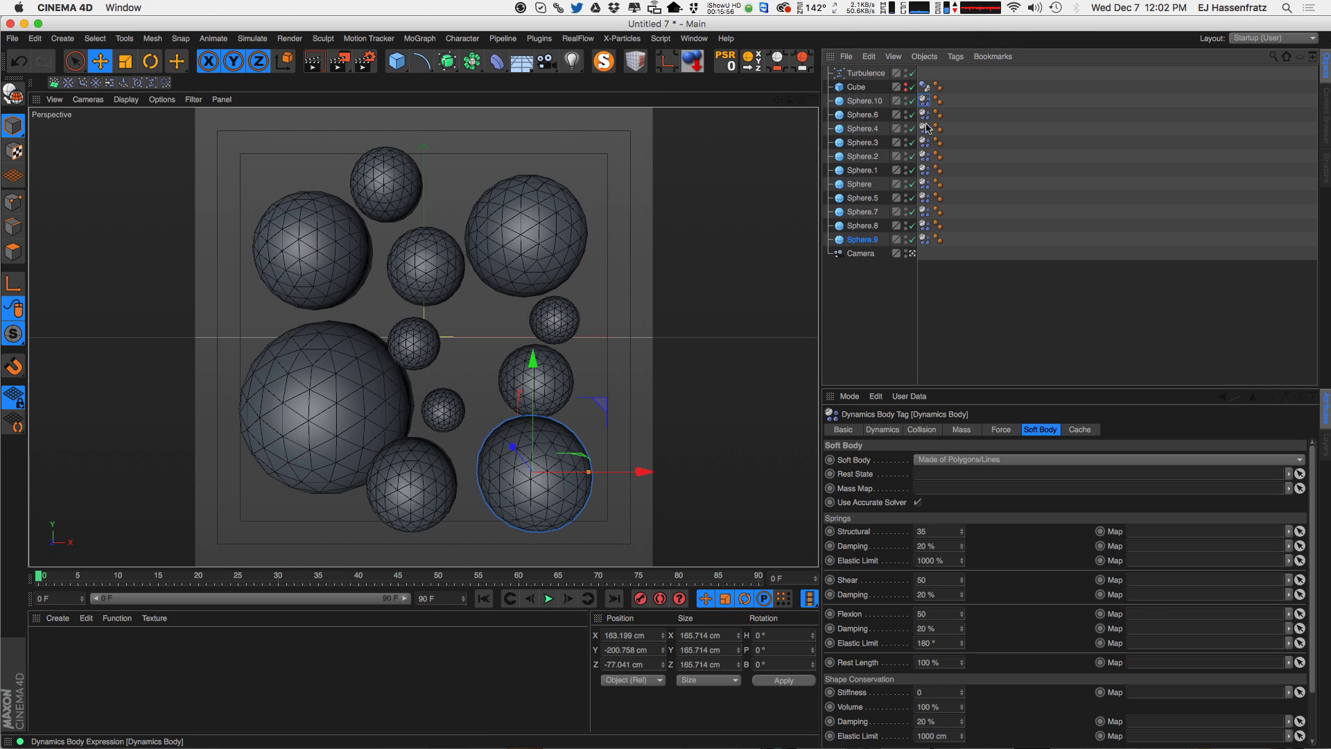
left_click(924, 240, "shift")
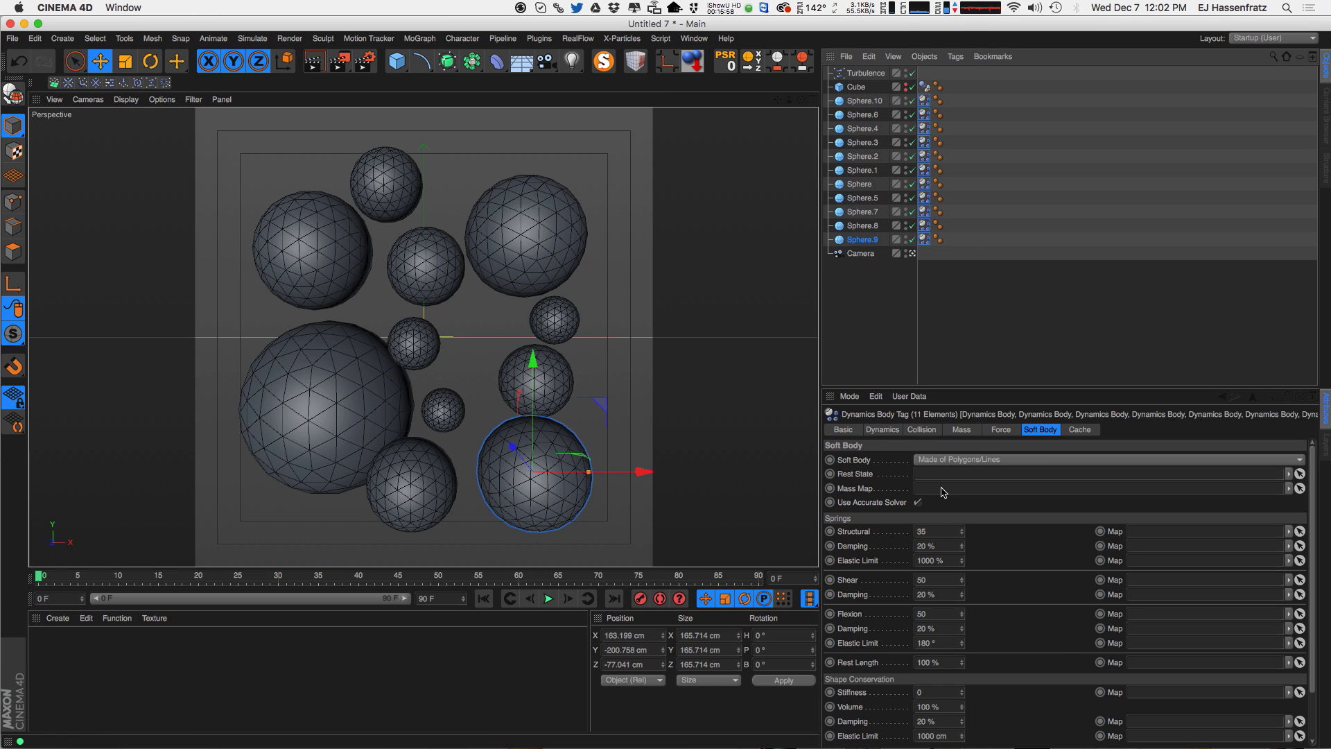
left_click_drag(977, 386, 964, 303)
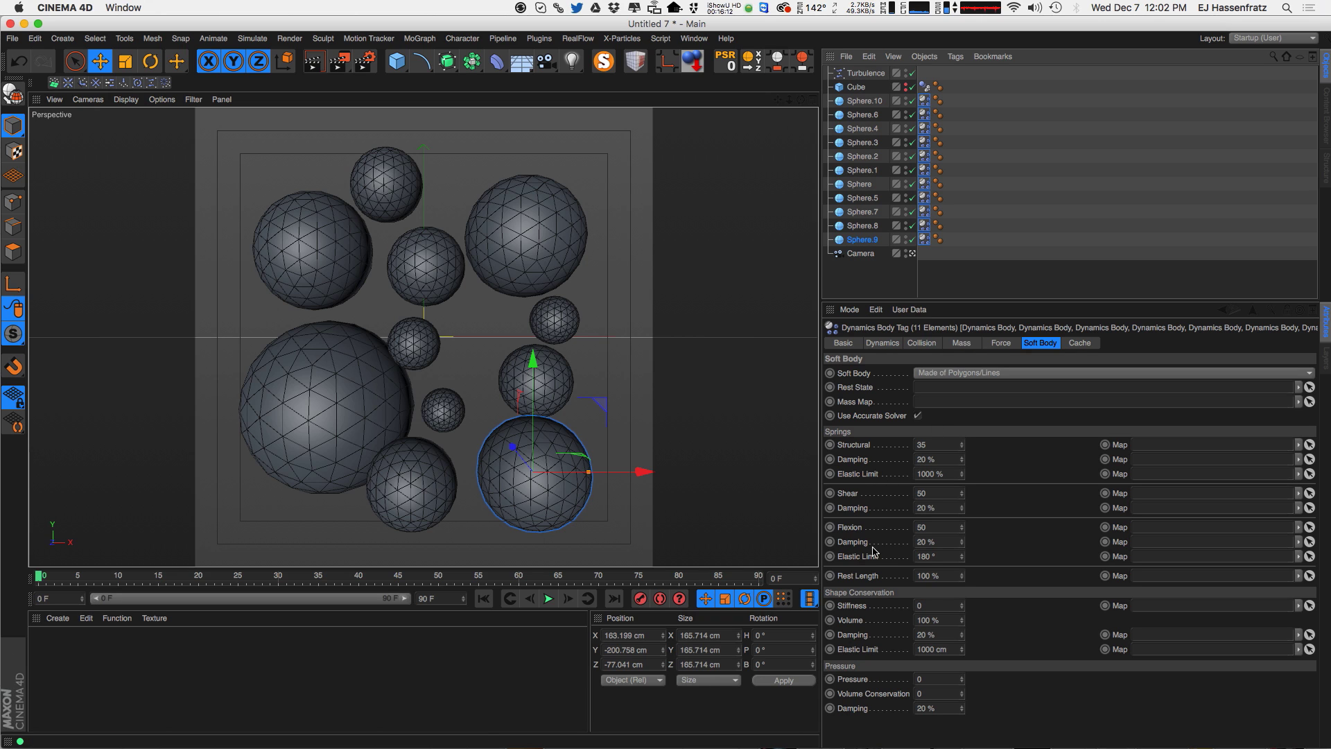
double_click(943, 681)
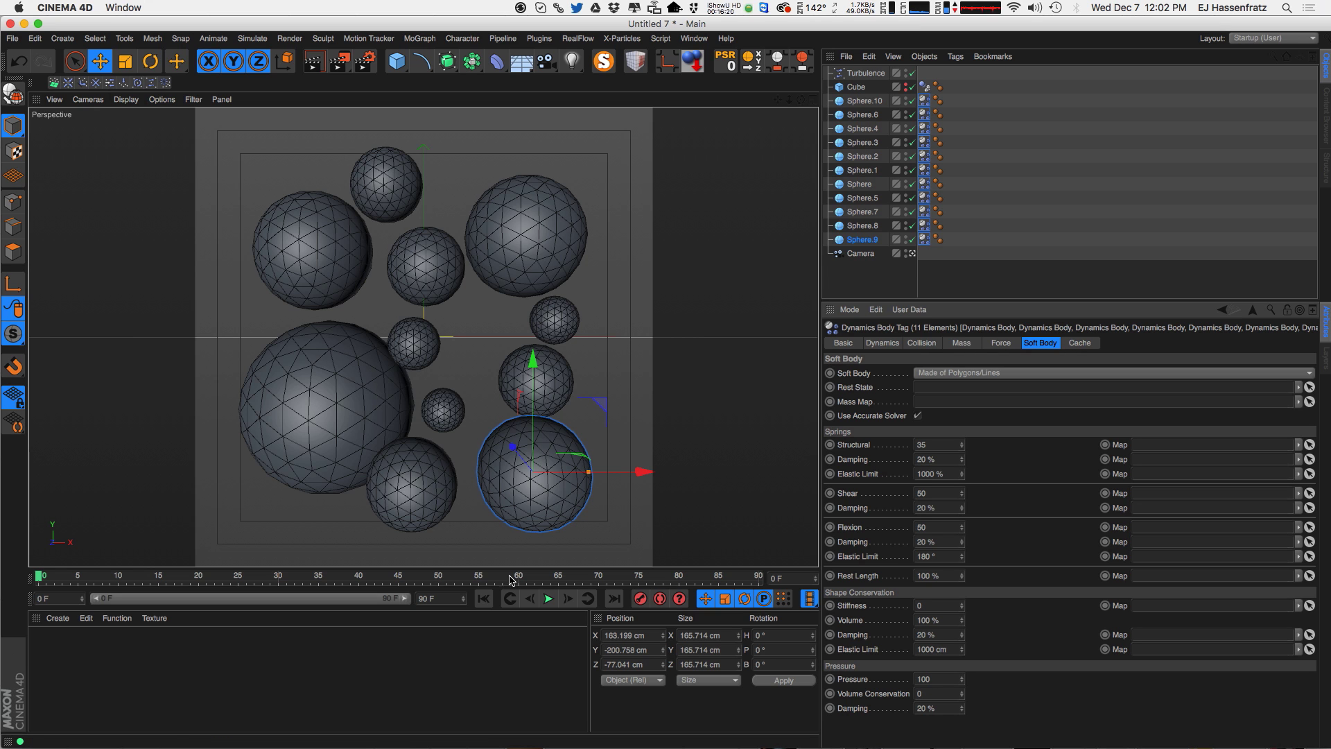
- Play the simulation to examine how far the pressure inflates the spheres, and return to the first frame
left_click(548, 603)
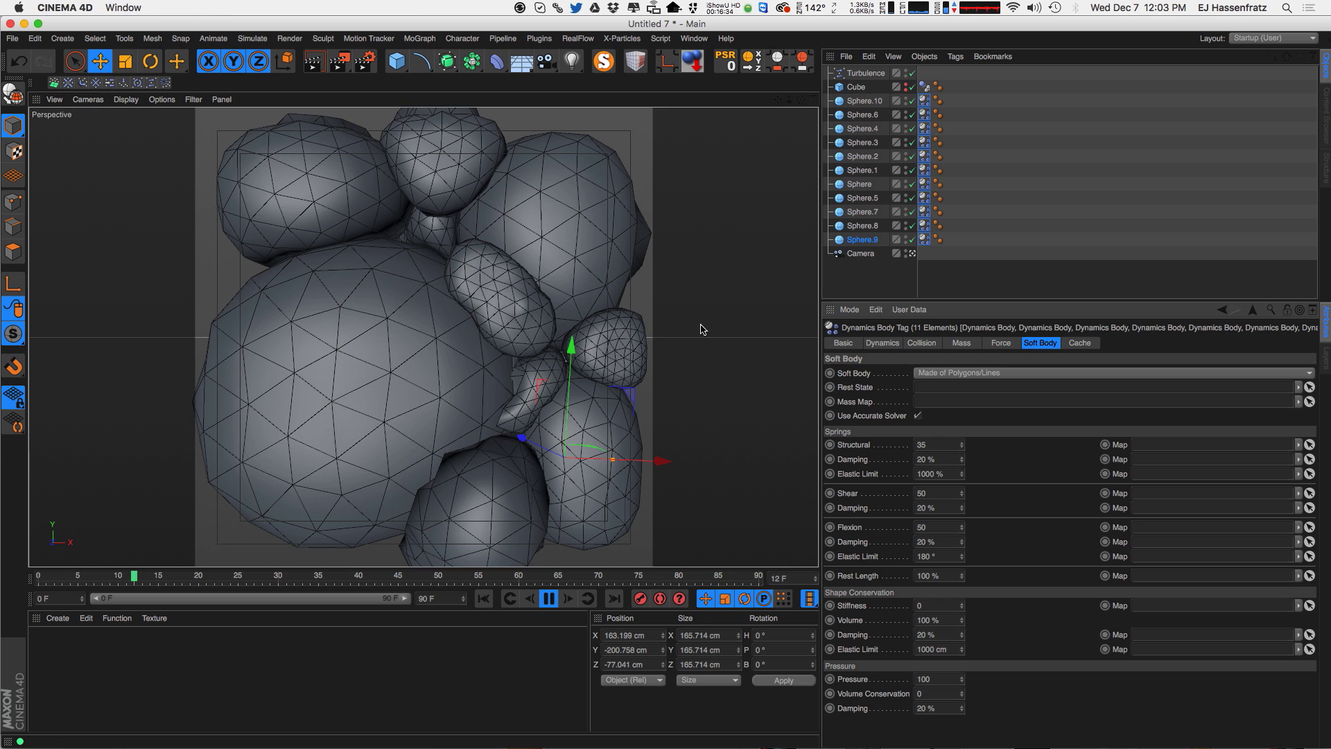
left_click(548, 601)
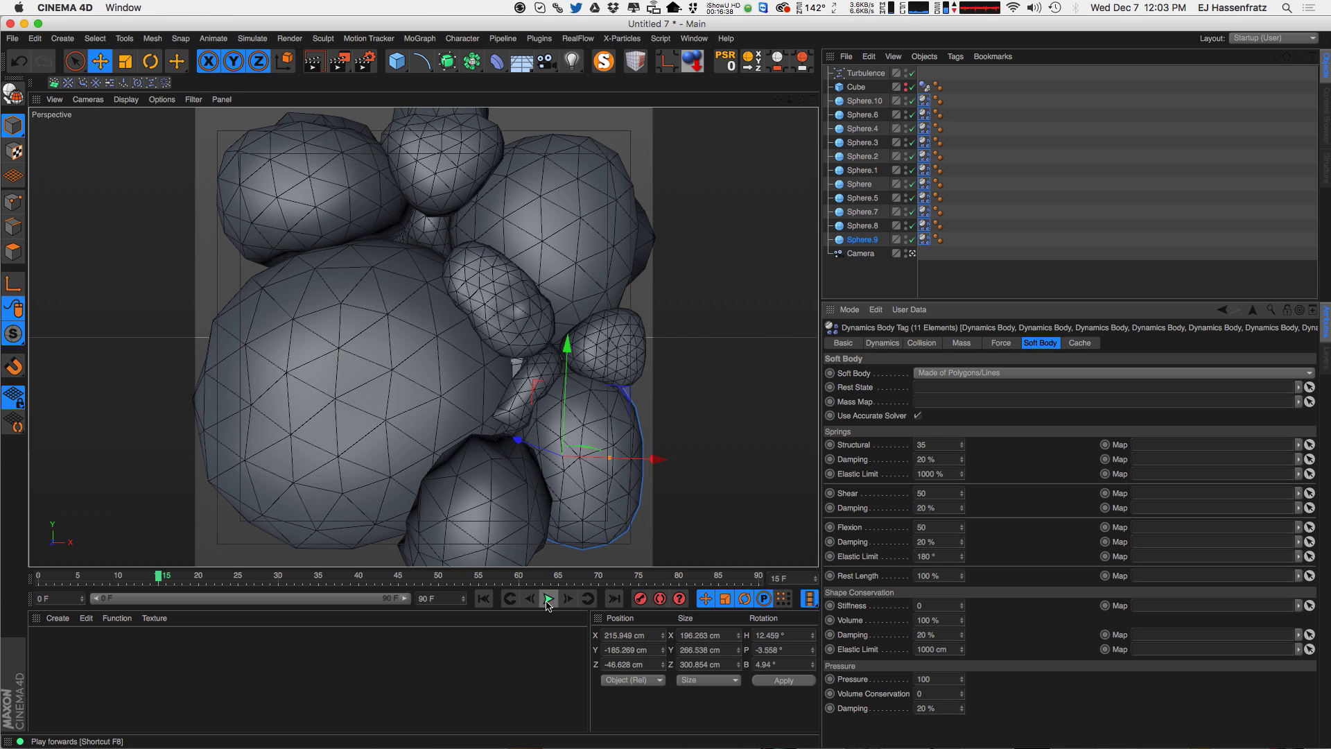
left_click(483, 598)
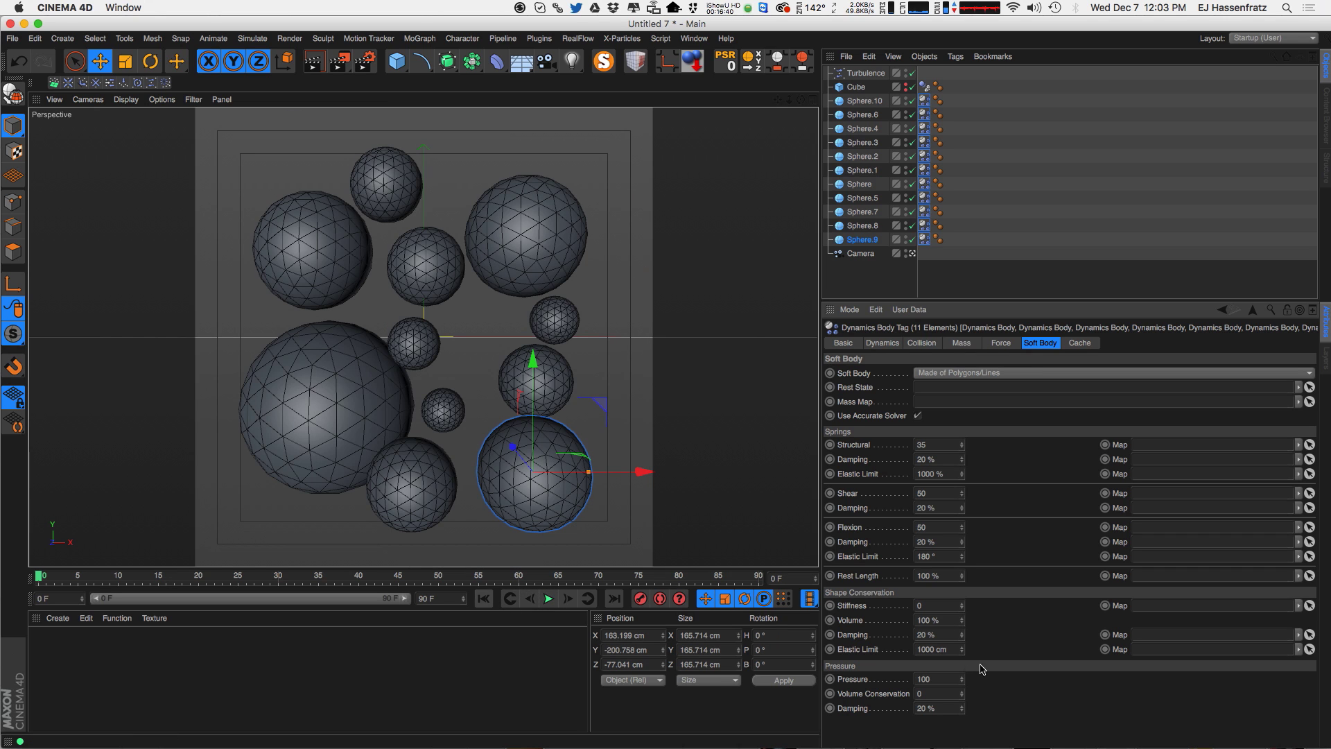
- Try a soft body pressure of 65, play the simulation and return to the first frame
left_click(941, 679)
left_click(548, 598)
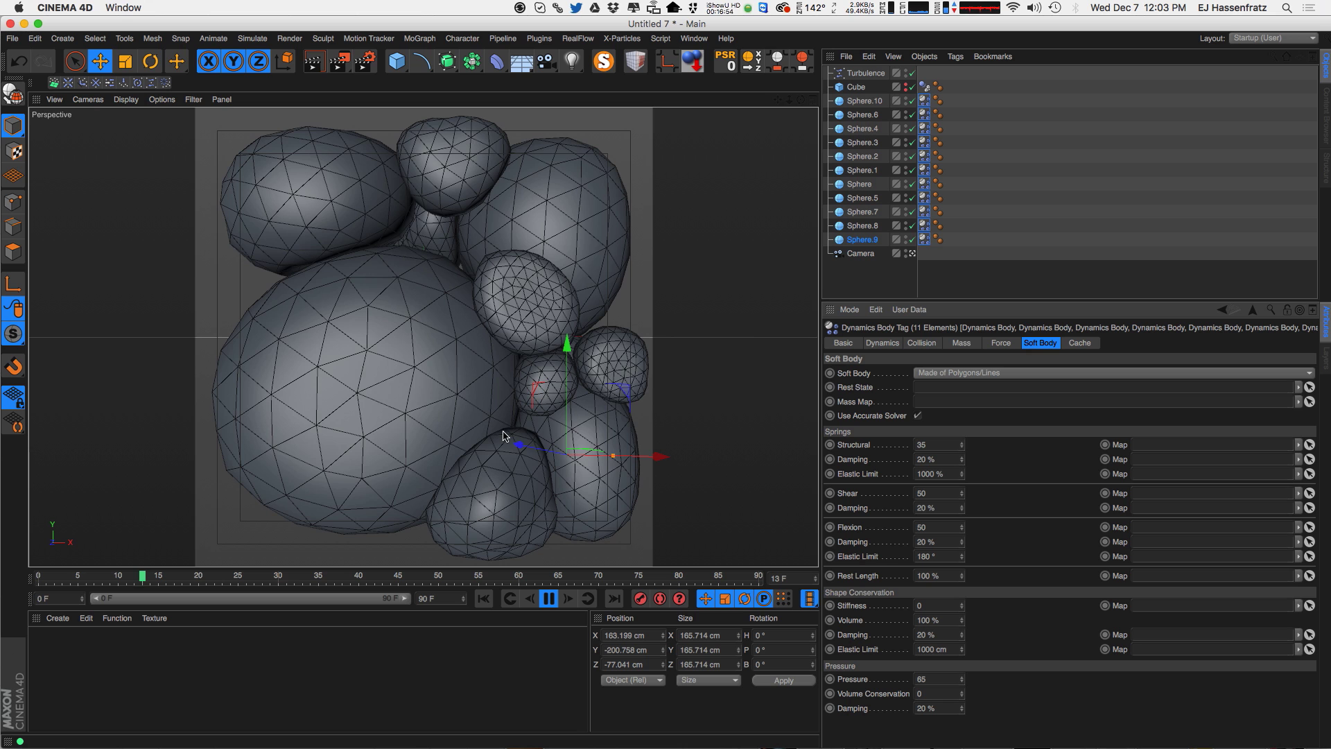
key("F8")
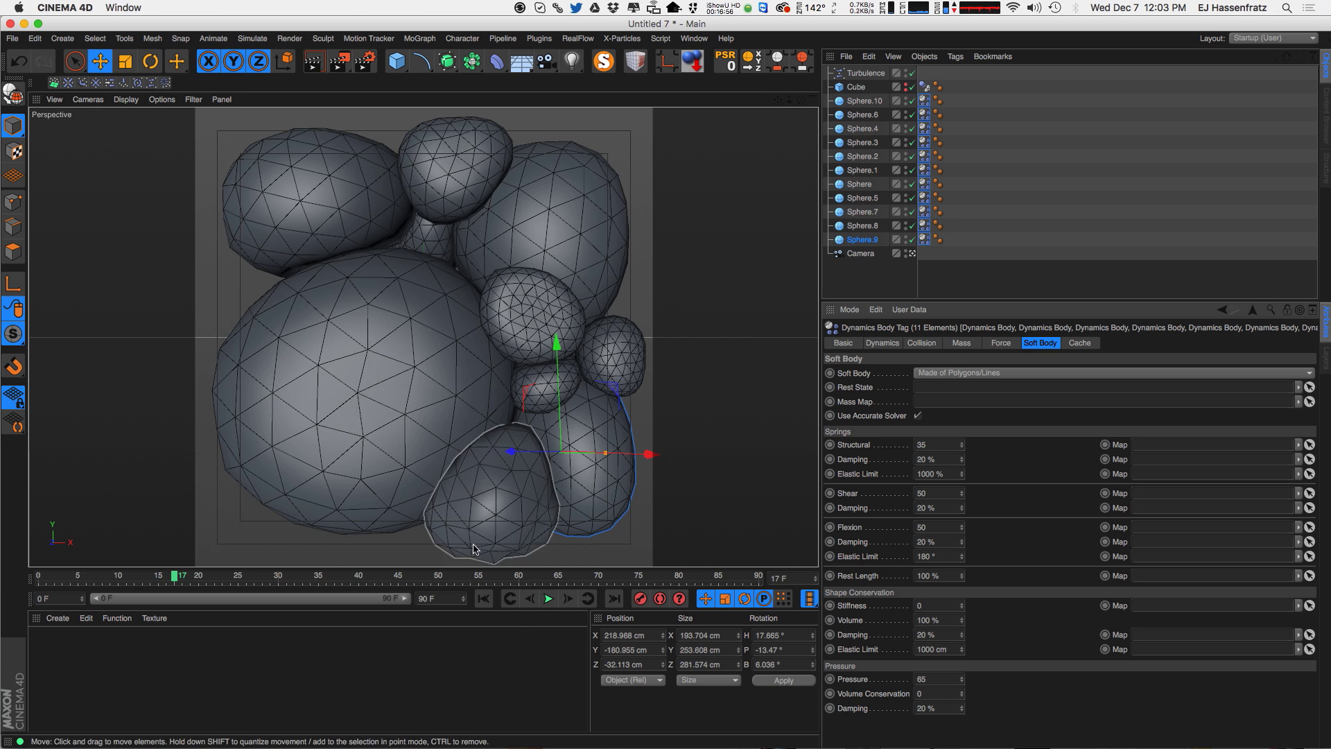
key("shift+f")
- Shrink Sphere.2, the largest sphere, to a radius of about 115 cm and place it at about X -185 cm, Y -110 cm
left_click(347, 459)
left_click_drag(416, 405, 399, 406)
left_click_drag(316, 415, 303, 410)
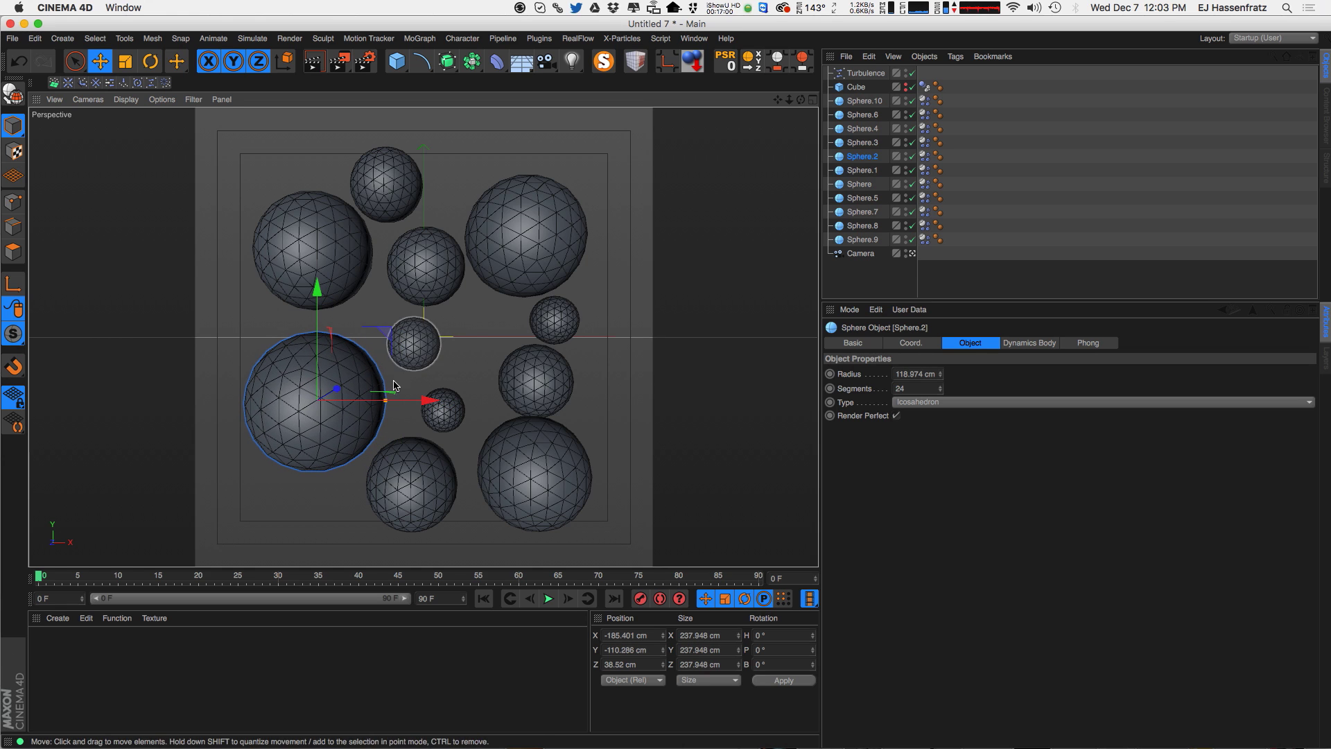
left_click_drag(386, 401, 384, 401)
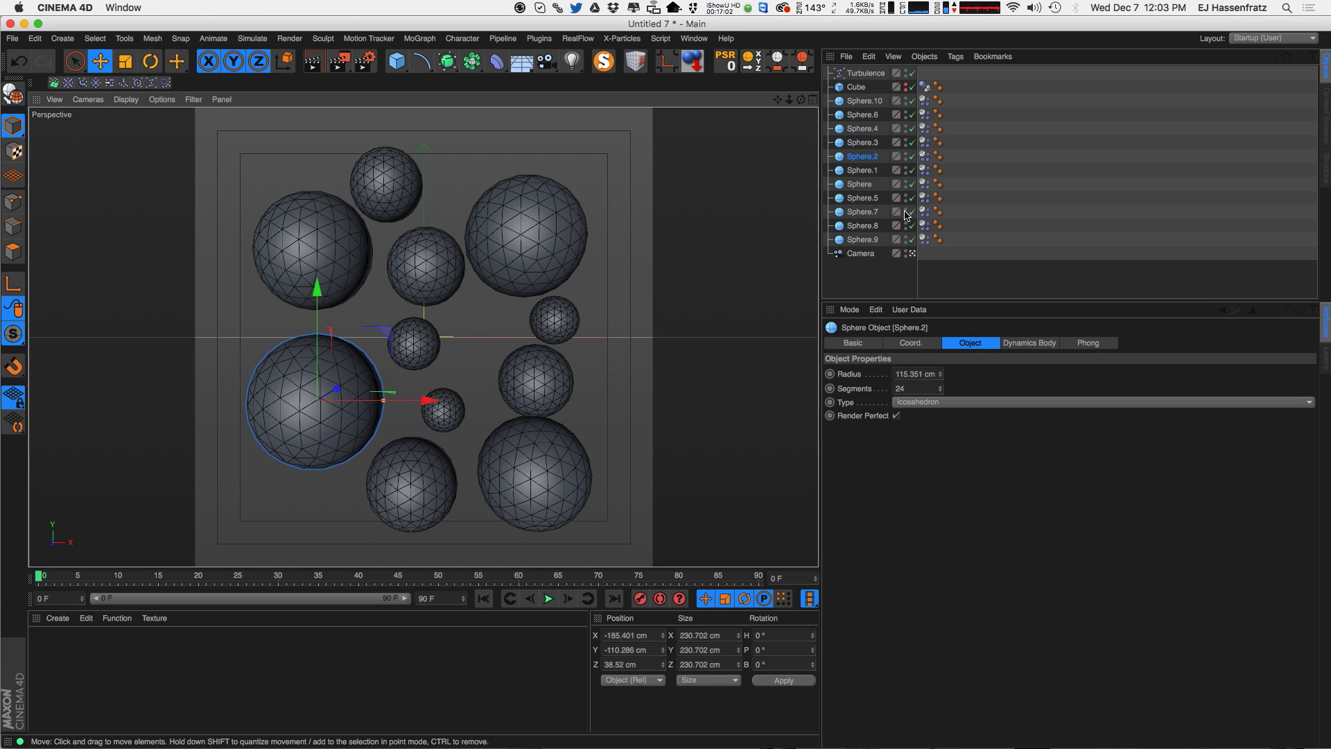
- Test a soft body pressure of 50 on all the spheres' dynamics tags in playback, and set the pressure to 40
left_click(925, 239)
left_click(924, 102, "shift")
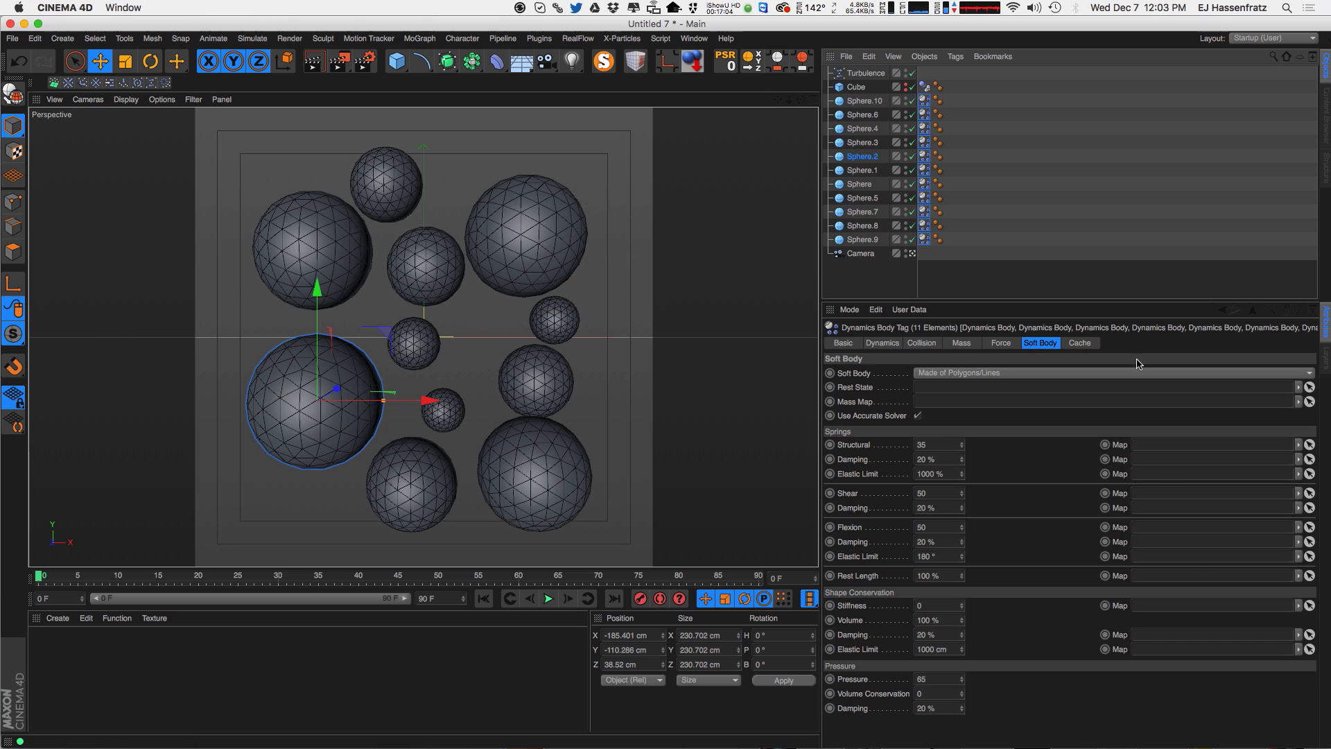
double_click(945, 674)
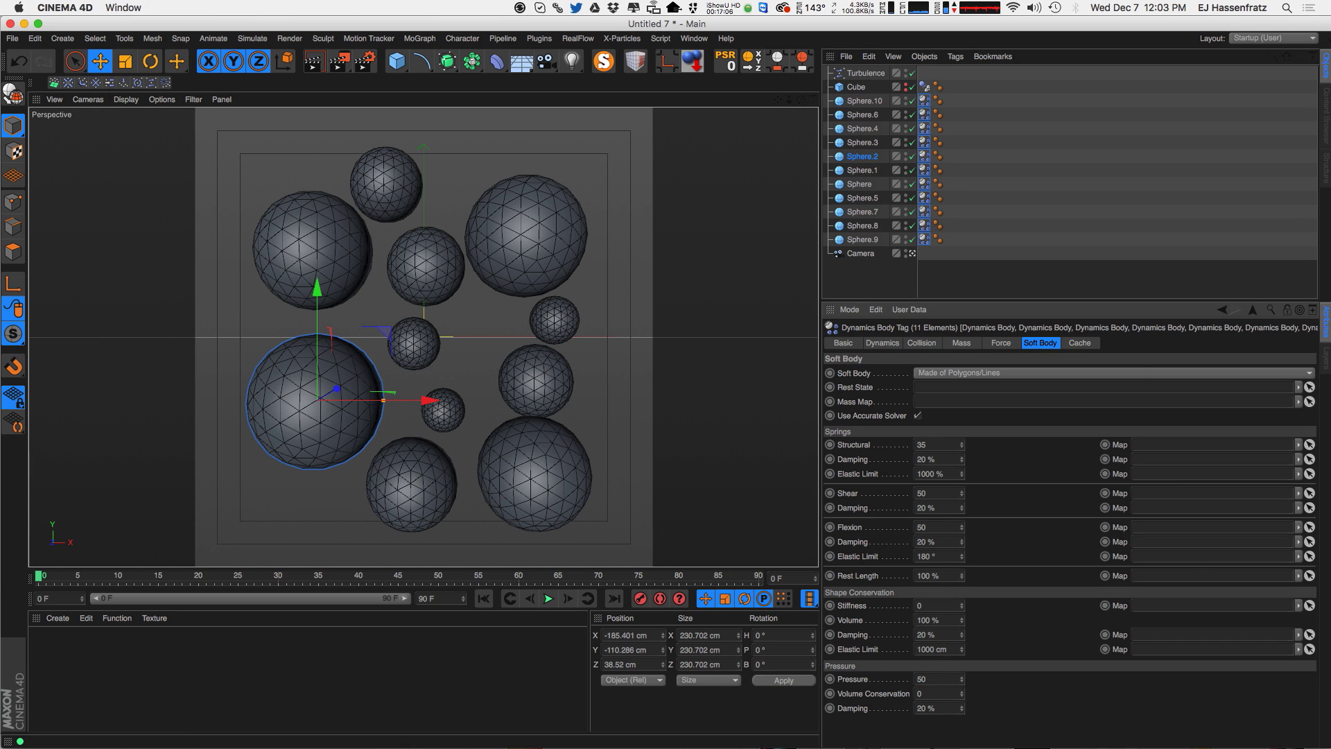
left_click(548, 598)
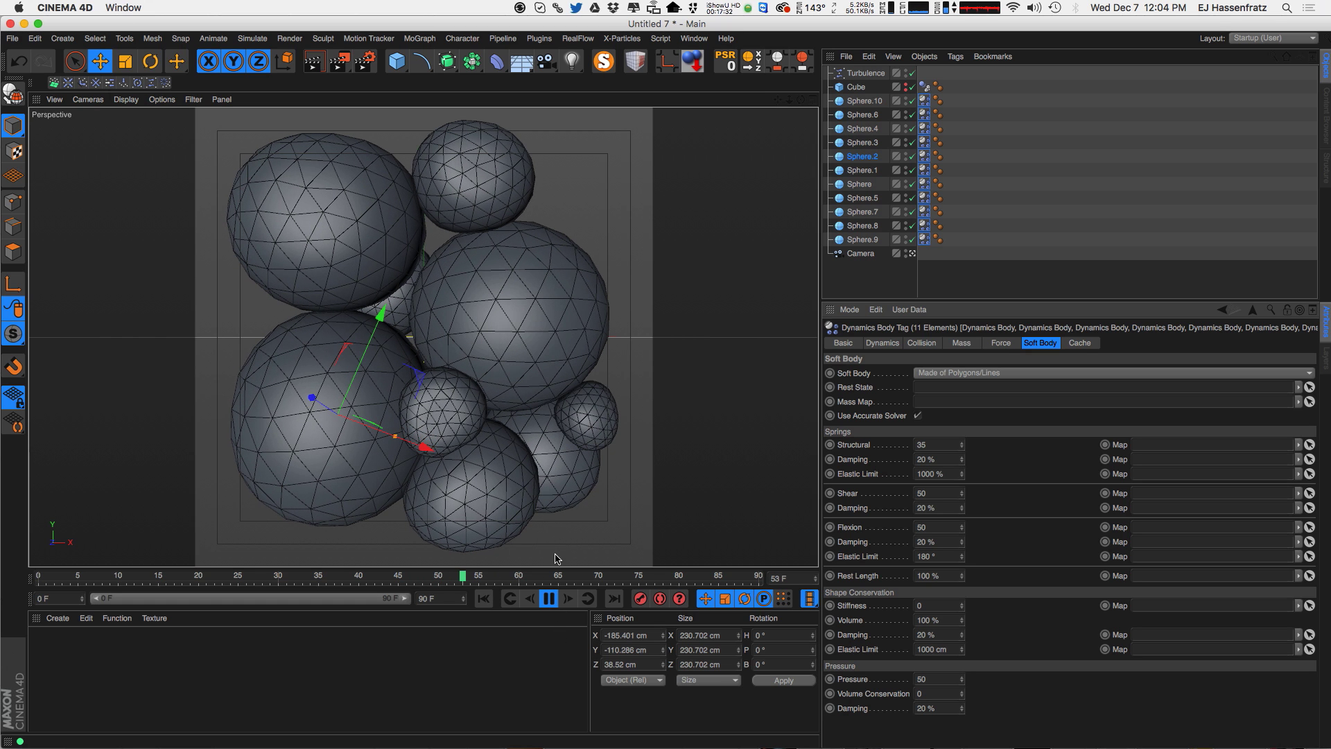
left_click(928, 679)
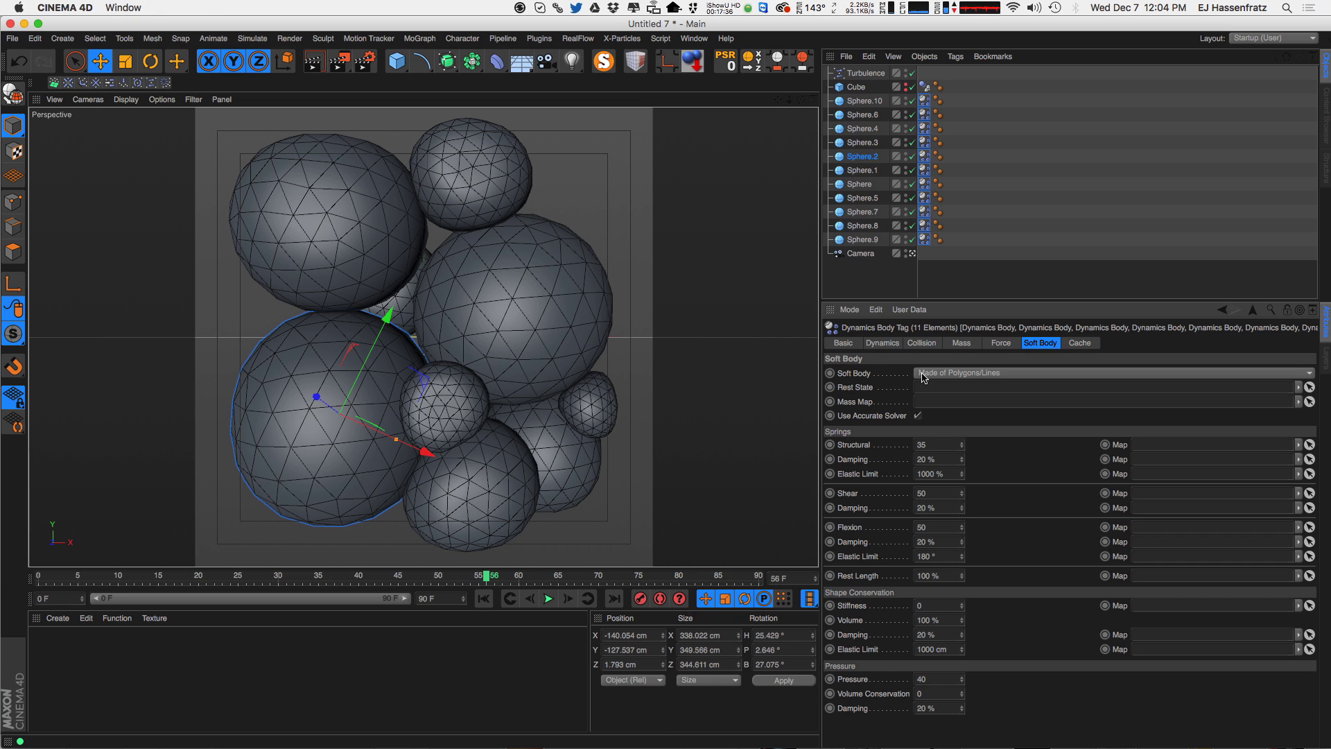
- Try a scale of 250 % on the Turbulence object
left_click(860, 73)
left_click_drag(904, 389, 716, 442)
type("250")
key("Return")
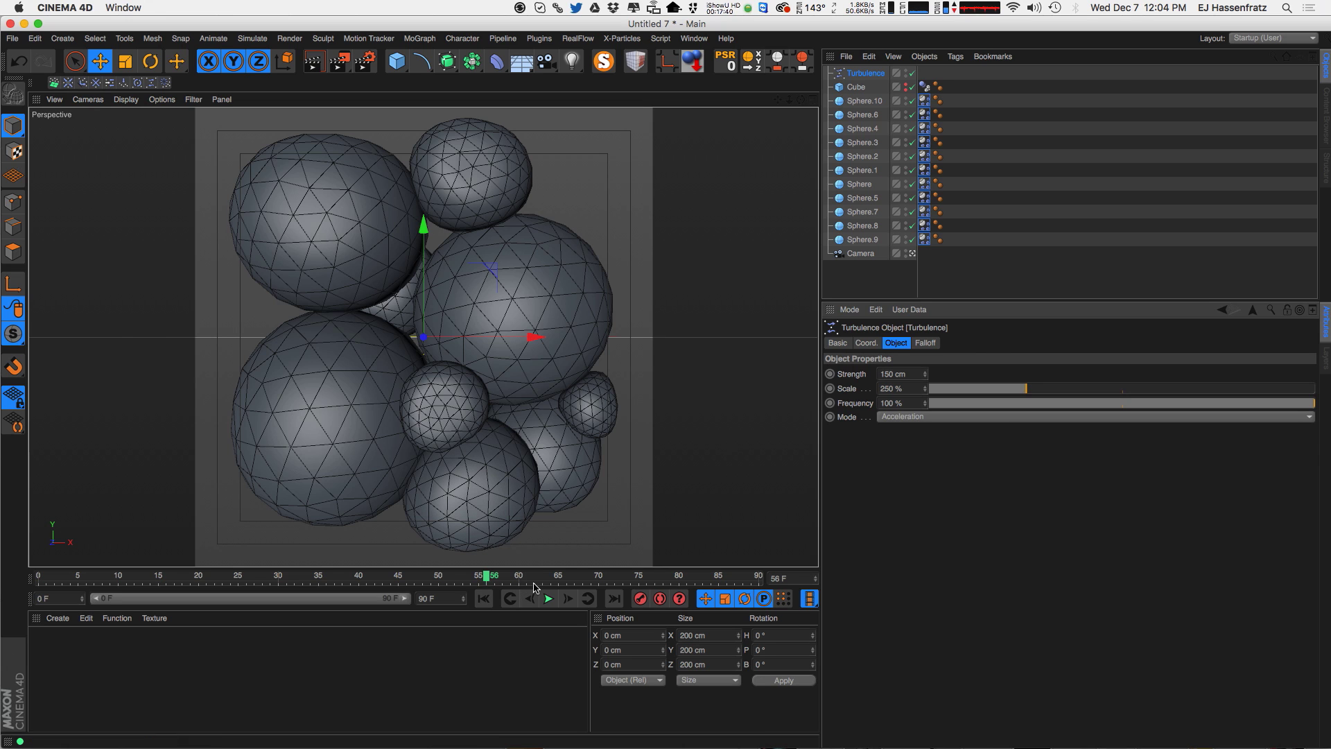
- Set the Turbulence object's scale to 150 % and its strength to 225 cm
left_click_drag(909, 389, 797, 386)
type("150")
key("Return")
key("shift+Tab")
- Play the simulation from the first frame to examine the stronger turbulence, and deselect the Turbulence object
left_click(483, 598)
left_click(548, 599)
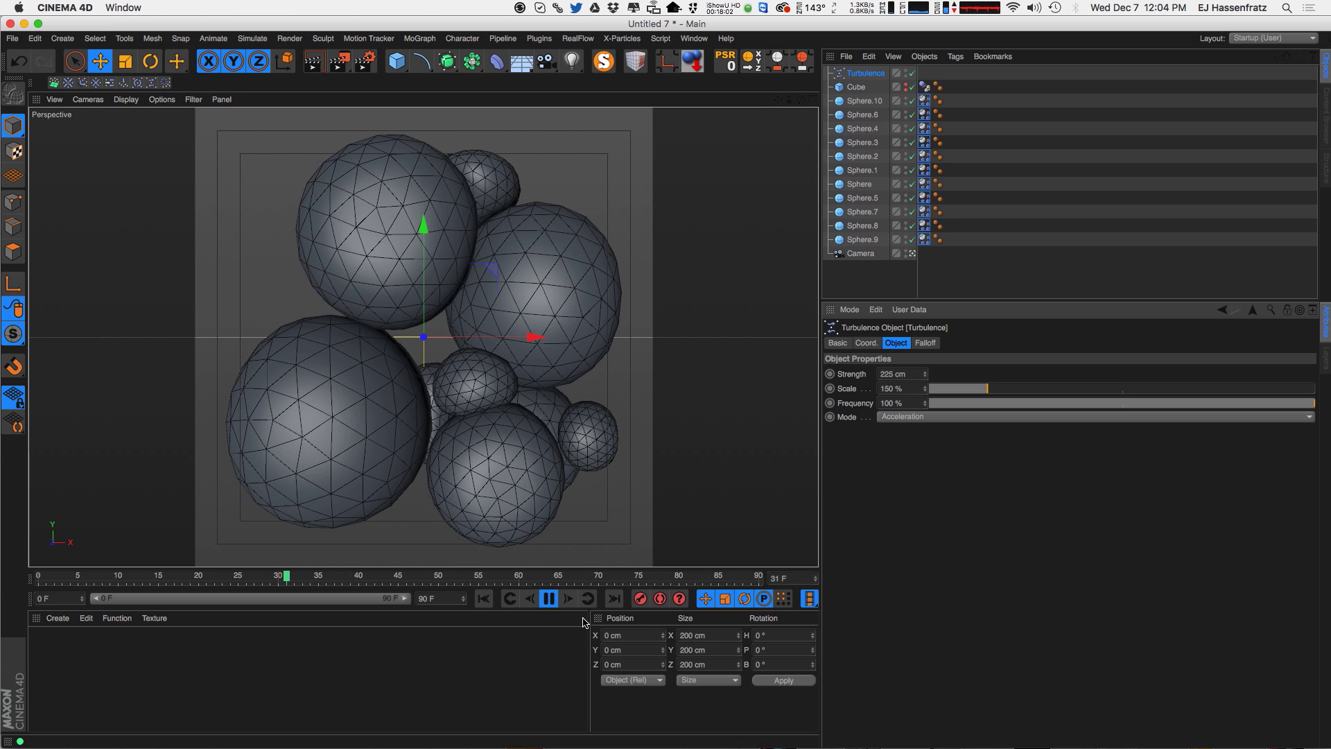
left_click(549, 598)
left_click(941, 240)
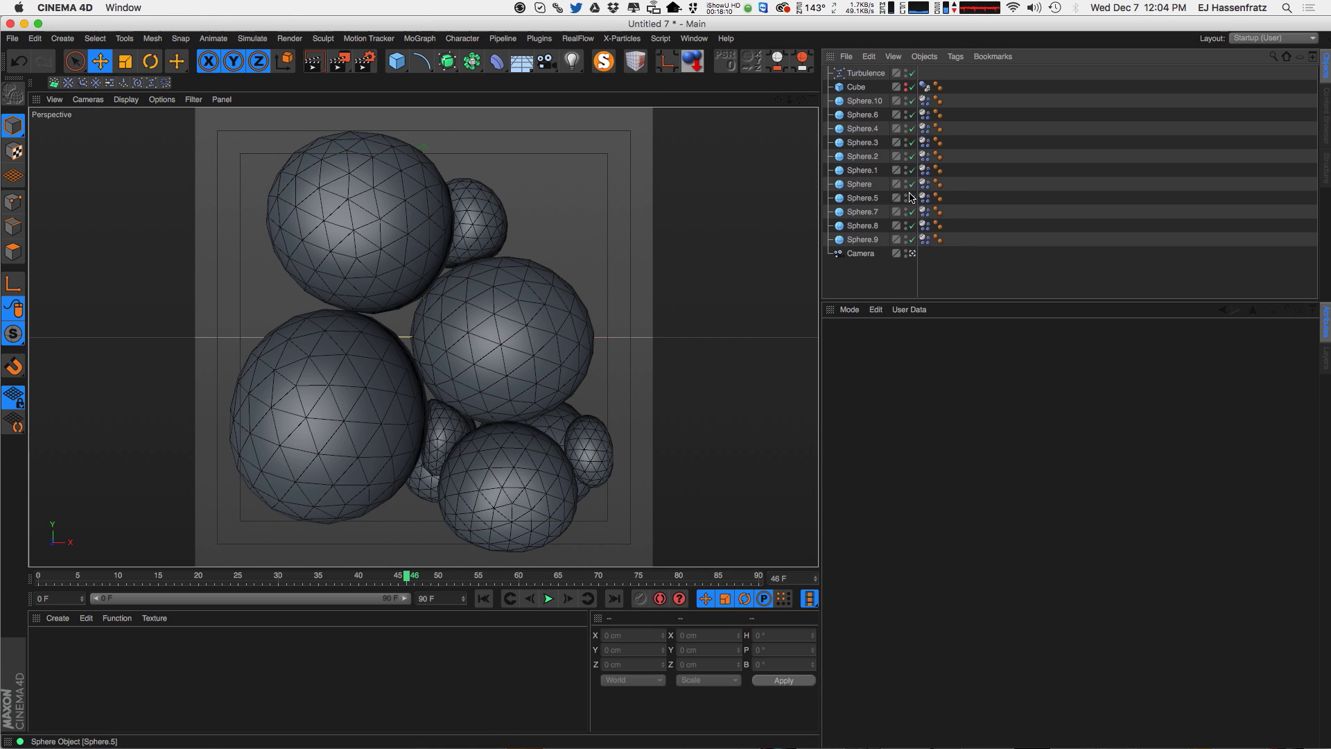
- Set the structural spring value in the dynamics tags of all the spheres to 20
left_click(924, 101)
left_click(924, 239, "shift")
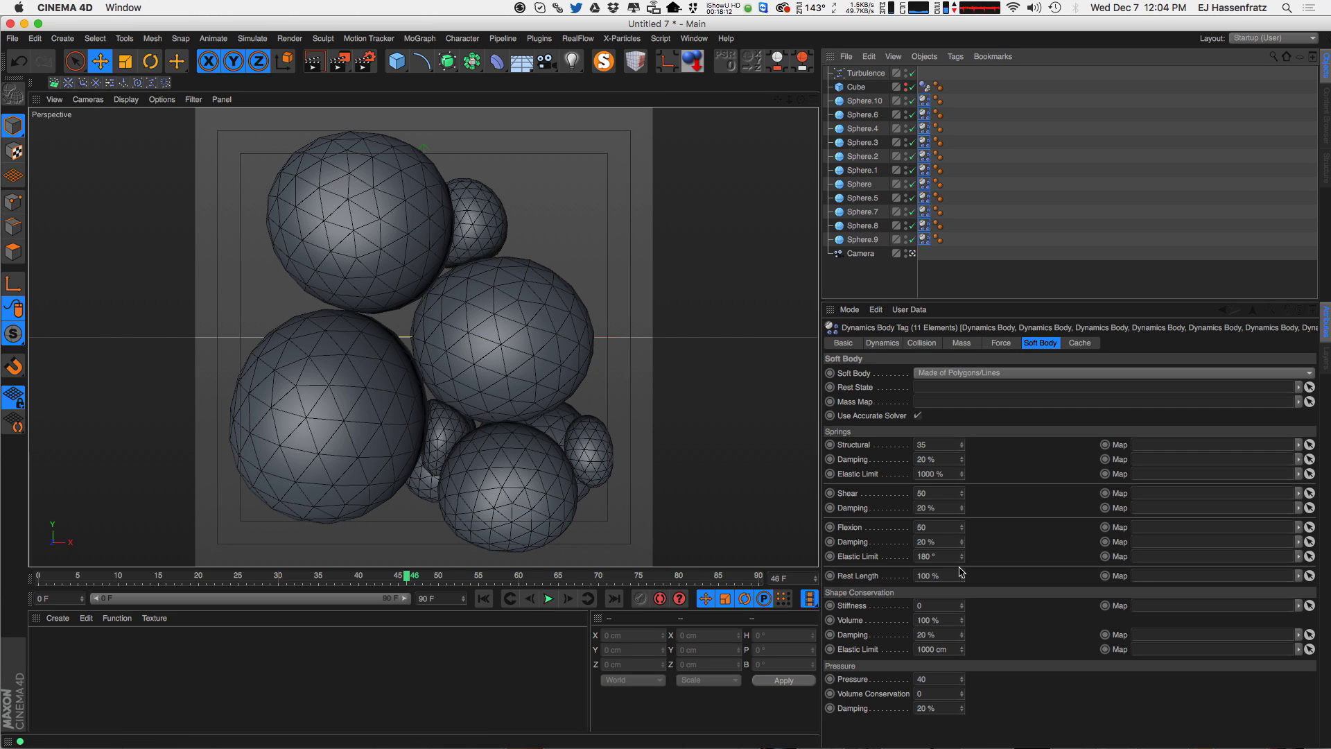
left_click(935, 445)
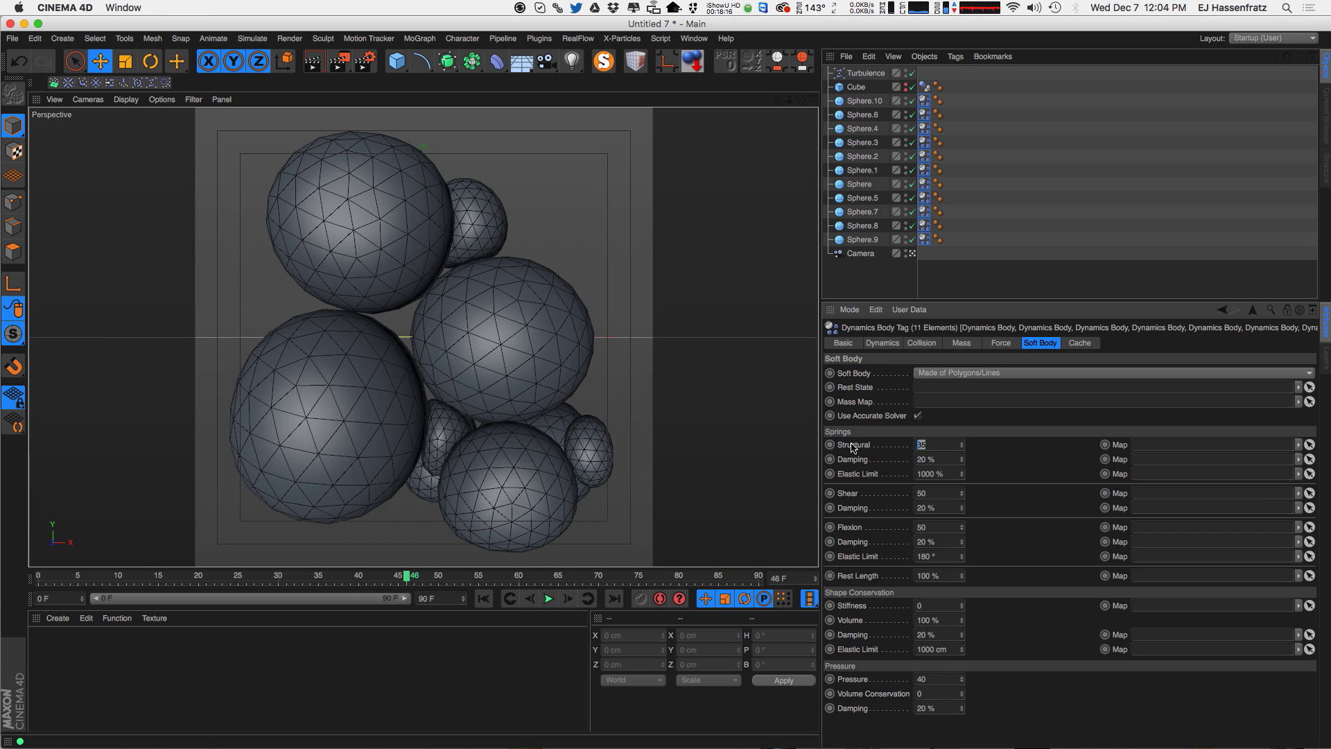
- Play the simulation from the first frame to examine how the softer springs deform the spheres, and return to the start
left_click(483, 598)
left_click(548, 598)
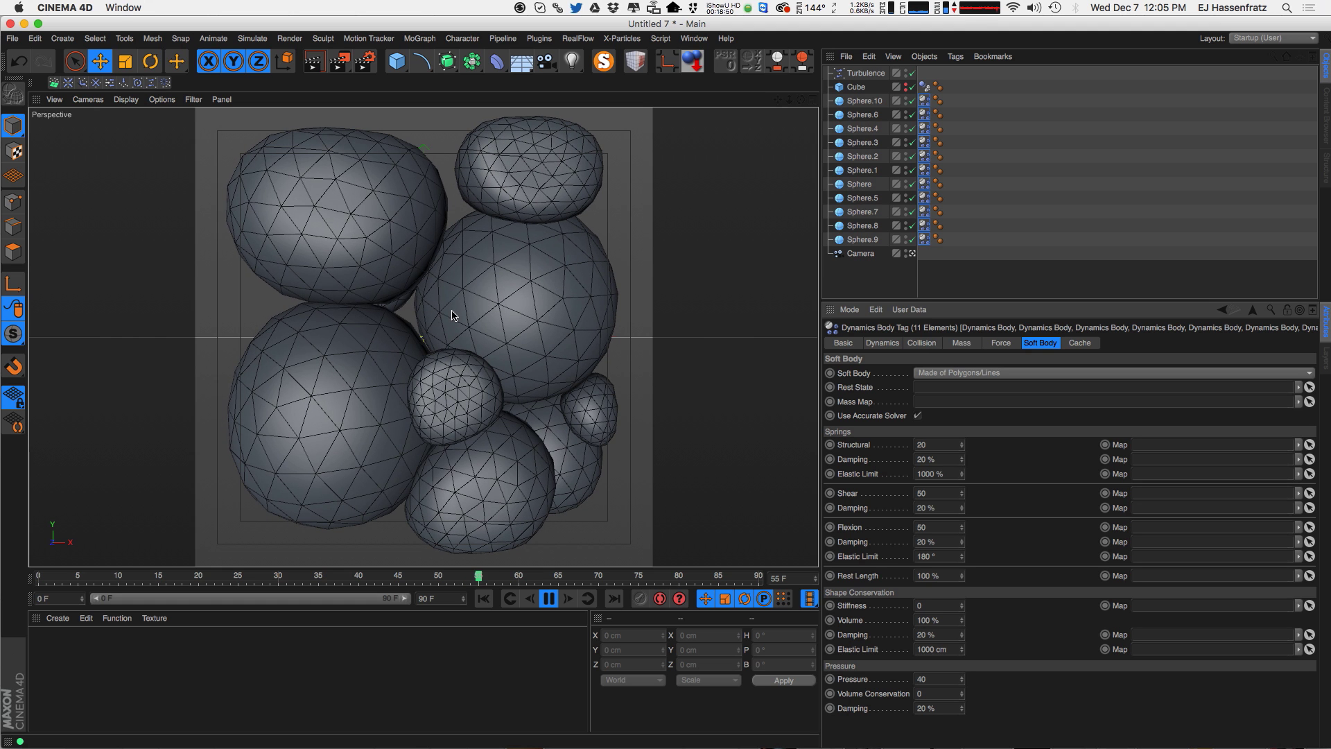
left_click(548, 600)
left_click(484, 599)
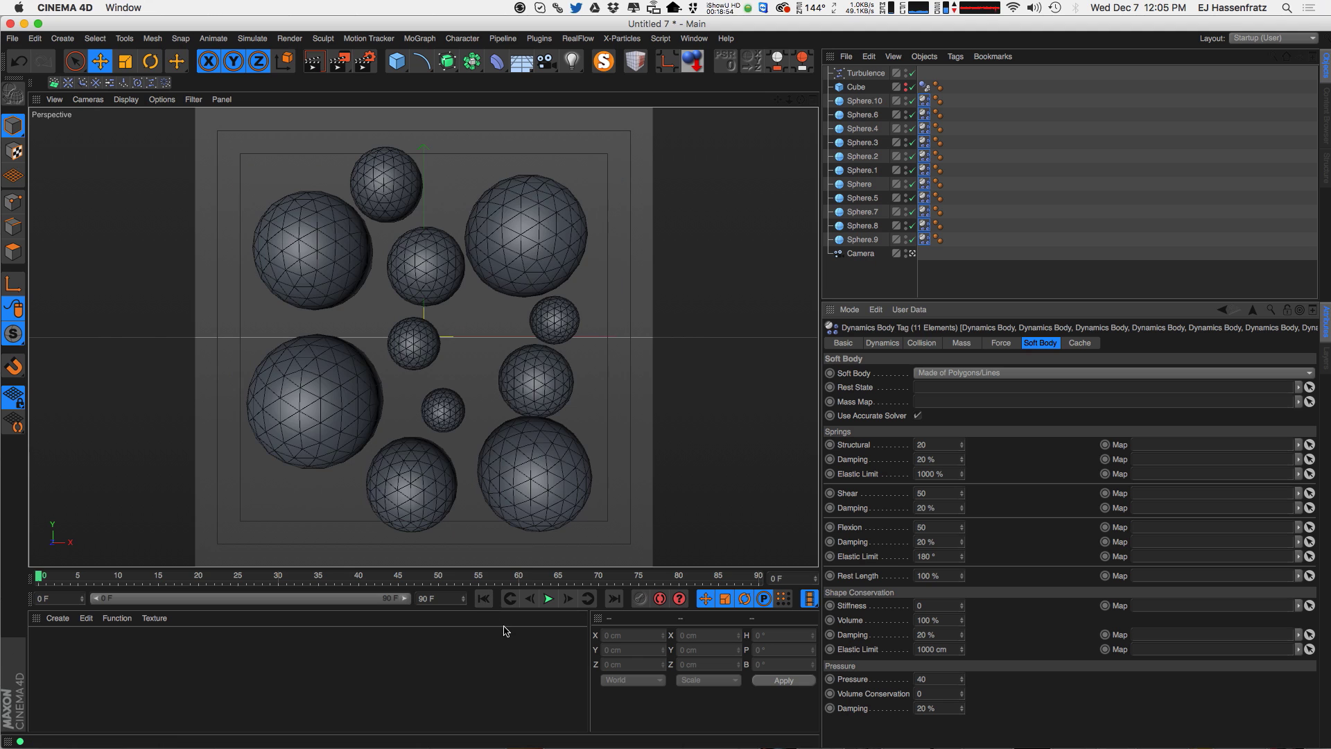
- Reduce the radius of the large upper-right sphere and of the sphere at the upper centre of the arrangement
left_click(581, 238)
left_click_drag(581, 238, 575, 238)
left_click(420, 295)
left_click_drag(463, 266, 452, 267)
- Move Sphere.4 to about X 168 cm, Y -67 cm and play a few frames of the simulation
left_click(571, 386)
left_click_drag(572, 386, 561, 382)
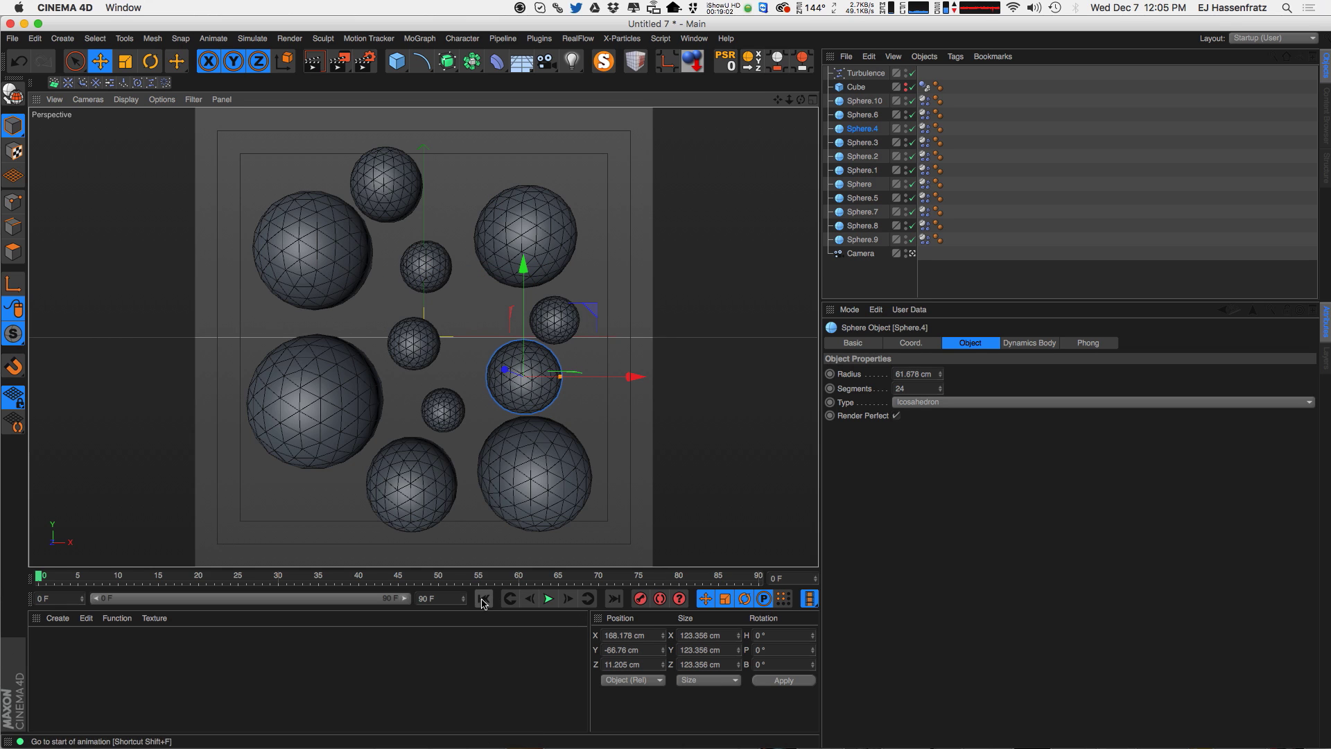
left_click(549, 599)
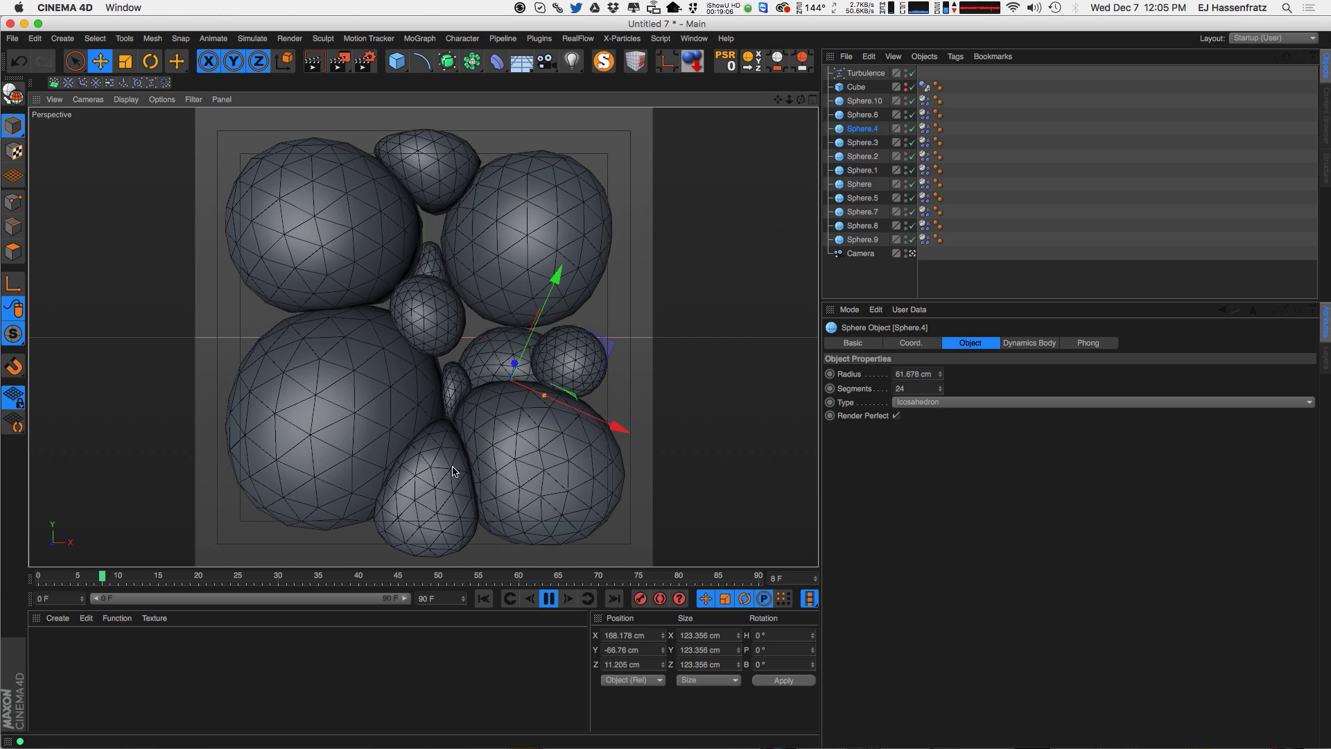
key("Escape")
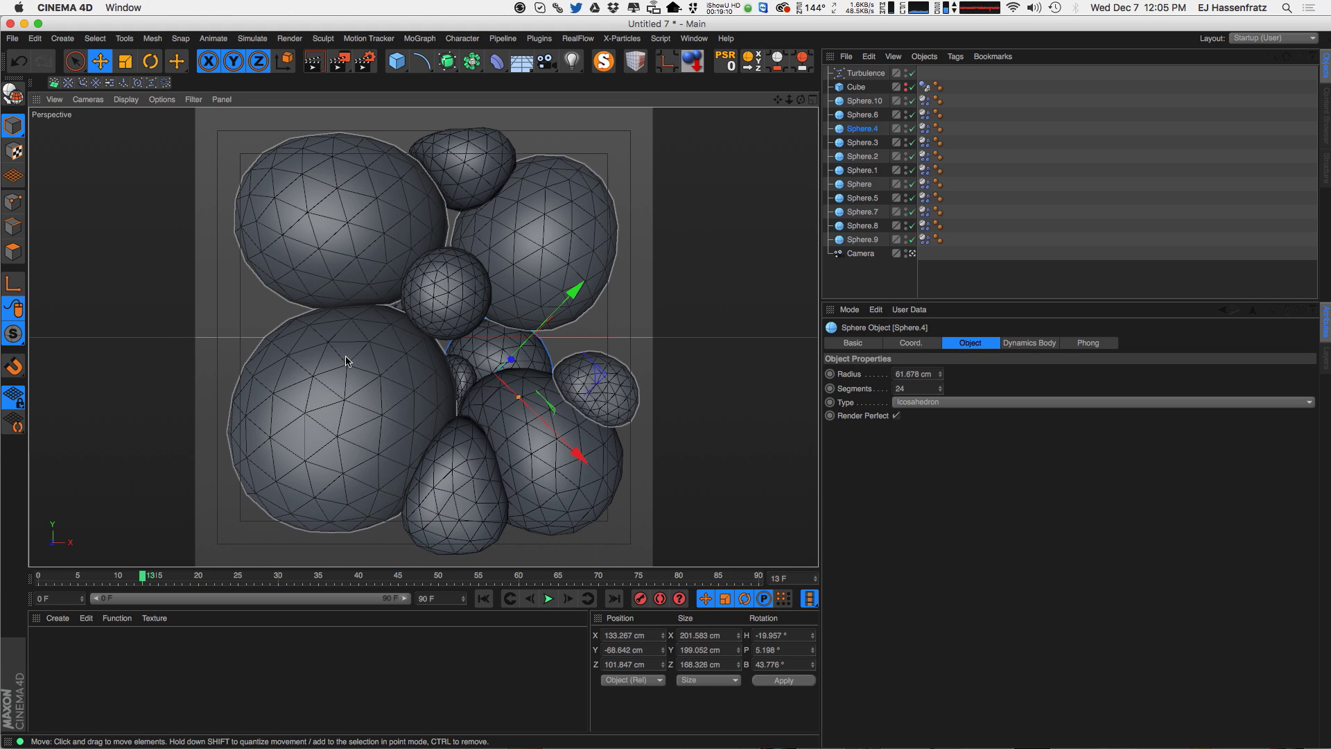
- Group all the spheres, from Sphere.10 to Sphere.9, under a null object
left_click(859, 102)
left_click(873, 239, "shift")
right_click(874, 242)
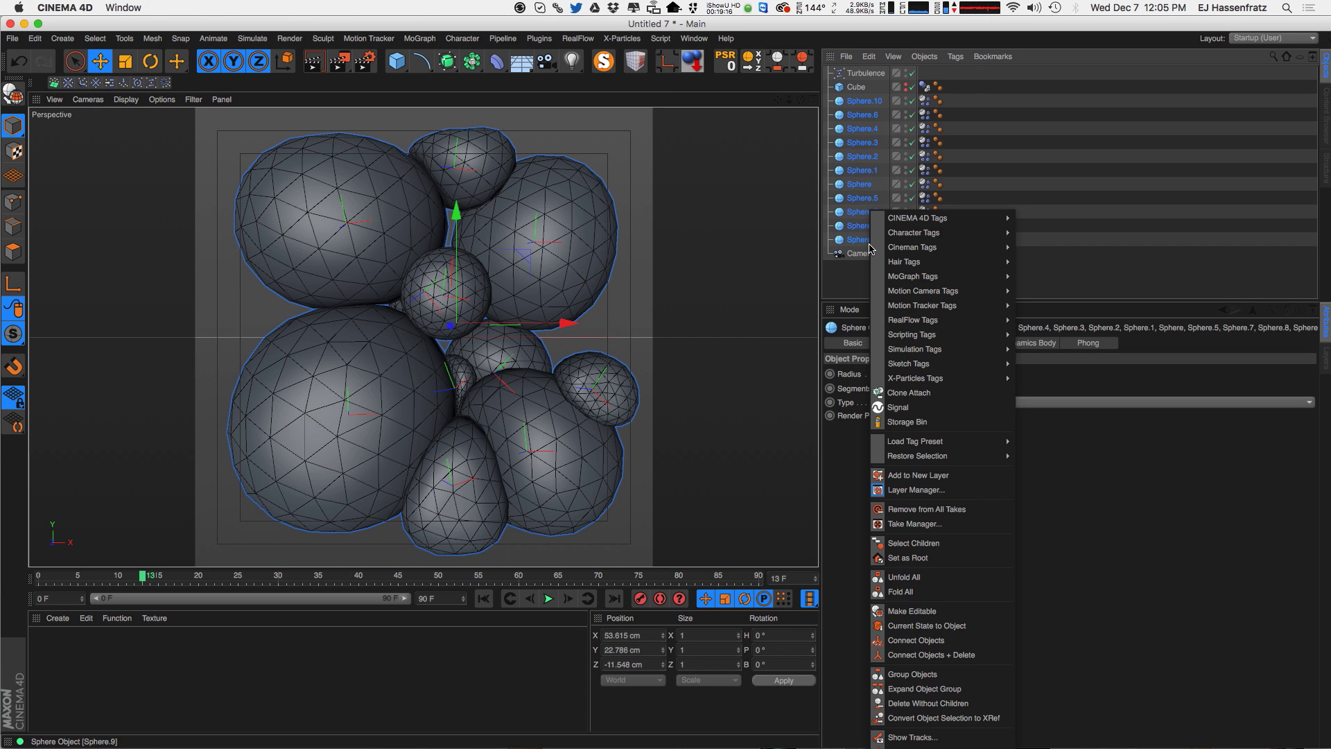
left_click(953, 676)
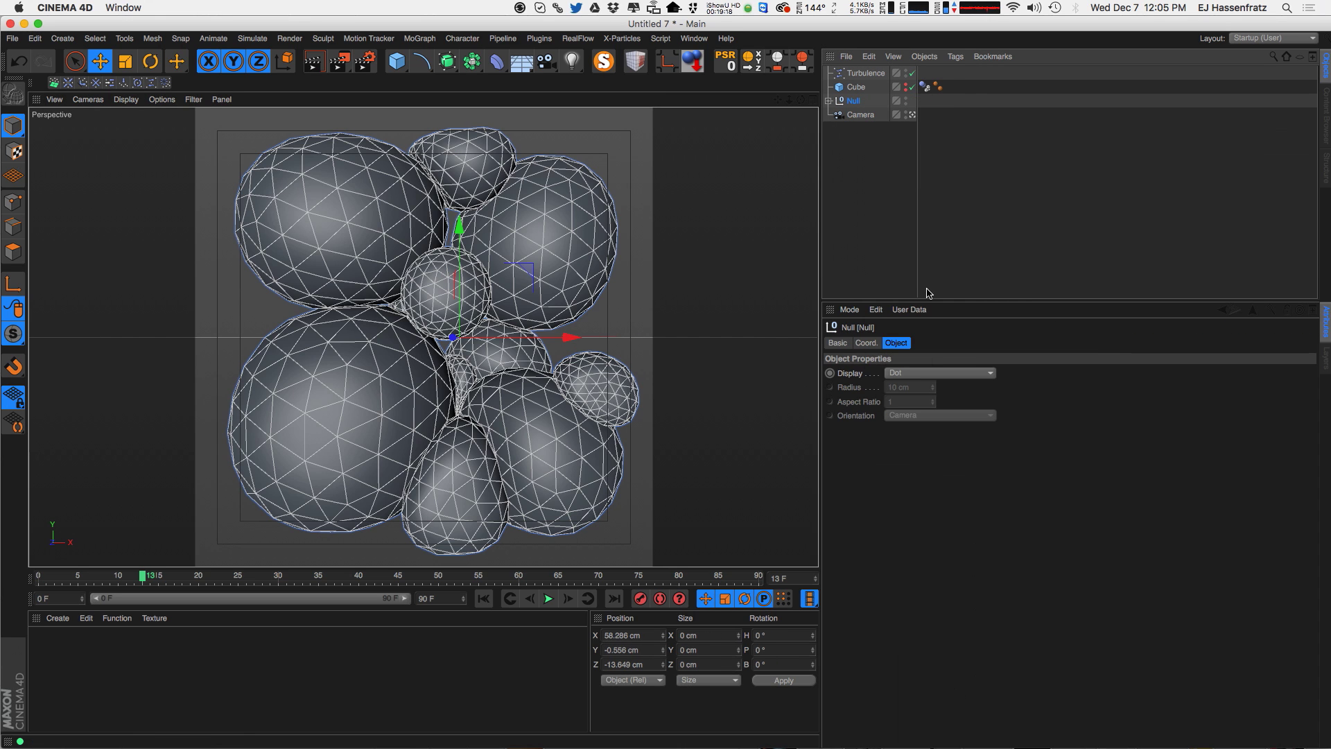
- Set the segments of all the spheres inside the null to 30 and return to the first frame
left_click(828, 102)
left_click(870, 114)
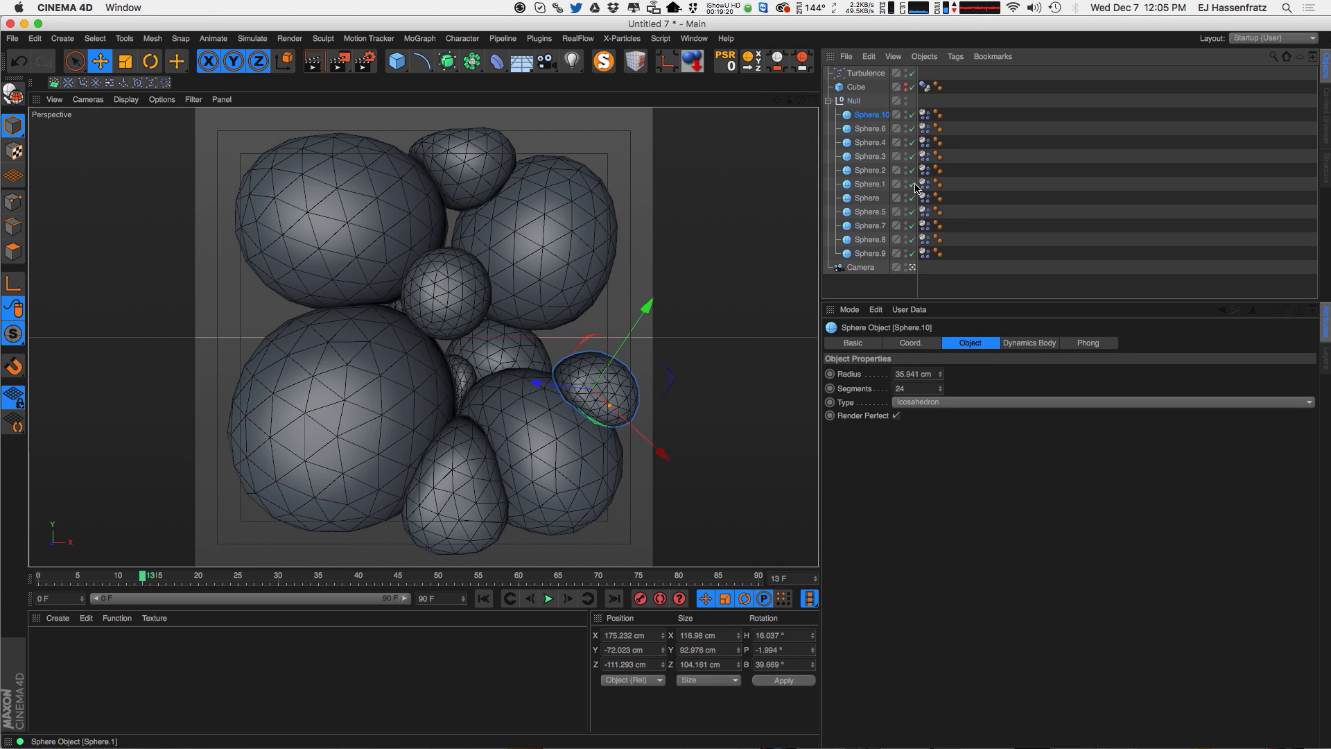
left_click(893, 254, "shift")
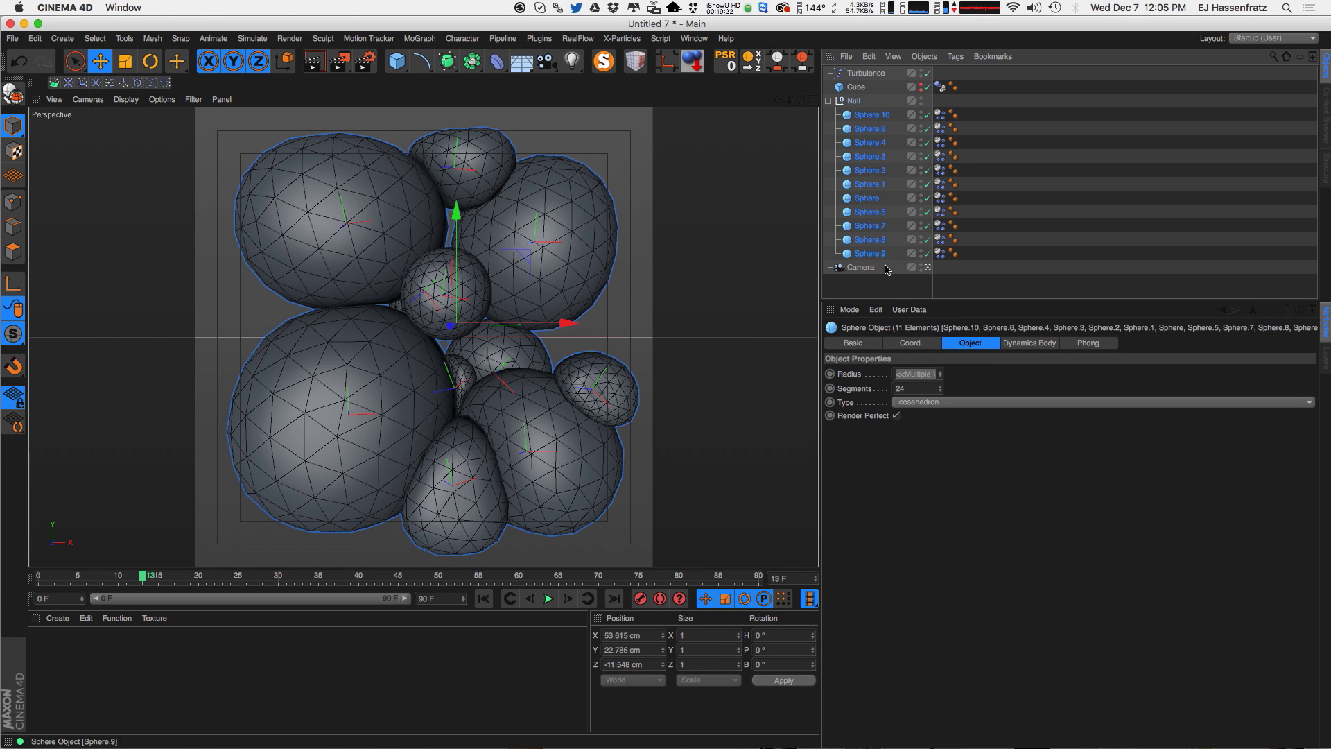
mouse_move(940, 391)
left_mouse_down()
mouse_move(938, 421)
mouse_move(938, 392)
left_mouse_up()
left_click(483, 599)
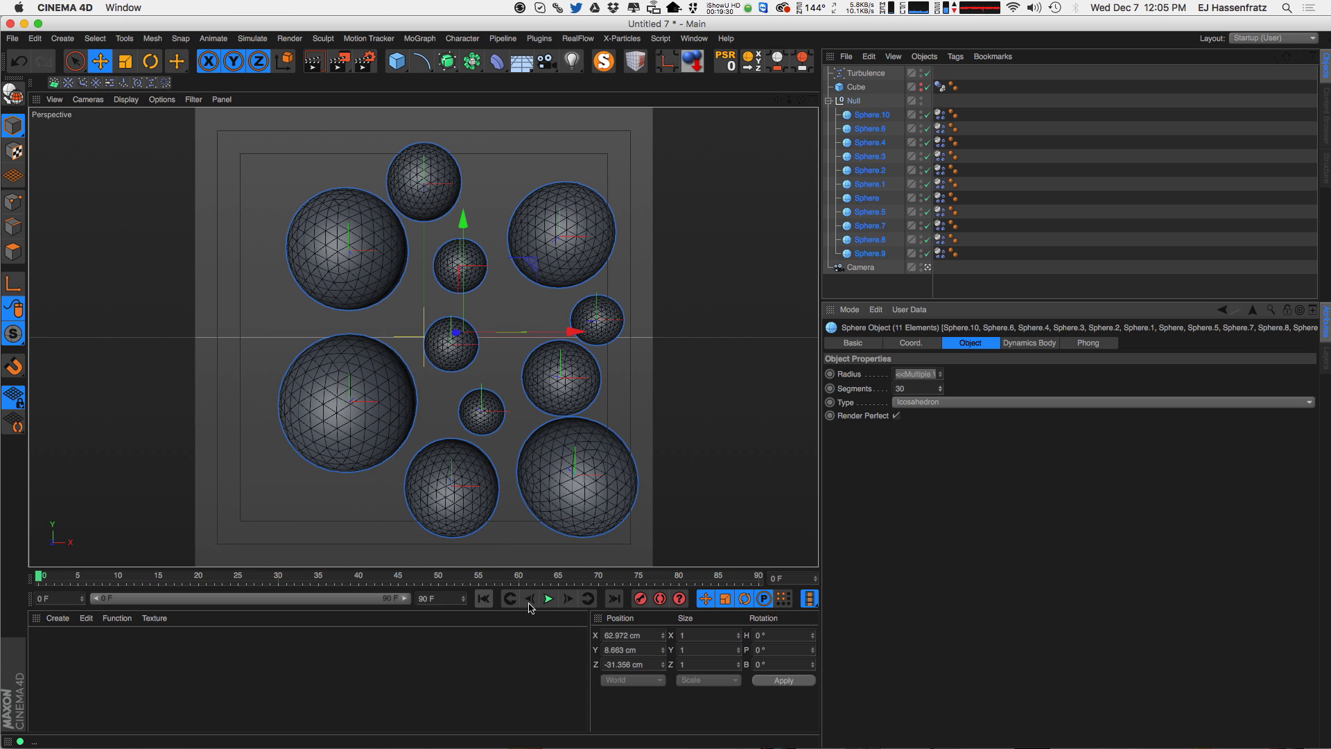
- Play the first frames of the simulation, return to the start and shift the large lower-right sphere slightly inward from the wall
left_click(548, 598)
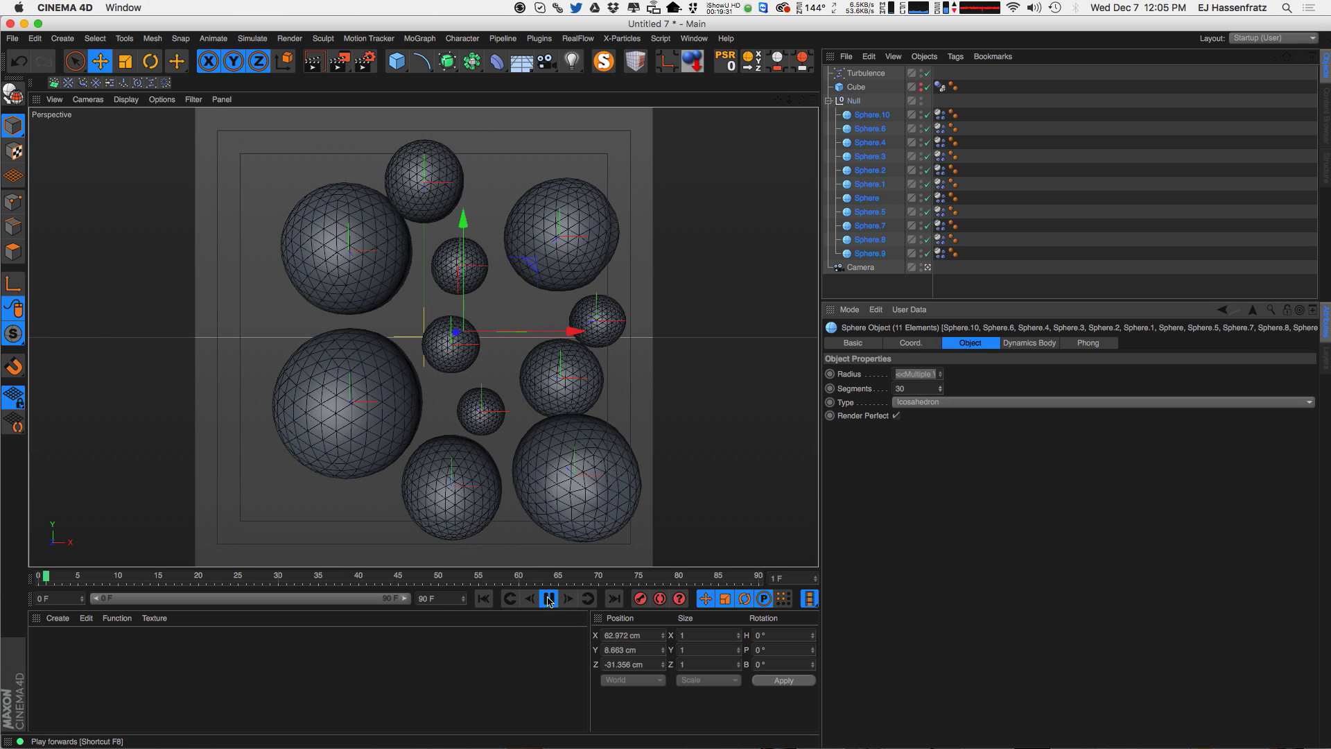
key("F7")
key("shift+f")
left_click(589, 506)
left_click_drag(641, 408, 629, 413)
left_click(383, 431)
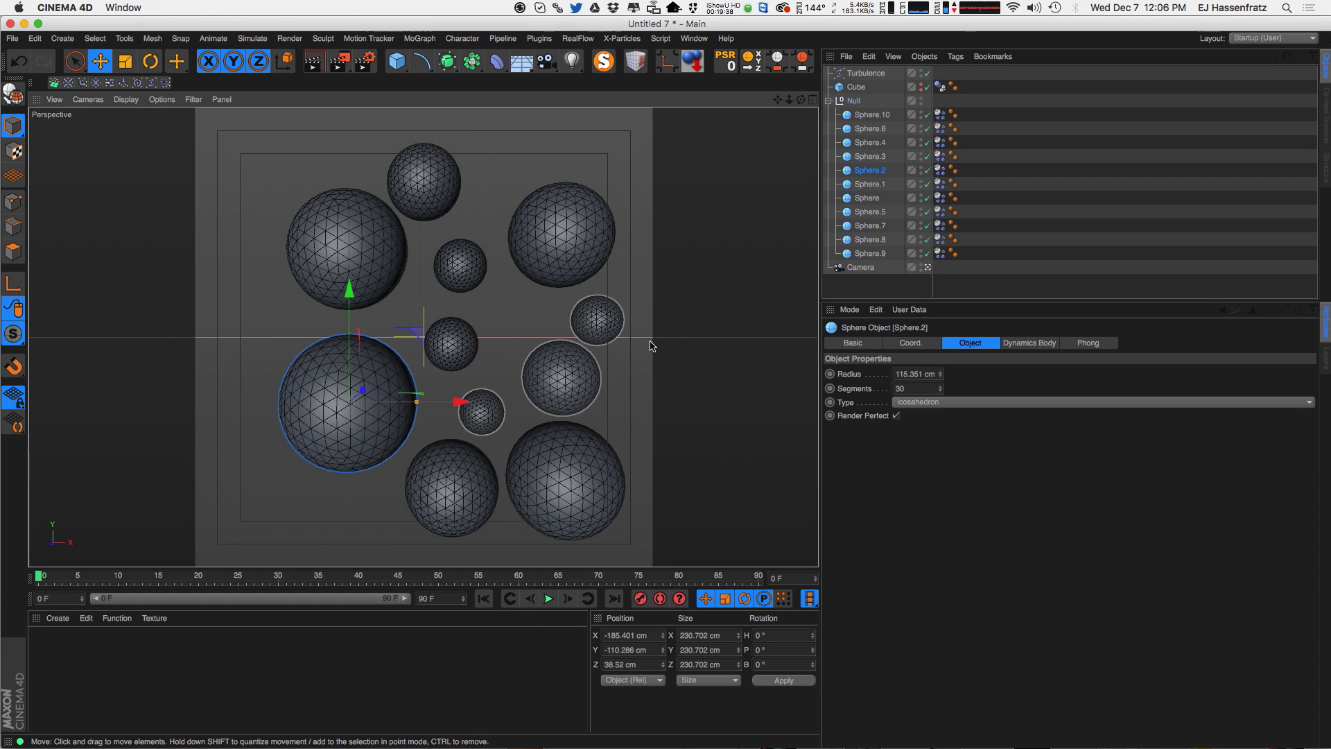
- Unhide the cube and set the sphere group null's position to 0 cm on X, Y and Z
left_click(928, 86)
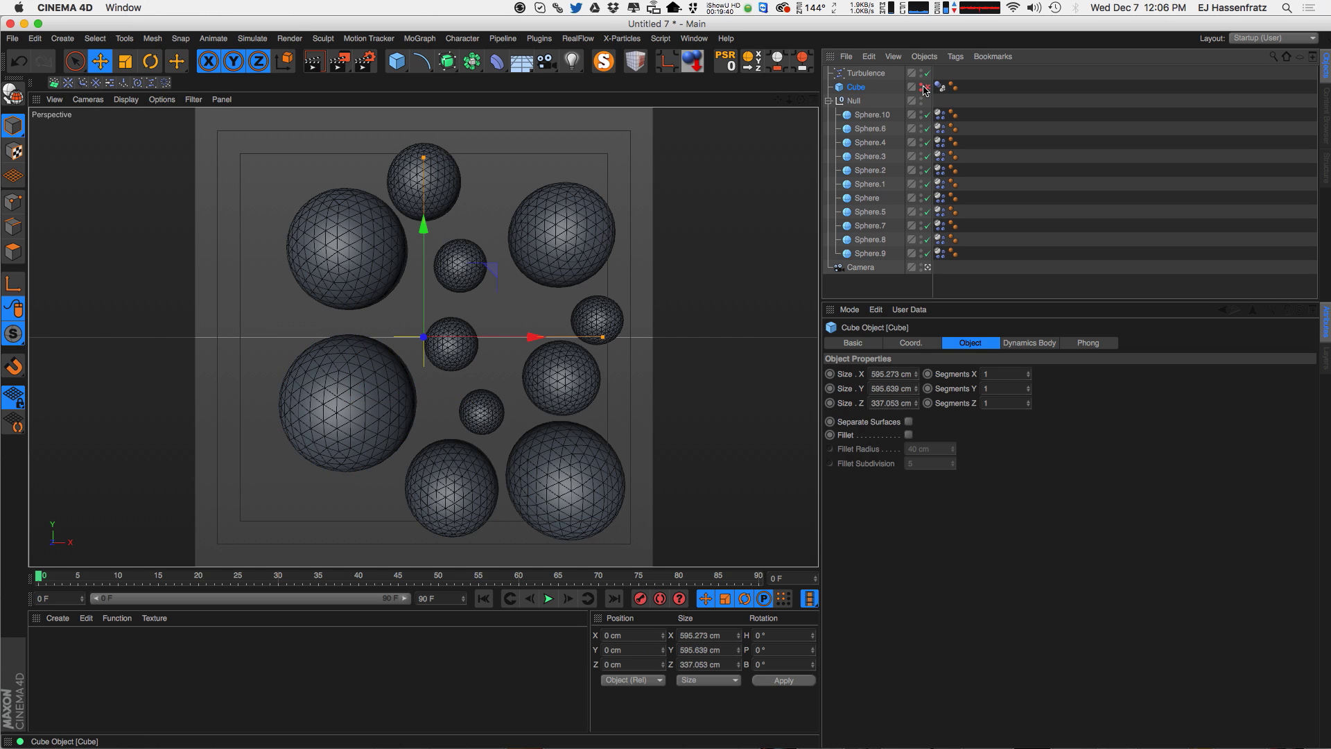
left_click(921, 84)
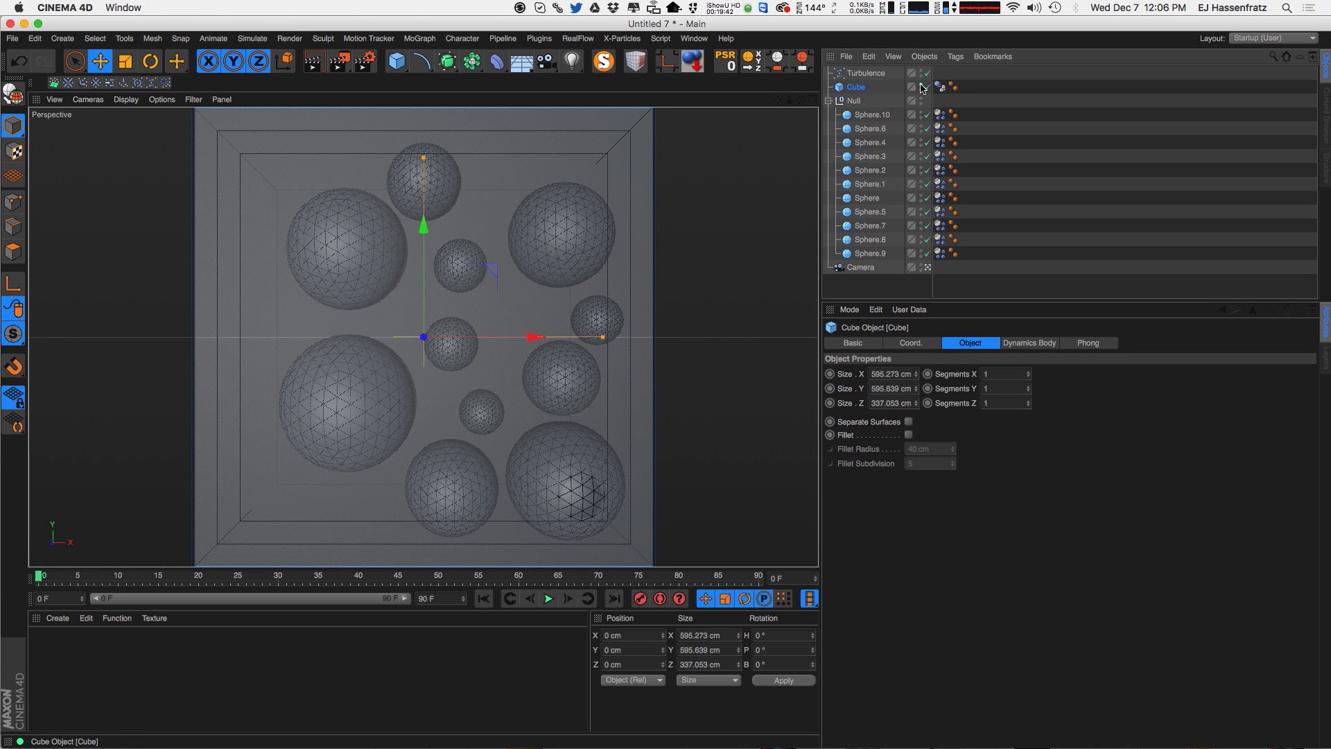
left_click(854, 101)
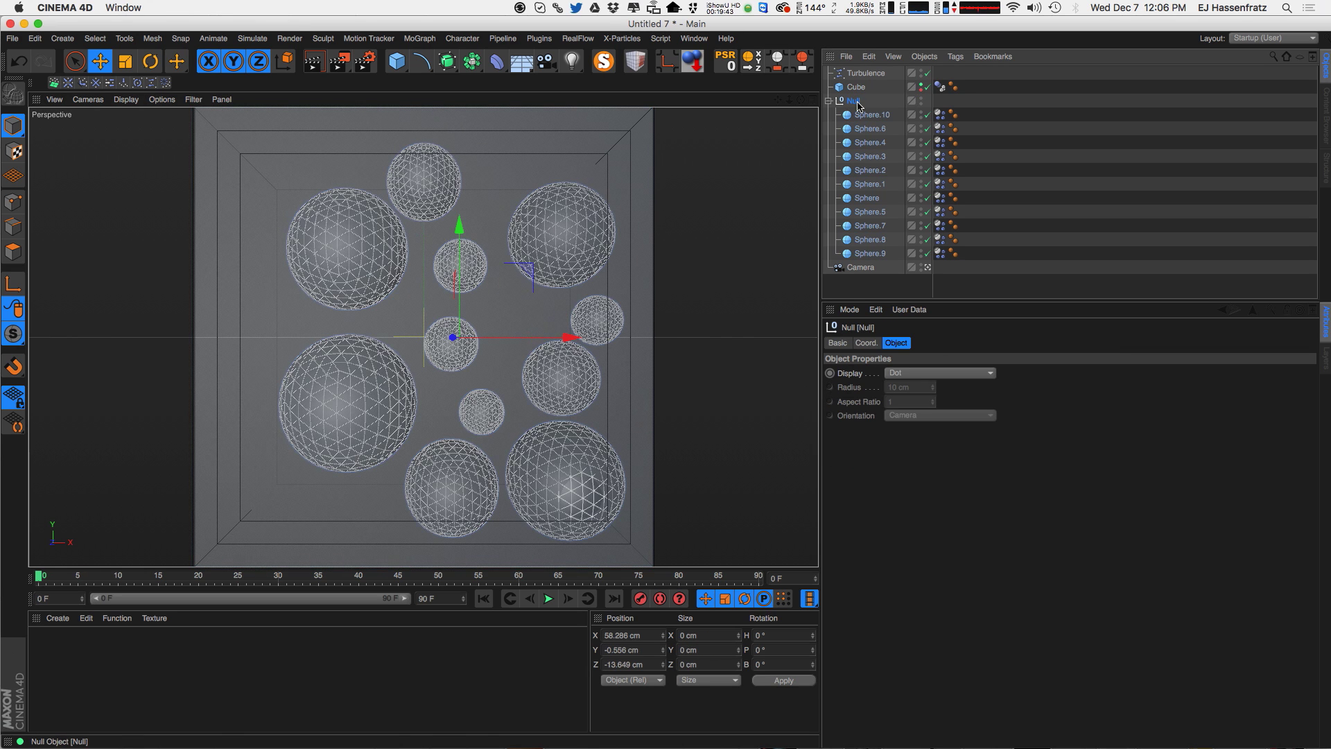
left_click(864, 343)
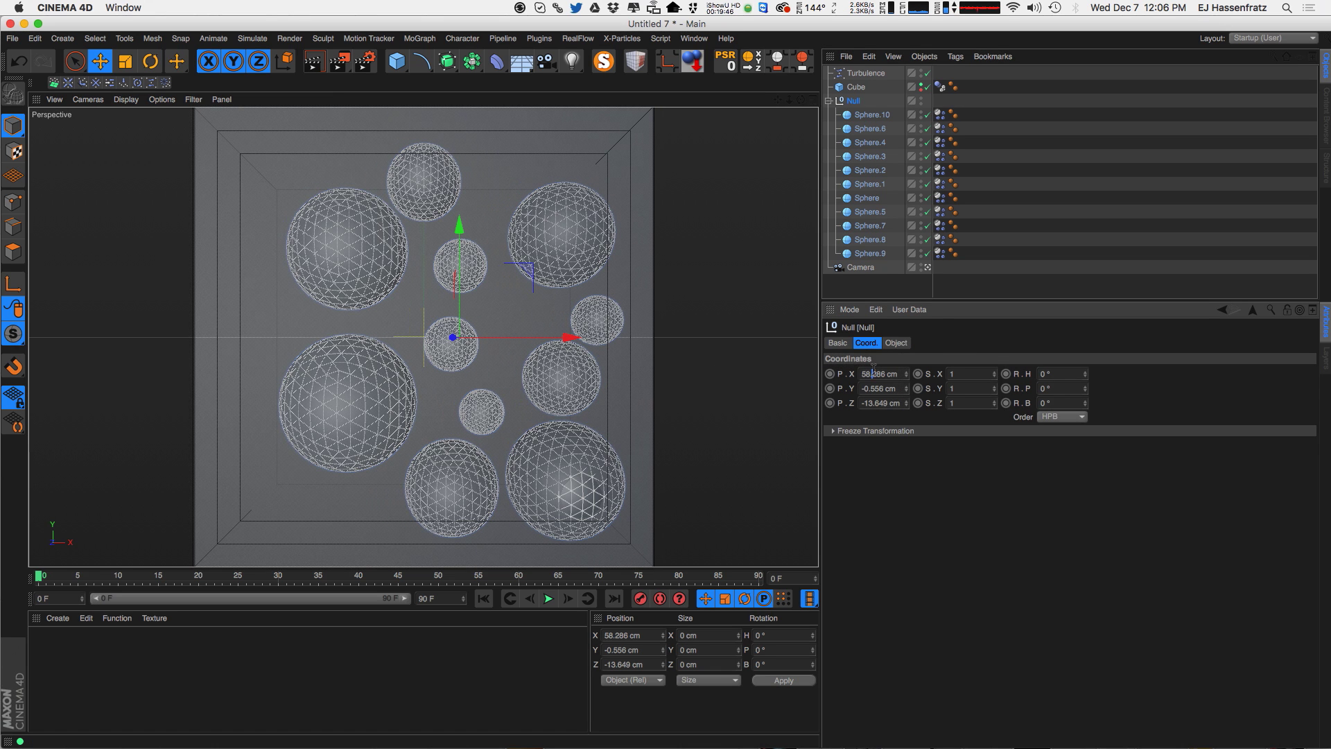
type("0")
key("Tab")
type("0")
key("Tab")
type("0")
key("Return")
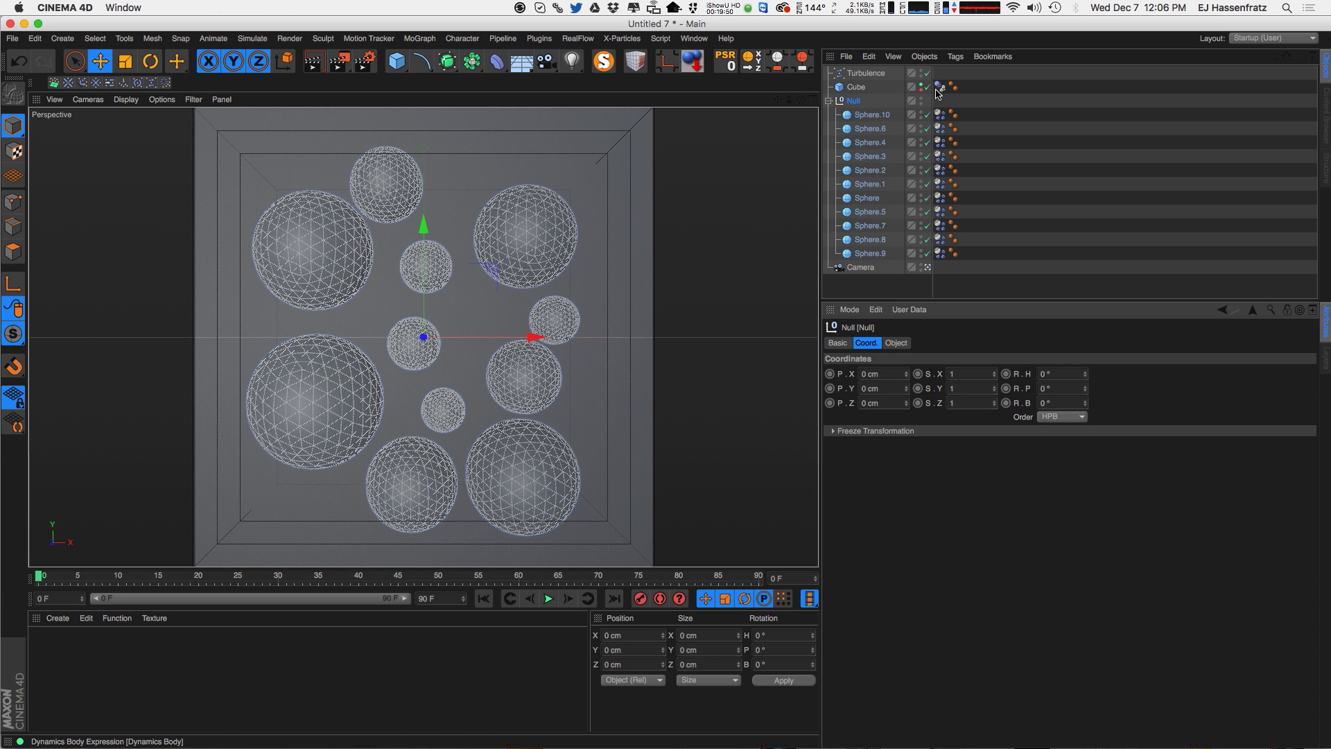
- Hide the cube, nudge the small centre sphere and move Sphere.2 to about X -196 cm, Y -115 cm
left_click(539, 263)
left_click(920, 85)
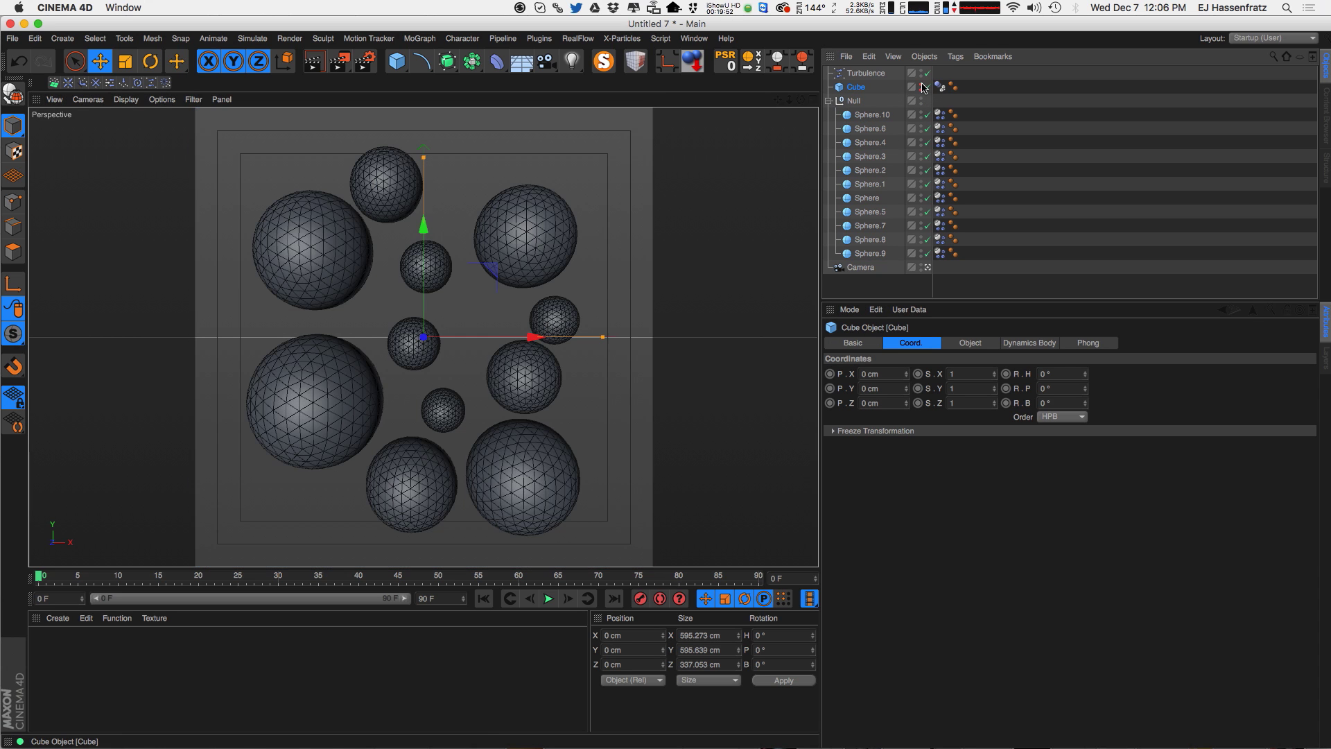
left_click(532, 500)
left_click(415, 353)
left_click(325, 388)
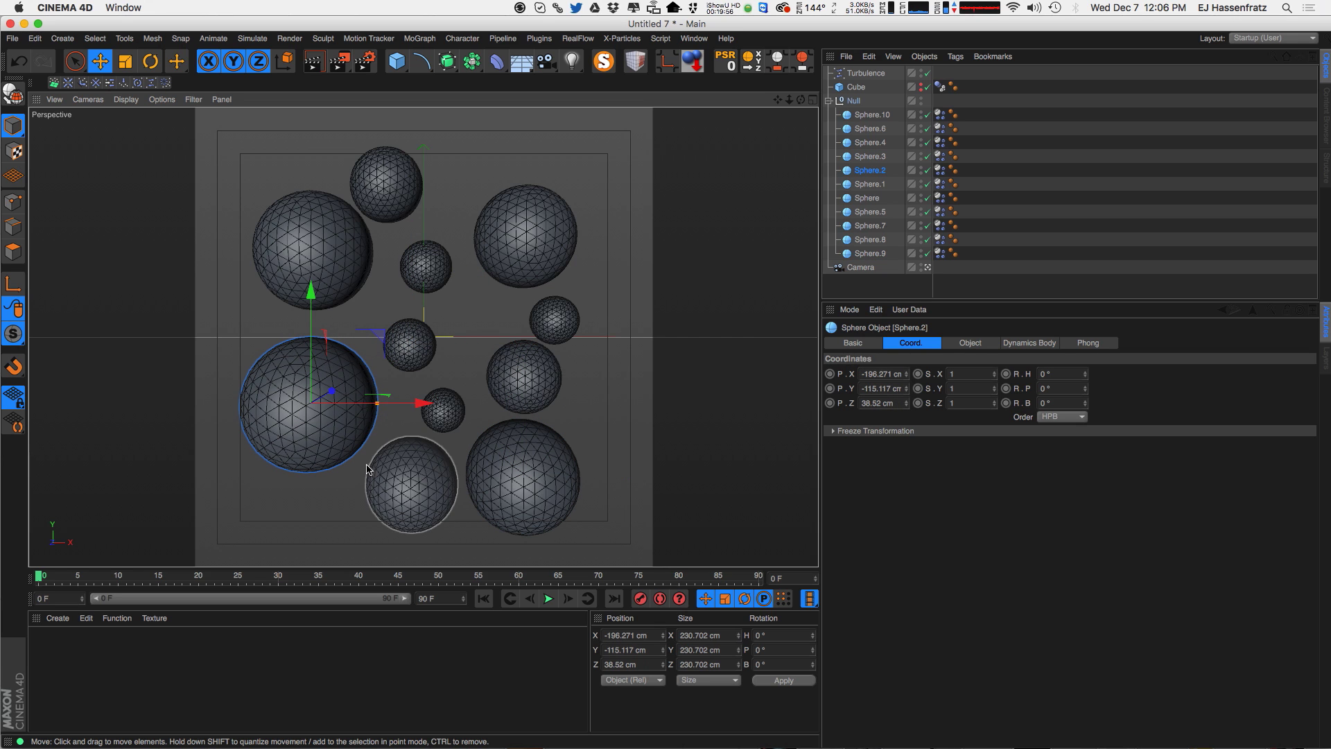
- Play the soft body simulation to about frame 11 and return to the first frame
left_click(549, 598)
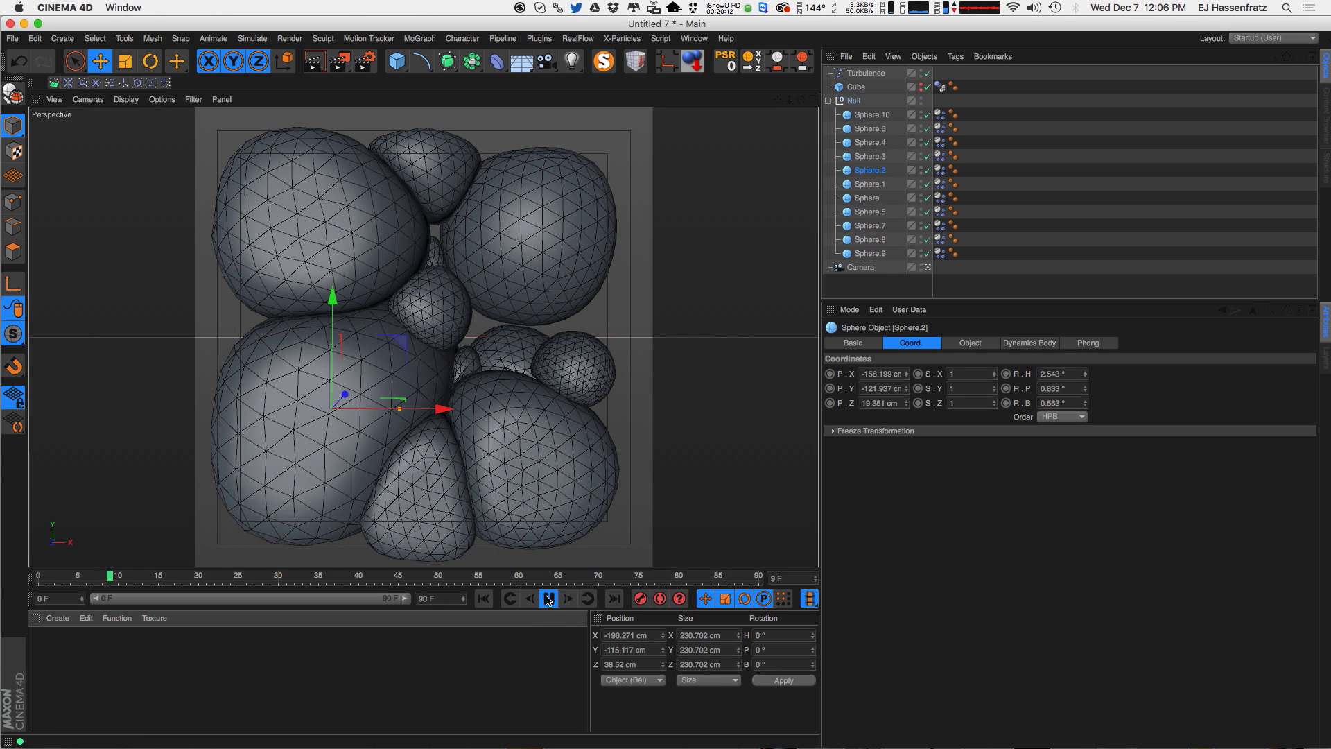
left_click(551, 600)
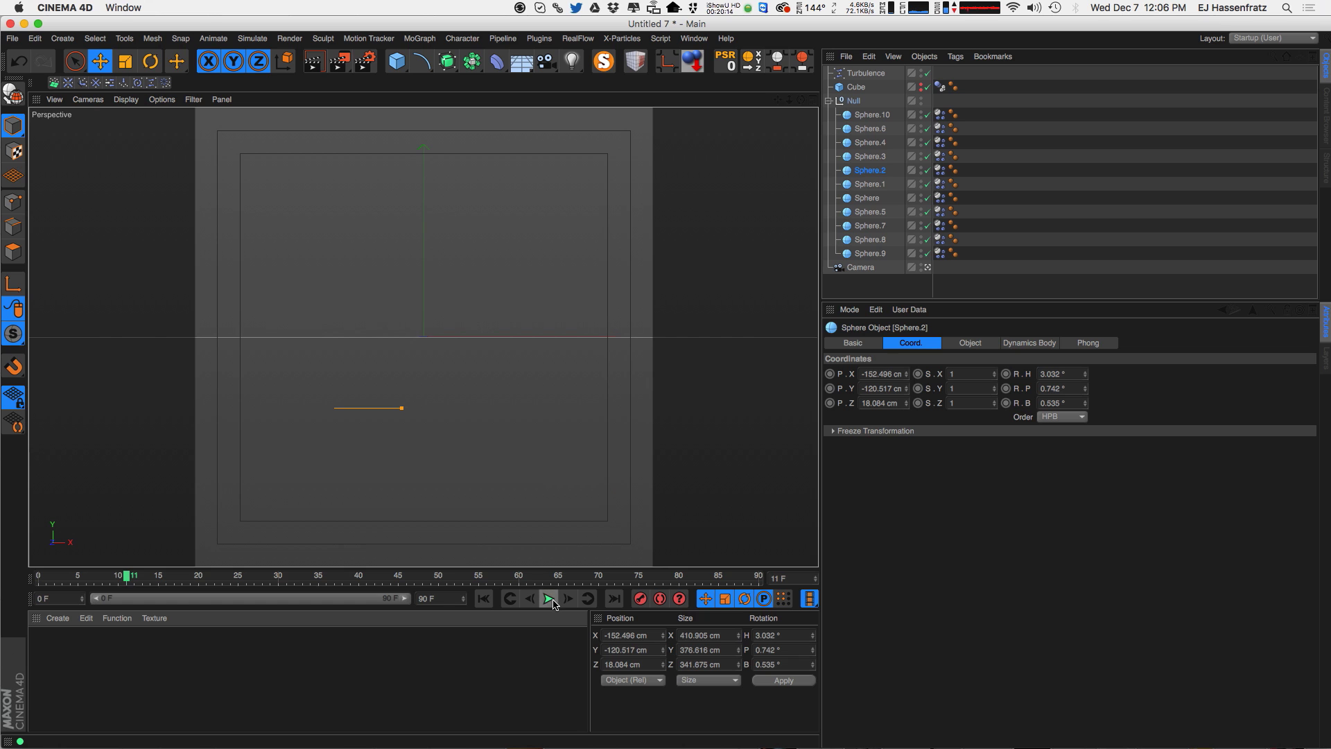
left_click(483, 598)
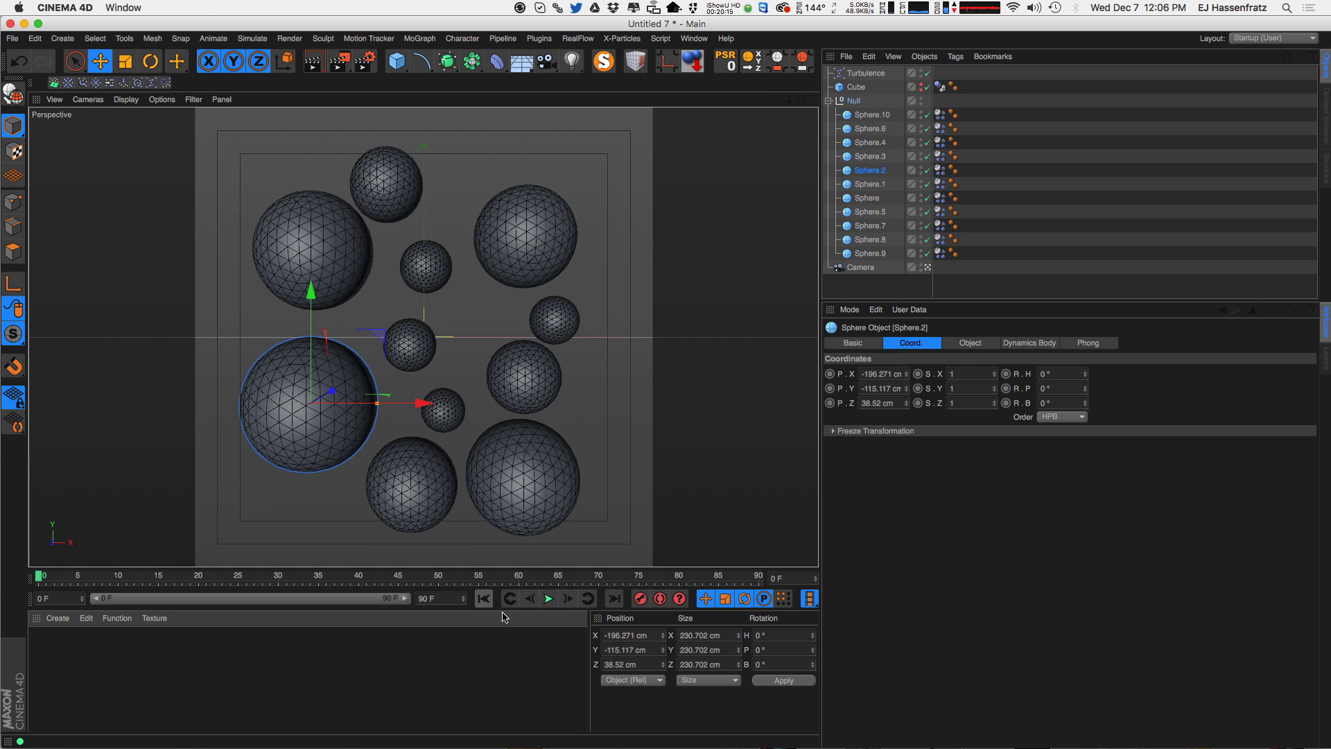
- Set the soft body pressure to 35 in the dynamics tags of all the spheres and play the first frames
left_click(939, 115)
left_click(940, 254, "shift")
double_click(922, 679)
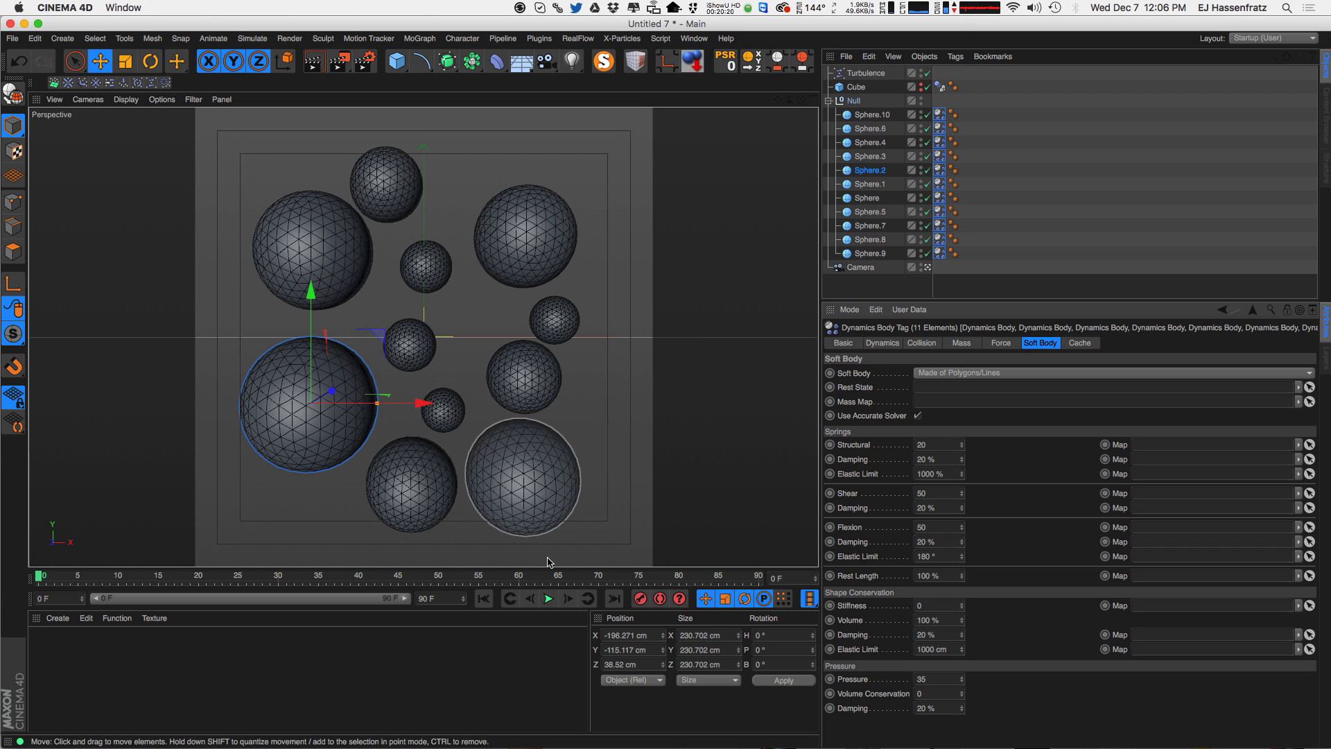
left_click(549, 600)
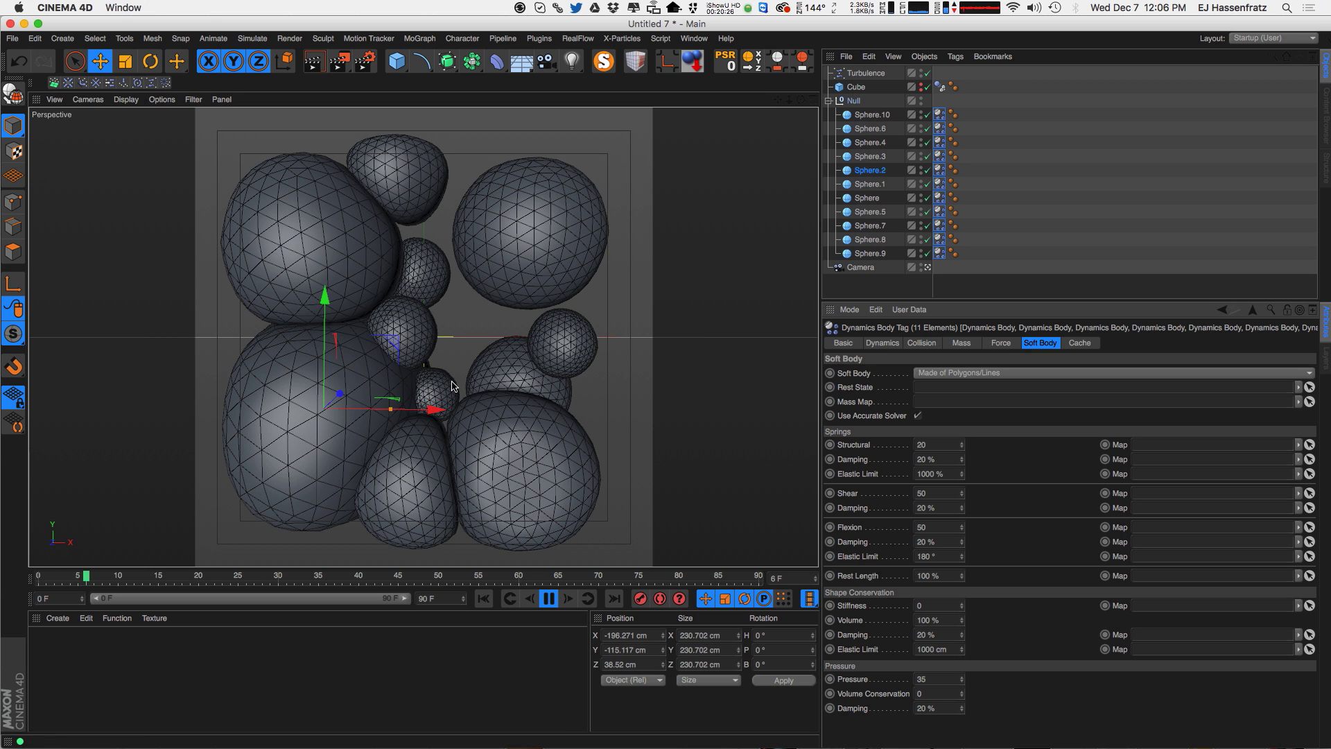
key("F8")
- Turn off Render Perfect for all the spheres, from Sphere.10 to Sphere.9
left_click(871, 115)
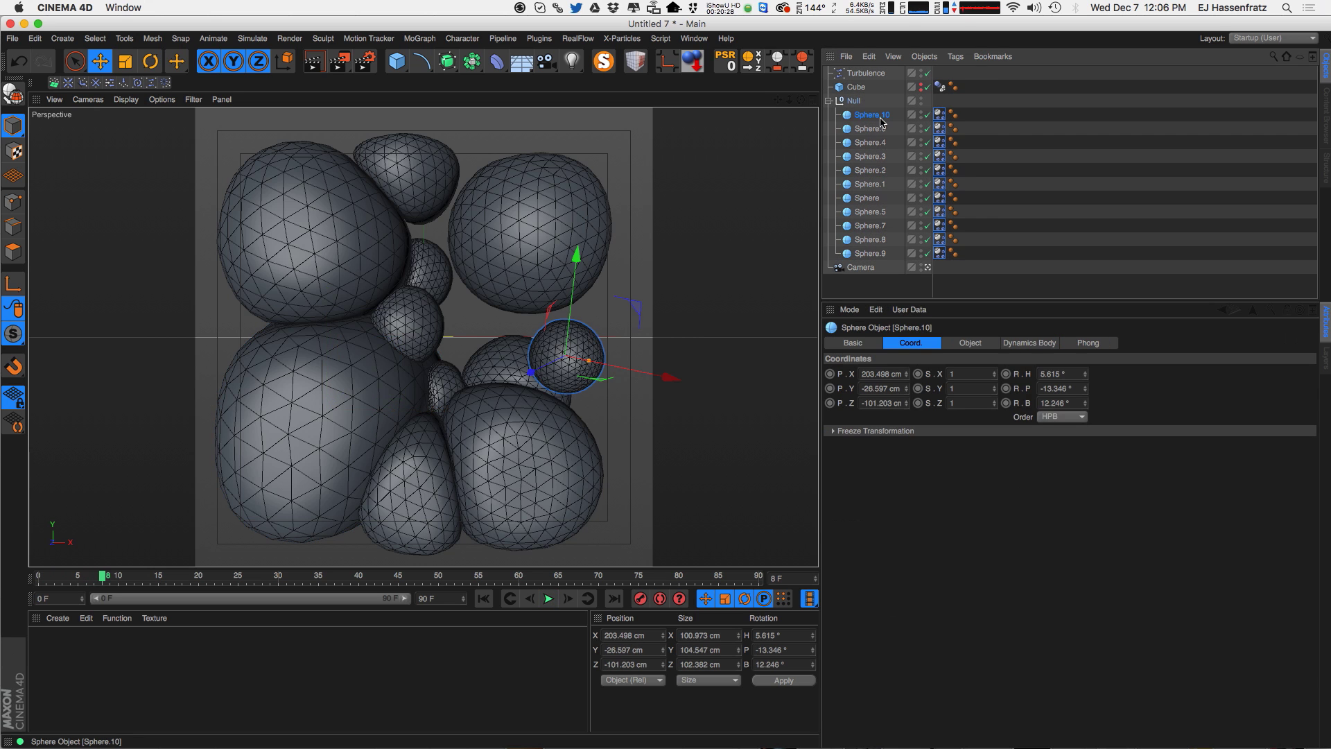
left_click(876, 241, "shift")
left_click(867, 254)
left_click(872, 115, "shift")
left_click(970, 343)
left_click(901, 344)
left_click(968, 345)
left_click(899, 417)
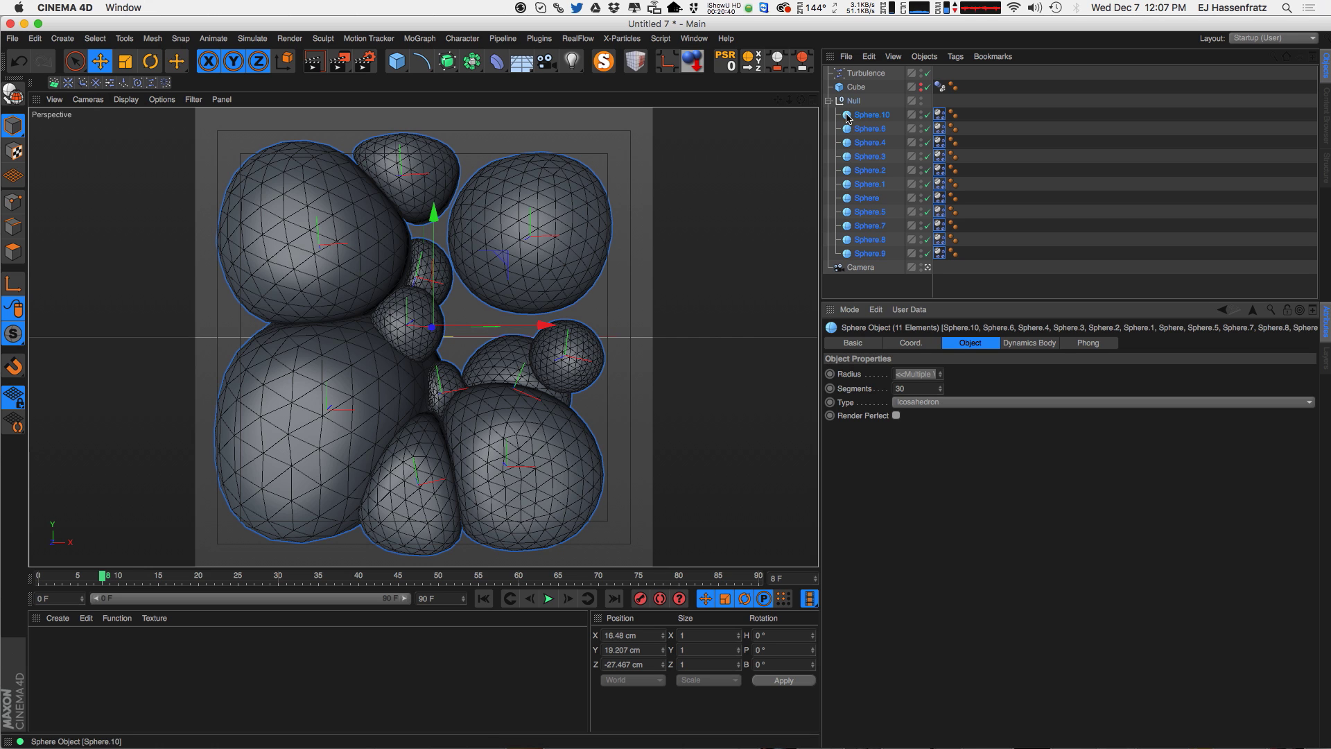
- Rename the null to Sphere Null and place it under a new Subdivision Surface
double_click(867, 101)
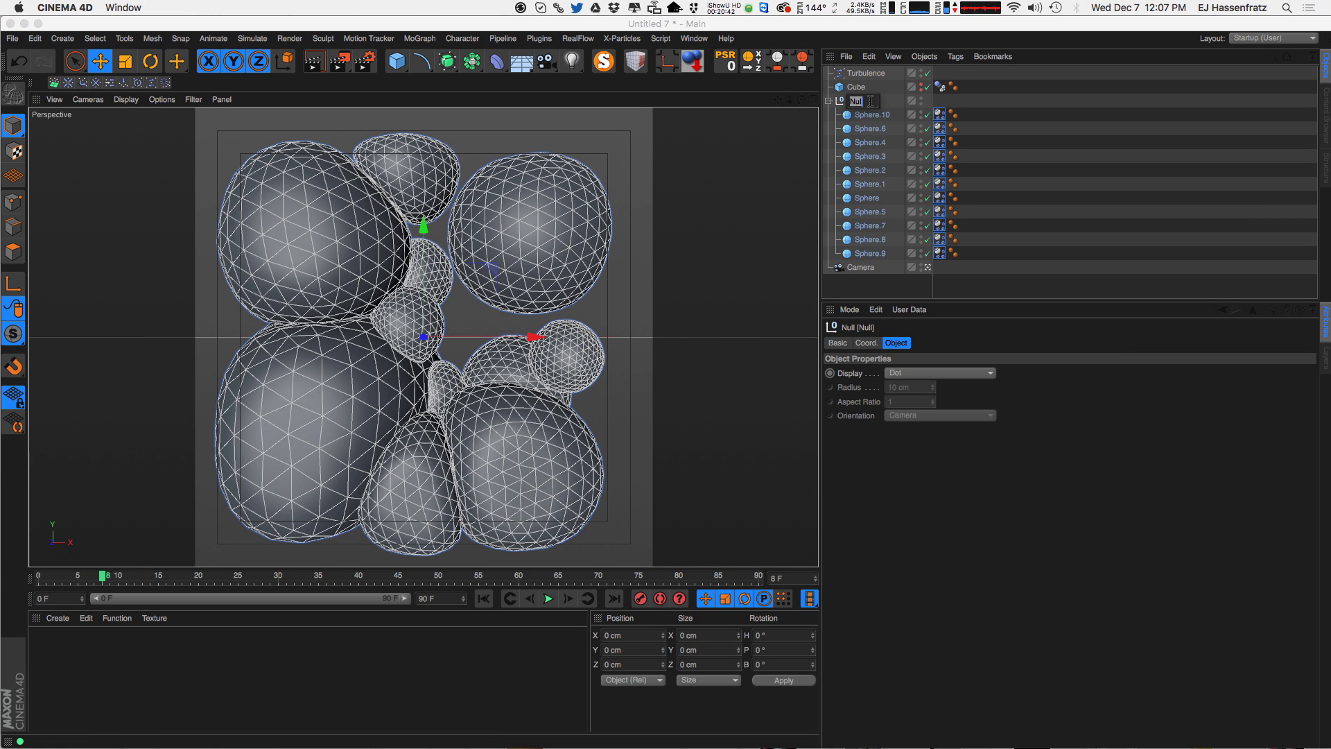
type("Sphere Null")
key("Return")
left_click_drag(448, 63, 473, 79)
left_click_drag(869, 266, 872, 105)
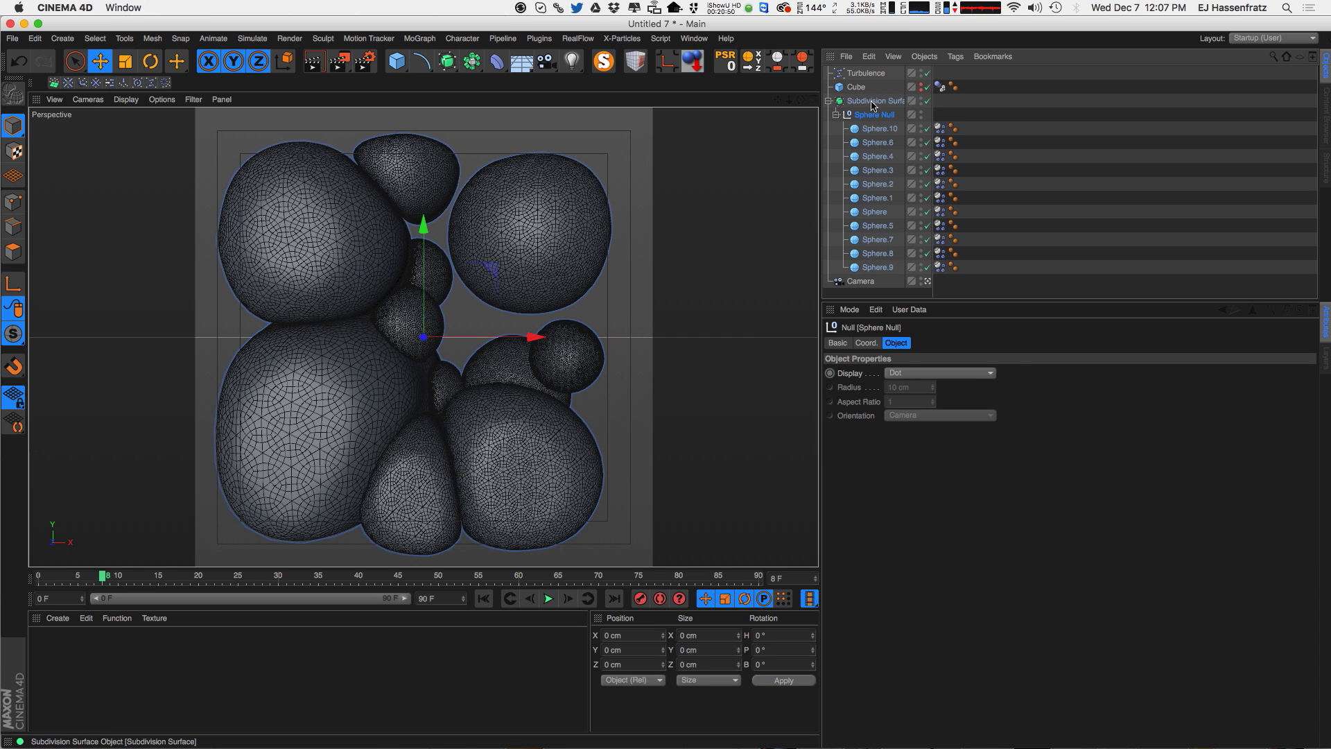
- Set the Subdivision Surface's renderer subdivision to 3, render the view and return to the first frame
left_click(872, 100)
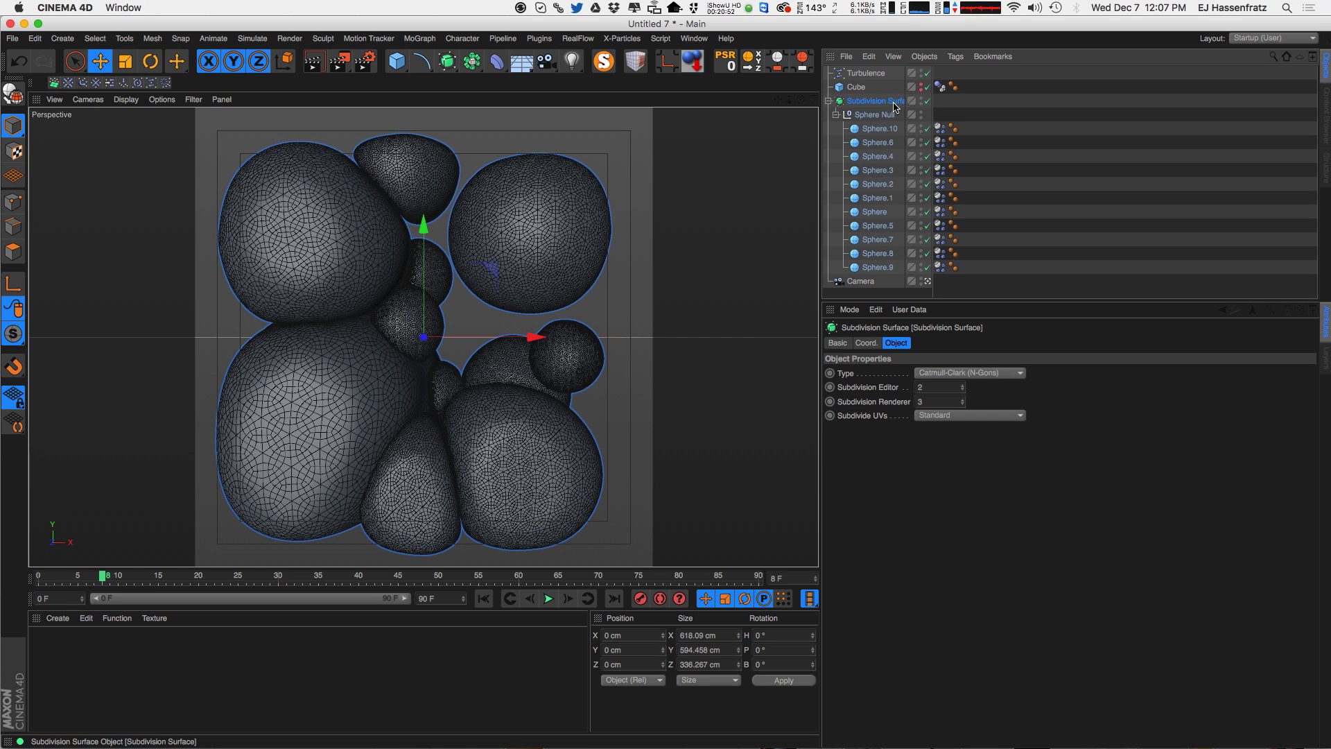
left_click(919, 402)
left_click_drag(954, 401, 905, 401)
type("3")
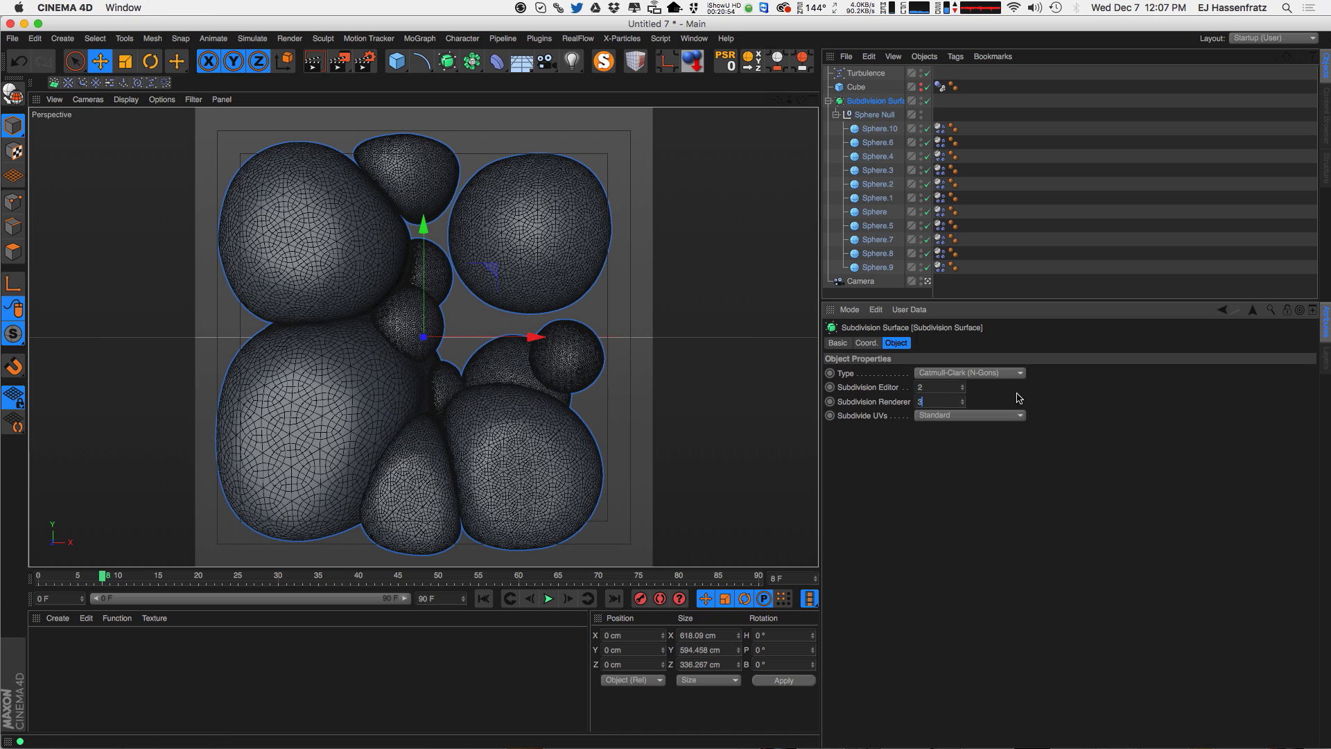
key("super+r")
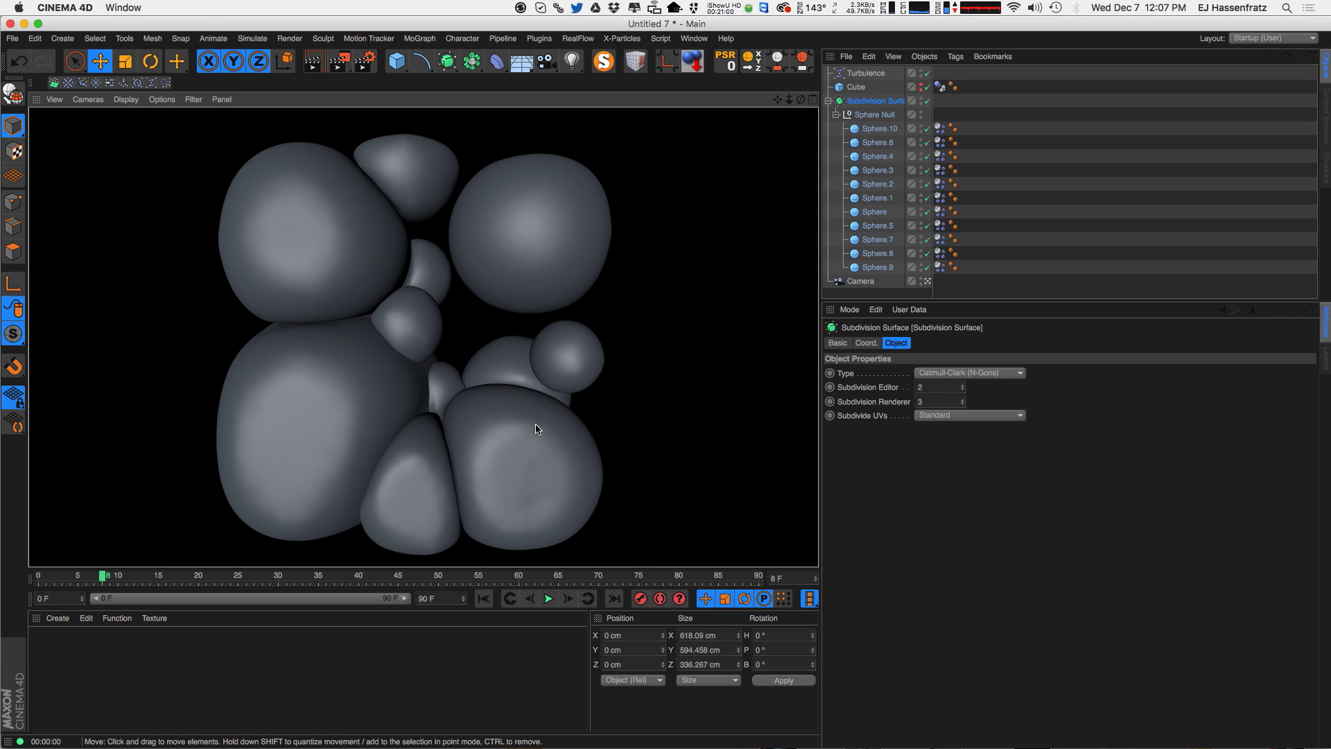
left_click(484, 598)
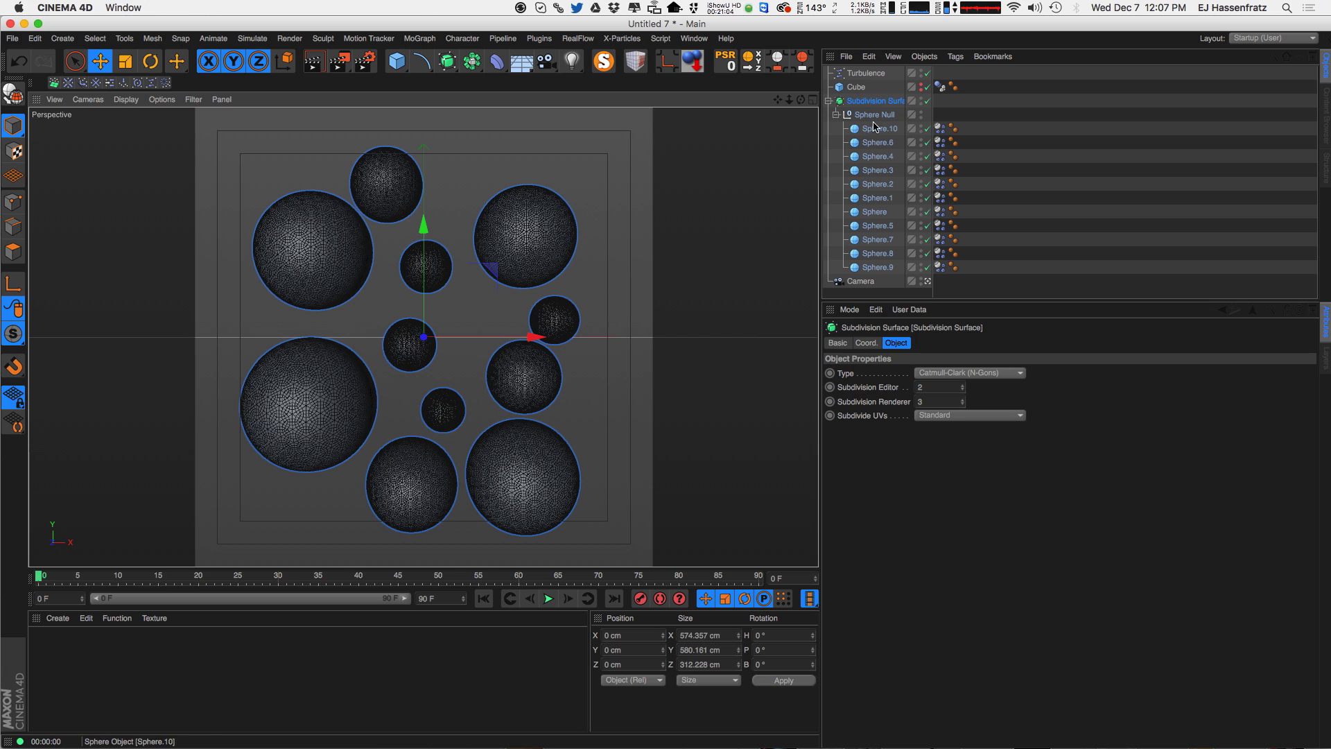
- Widen the object name column and review the spheres' segment setting alongside the Subdivision Surface settings
left_click_drag(932, 110, 962, 111)
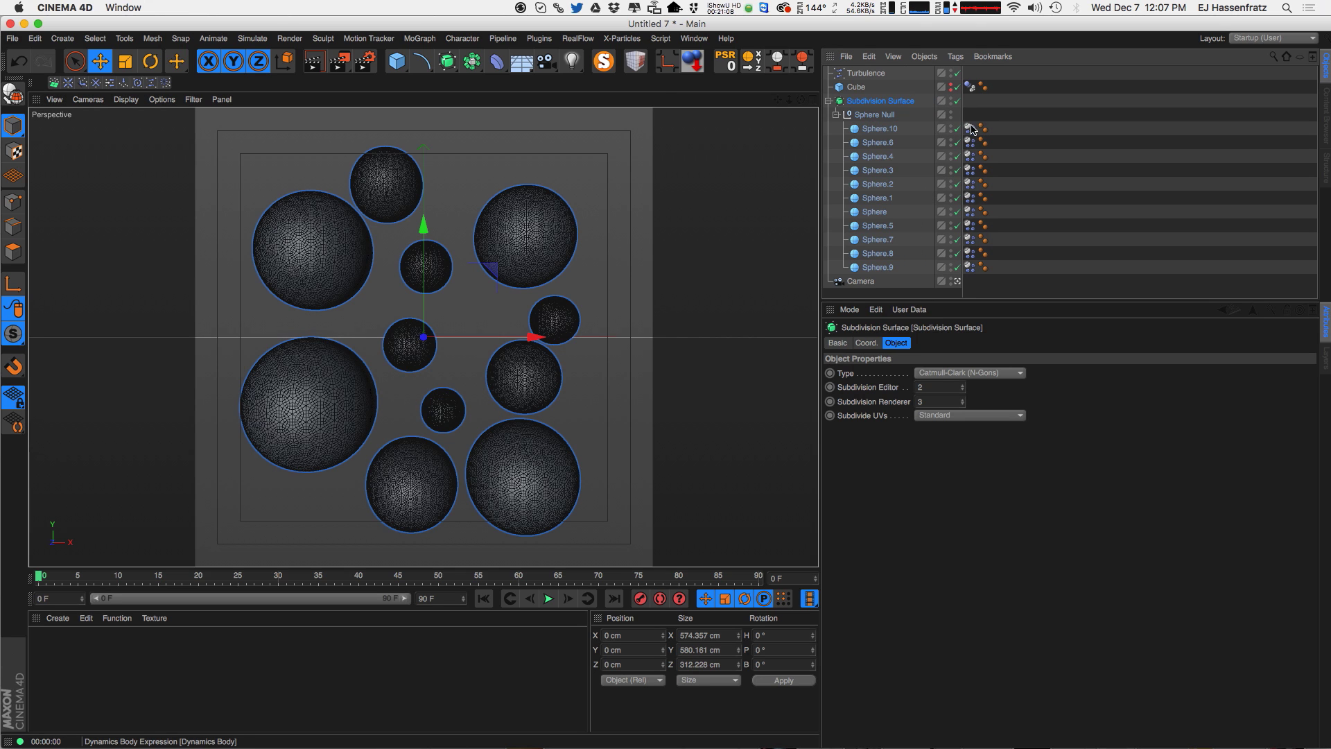
left_click(880, 129)
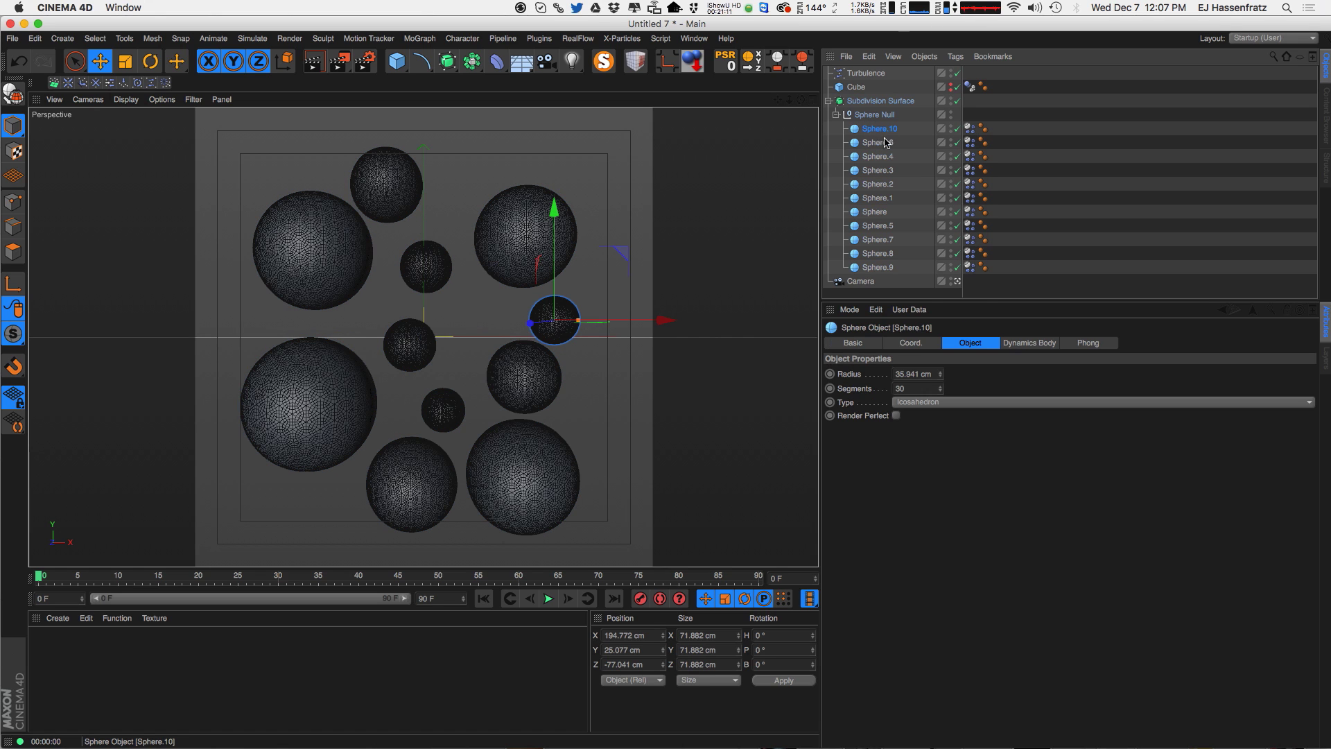
left_click(878, 268, "shift")
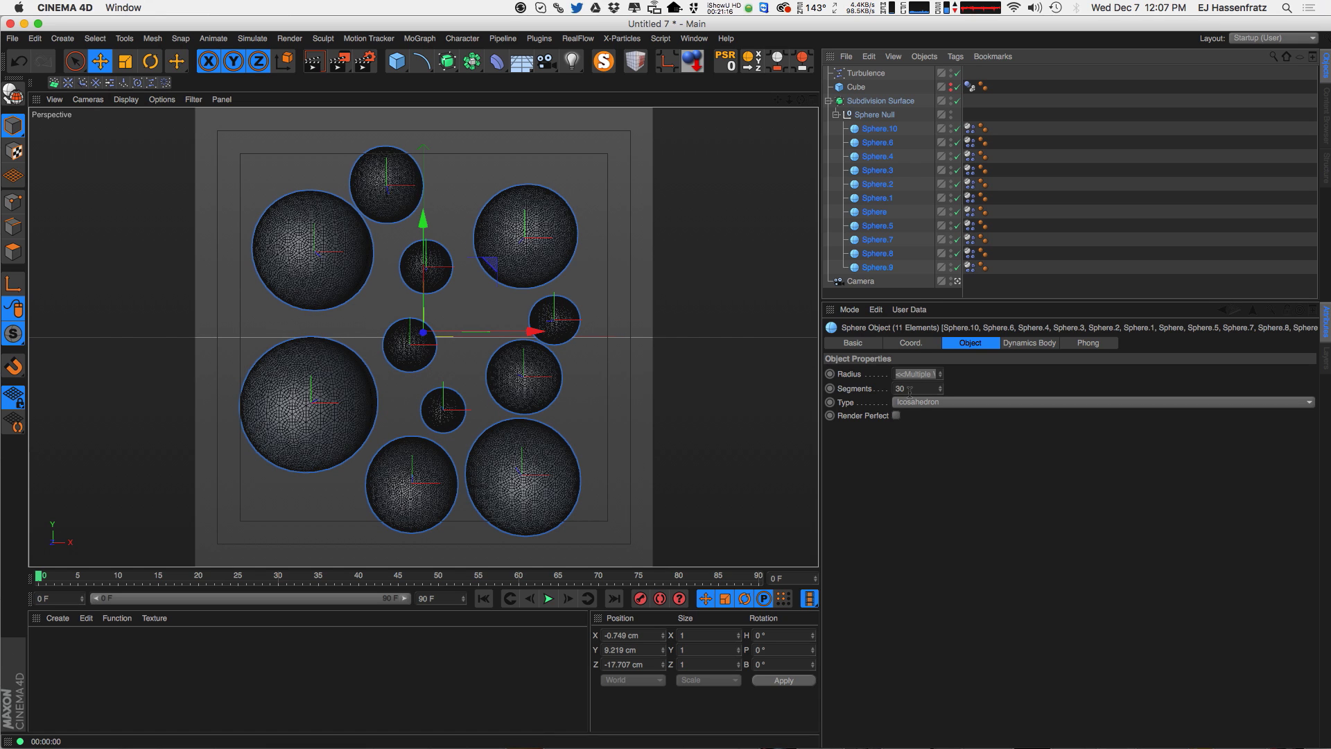
left_click(881, 101)
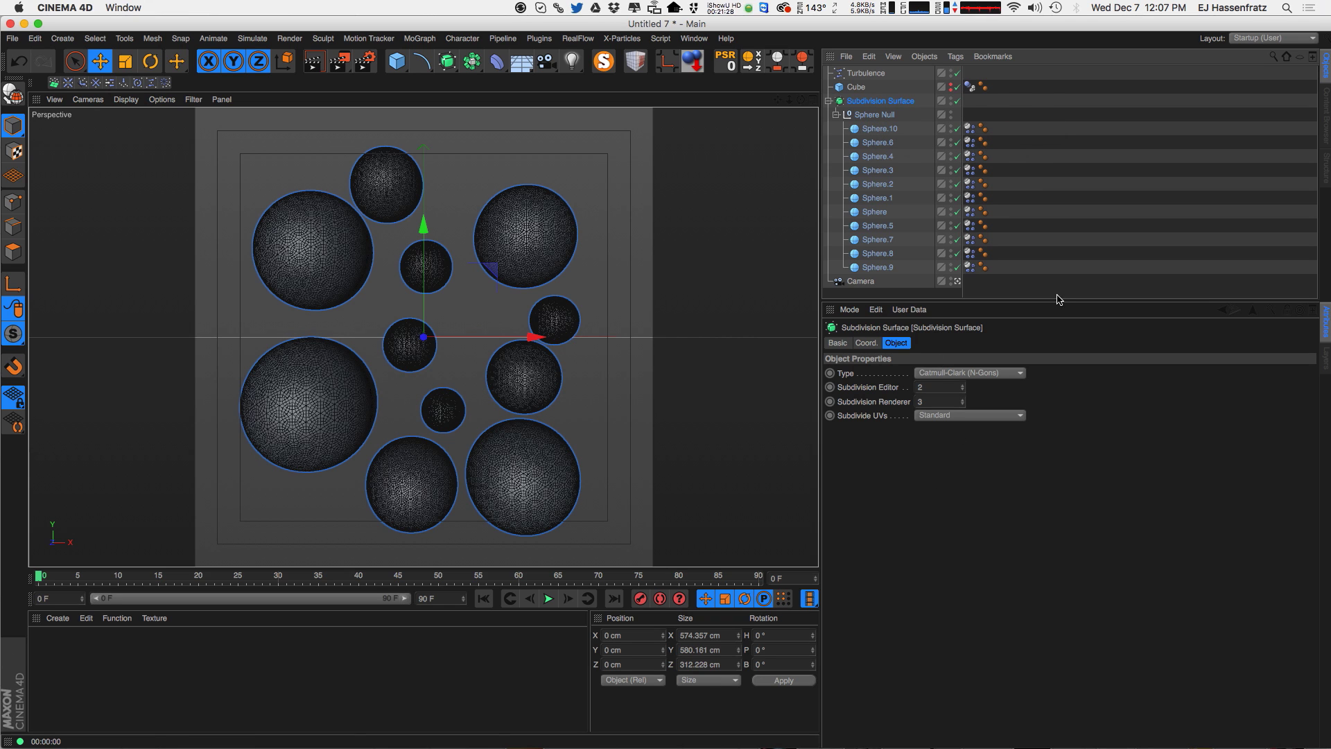
- Play the simulation to about frame 10, display the viewport shaded without wireframe lines and return to the first frame
left_click(548, 598)
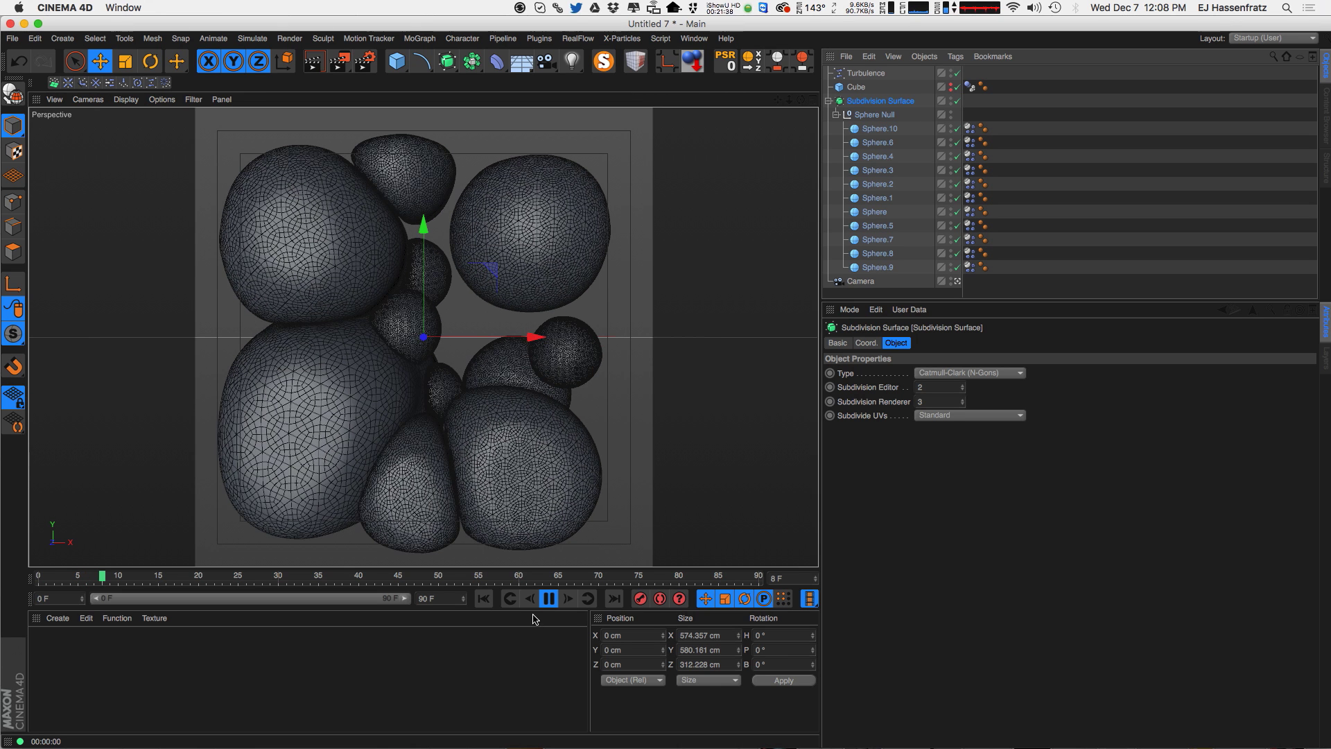
left_click(549, 599)
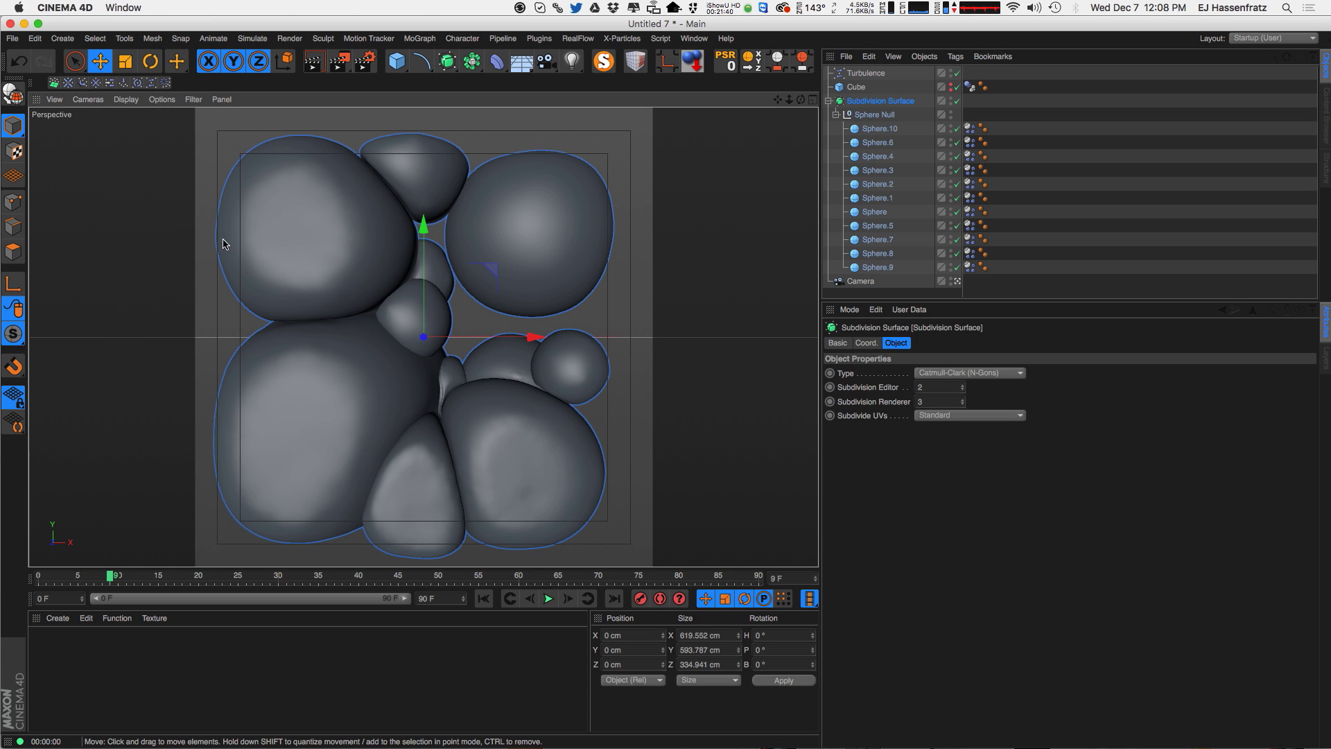
left_click(547, 599)
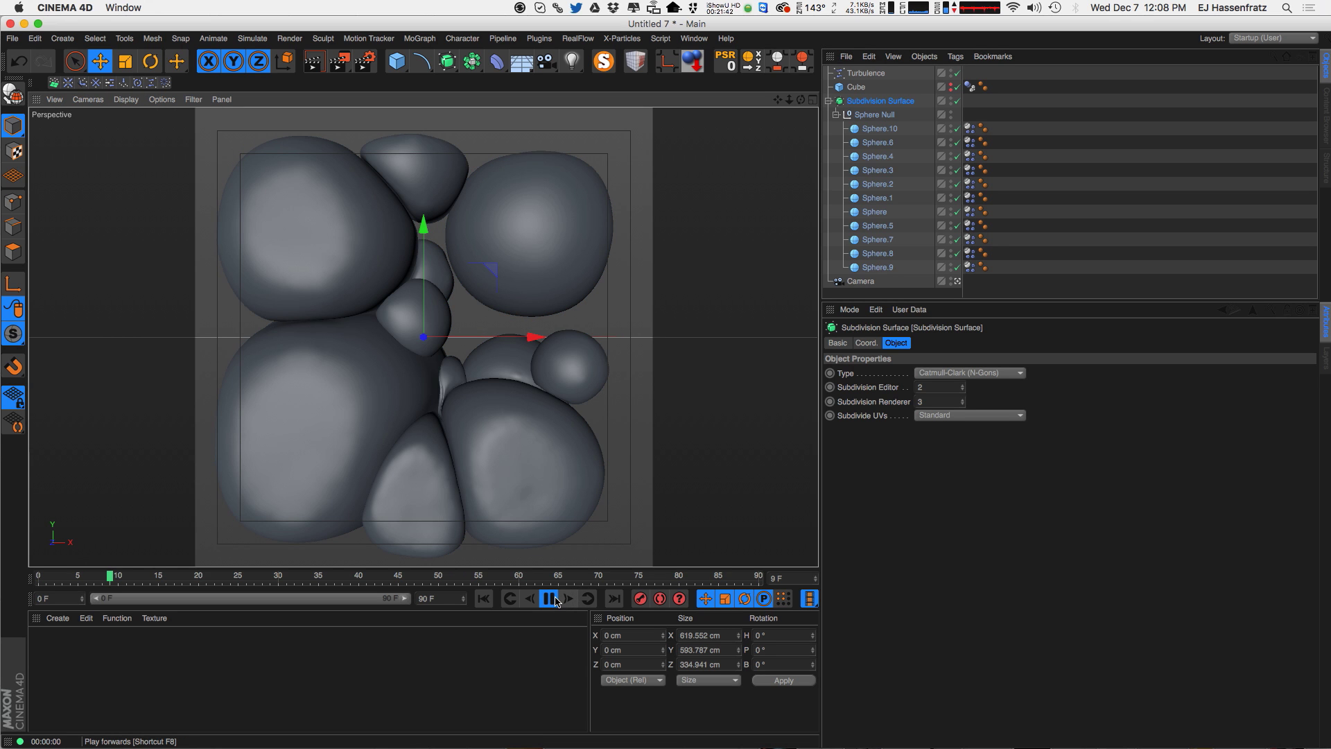
left_click(548, 599)
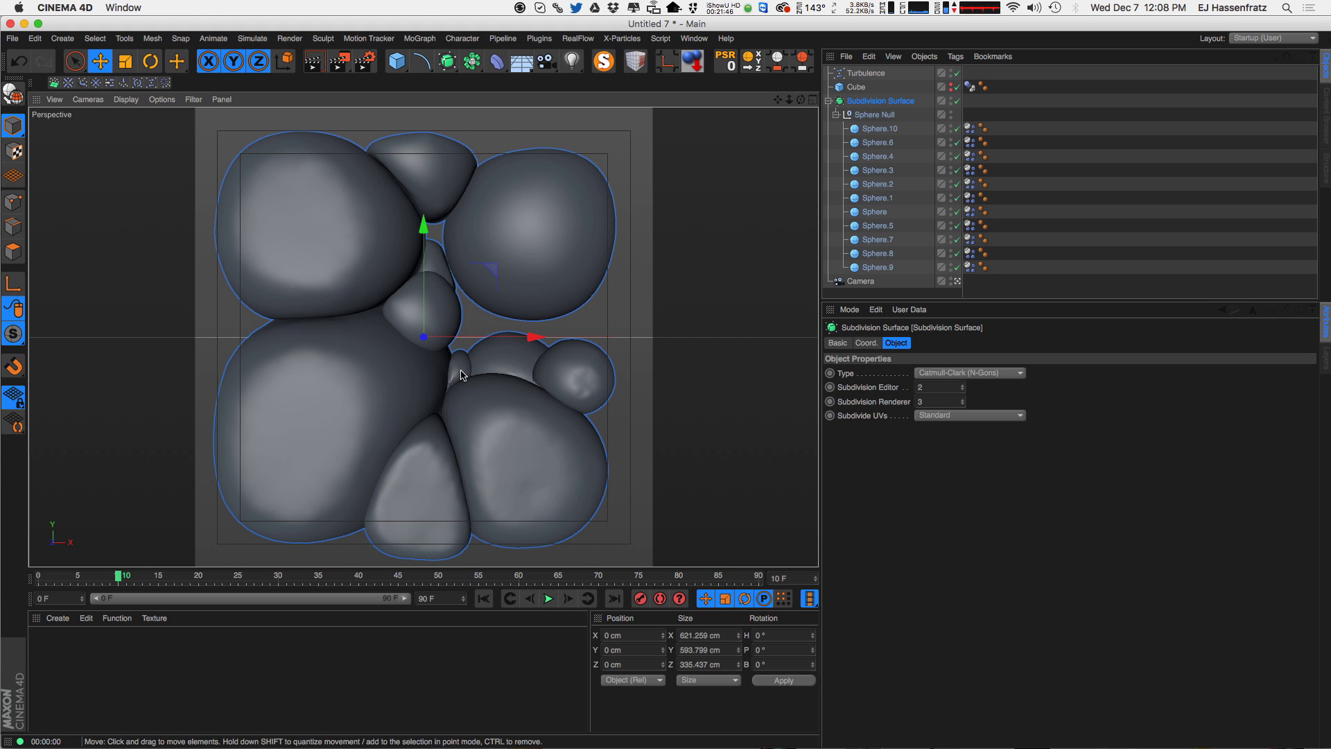
left_click(484, 598)
left_click(325, 426)
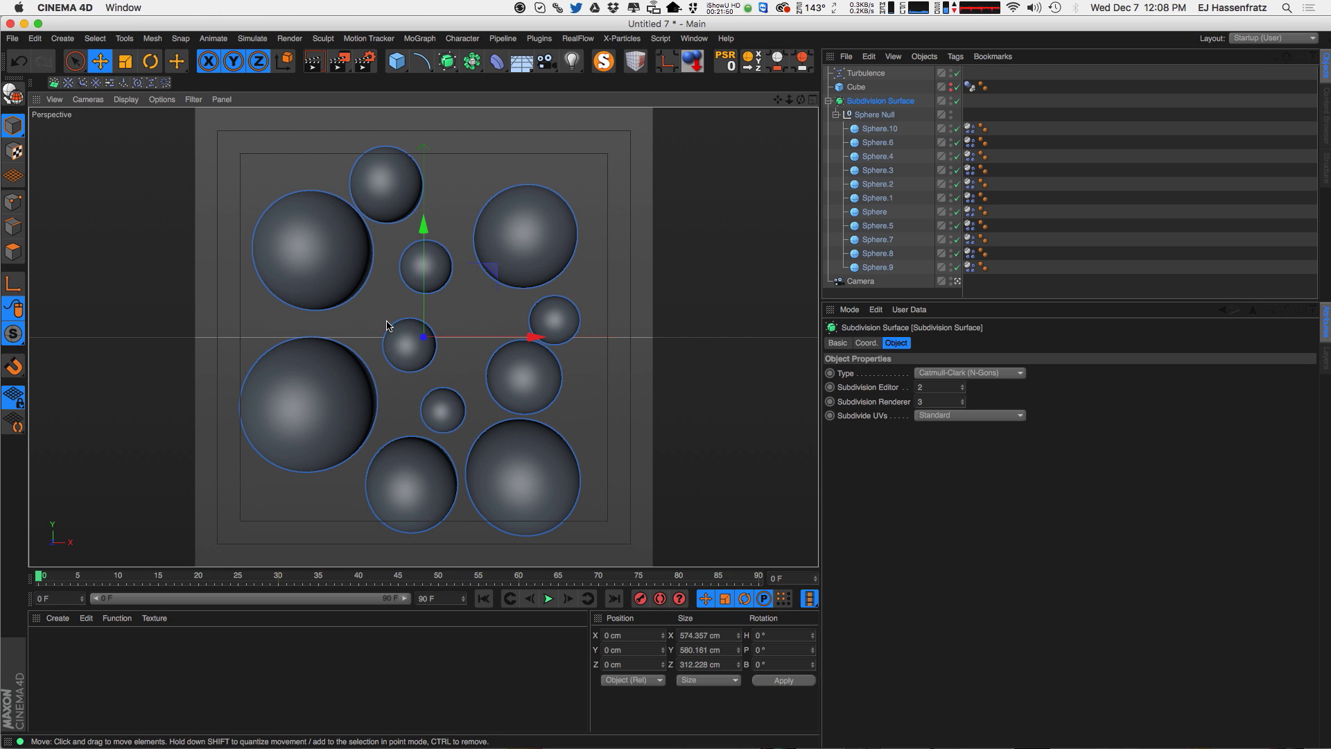
- Disable the Subdivision Surface that holds the Sphere Null
left_click(877, 267)
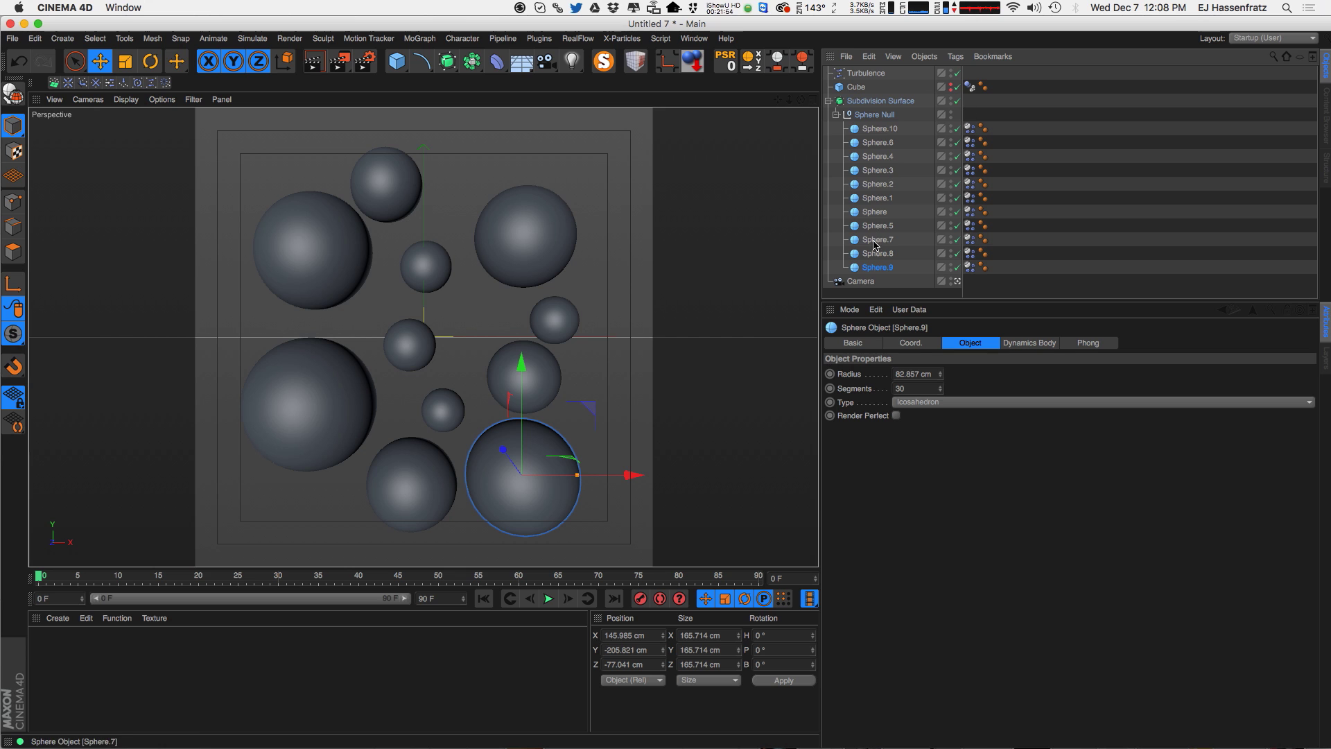
left_click(957, 101)
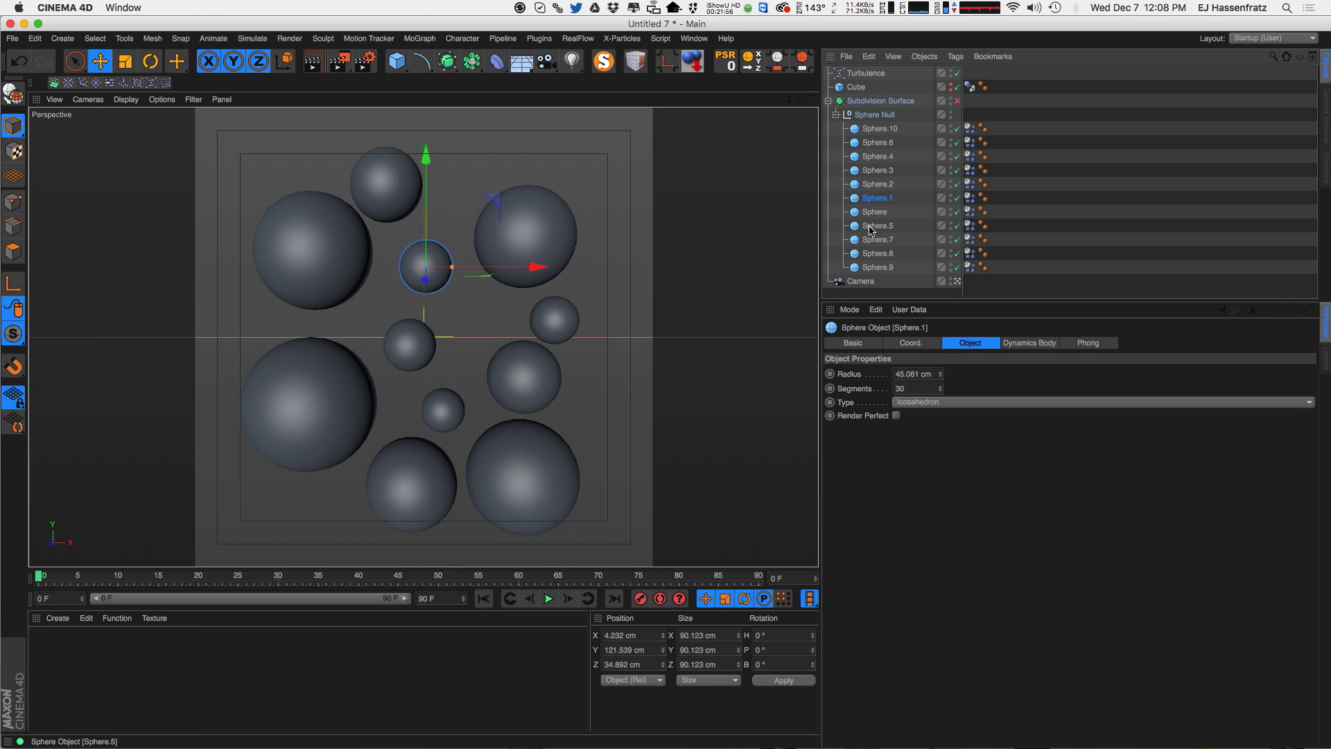
- Select the spheres in the Sphere Null one at a time to identify which is which in the viewport
left_click(860, 294)
left_click(872, 268)
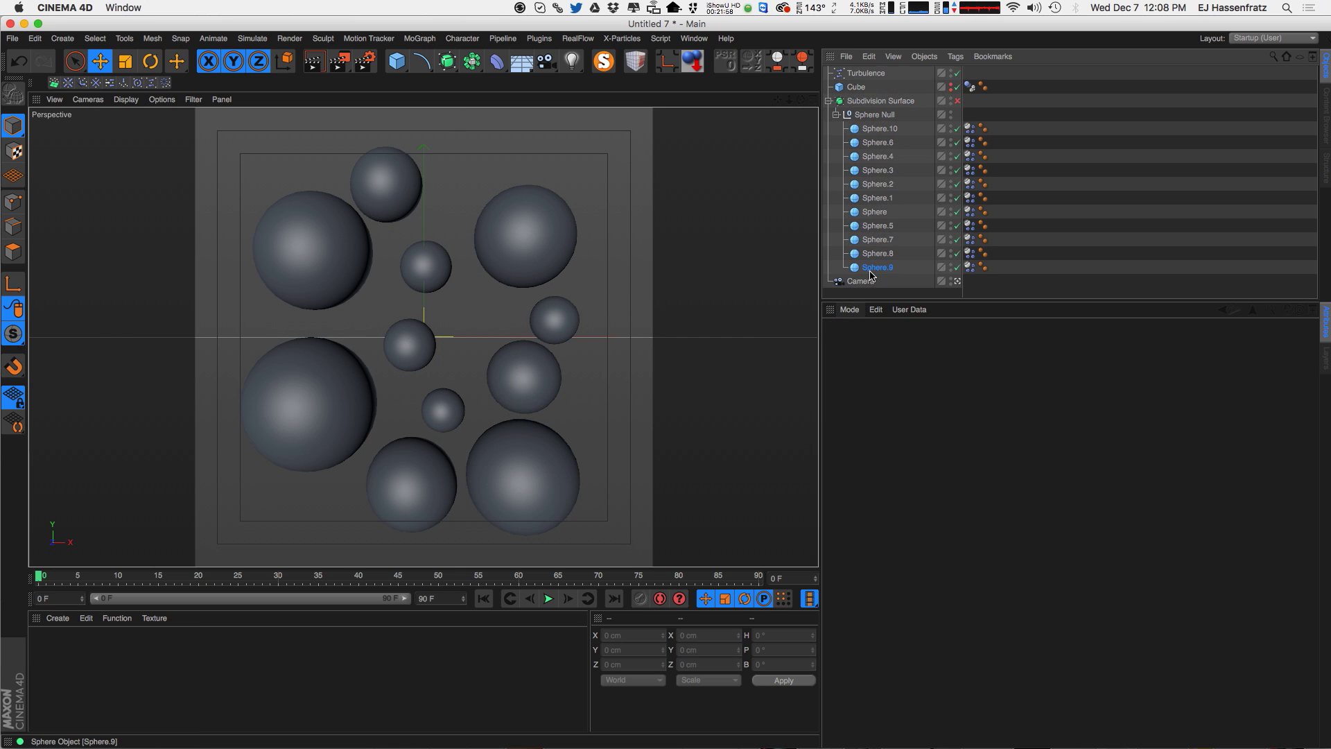
left_click(874, 253)
left_click(875, 239)
left_click(873, 210)
left_click(875, 197)
left_click(875, 184)
left_click(875, 156)
left_click(875, 142)
left_click(872, 128)
left_click(874, 142)
left_click(875, 156)
left_click(870, 170)
left_click(873, 184)
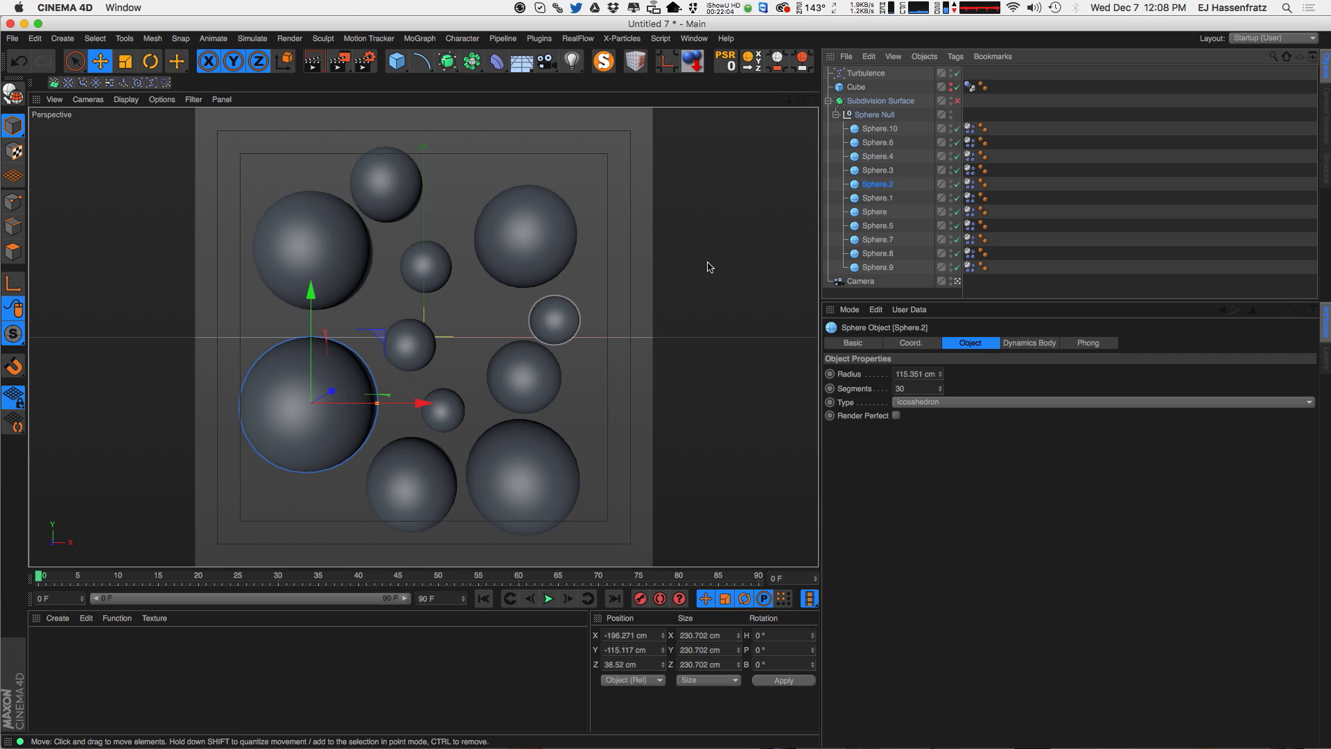
- Shrink Sphere.2 to a radius of about 89 cm and play the simulation to about frame 9
left_click_drag(373, 406, 348, 409)
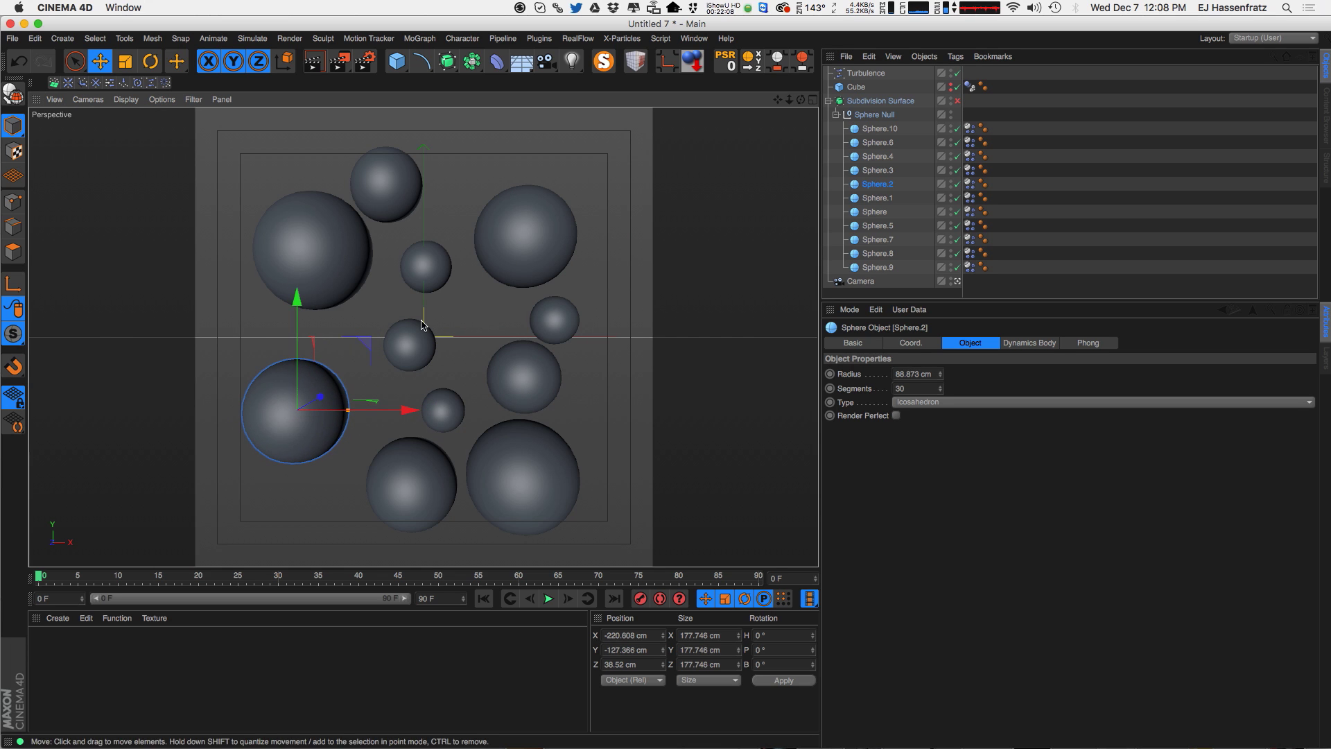
left_click(548, 598)
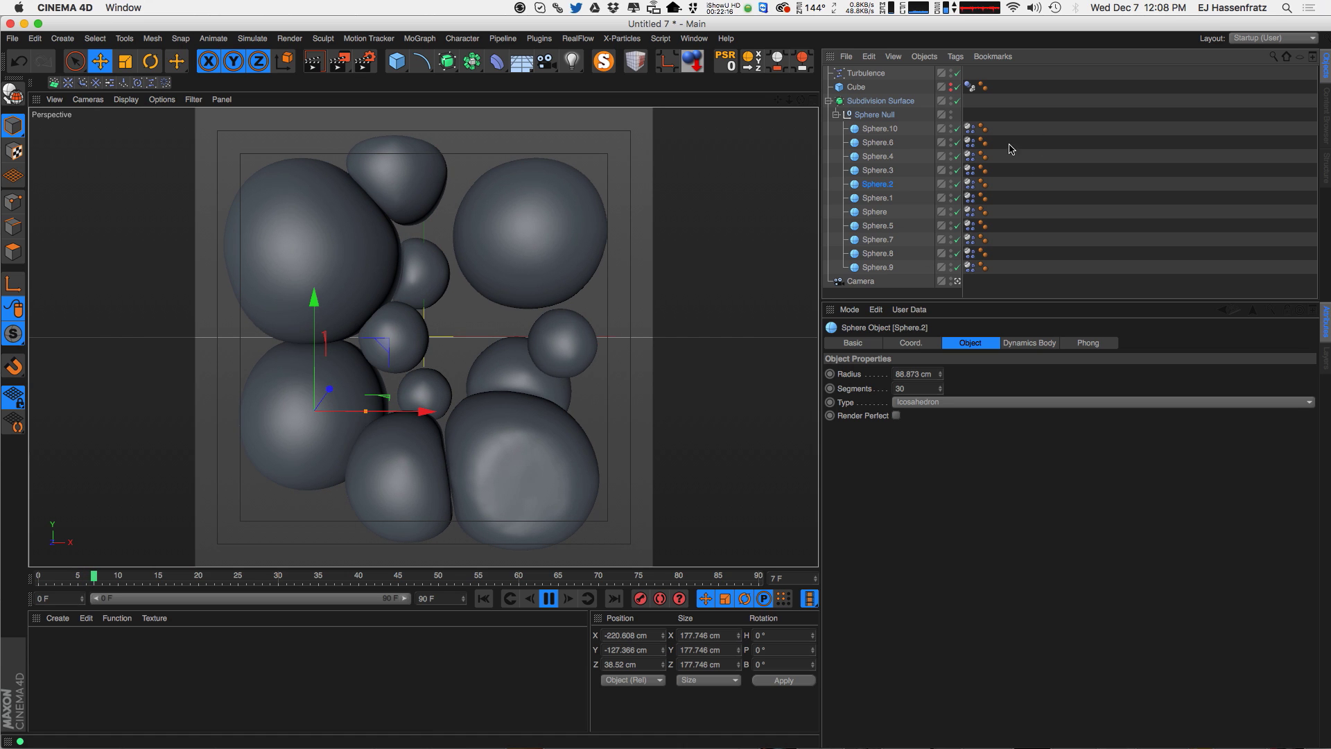
key("F8")
- Set the Structural spring value to 30 in the Soft Body settings of all eleven spheres' Dynamics Body tags
left_click(970, 129)
left_click(970, 268, "shift")
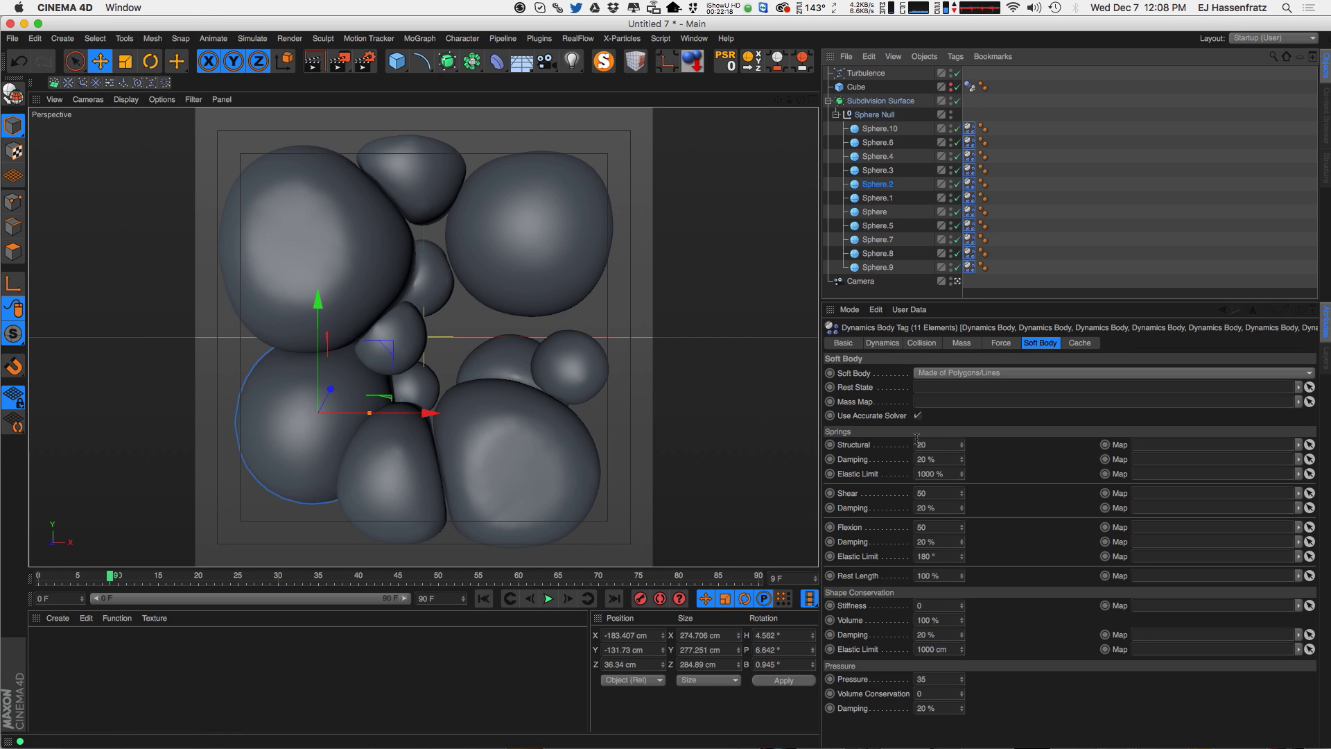
double_click(918, 444)
type("30")
key("Return")
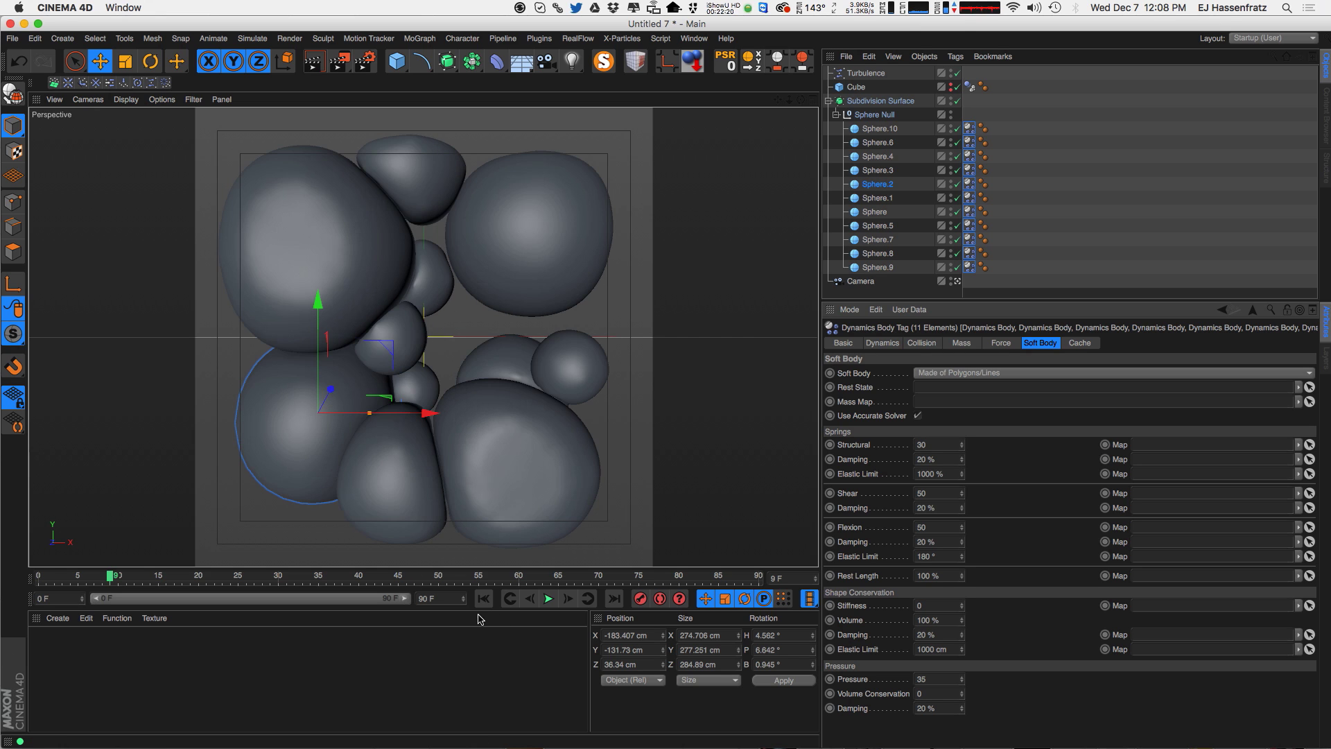
- Replay the simulation from the first frame to about frame 22, clear the selection and render the view
left_click(483, 598)
left_click(548, 598)
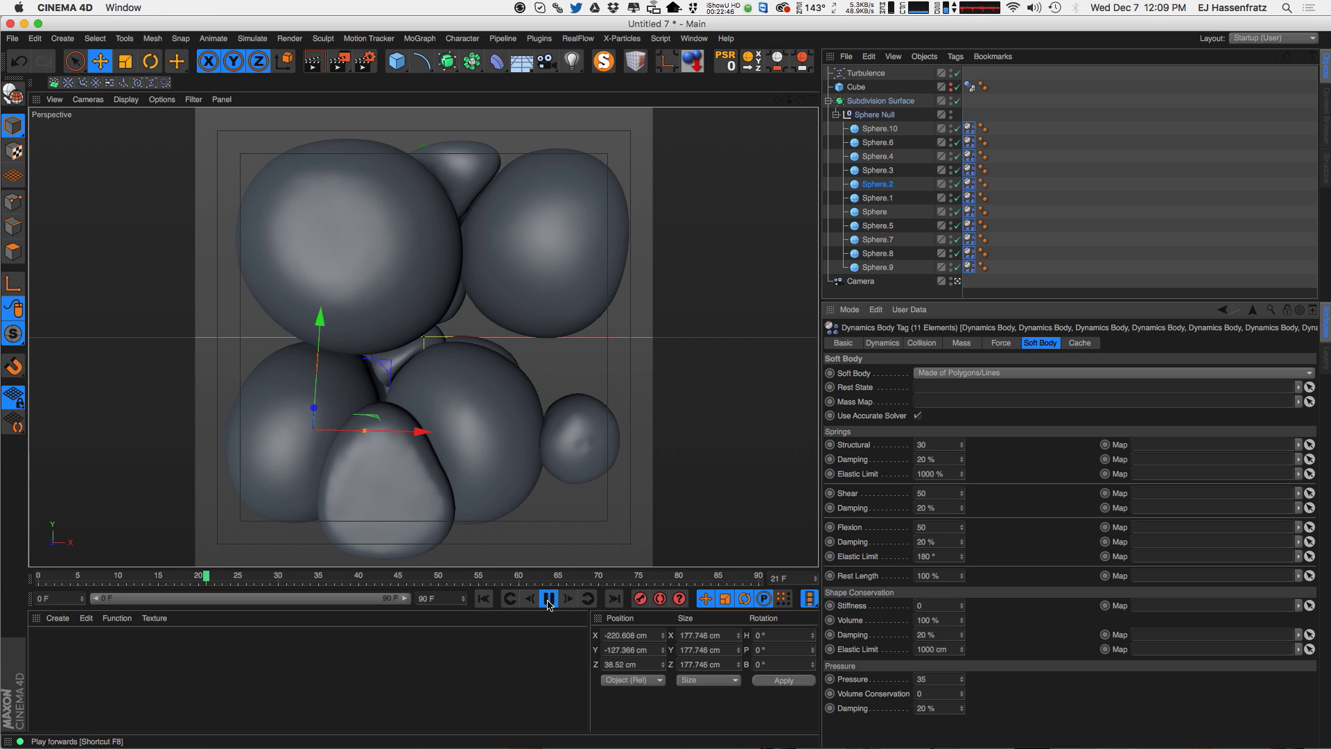
left_click(549, 599)
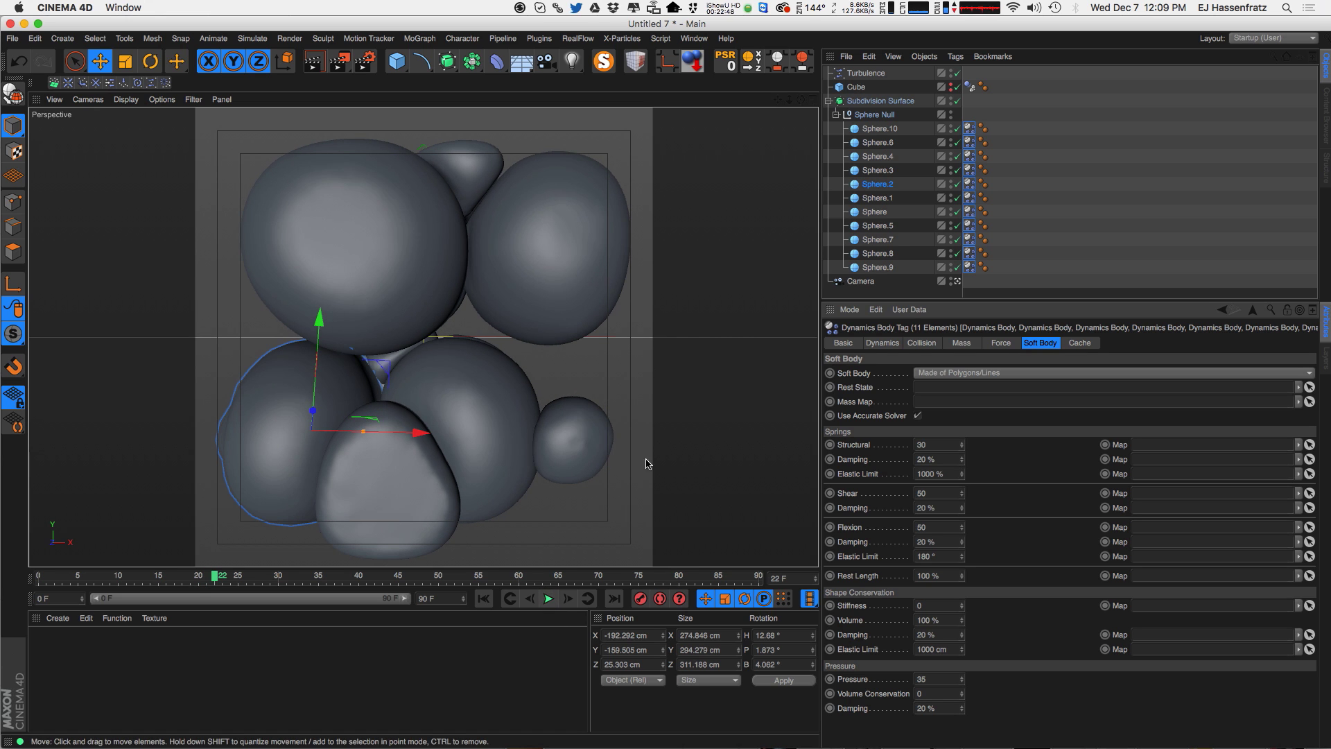
left_click(691, 192)
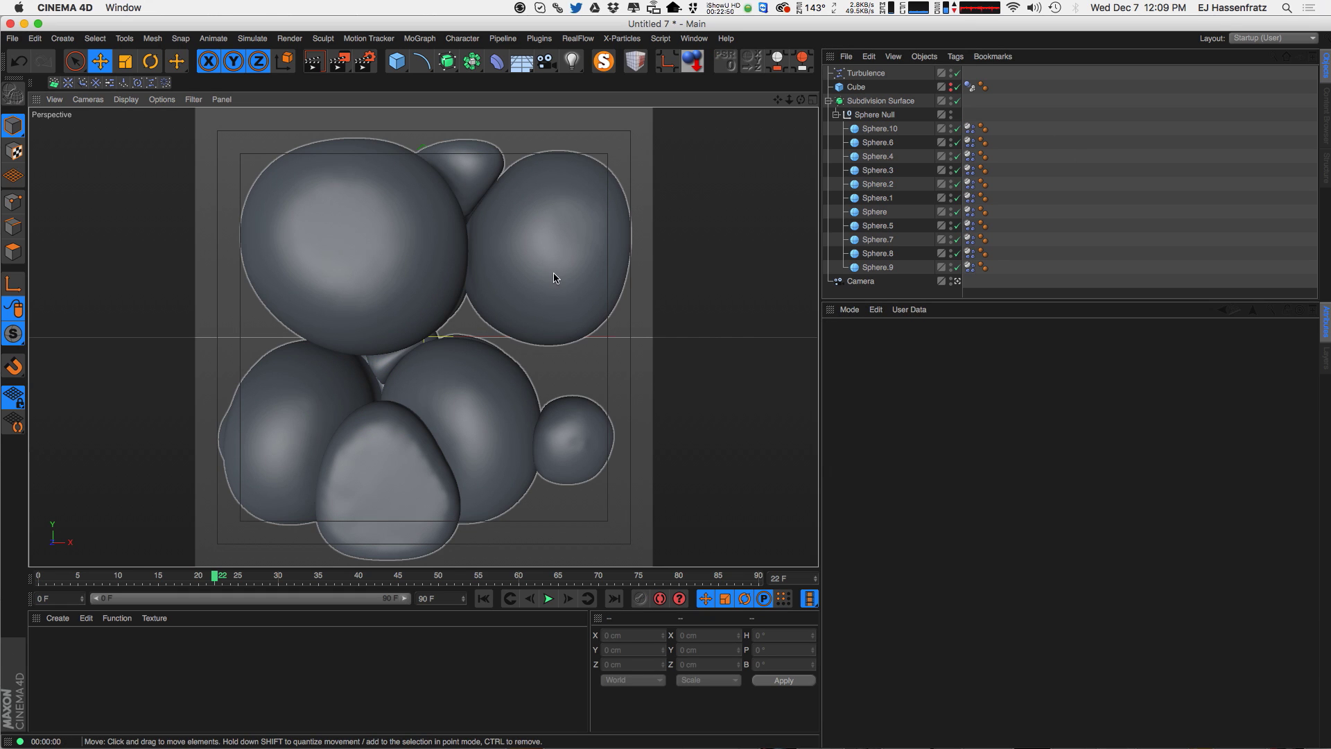
key("super+r")
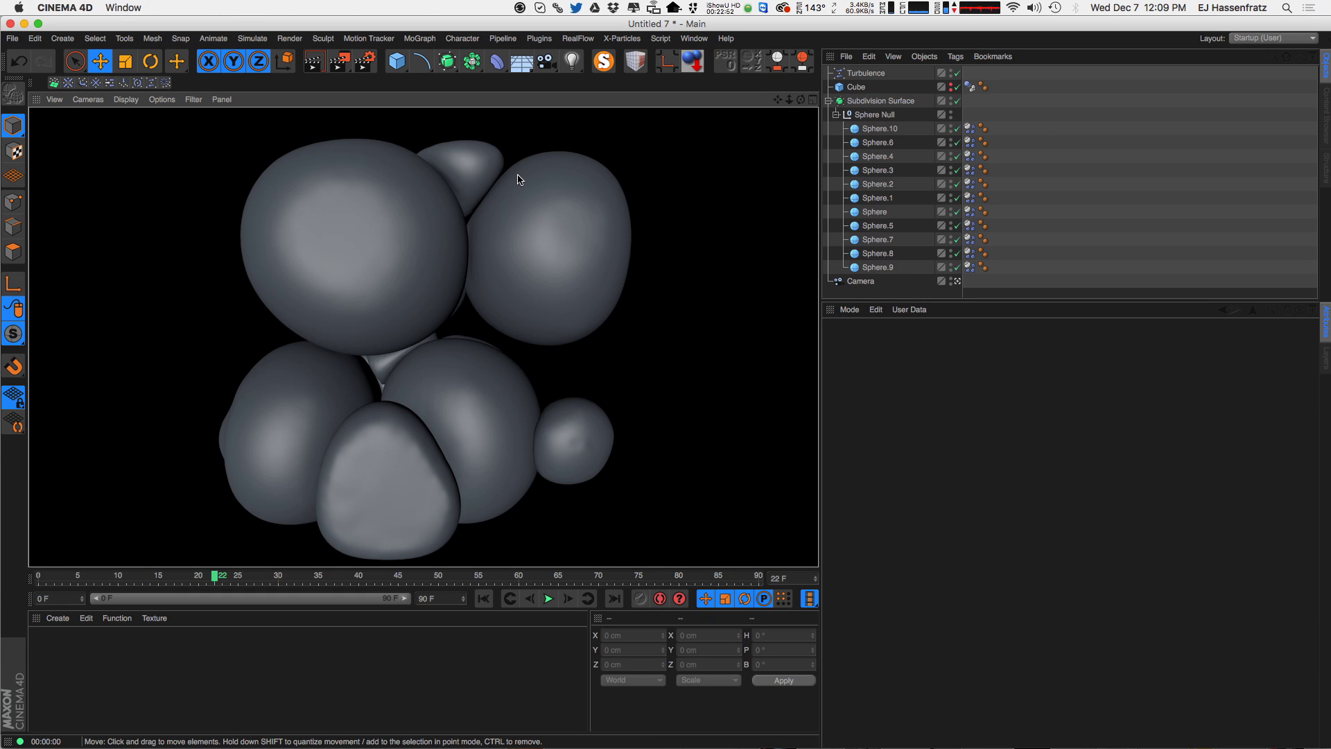
- Save the project on the Desktop as softbody.c4d
left_click(12, 38)
left_click(61, 171)
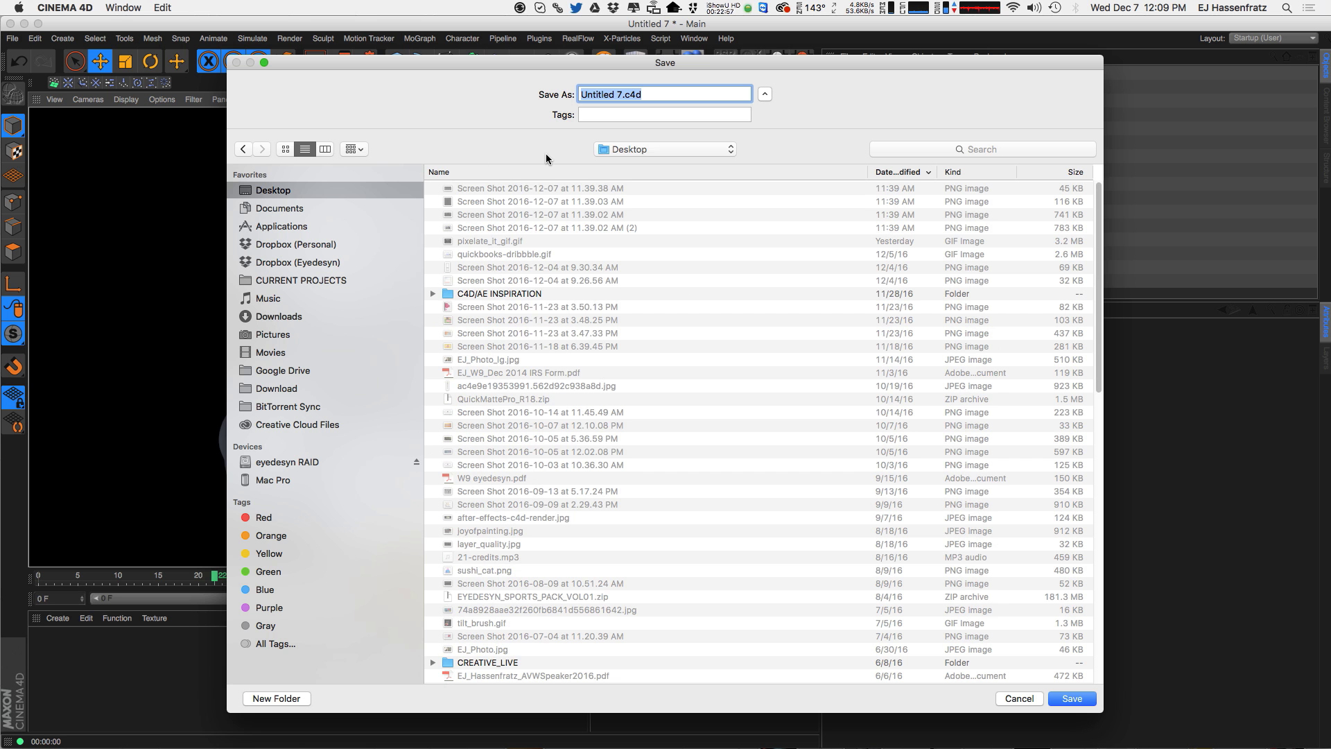
type("s")
key("Return")
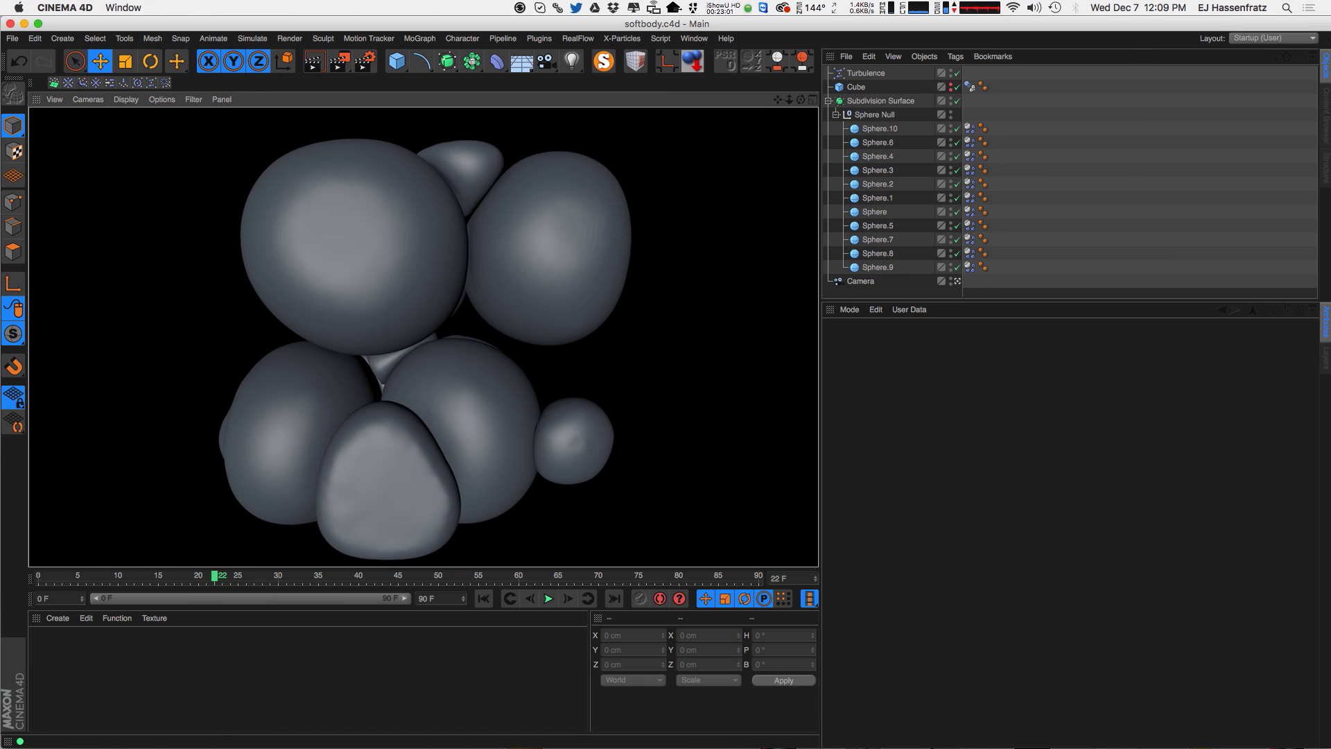
- Create a material named Plastic Black and apply it to the Sphere Null
double_click(173, 679)
left_click_drag(50, 659, 875, 116)
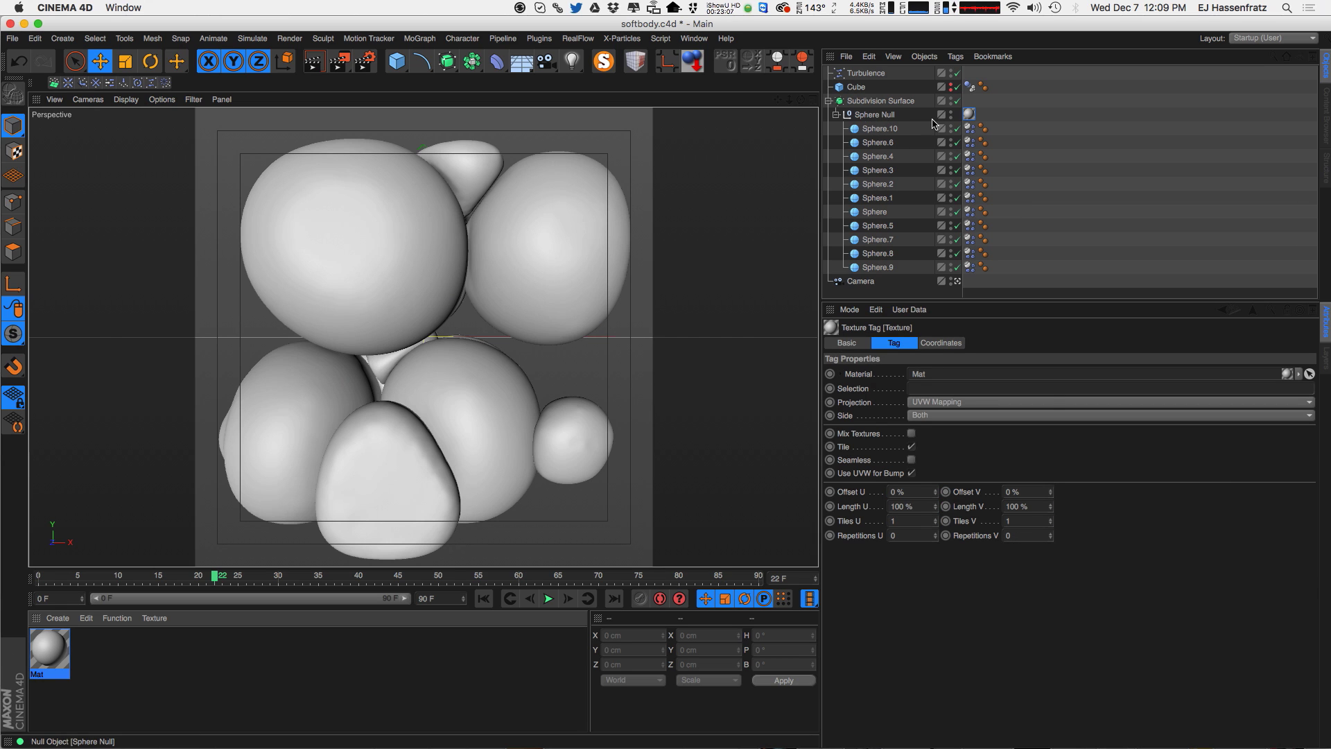
double_click(43, 655)
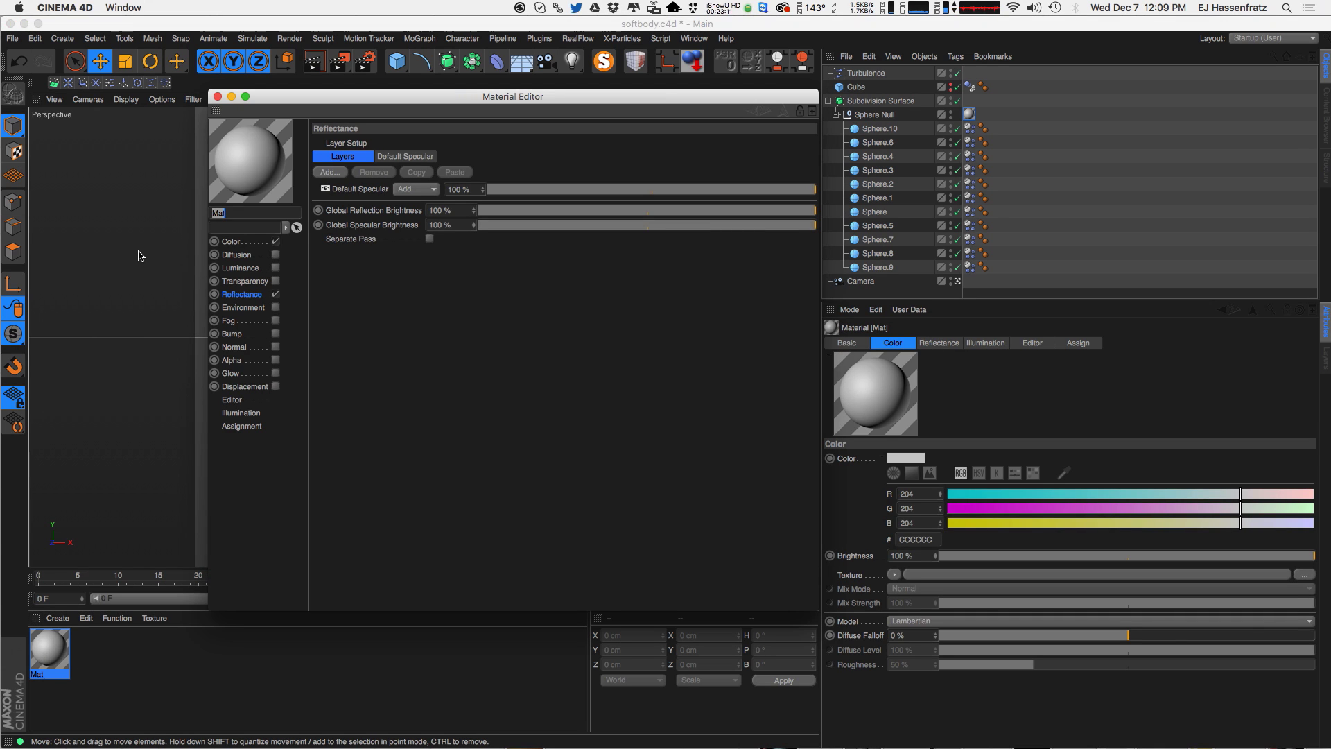
type("Plastic Black")
key("Return")
- Set the Plastic Black material's color to a near-black RGB 24, 24, 24
left_click(230, 241)
left_click(407, 281)
left_click_drag(407, 280, 380, 299)
- Add a Beckmann reflectance layer to Plastic Black with Add blending and Additive attenuation
left_click(241, 294)
left_click_drag(393, 101, 769, 115)
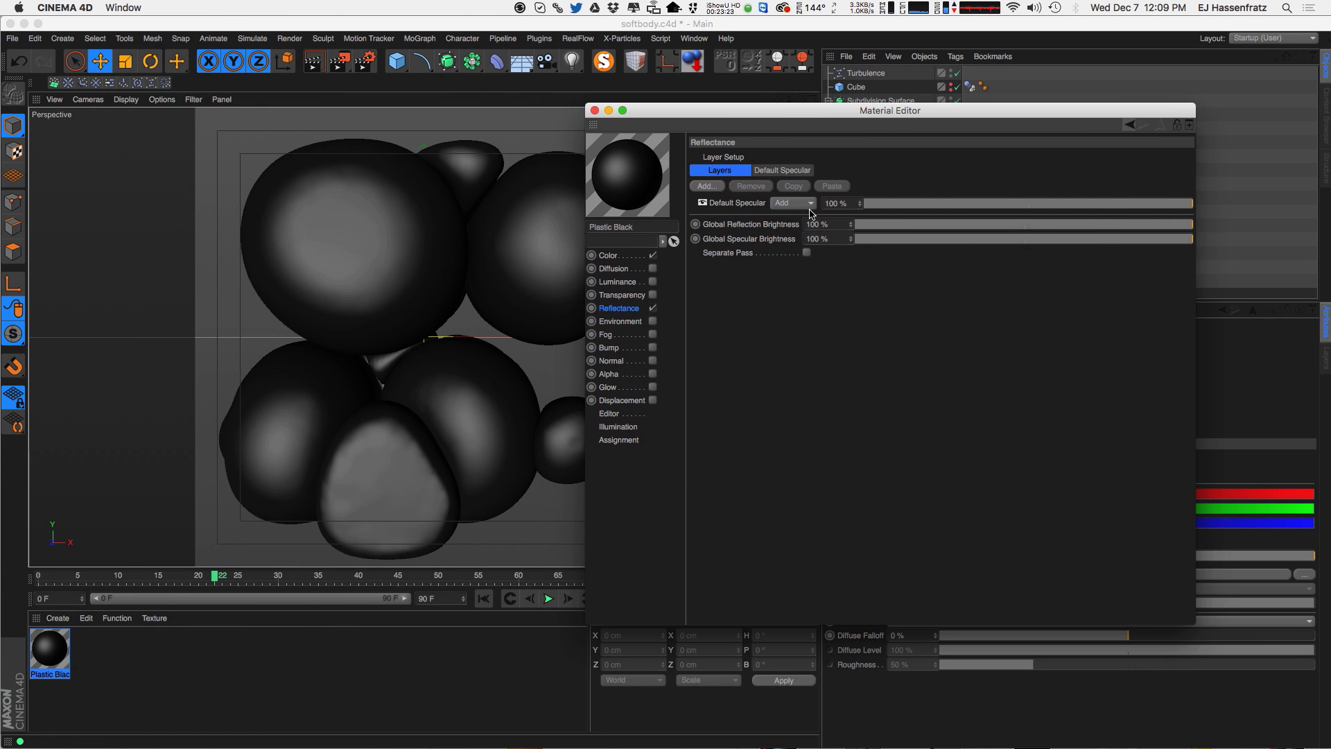
left_click(696, 190)
left_click(770, 195)
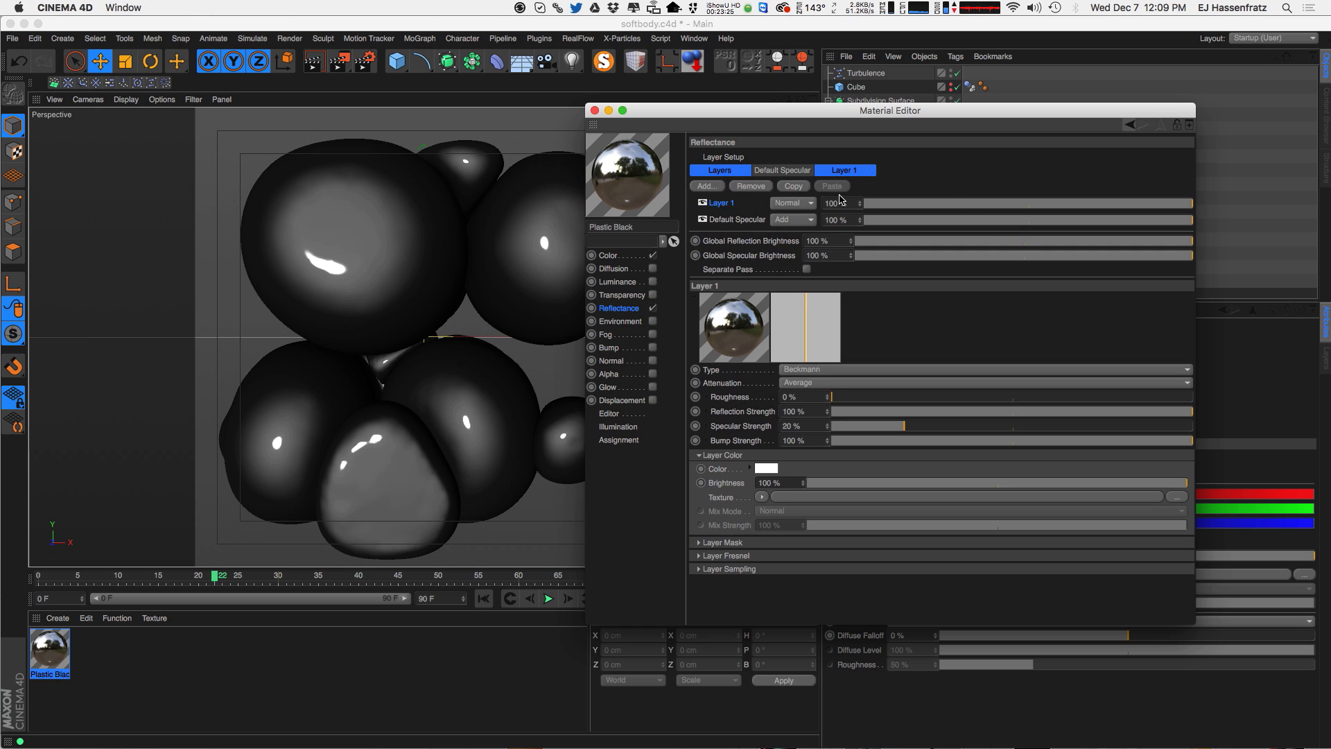
left_click(796, 204)
left_click(794, 216)
left_click(808, 383)
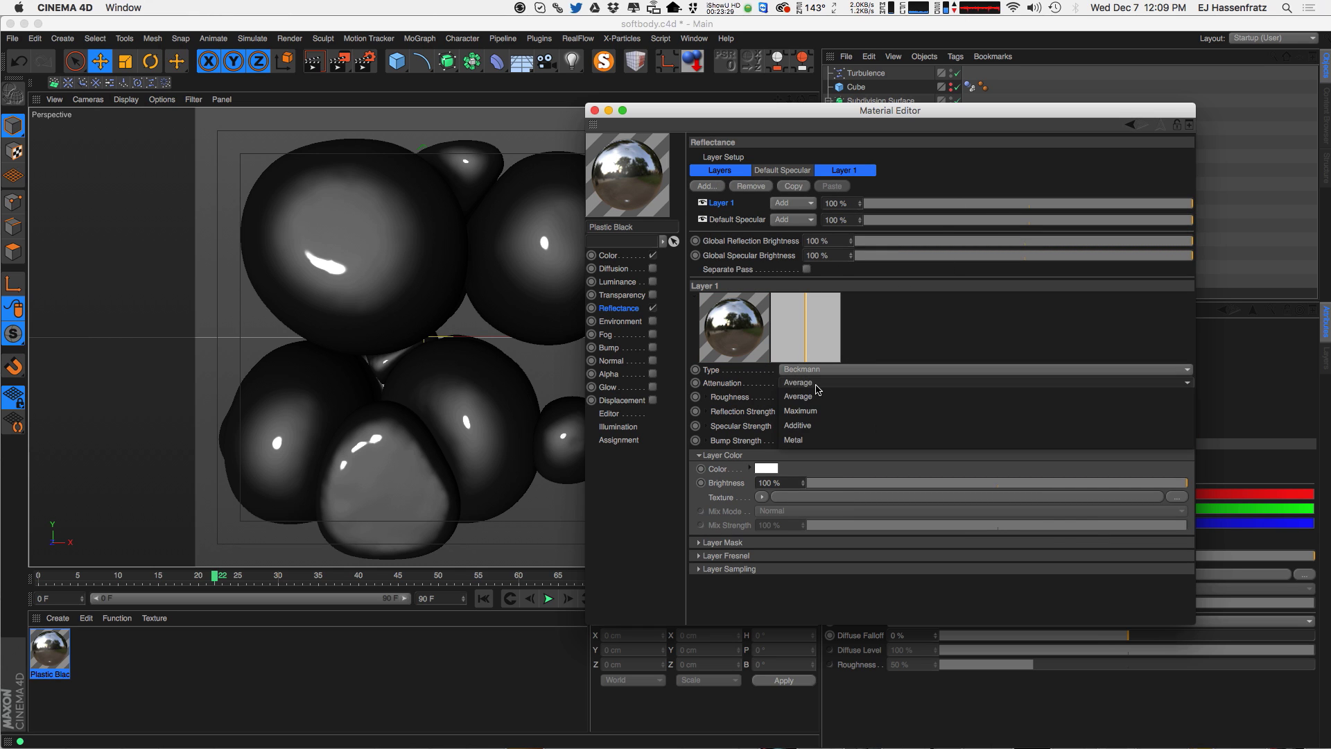
left_click(830, 412)
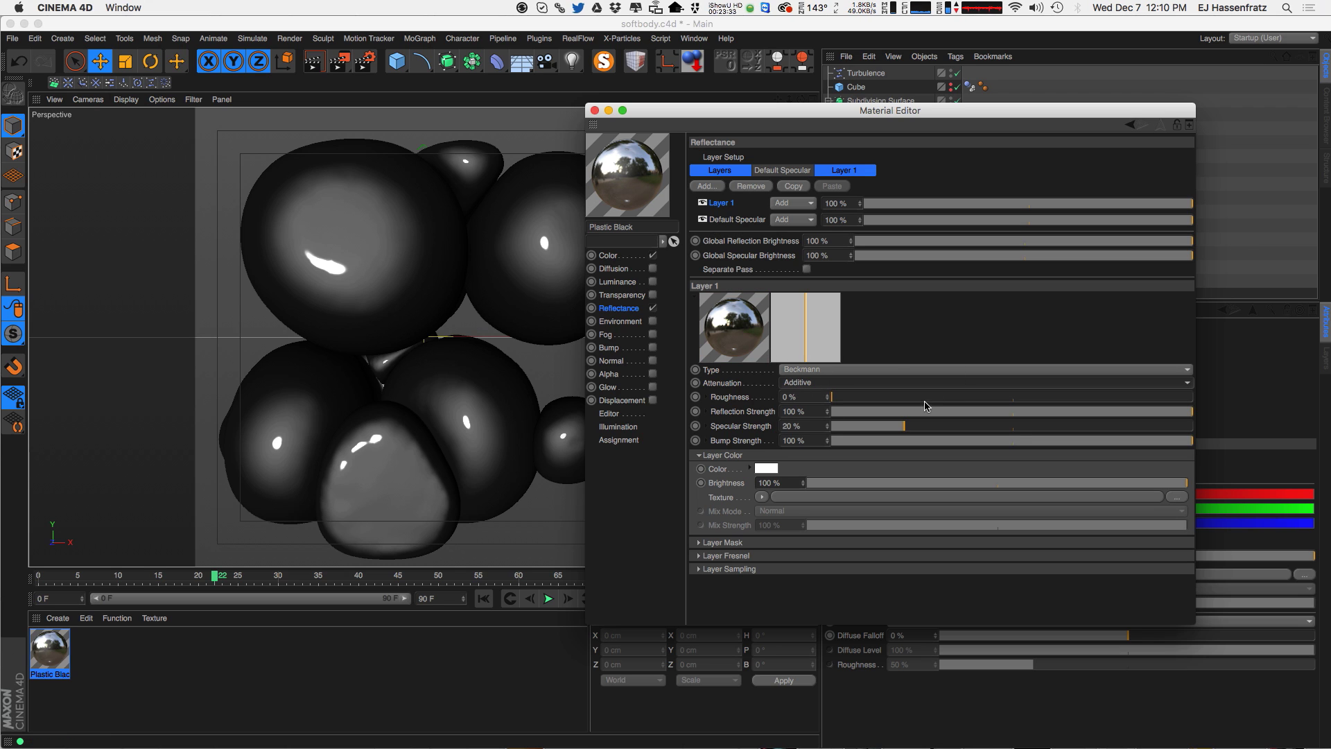
- Set the Beckmann layer's specular strength to 0%, reflection strength to 3% and roughness to 30%, and render the view
left_click_drag(888, 425, 753, 423)
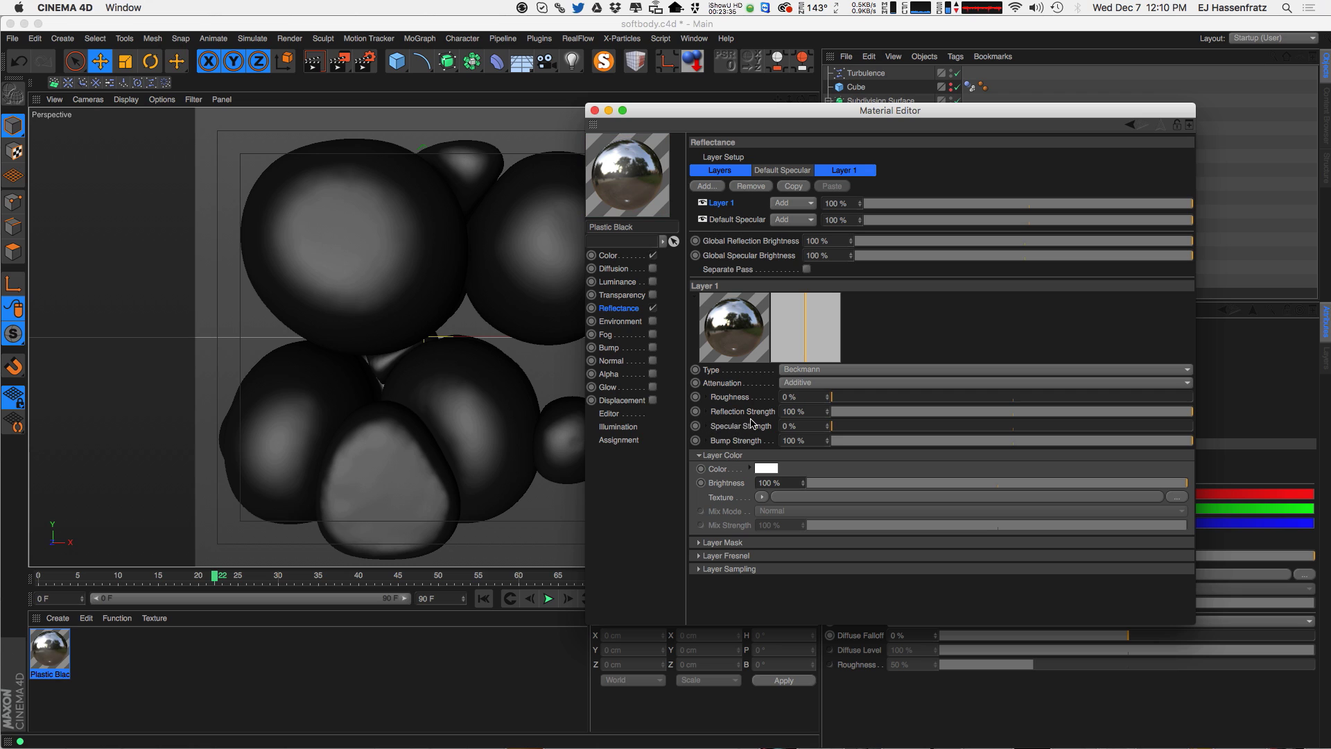
left_click_drag(863, 410, 937, 400)
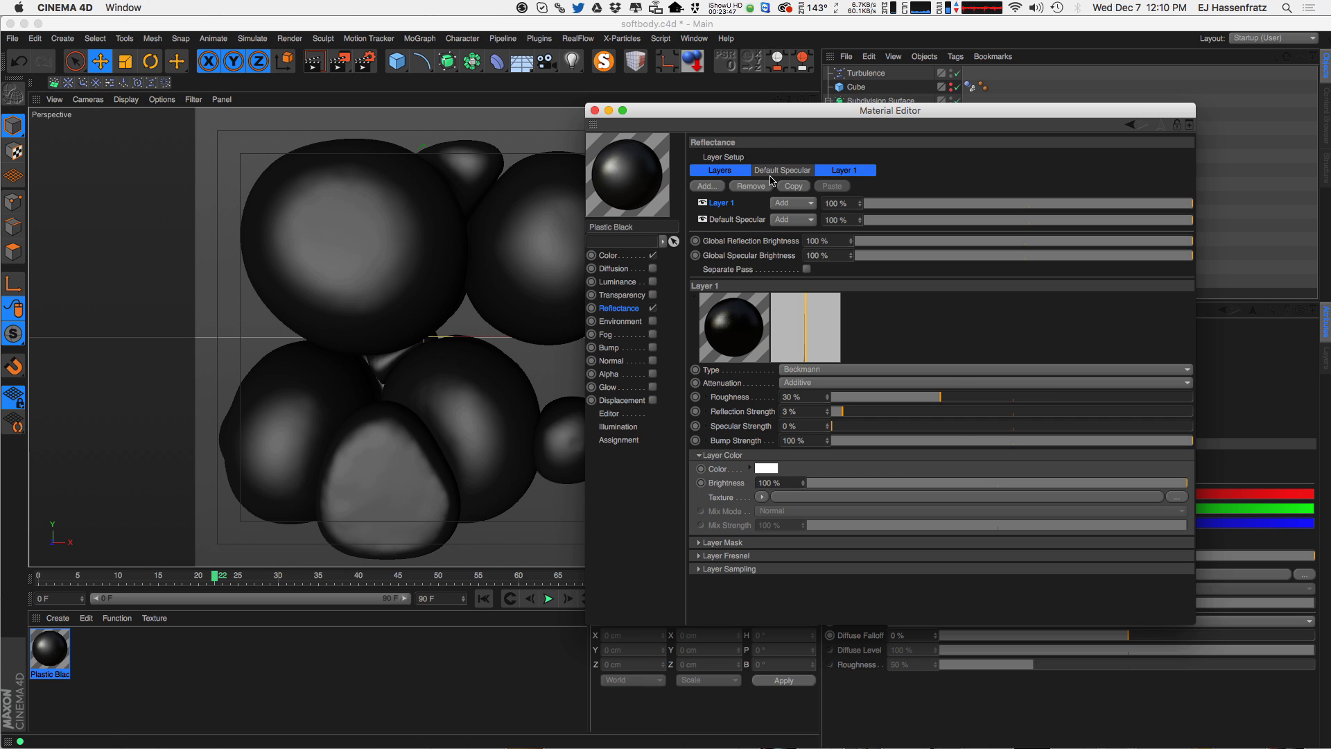
left_click(594, 111)
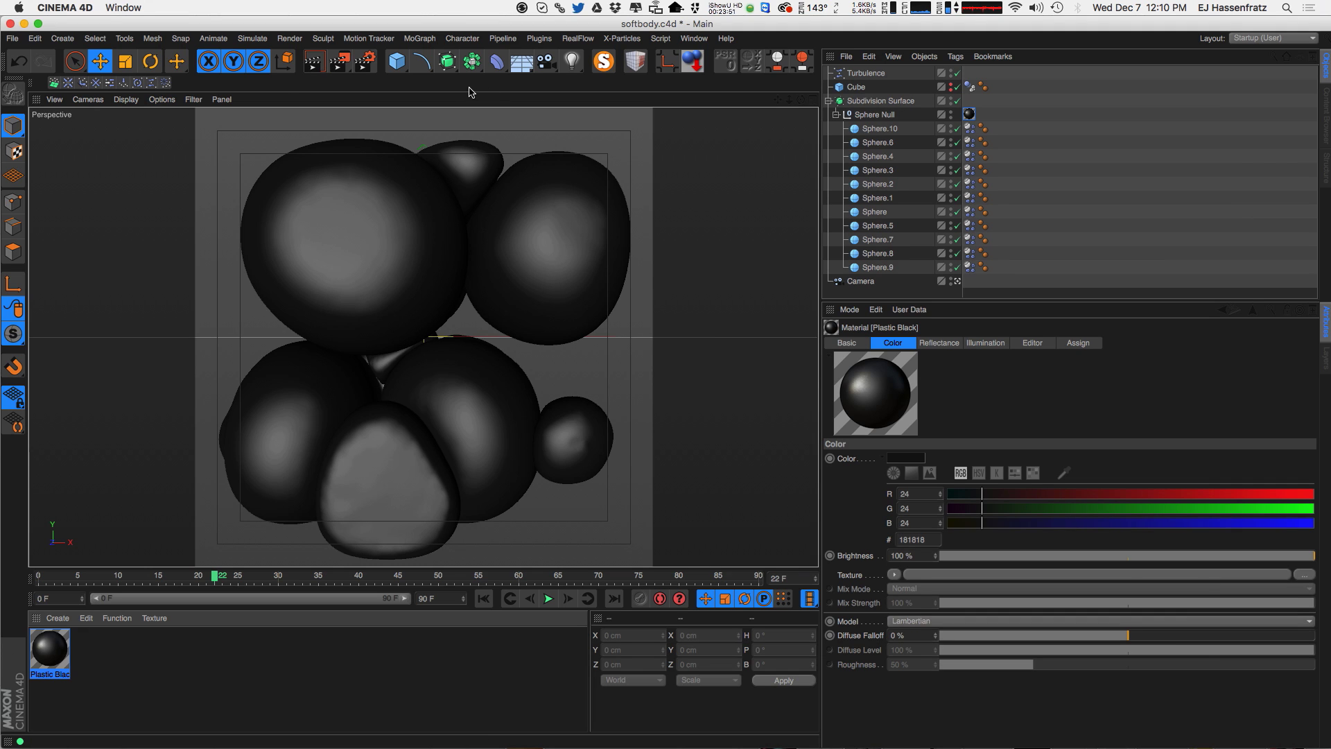
left_click(314, 61)
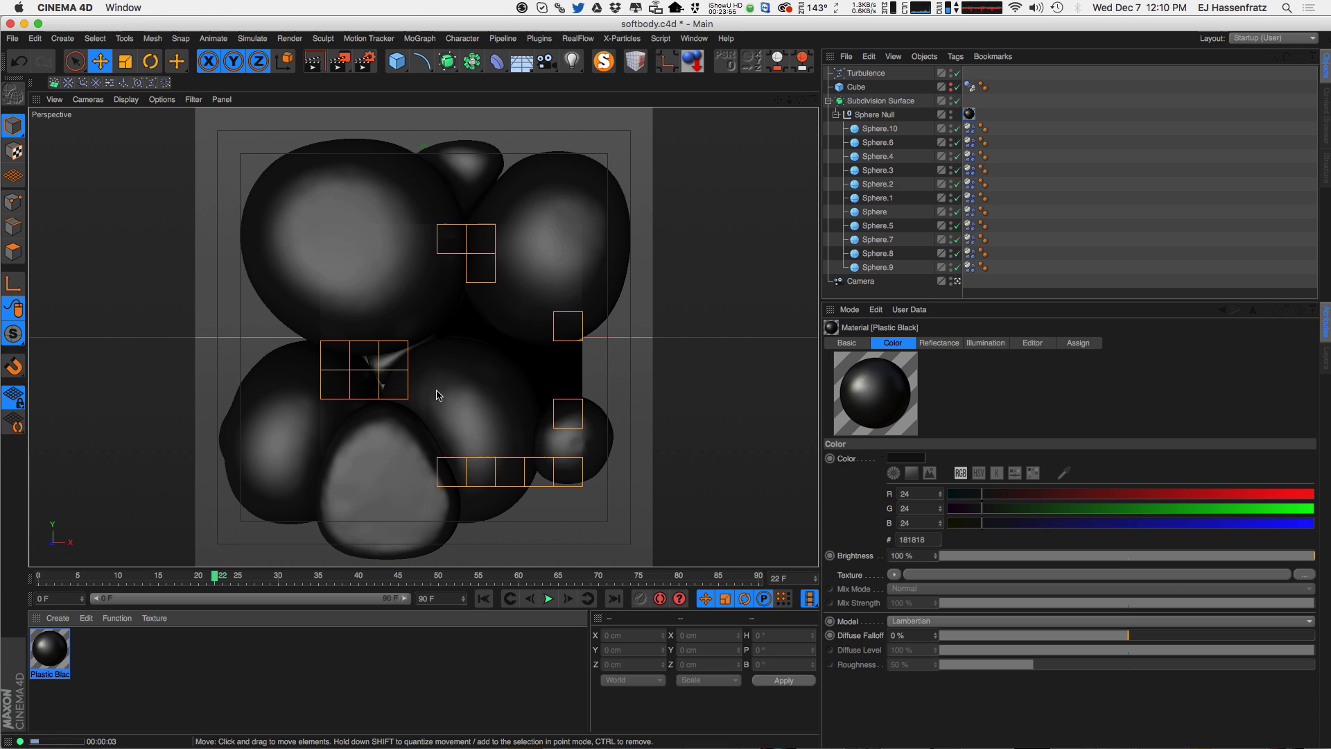
- Add an Infinite Light and rotate it to about H -83°, P -45°, B -45° so it lights the spheres diagonally
left_click(572, 61)
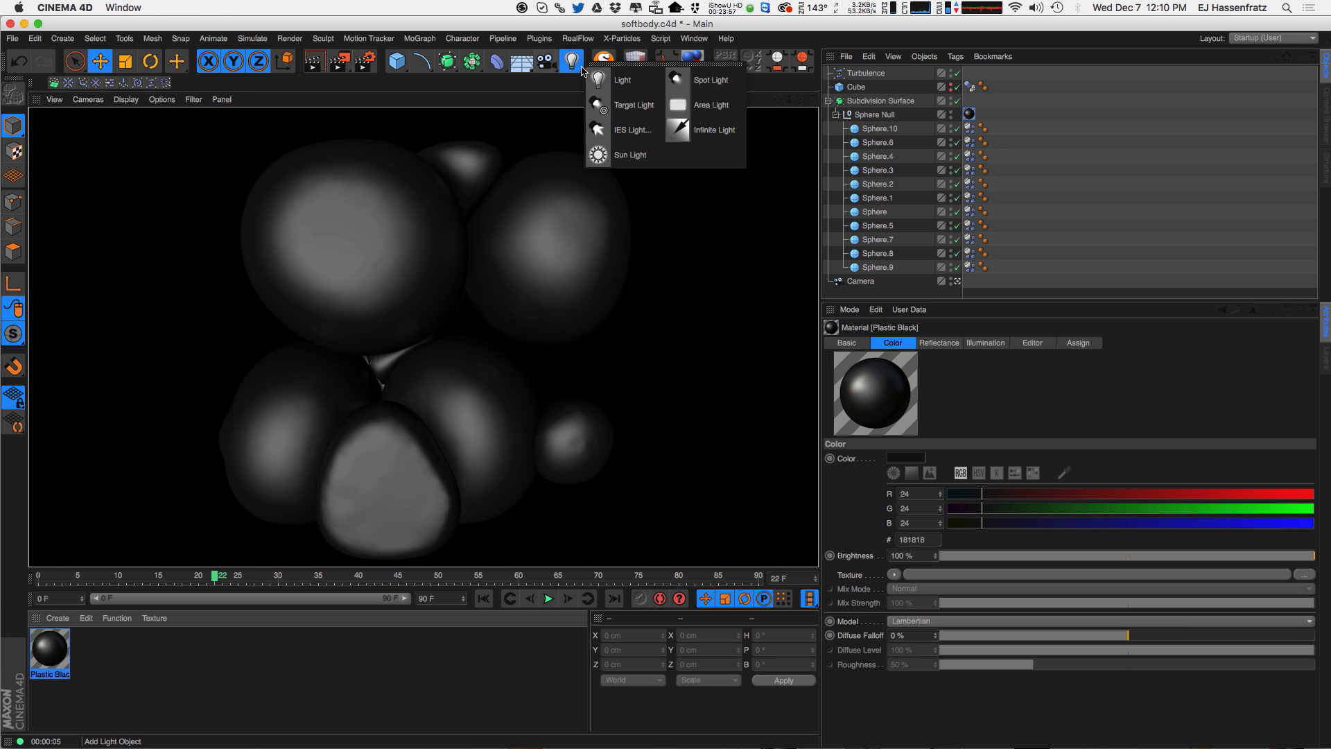
left_click(701, 130)
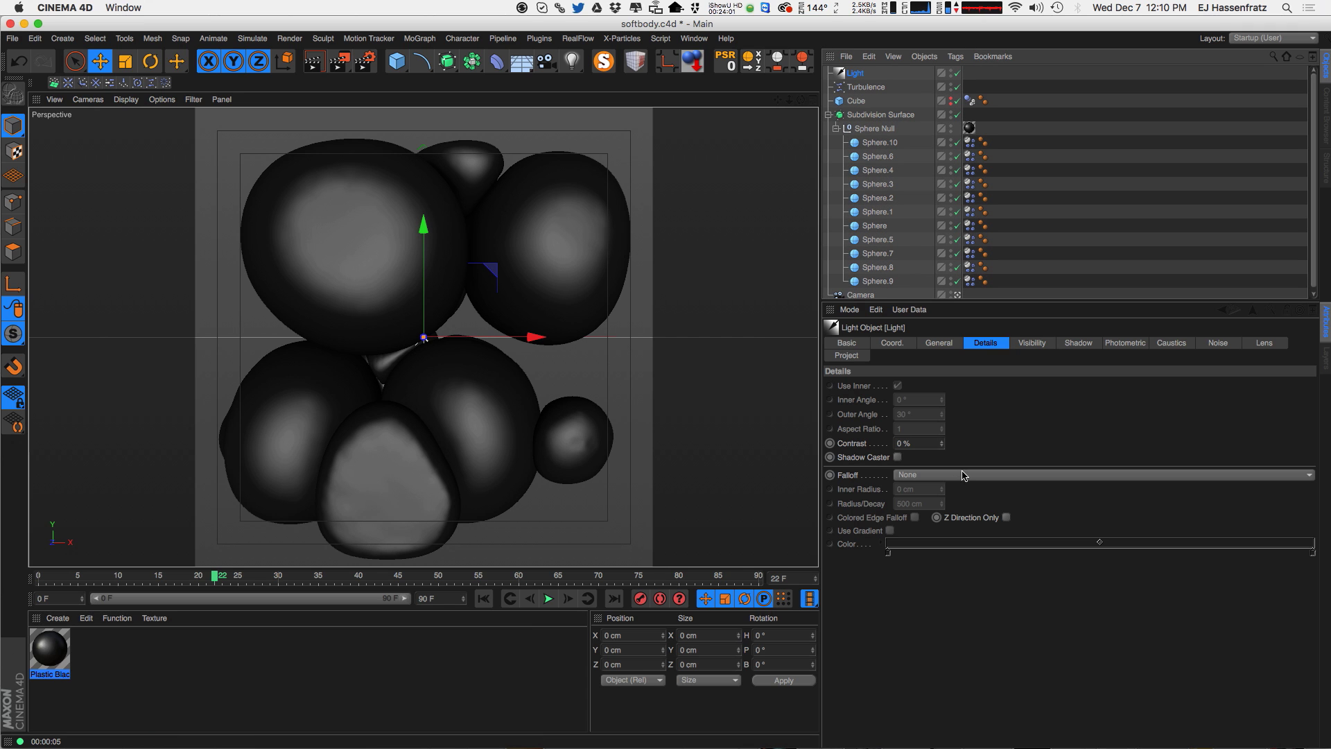
left_click(983, 476)
left_click(983, 476)
left_click(940, 344)
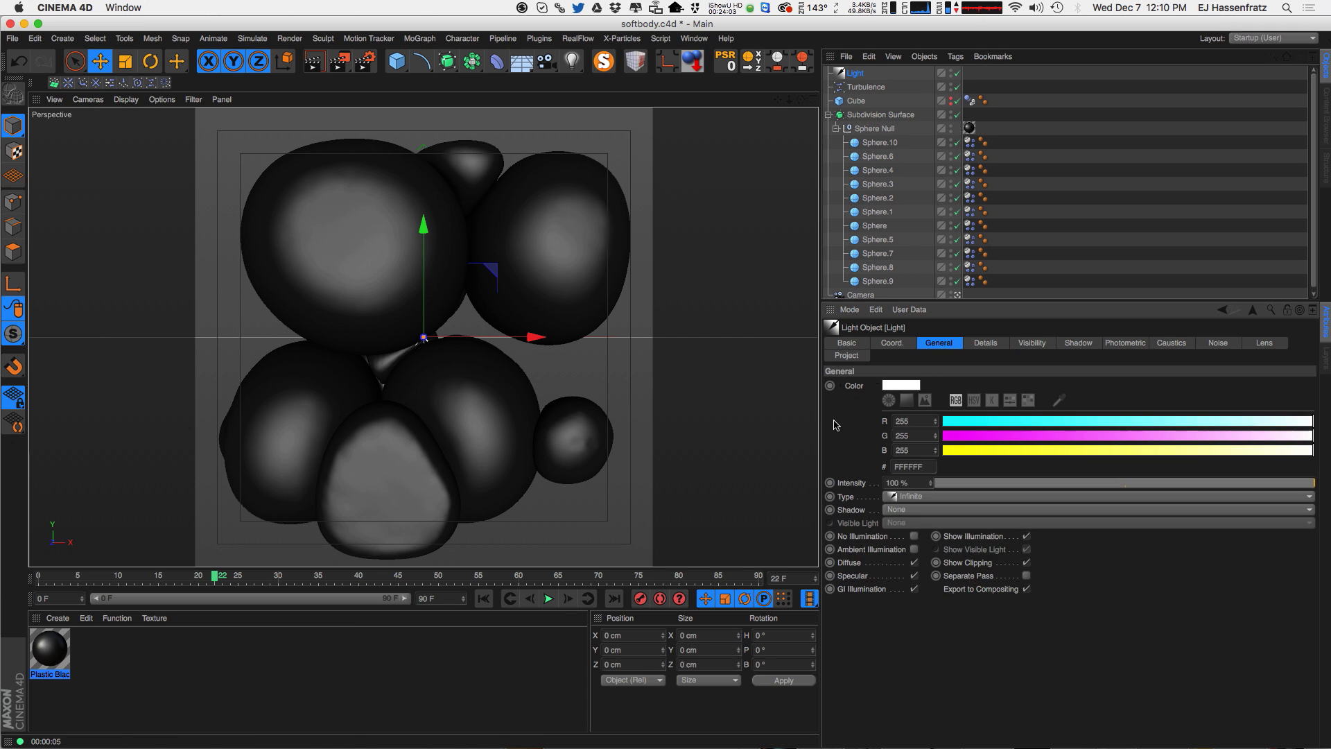
key("r")
left_click_drag(434, 377, 363, 285)
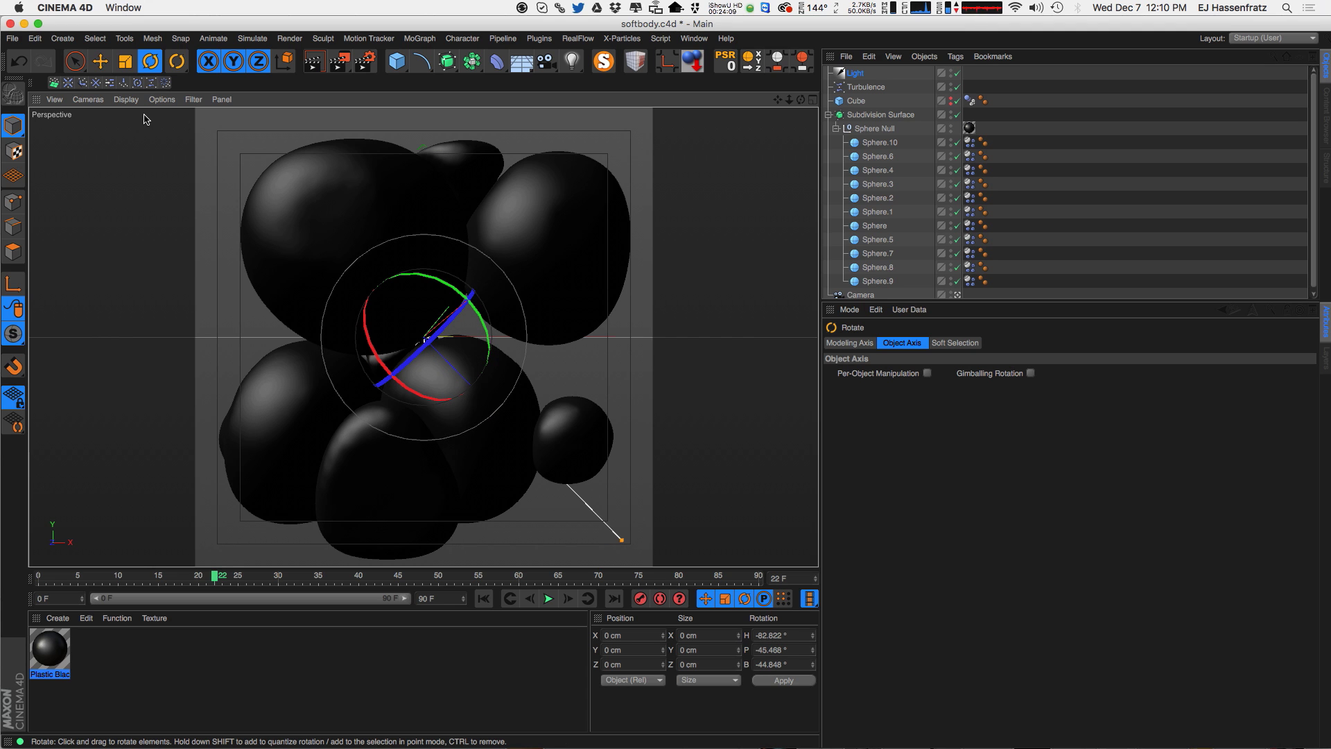
- Give the infinite light Area shadows and adjust its rotation to about H -74°, P -43°, B -37°
left_click(870, 74)
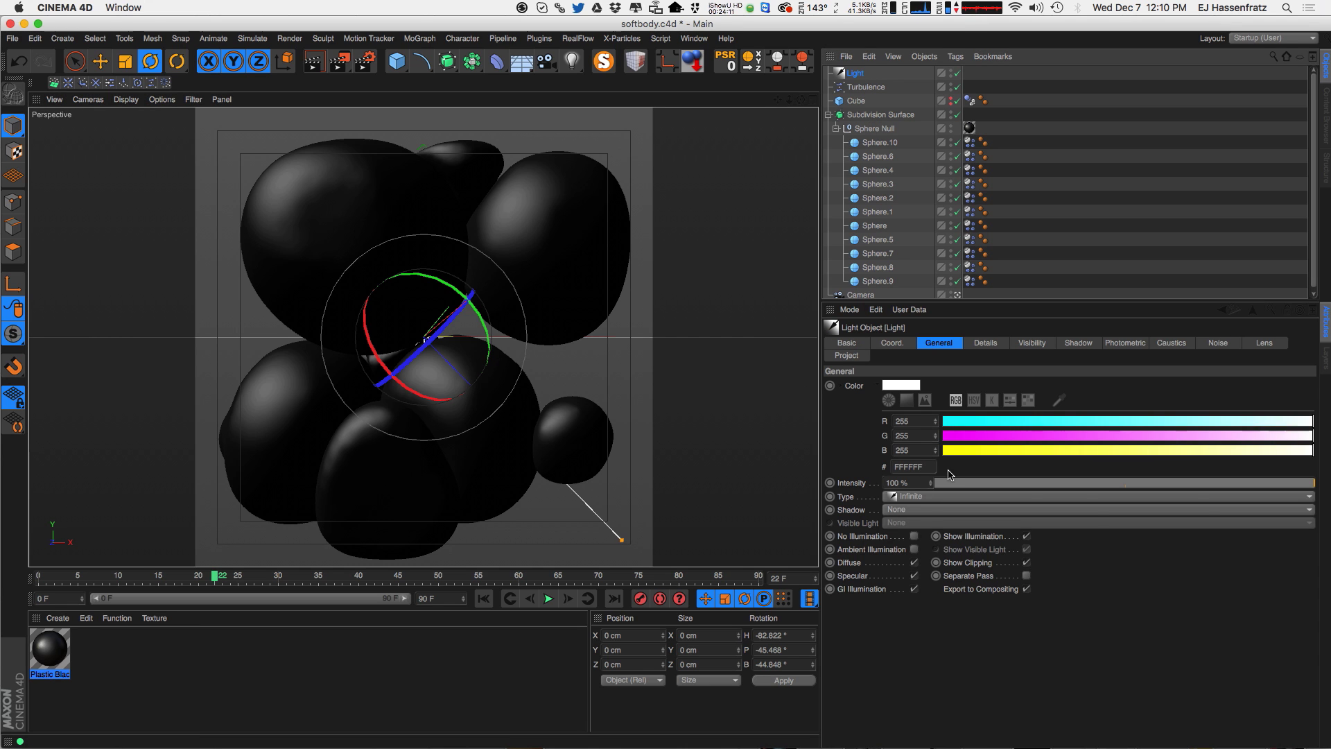
left_click(950, 509)
left_click(901, 565)
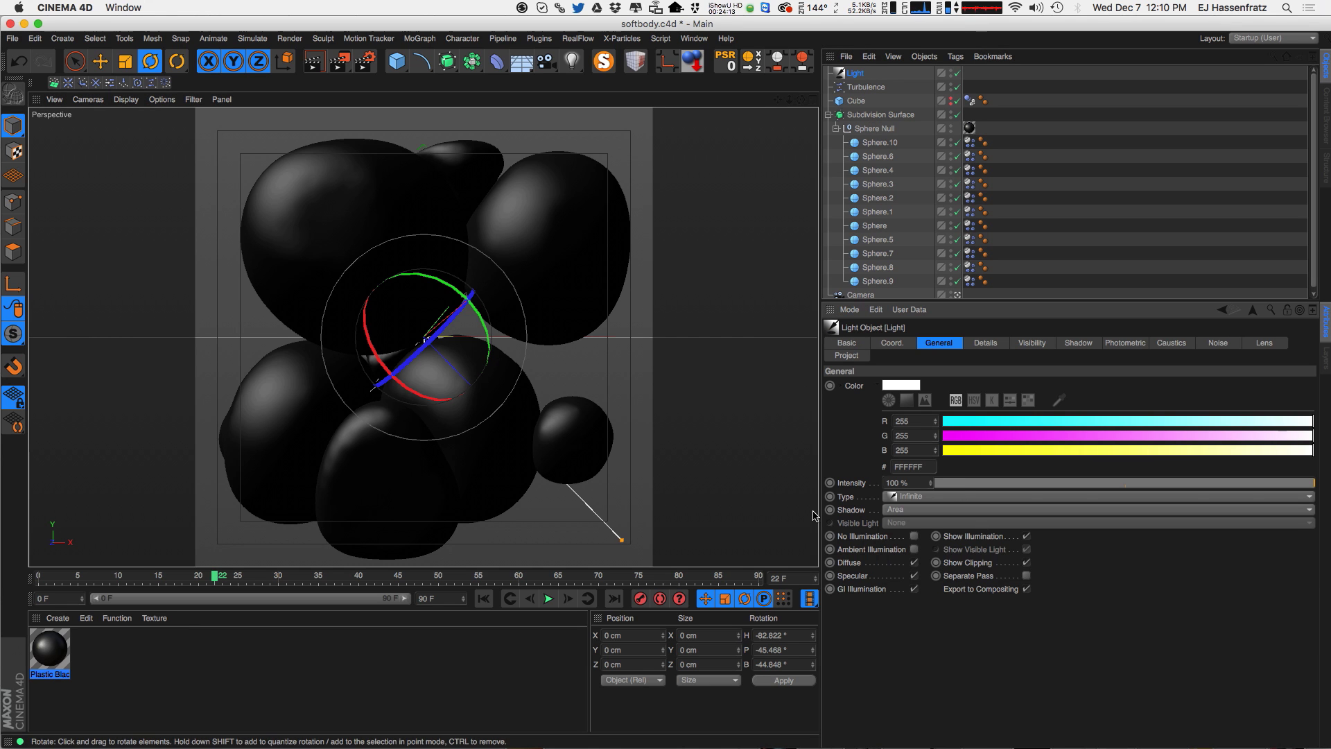
left_click_drag(419, 409, 510, 387)
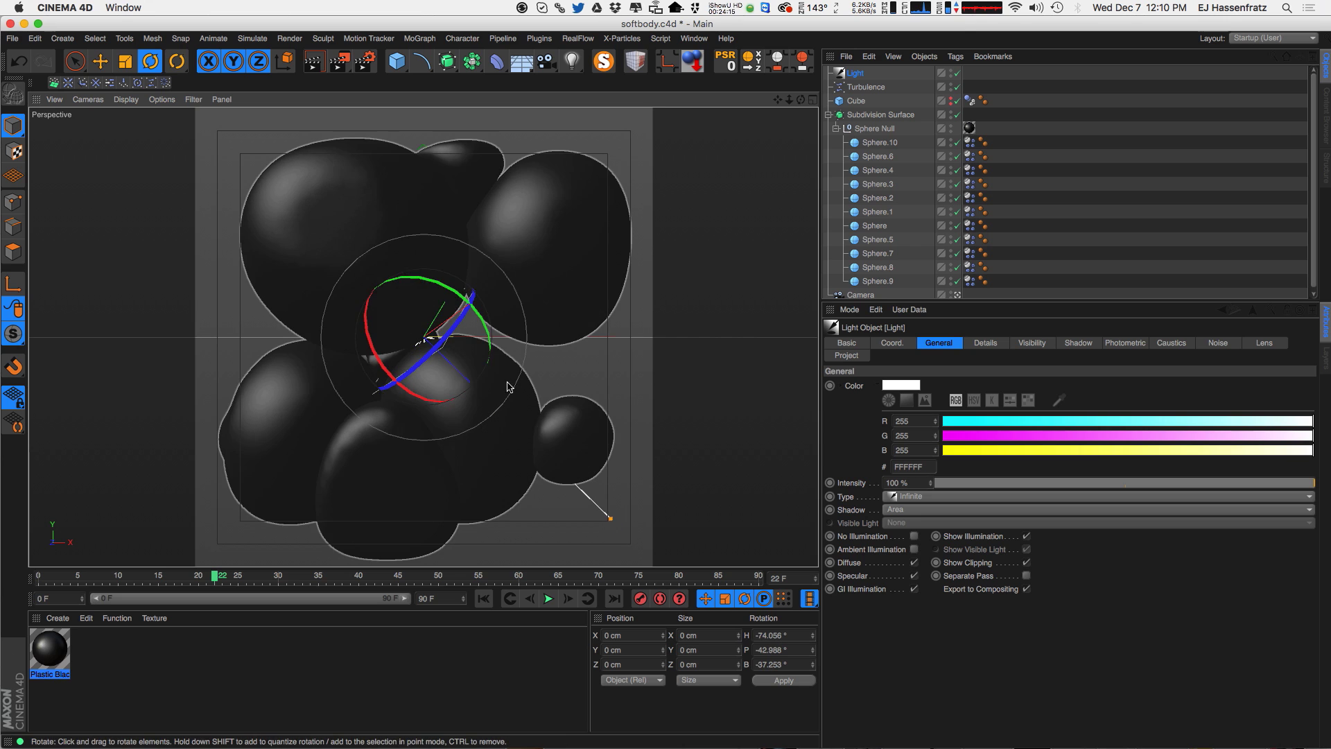
- Add an HDRI Studio rig lit by the BevelReflection studio image and render the view
left_click(539, 38)
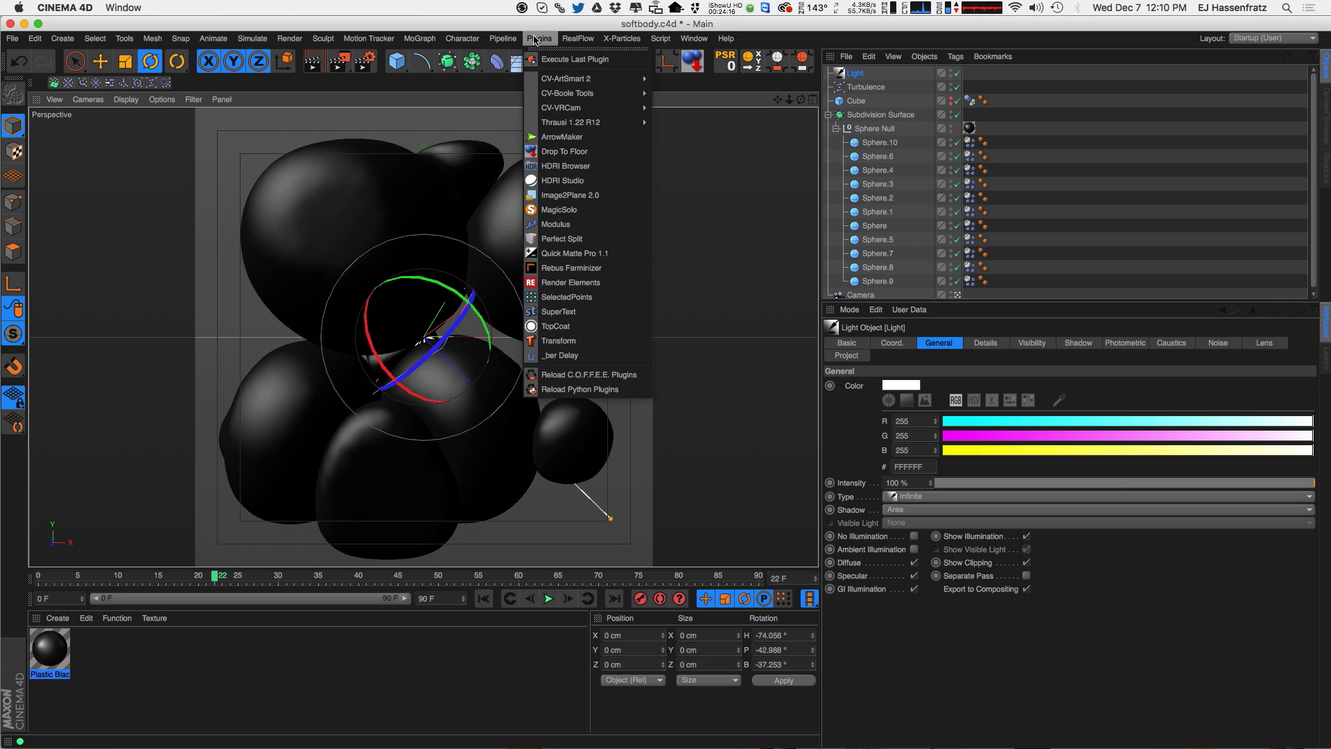
left_click(581, 183)
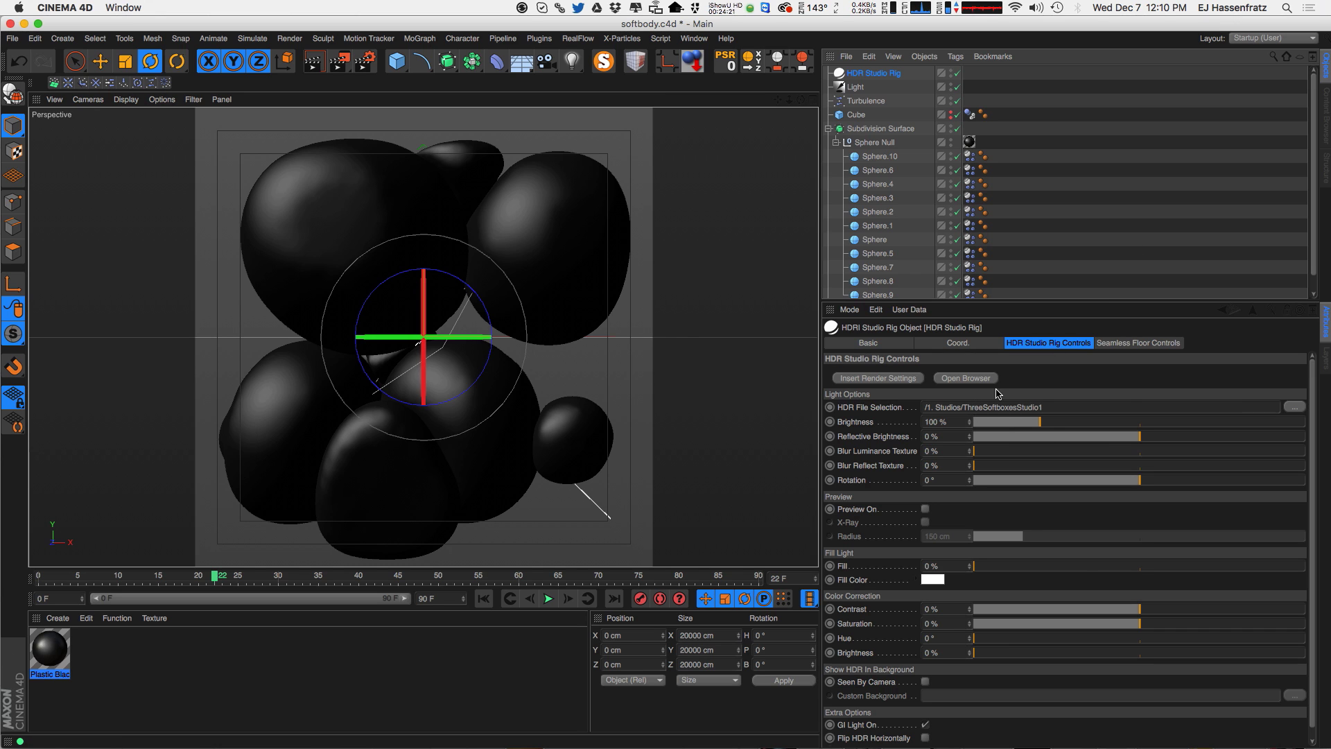
left_click(965, 378)
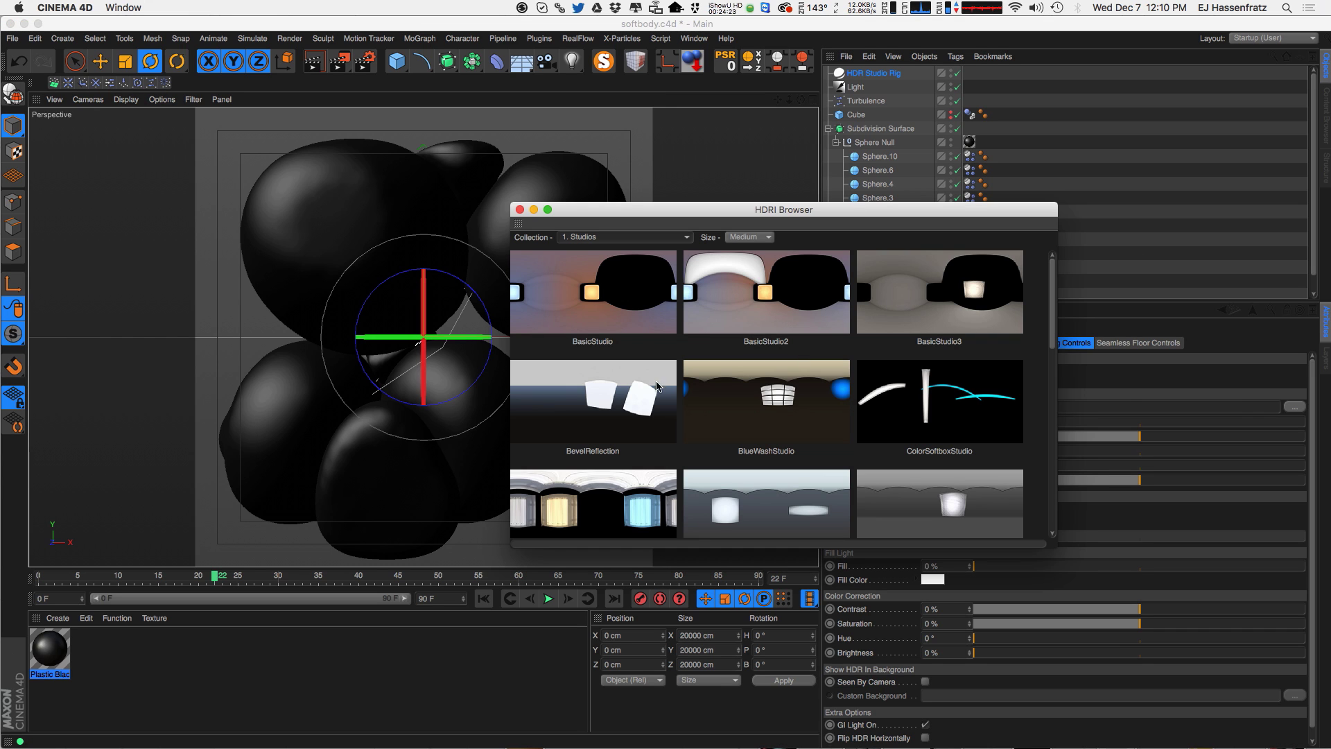
left_click(582, 413)
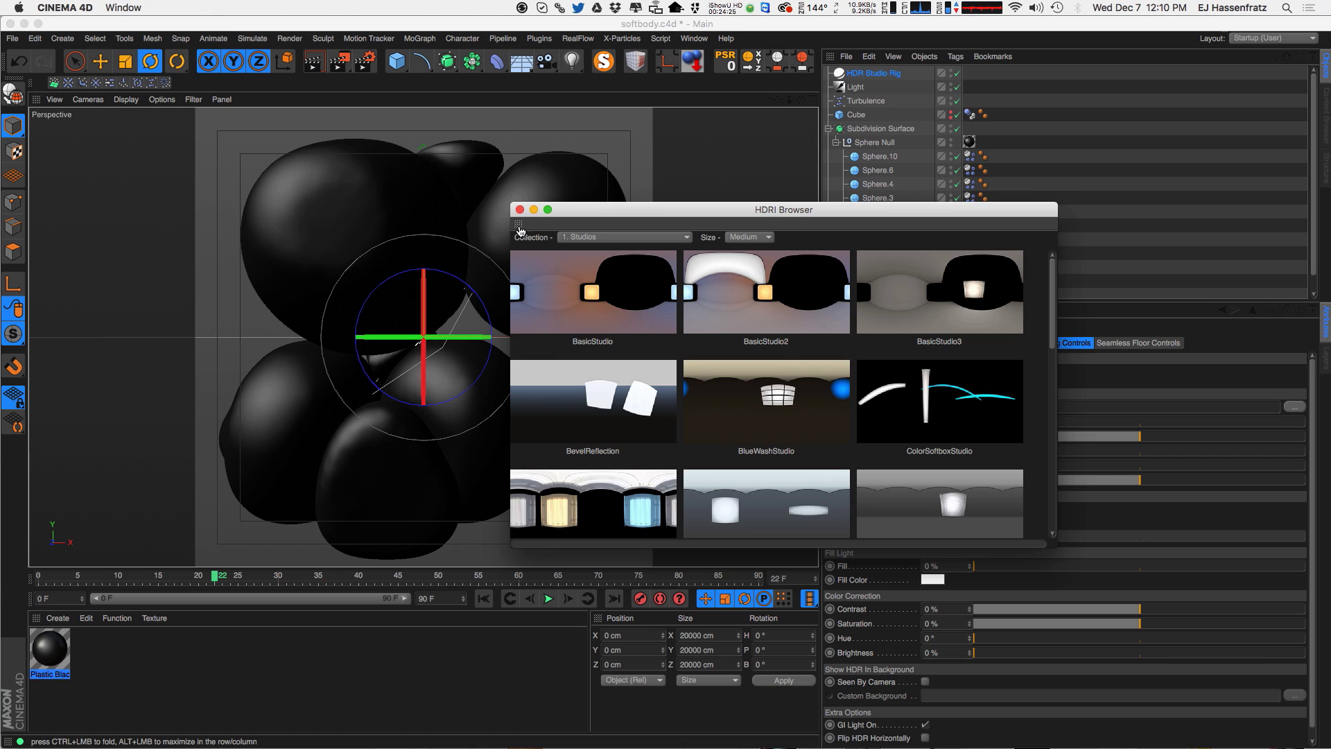
left_click(519, 209)
key("ctrl+r")
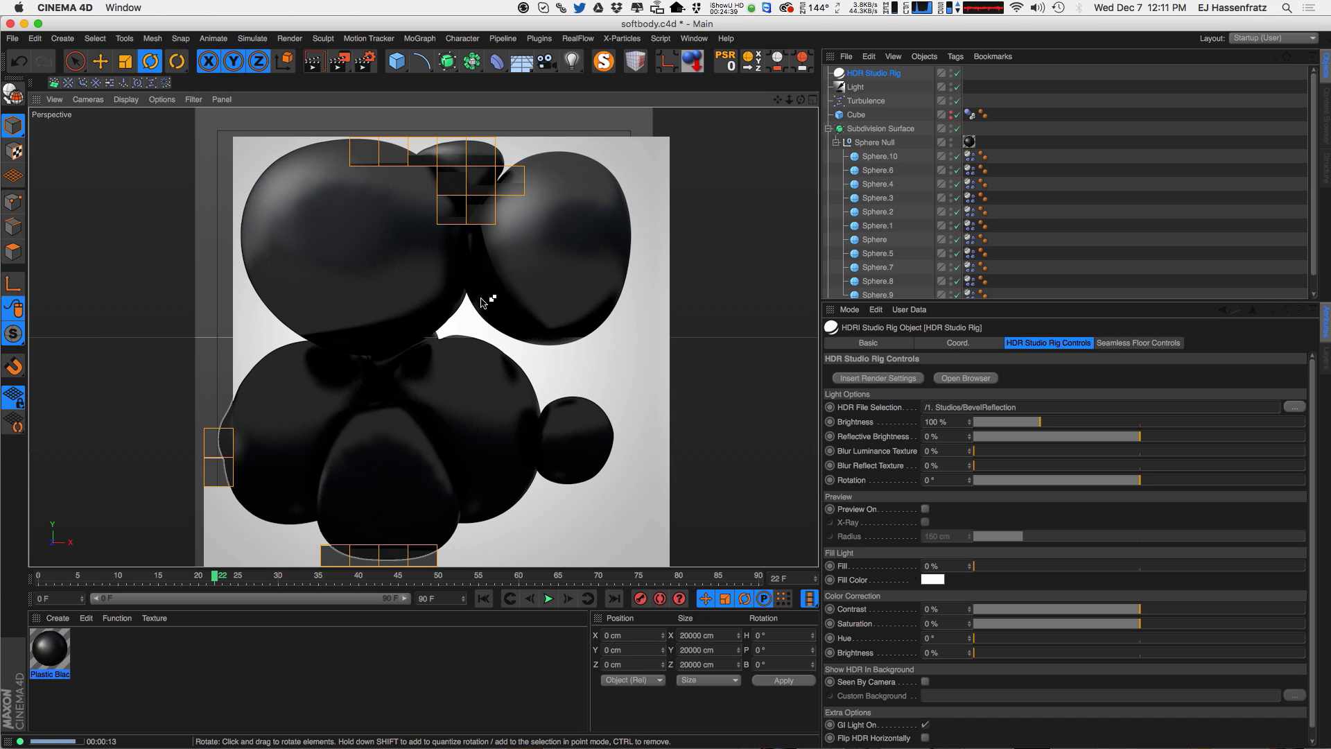
- Lower the reflection strength of Plastic Black's Layer 1 to 1%
double_click(53, 668)
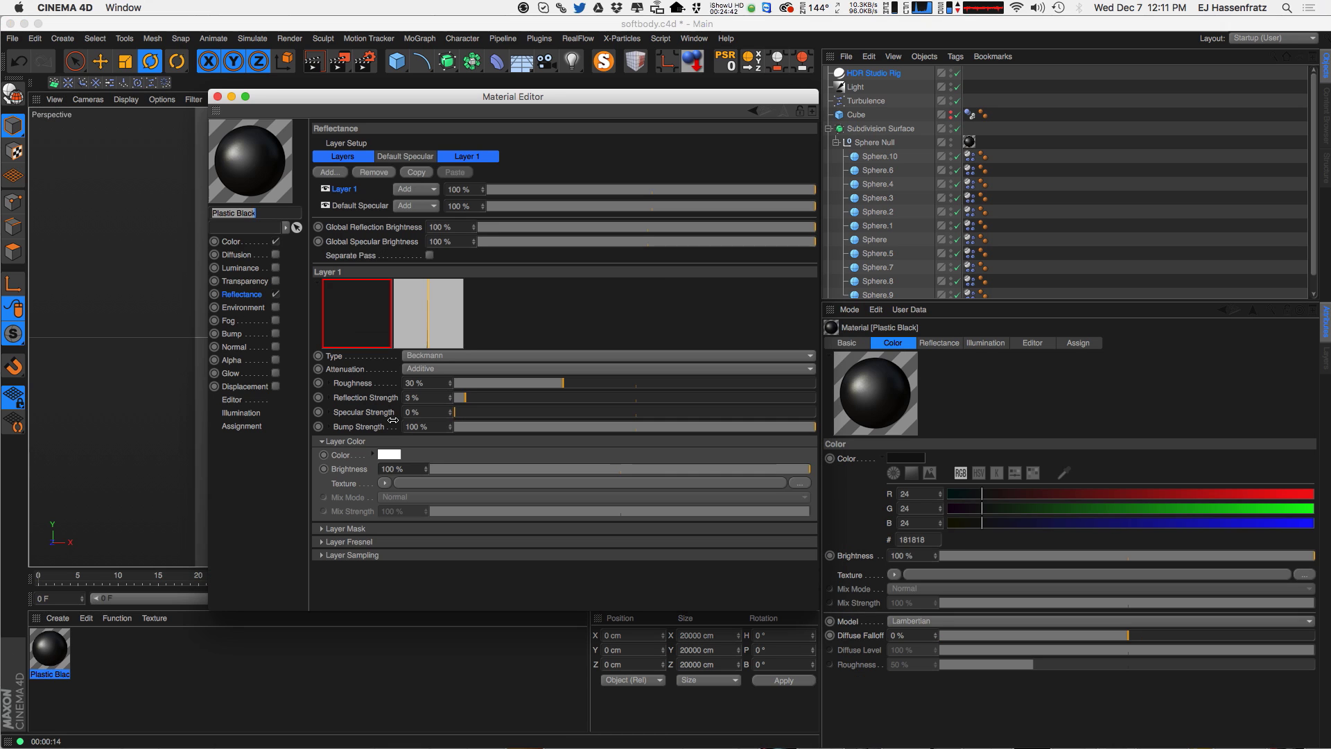
left_click(457, 398)
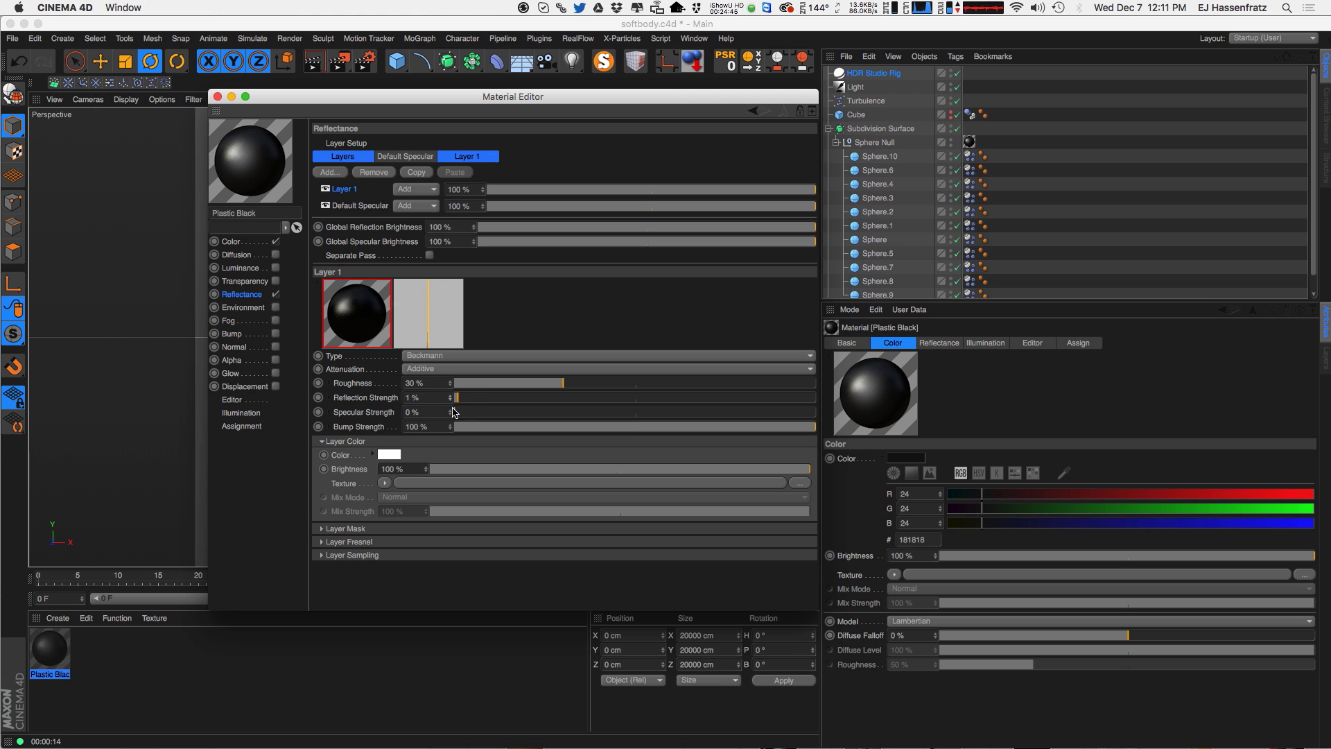
left_click(218, 98)
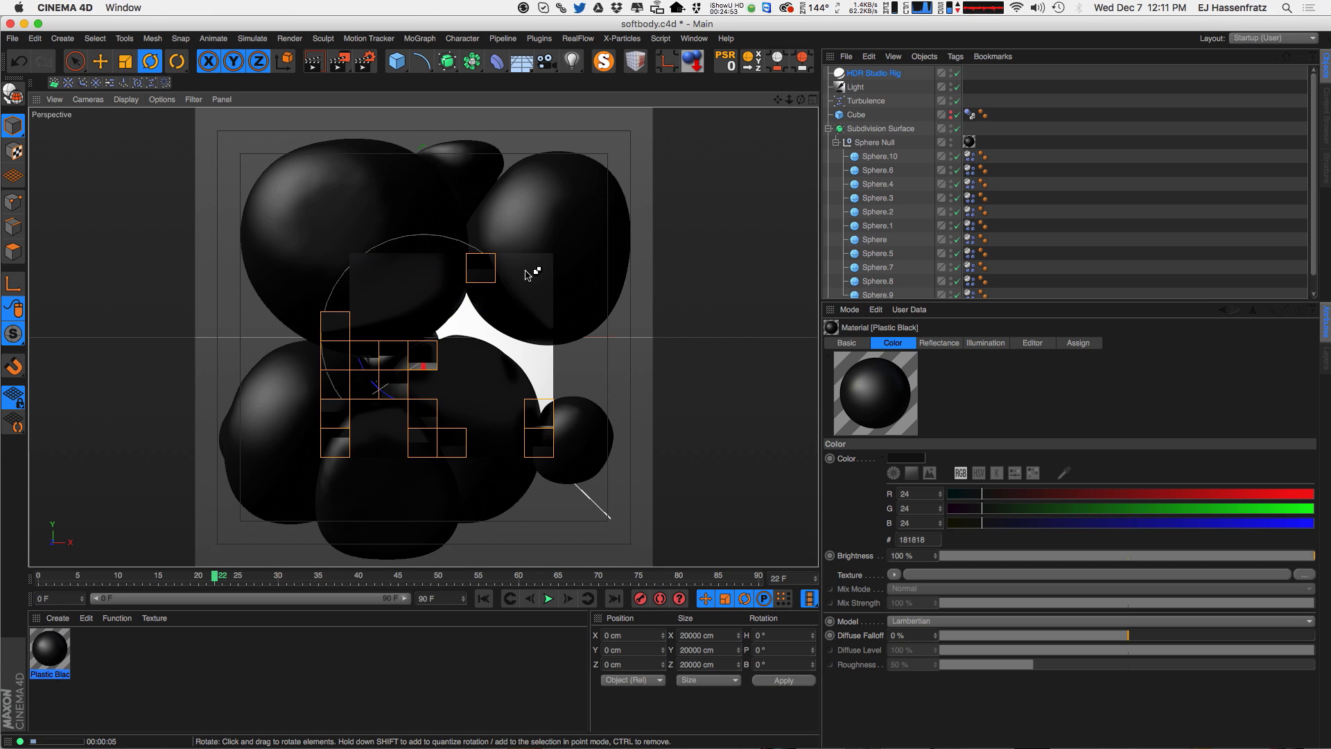
- Raise the Reflection Strength of Plastic Black's Layer 1 to 2% and close the material's editor
double_click(60, 634)
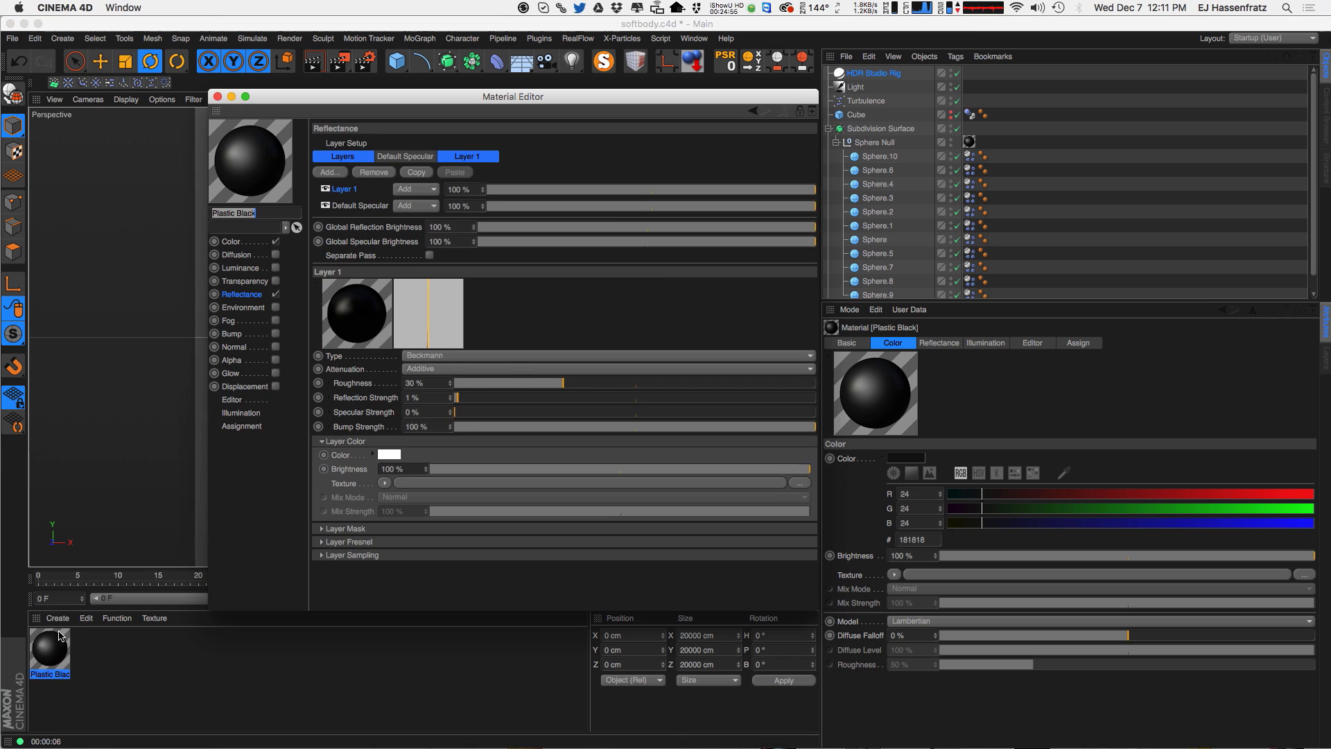
left_click(450, 396)
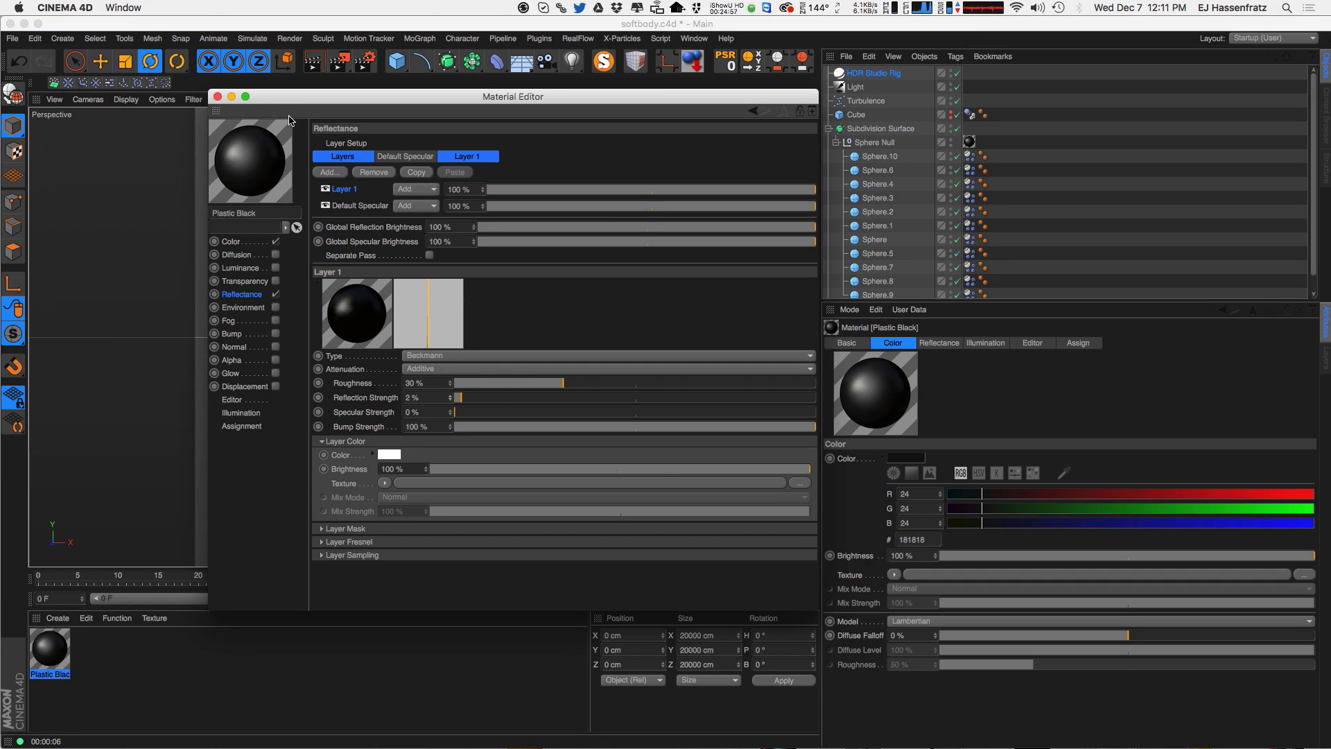
left_click(217, 96)
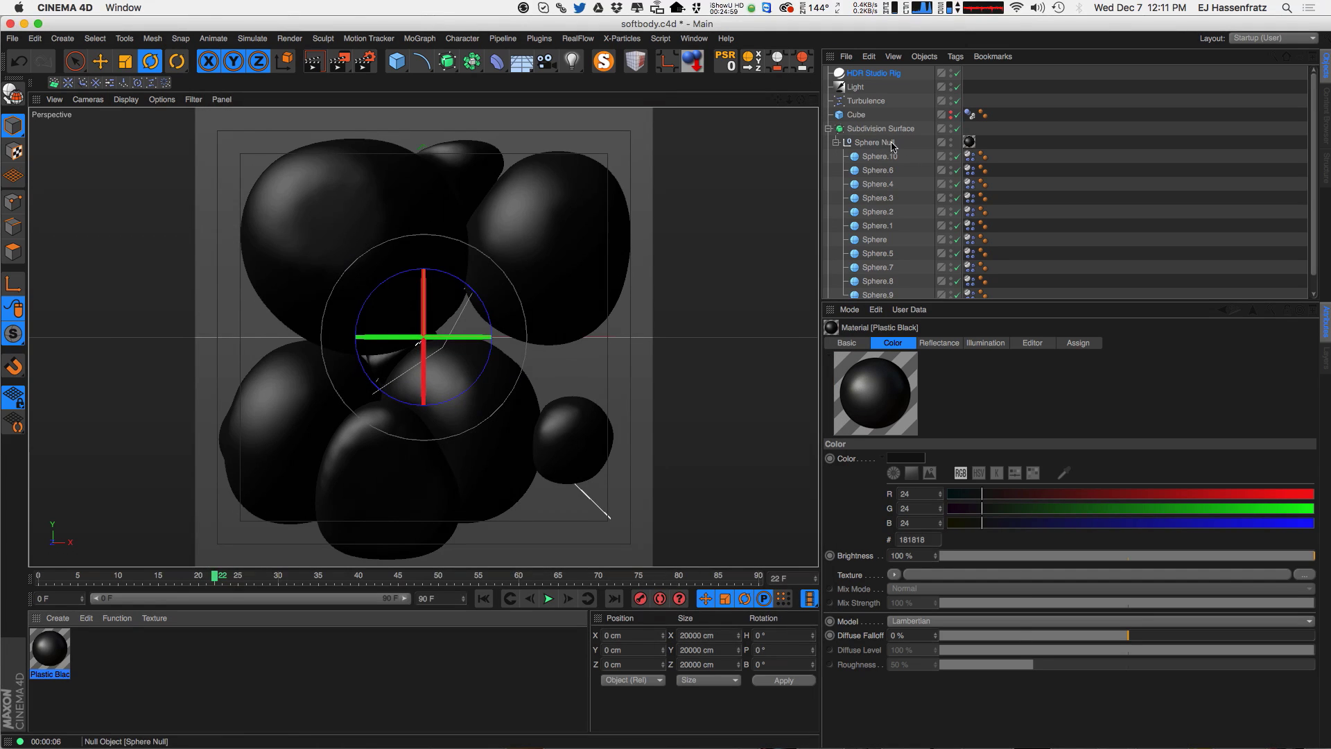
- Set the HDR Studio Rig's light Brightness to 132% and Reflective Brightness to 10%, and preview the render in the viewport
left_click(873, 73)
left_click_drag(1026, 422, 1062, 421)
left_click_drag(1164, 436, 1161, 436)
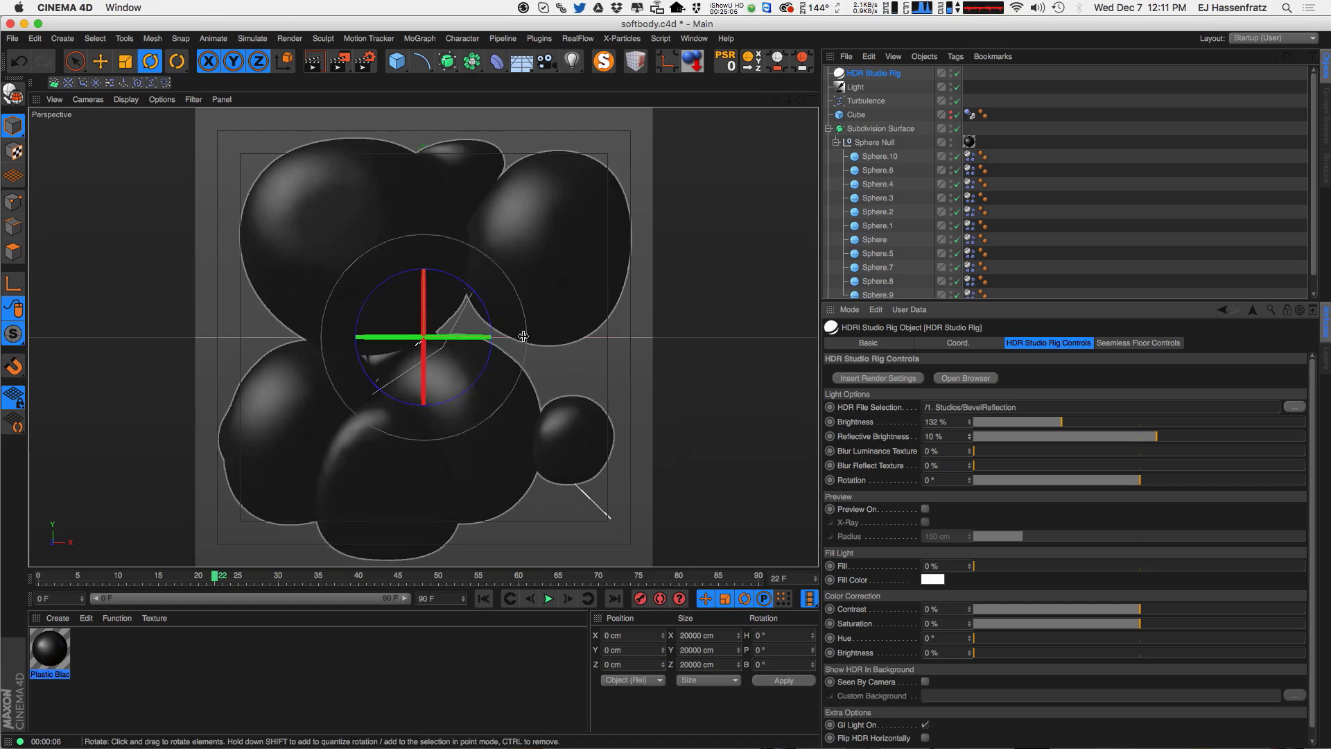
key("alt+r")
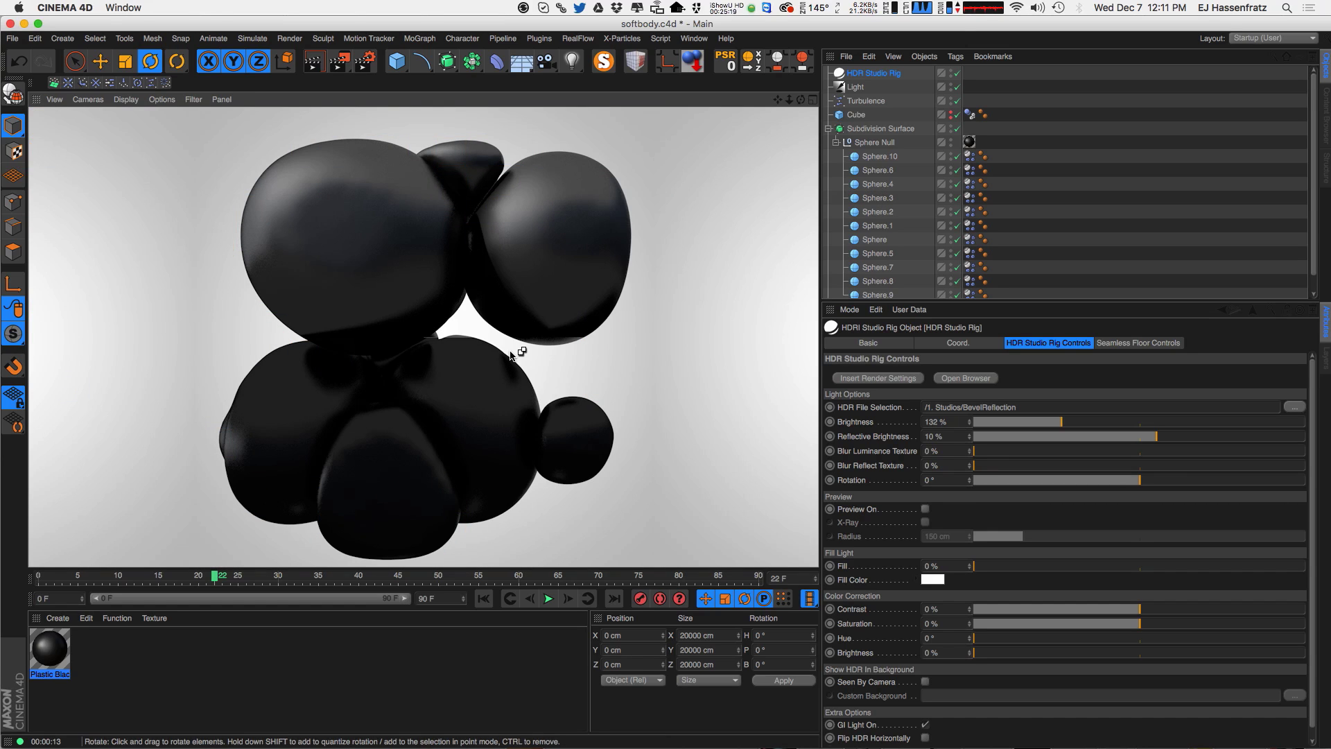
- Stop the viewport render preview, show the rig's Seamless Floor Controls and render the view with nothing selected
key("alt+r")
left_click(1148, 346)
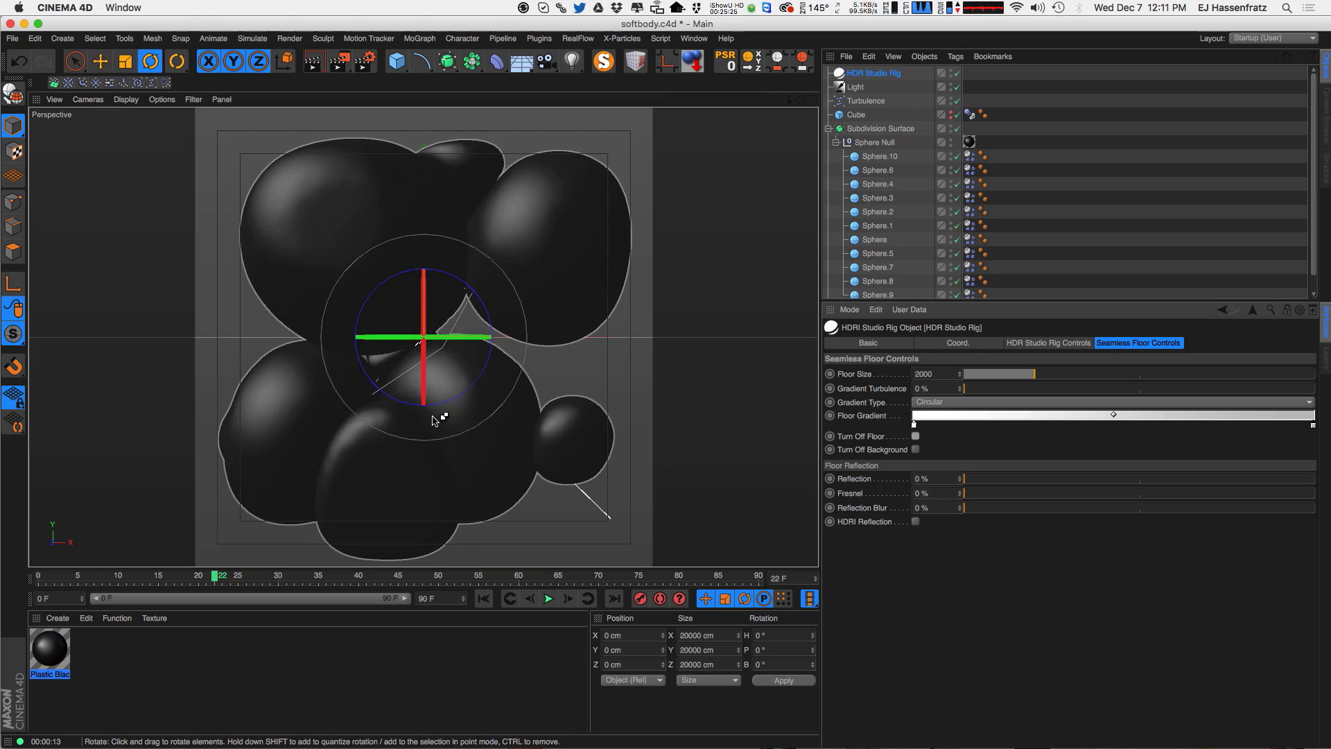
key("super+r")
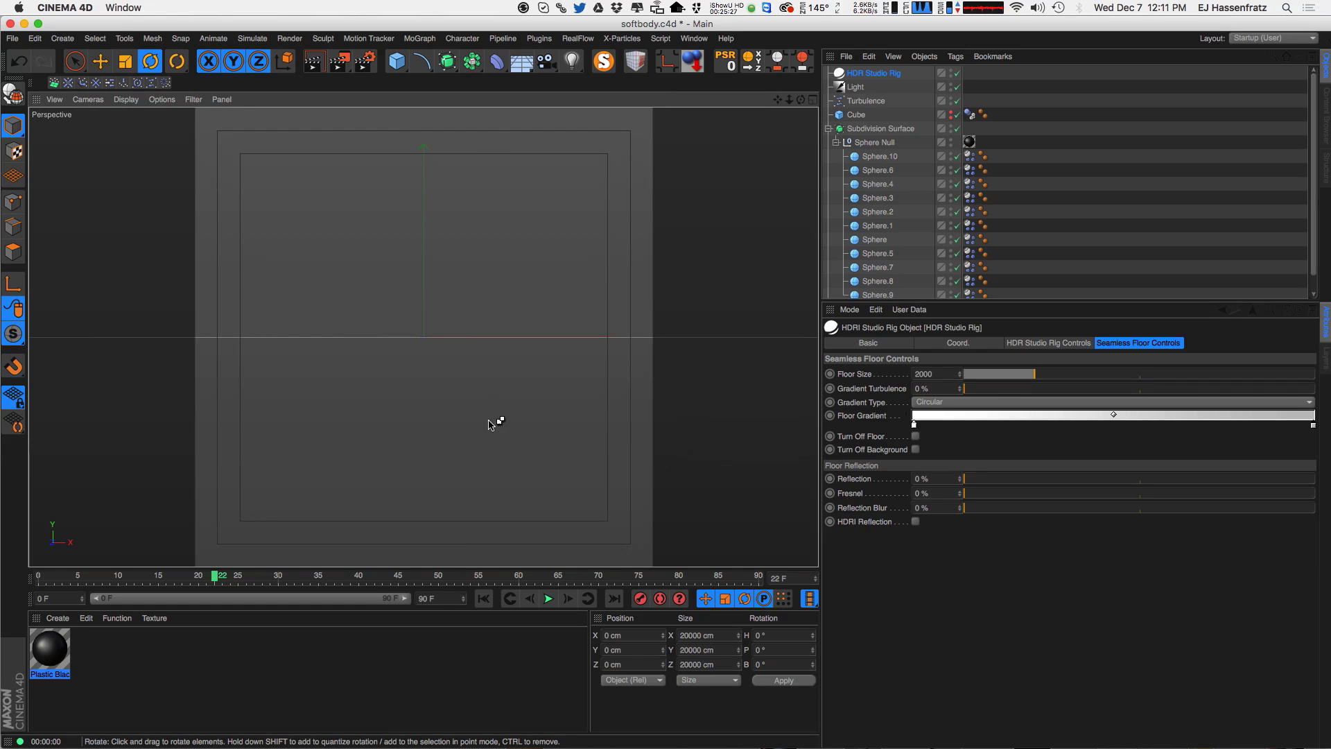
left_click(1024, 259)
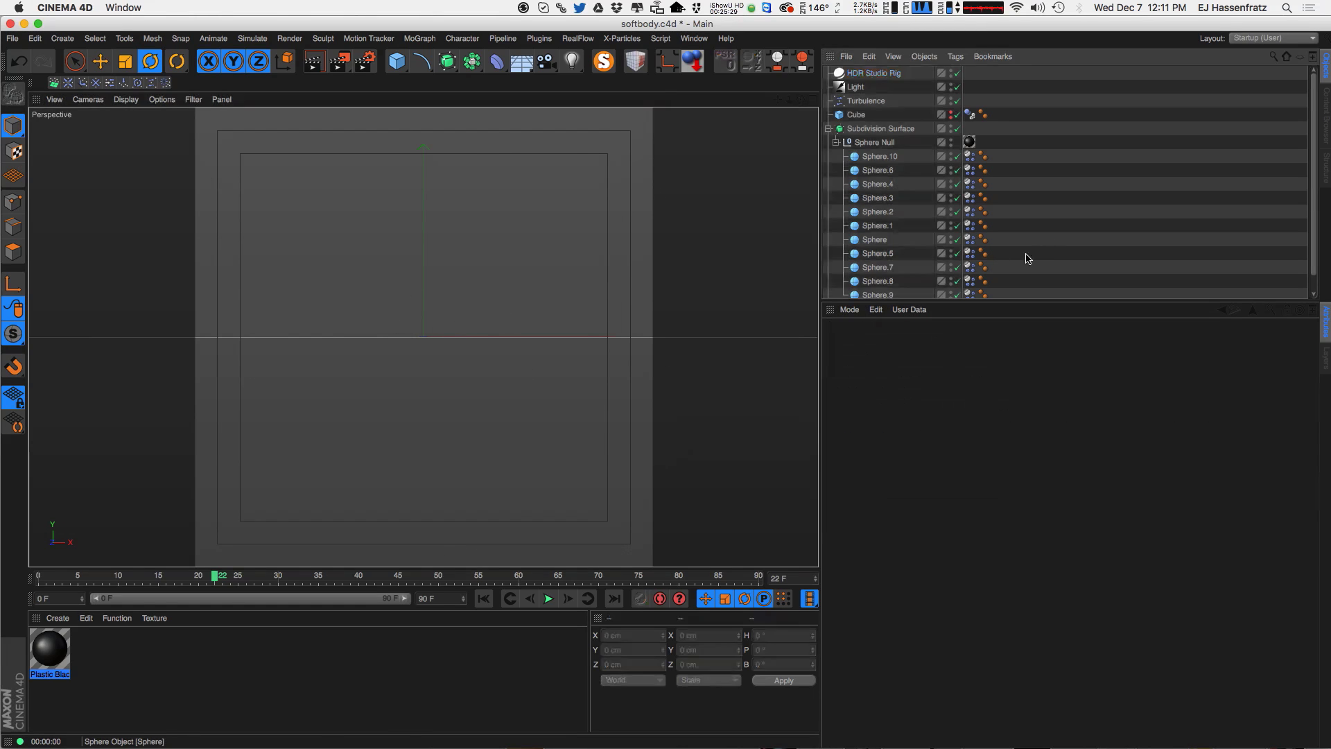
key("super+r")
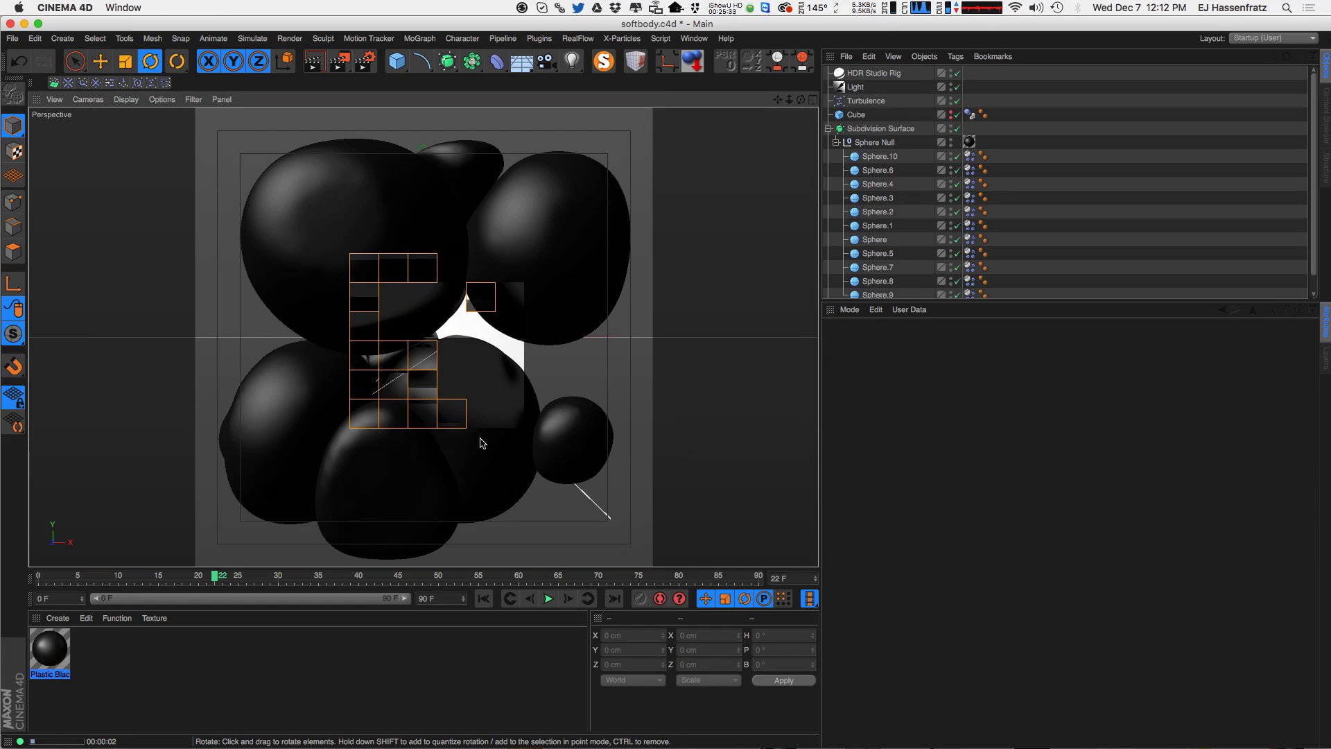
- Switch the renderer to Physical with Automatic sampling quality, close the render settings and render the view
left_click(365, 68)
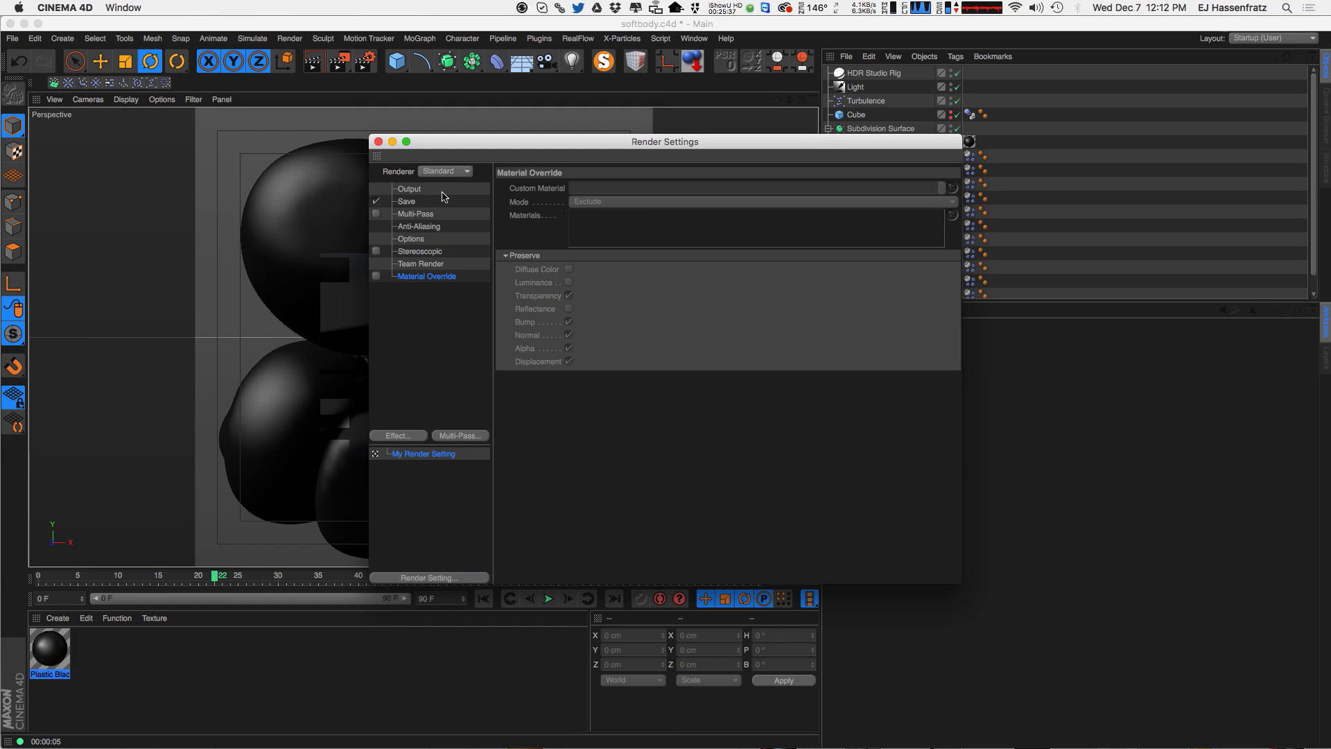
left_click(446, 171)
left_click(433, 185)
left_click(445, 170)
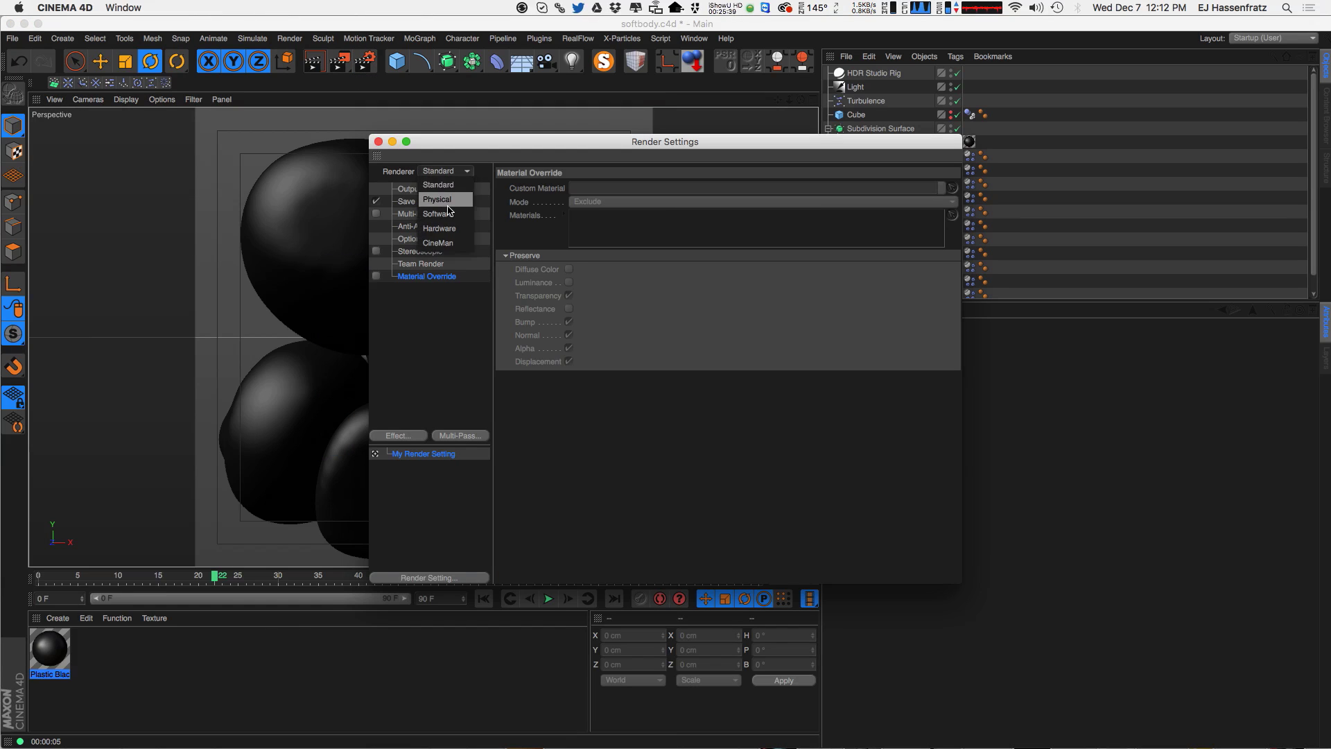
left_click(447, 202)
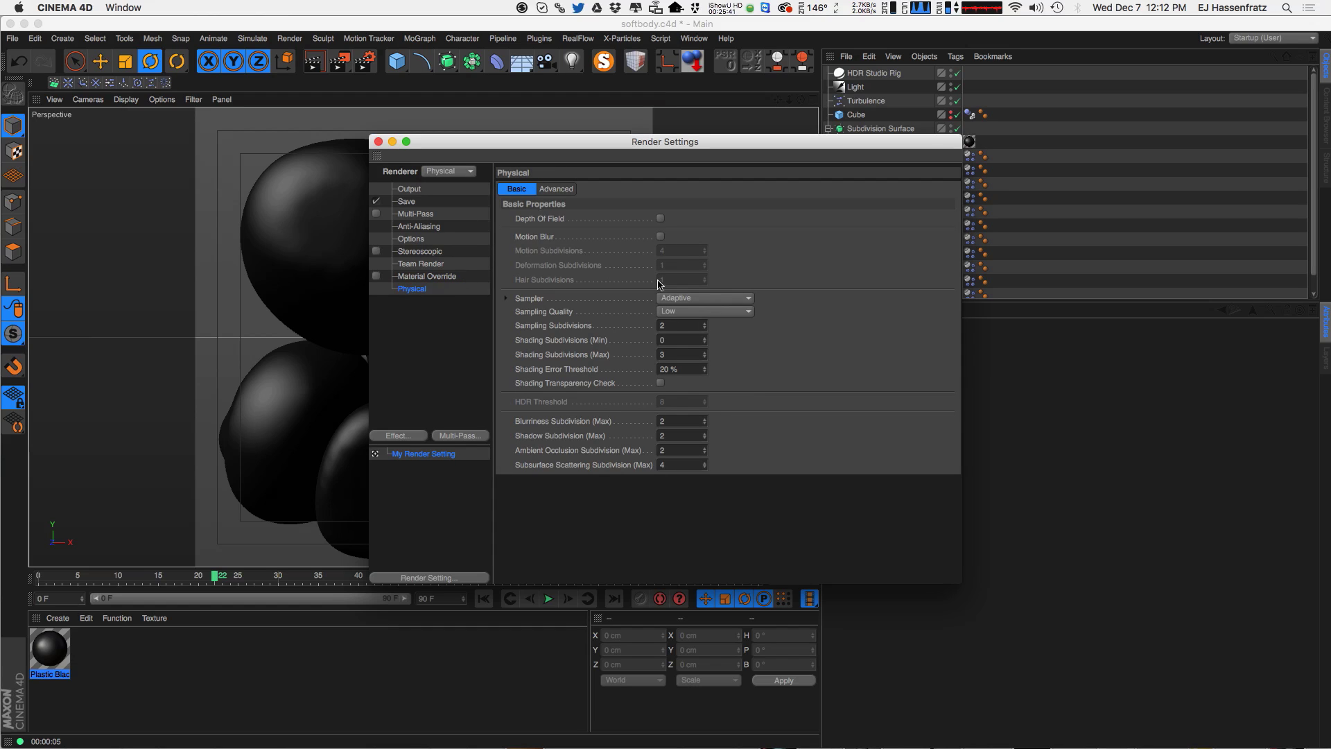
left_click(693, 312)
left_click(687, 366)
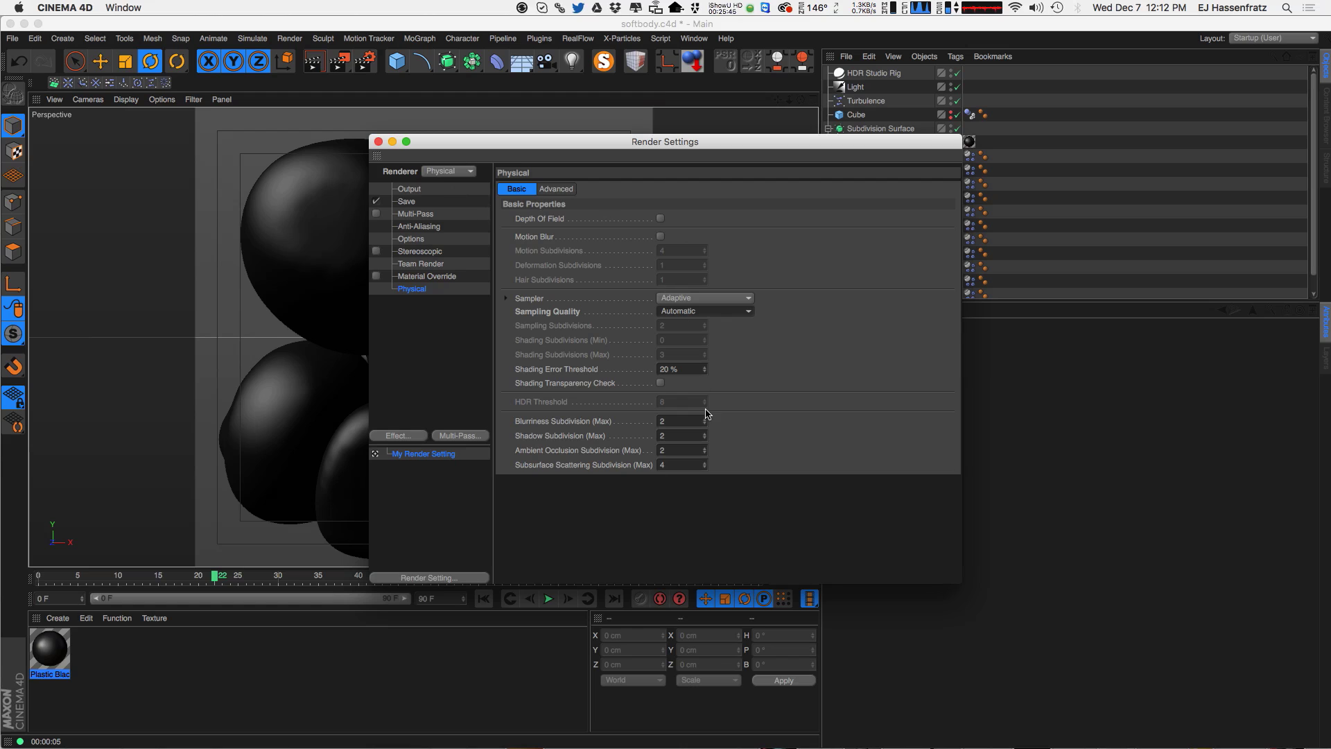
left_click_drag(565, 146, 741, 147)
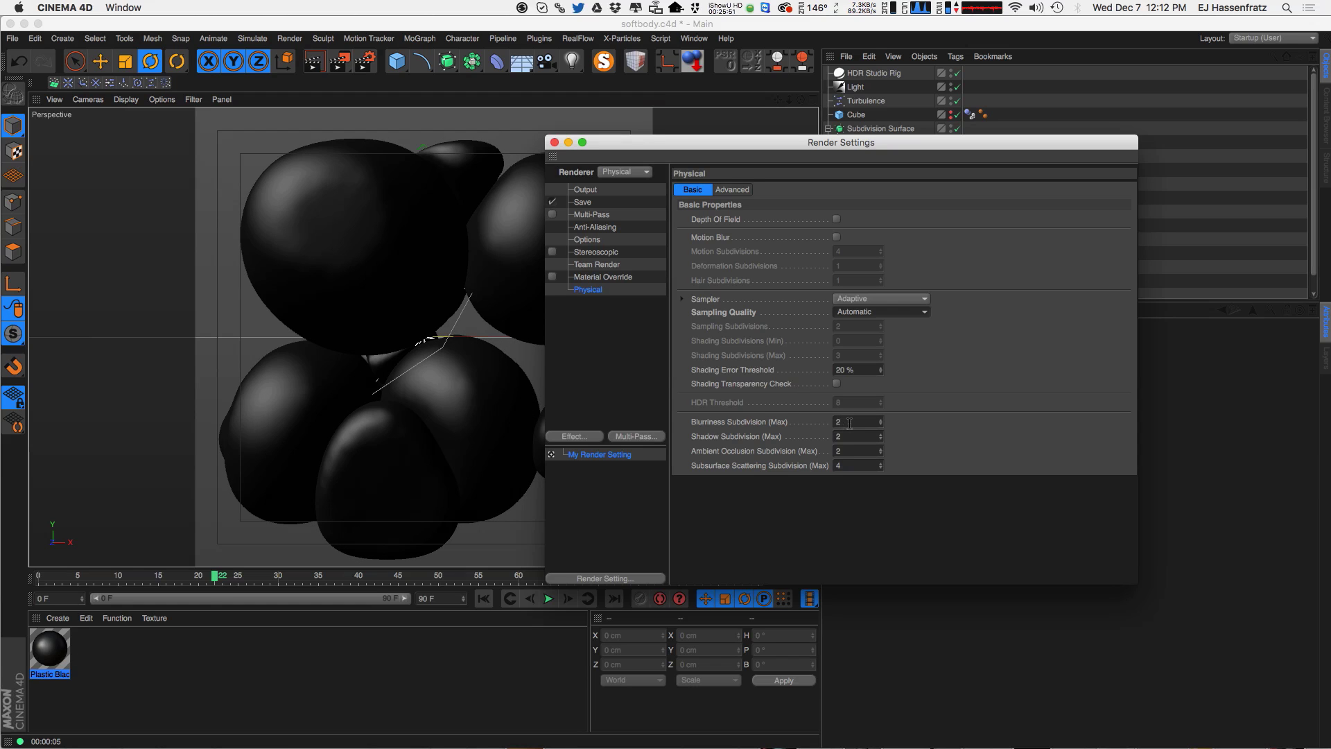
left_click(555, 143)
key("super+r")
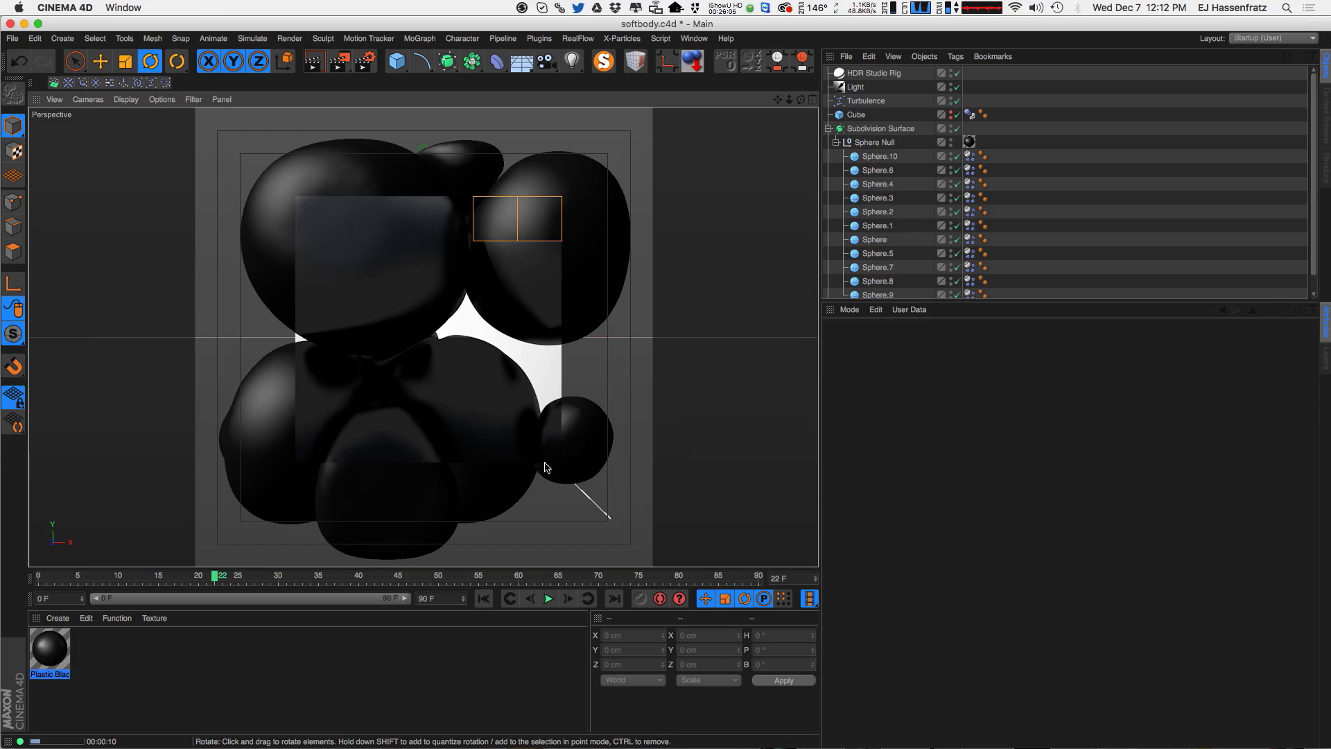
- Play the simulation from the first frame and stop it at frame 16
left_click(486, 599)
left_click(548, 599)
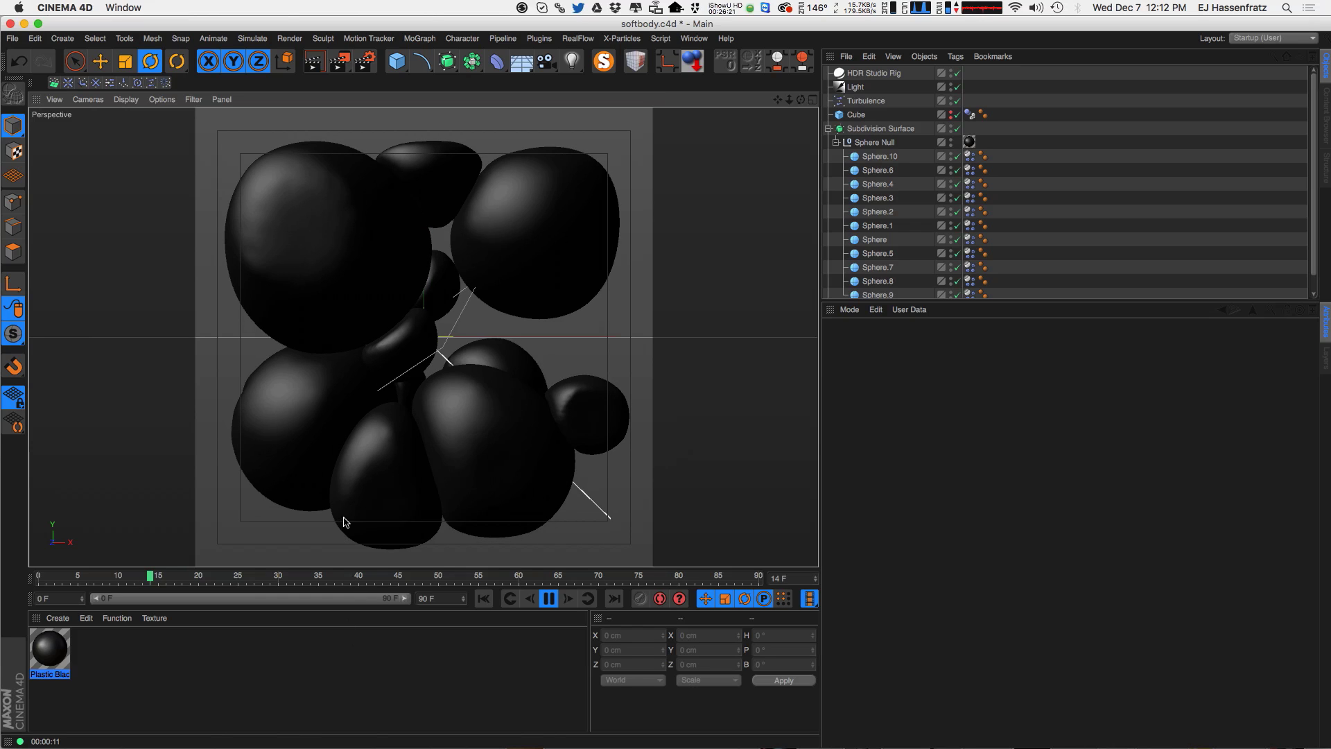
key("F8")
- Select all eleven spheres in the Sphere Null and set their Segments to 25
left_click_drag(924, 301, 910, 417)
left_click(883, 295)
left_click(879, 158, "shift")
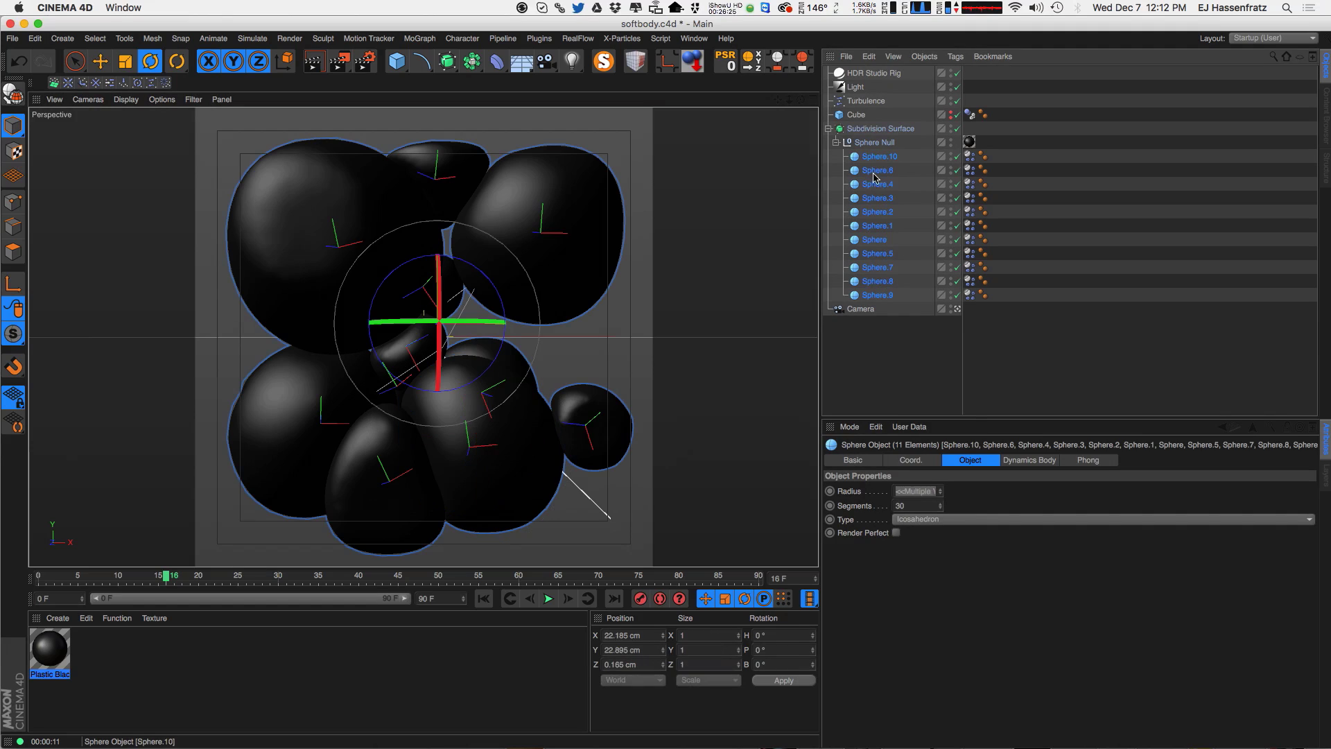
left_click(869, 507)
type("25")
key("Return")
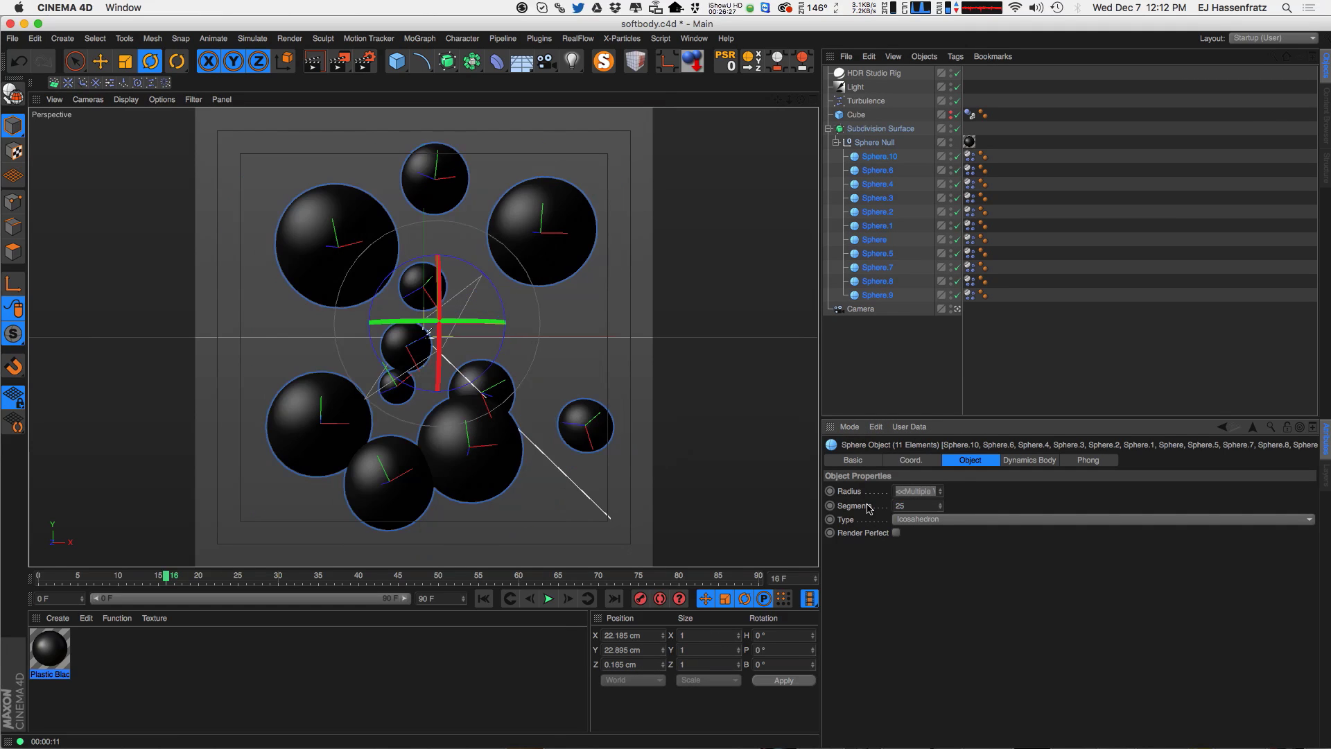
- Run the simulation again from the start and stop it at frame 13, with the spheres inflated
left_click(483, 599)
left_click(548, 598)
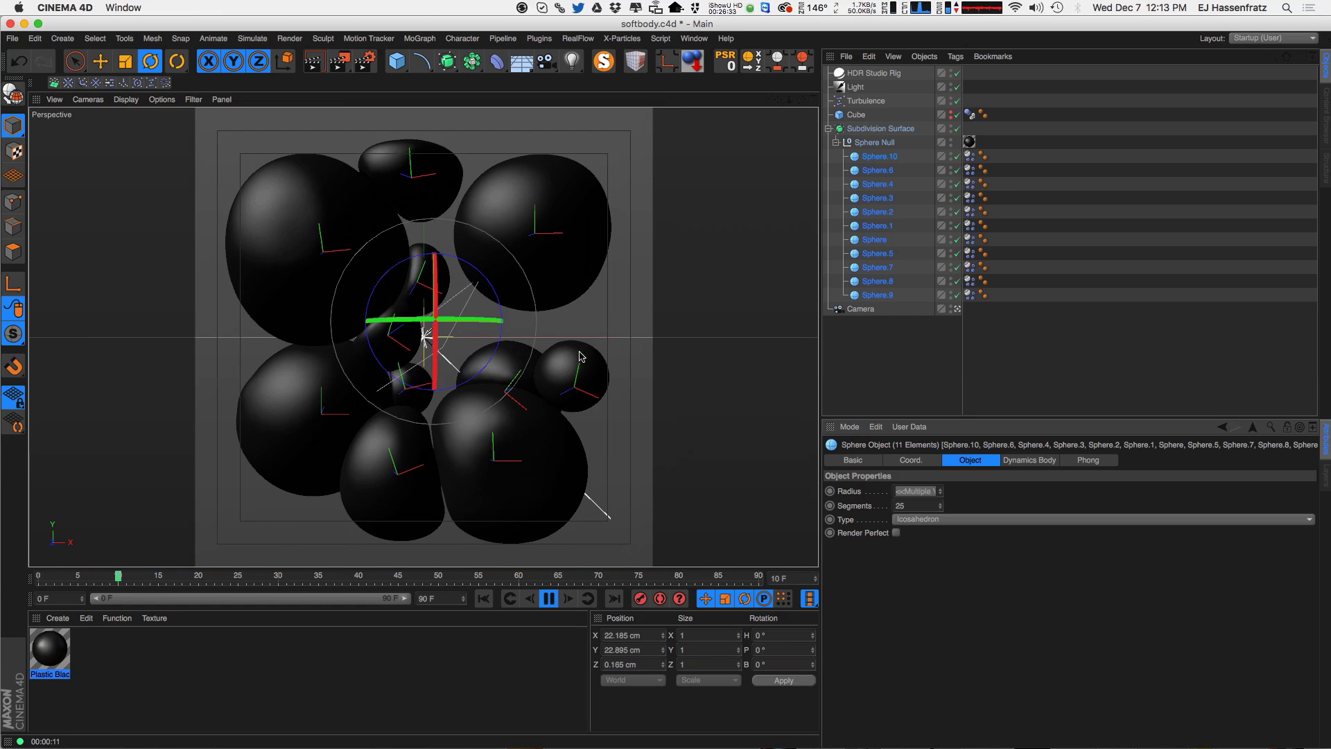
key("space")
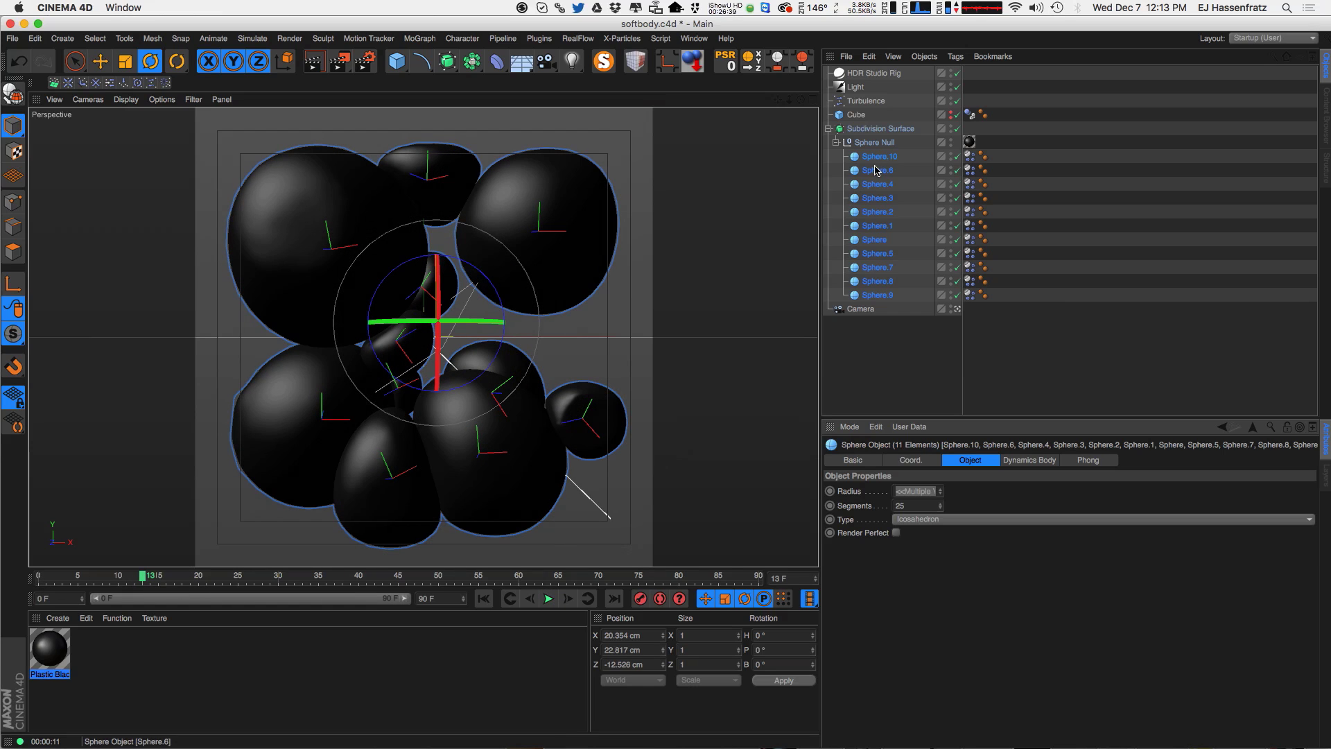
- Set the inflated shapes as the initial state for all the spheres' Dynamics Body tags and return to frame 0
left_click(1023, 306)
left_click(969, 295)
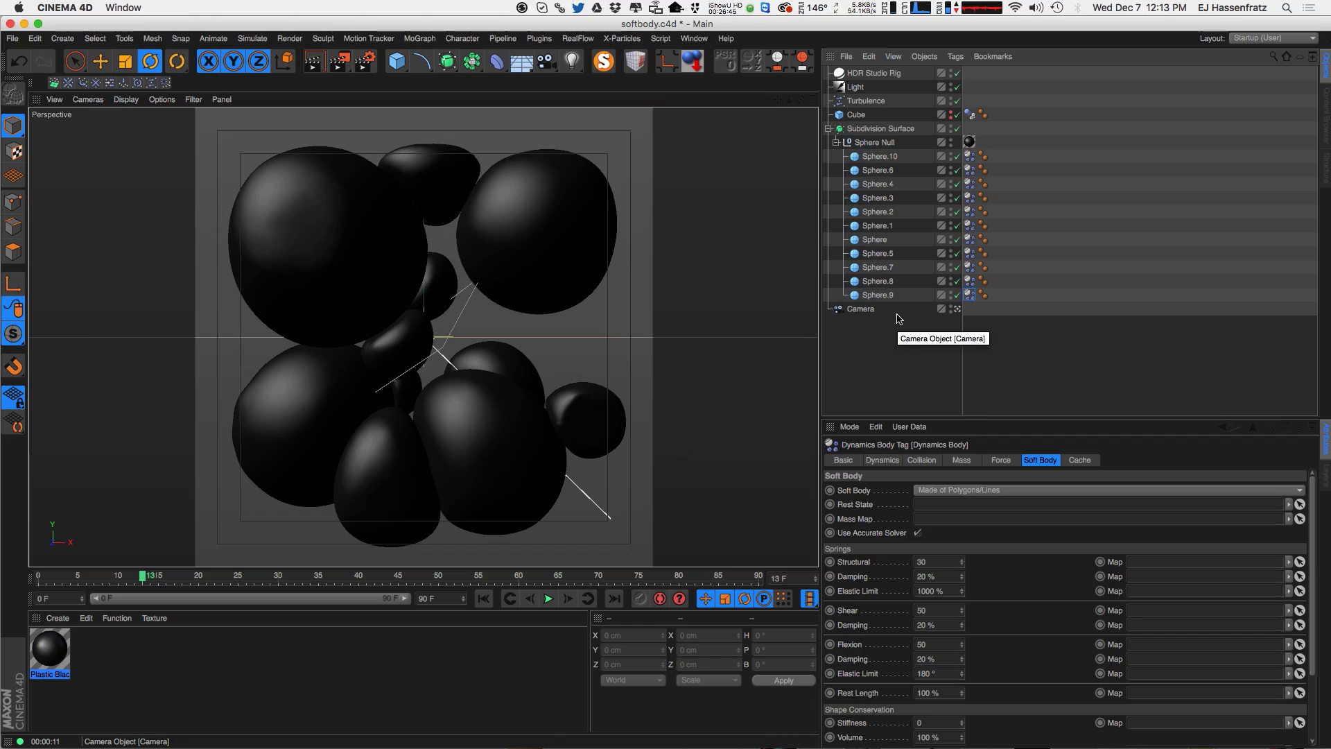
left_click(969, 156, "shift")
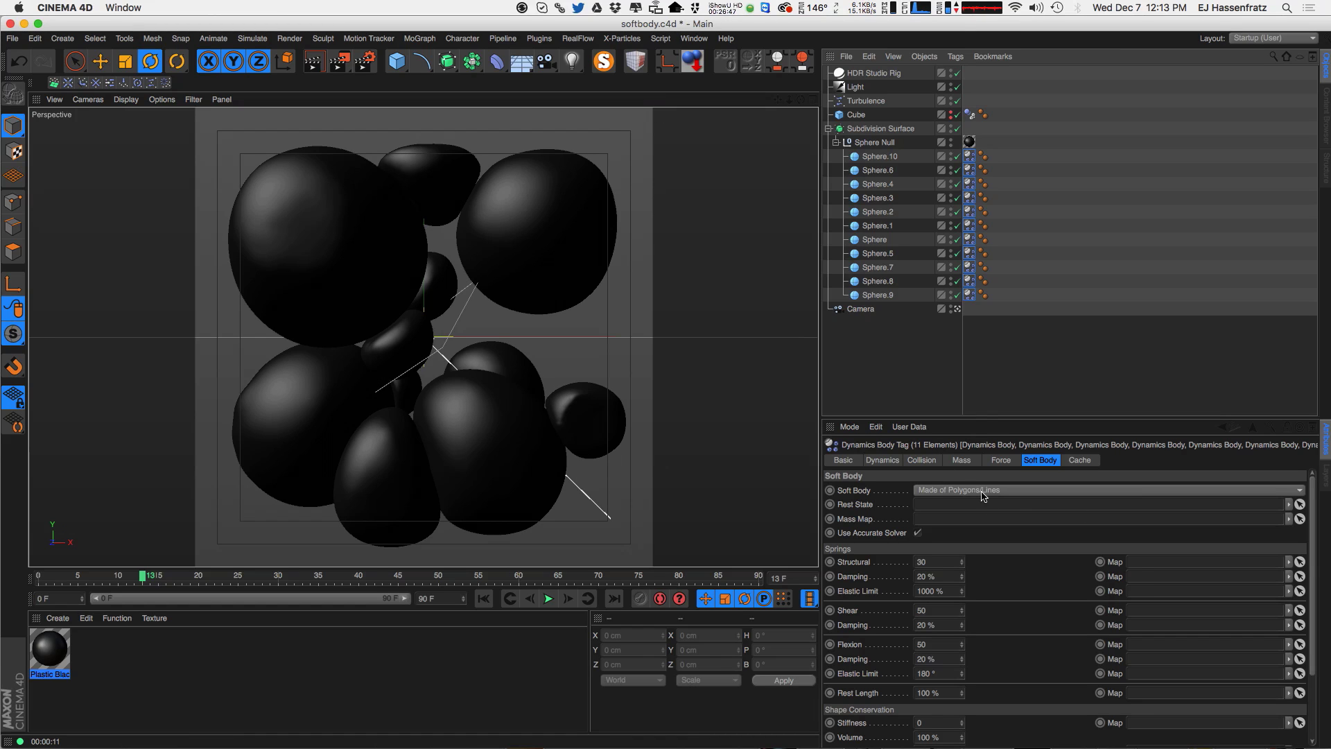
left_click_drag(988, 414, 988, 334)
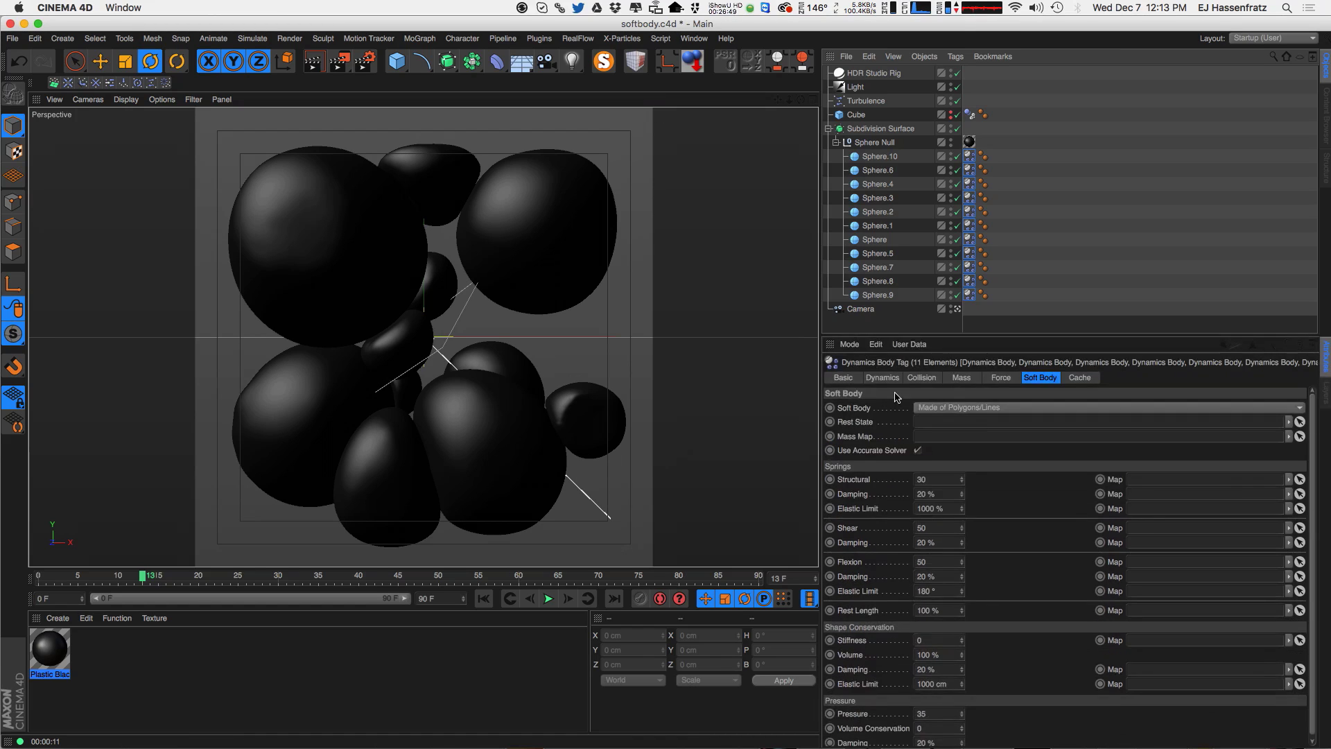
left_click(882, 377)
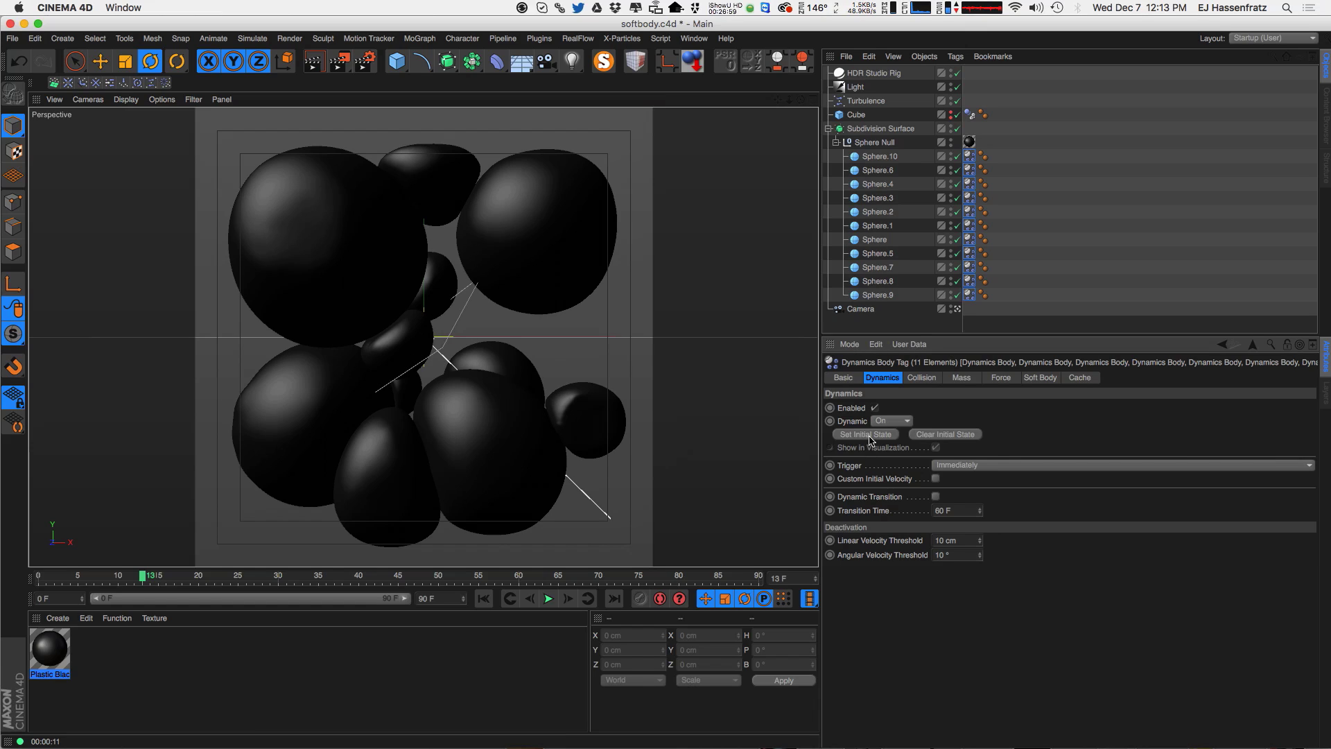
left_click(869, 436)
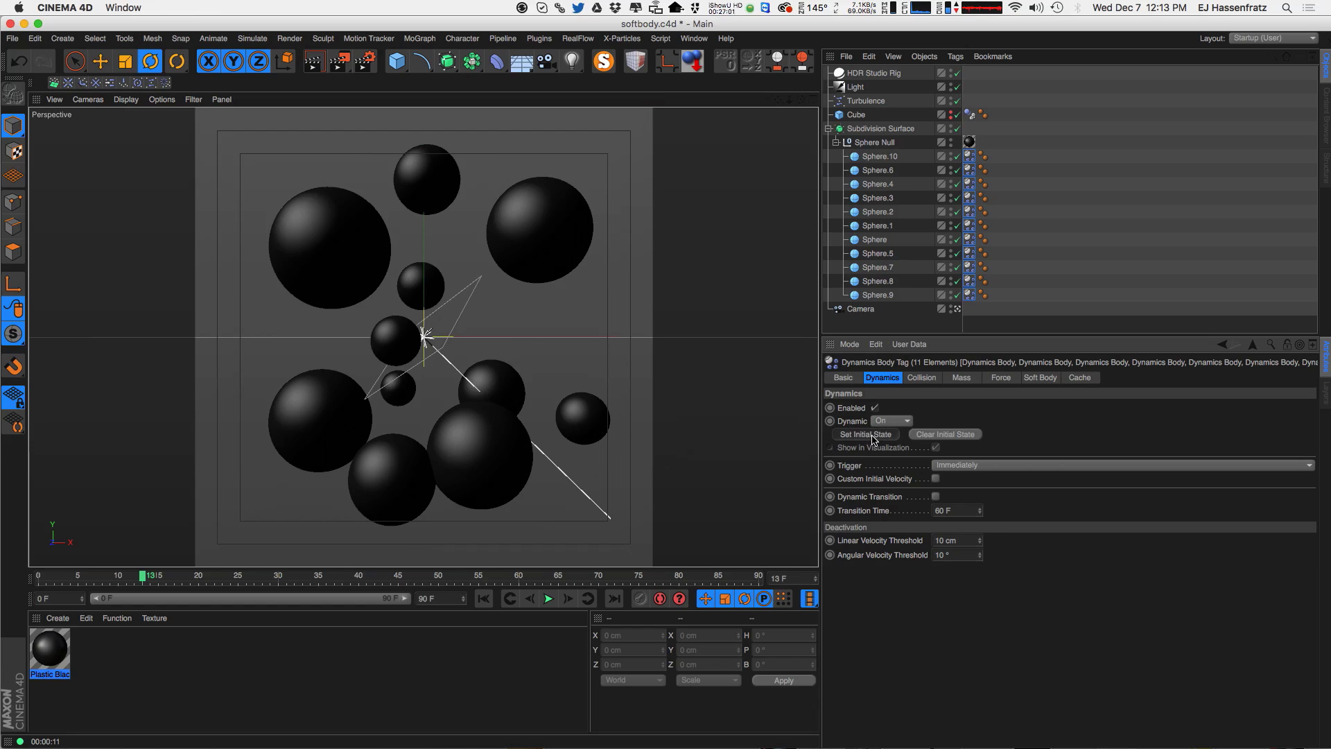
left_click(883, 436)
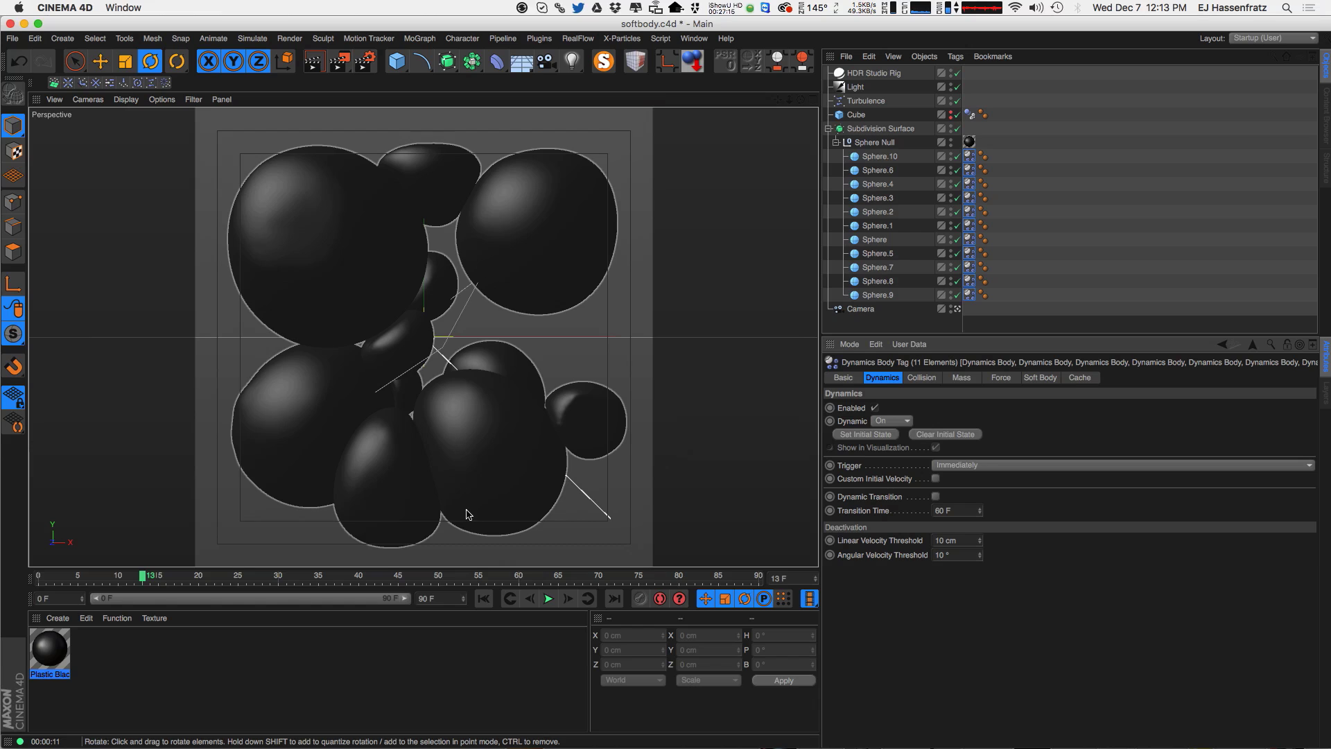
left_click(484, 598)
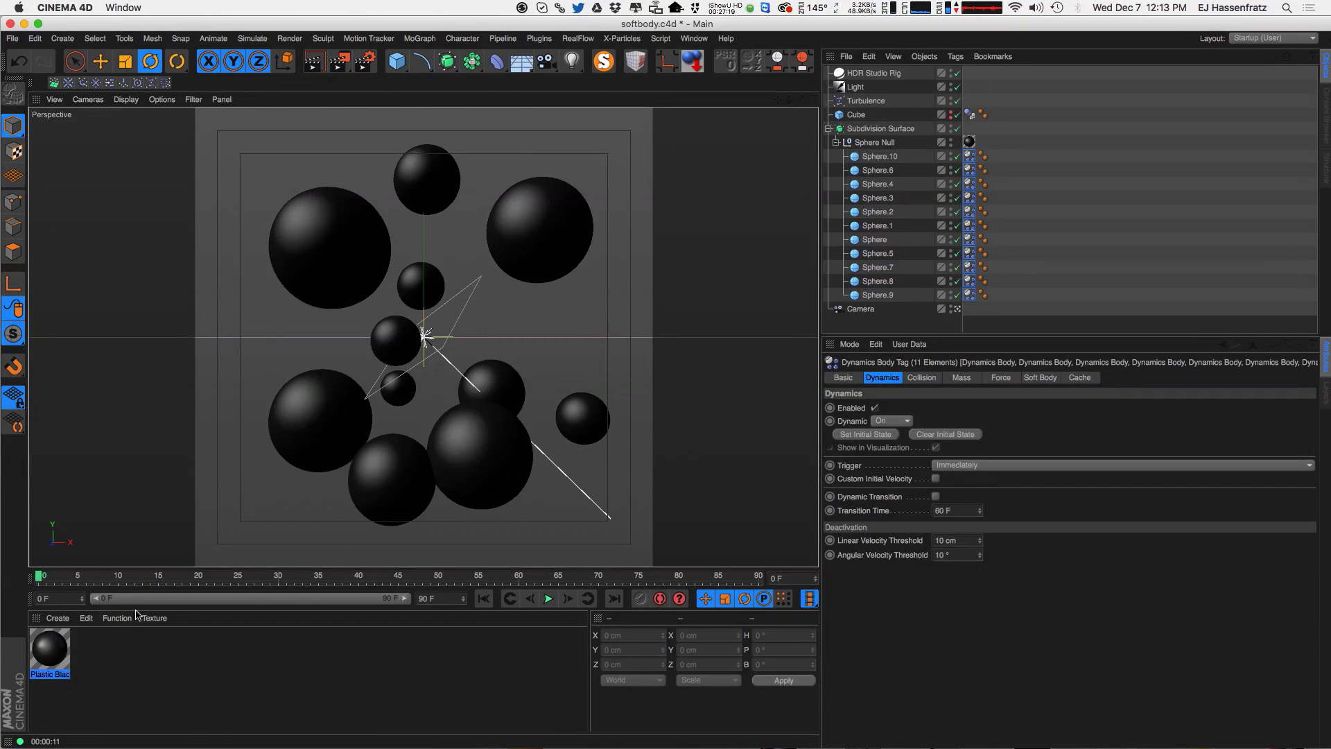
left_click(483, 601)
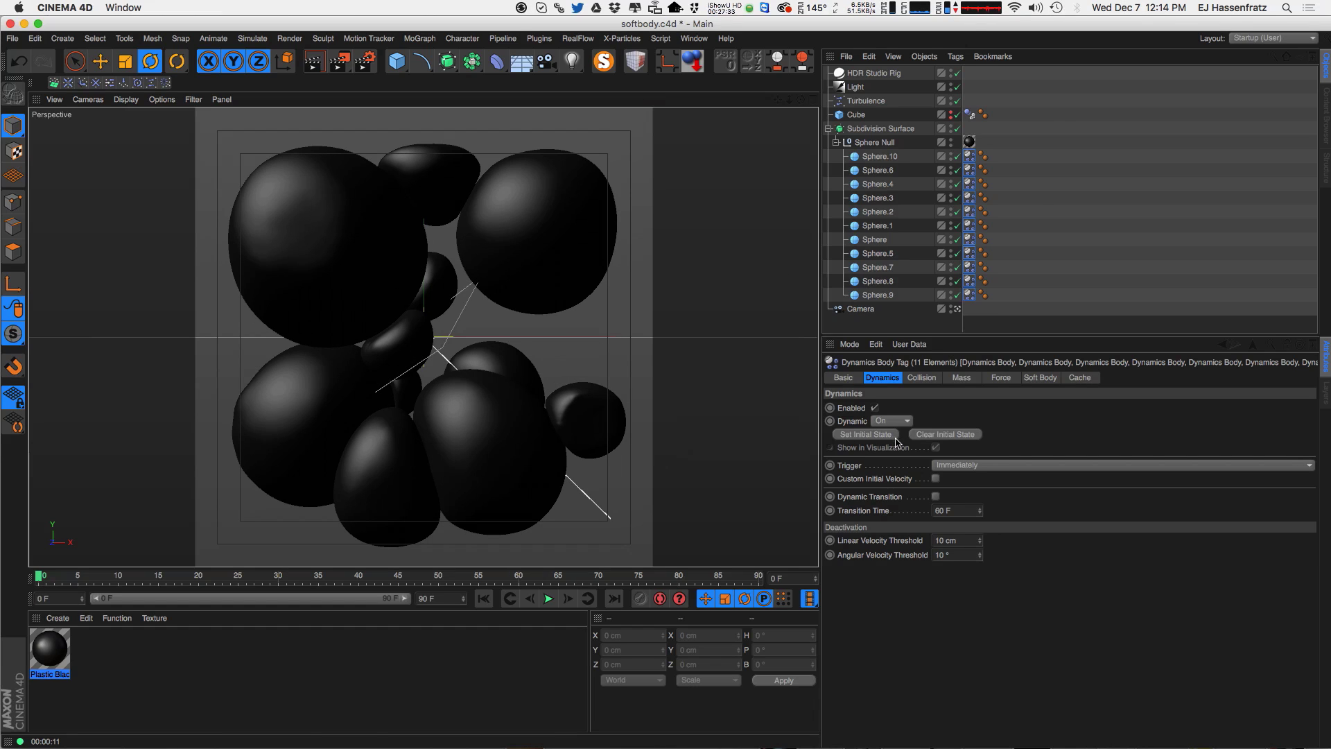
- Play the simulation, stop at frame 50 and keyframe Dynamic as On for all the spheres' Dynamics Body tags
left_click(547, 598)
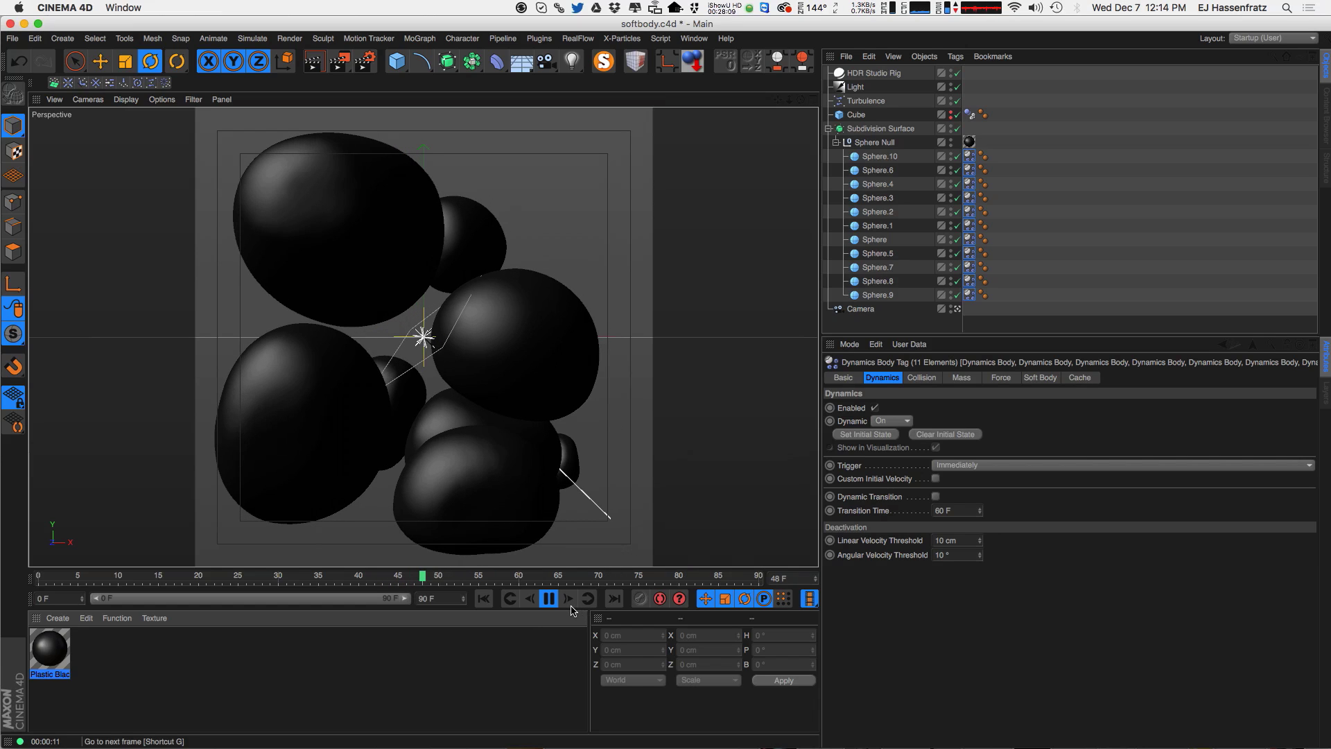
left_click(442, 577)
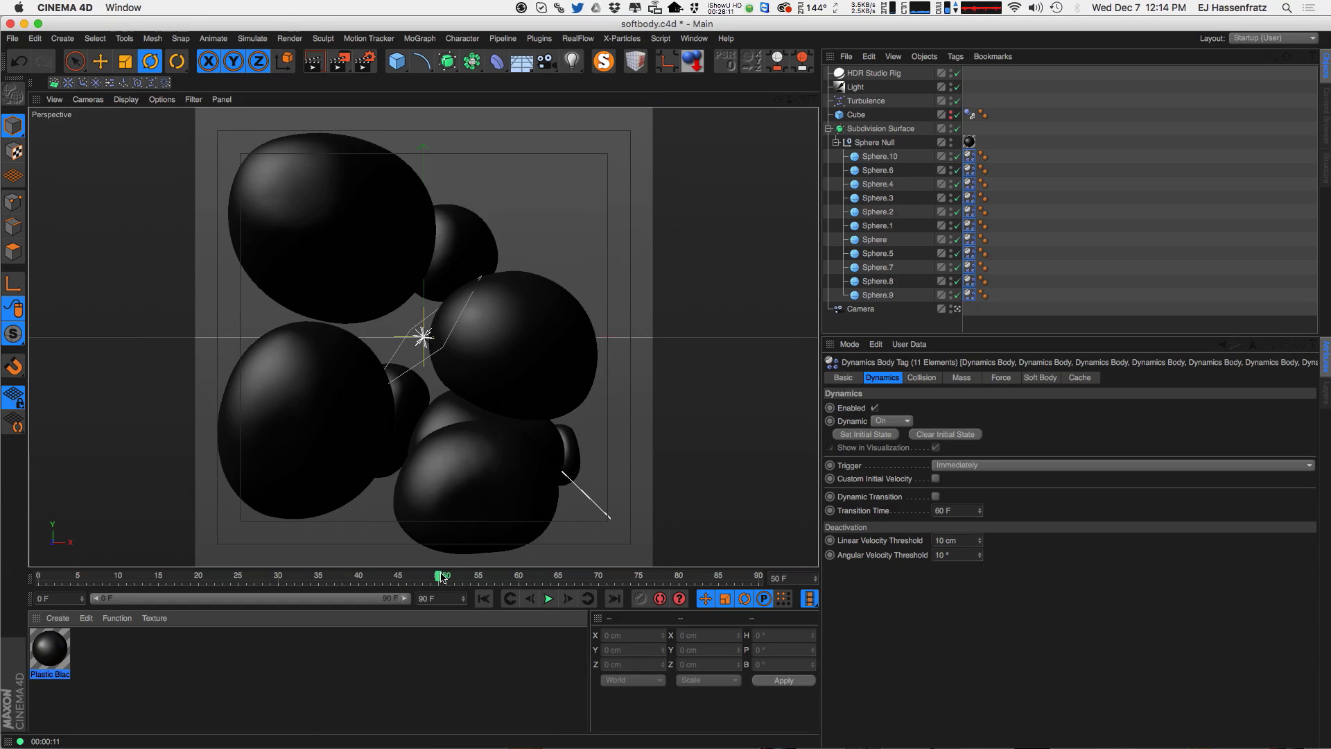
left_click(968, 158)
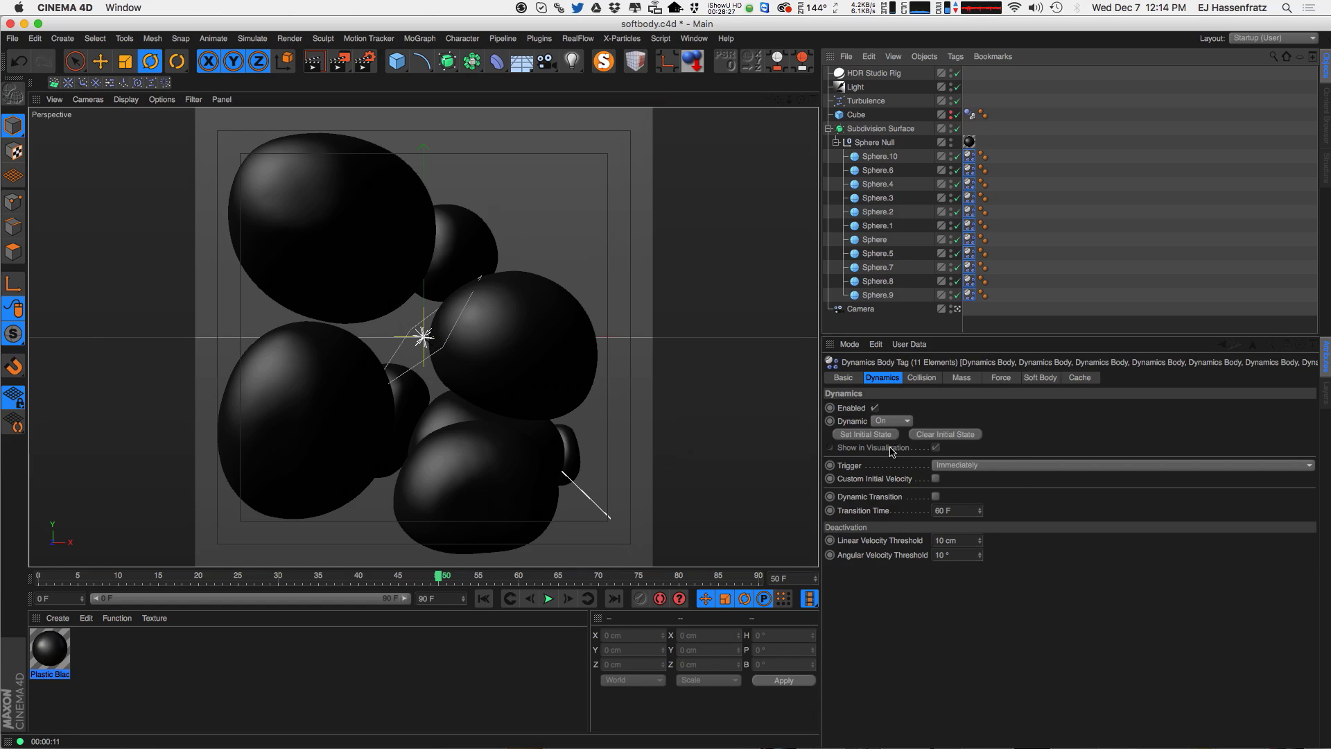
left_click(830, 421)
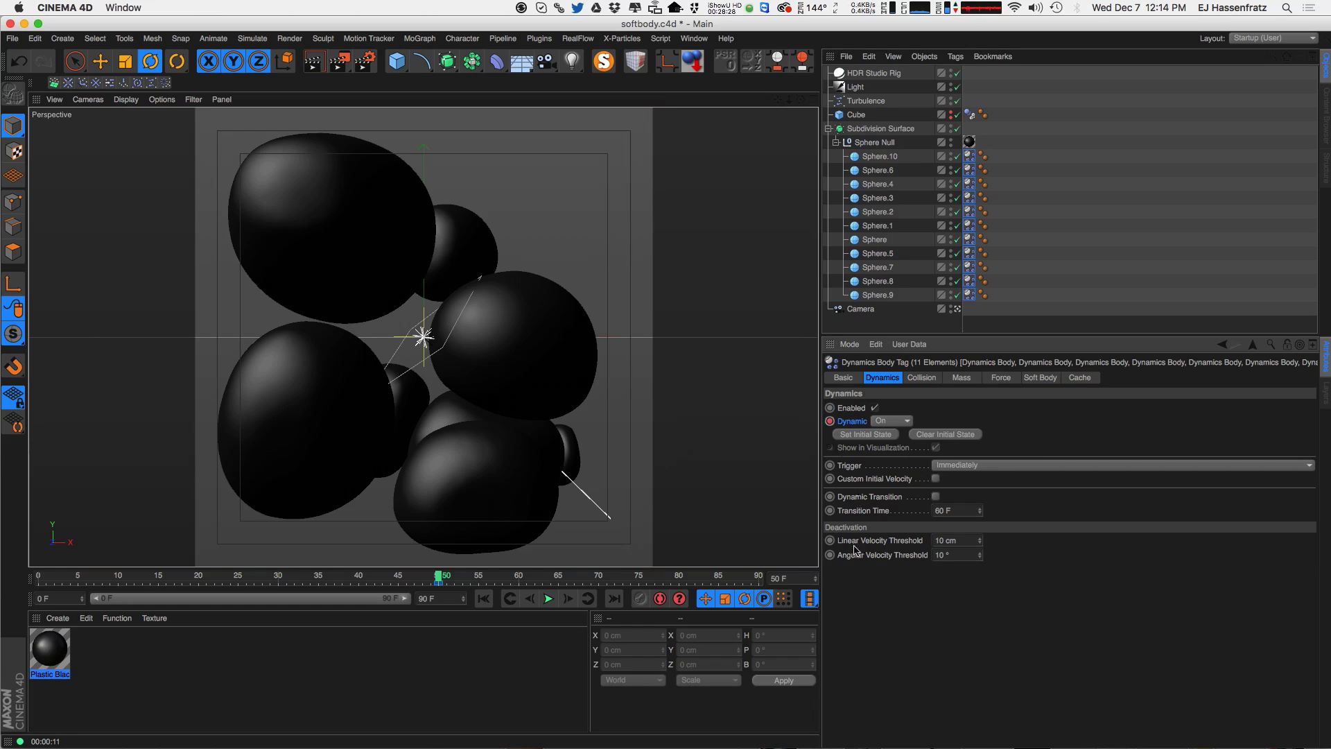
- Advance to frame 51 and keyframe Dynamic as Off for all the spheres' Dynamics Body tags
left_click(816, 580)
left_click(816, 577)
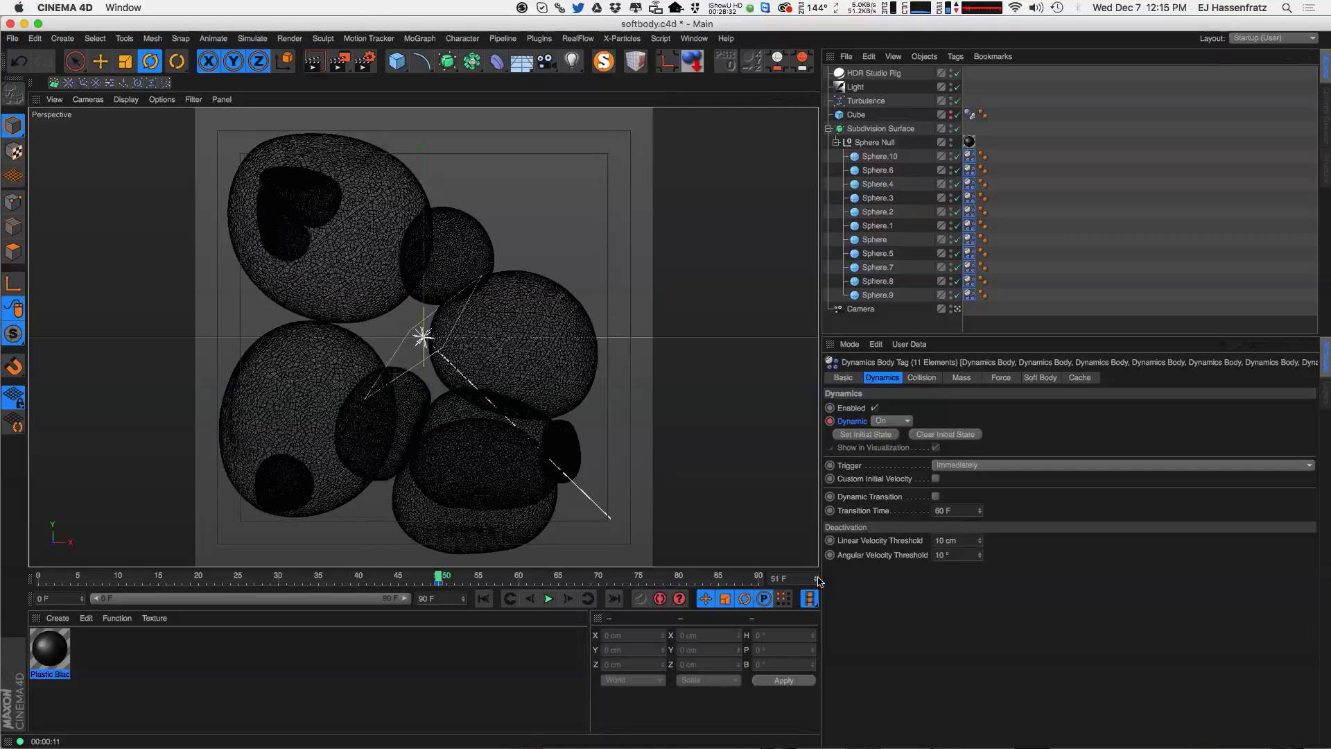
left_click(893, 421)
left_click(891, 434)
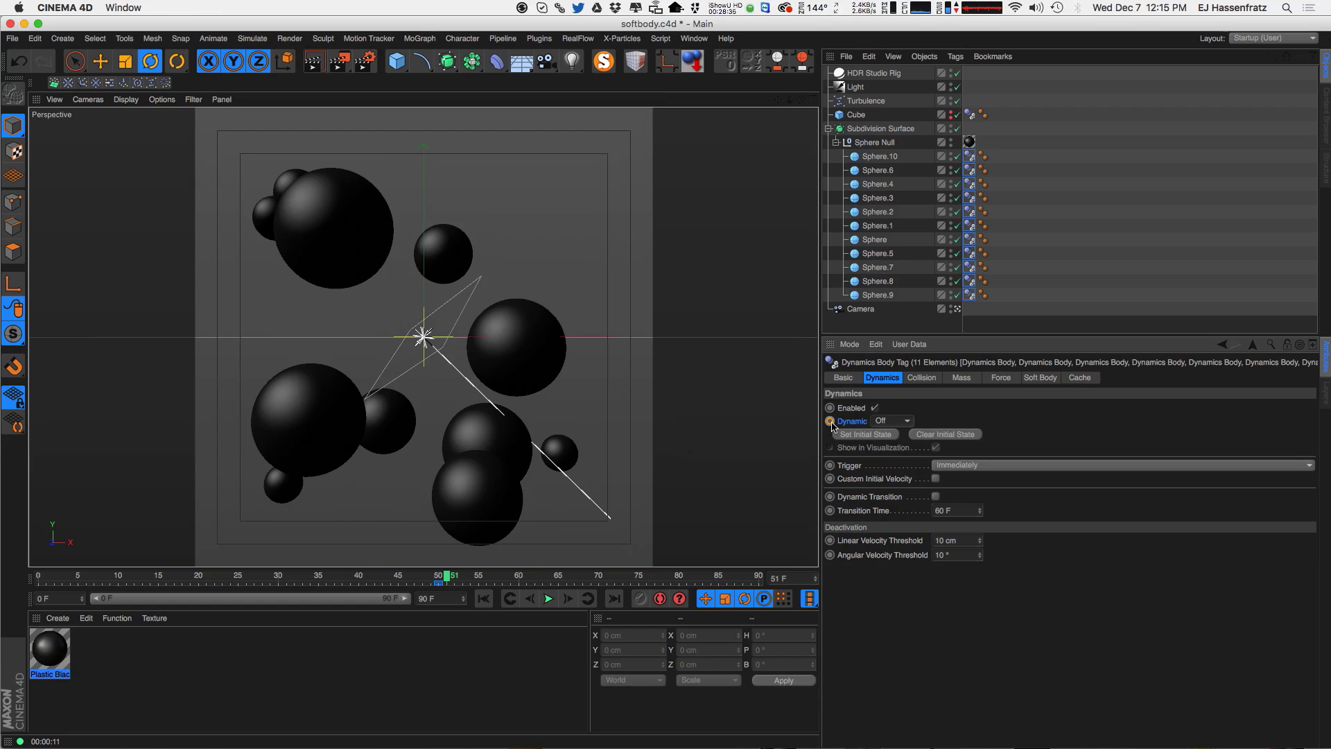
left_click(830, 420, "super")
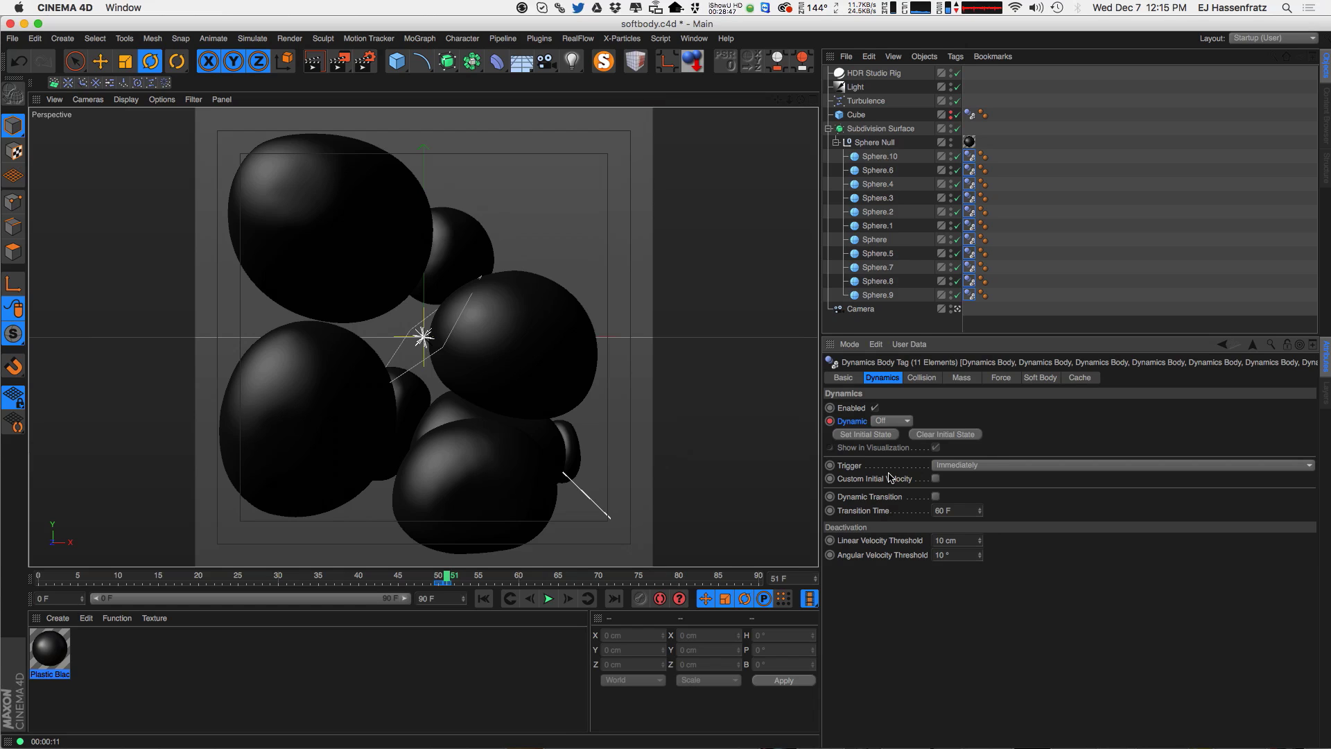
- Enable Dynamic Transition on all the spheres' Dynamics Body tags and set the Transition Time to 39 F
left_click(935, 496)
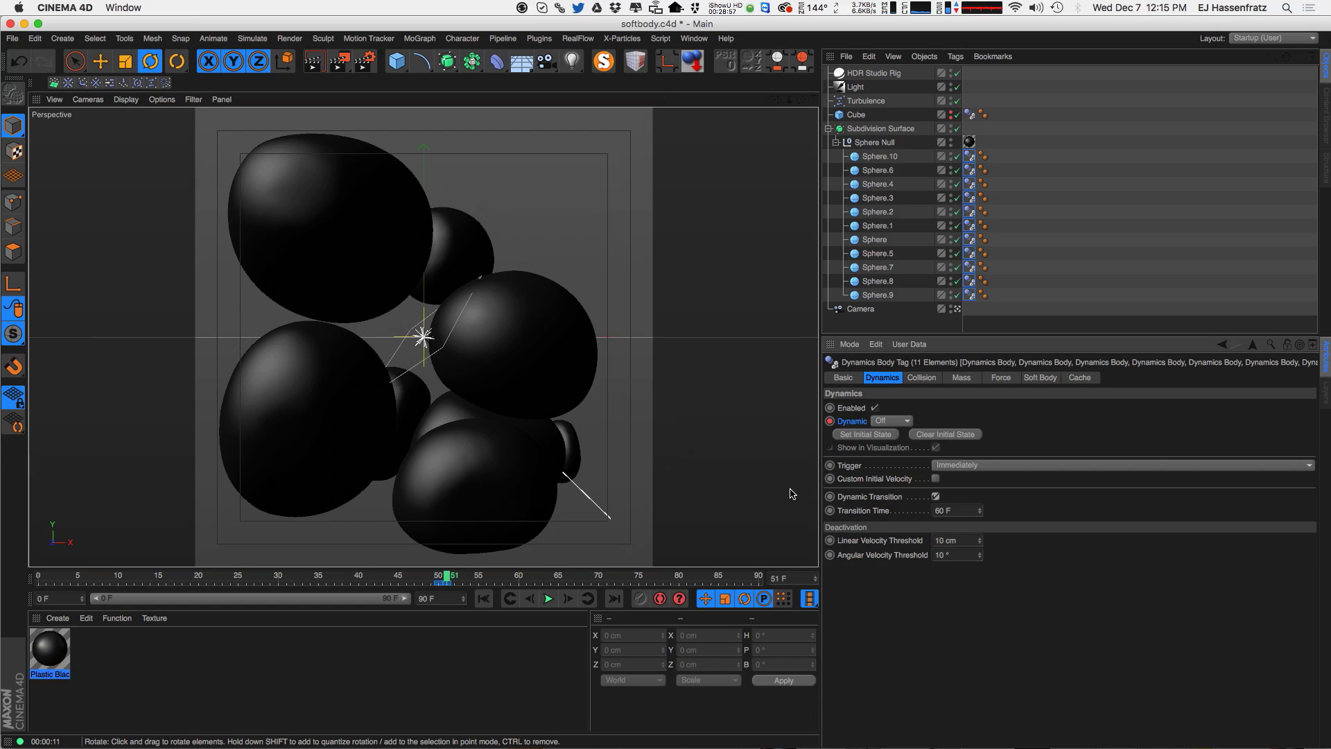
scroll(277, 410, "up", 10)
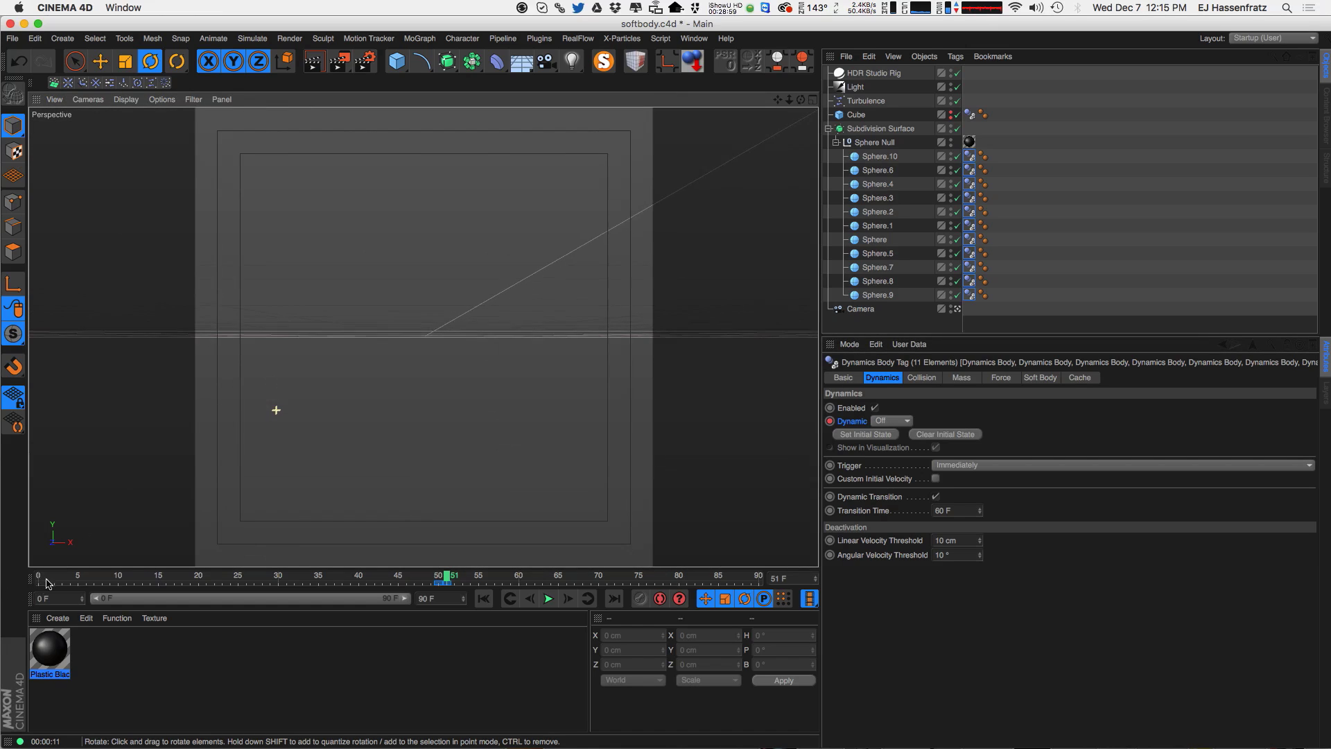
key("super+shift+z")
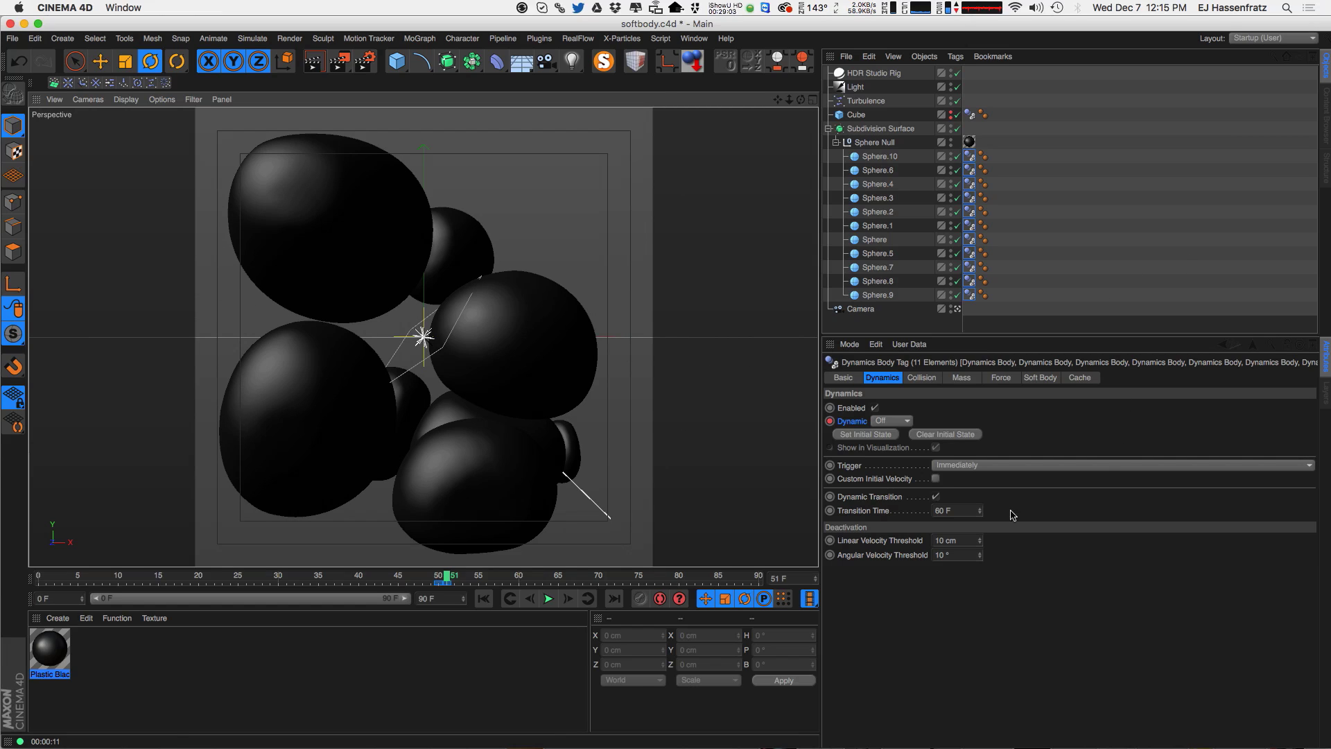
left_click(883, 511)
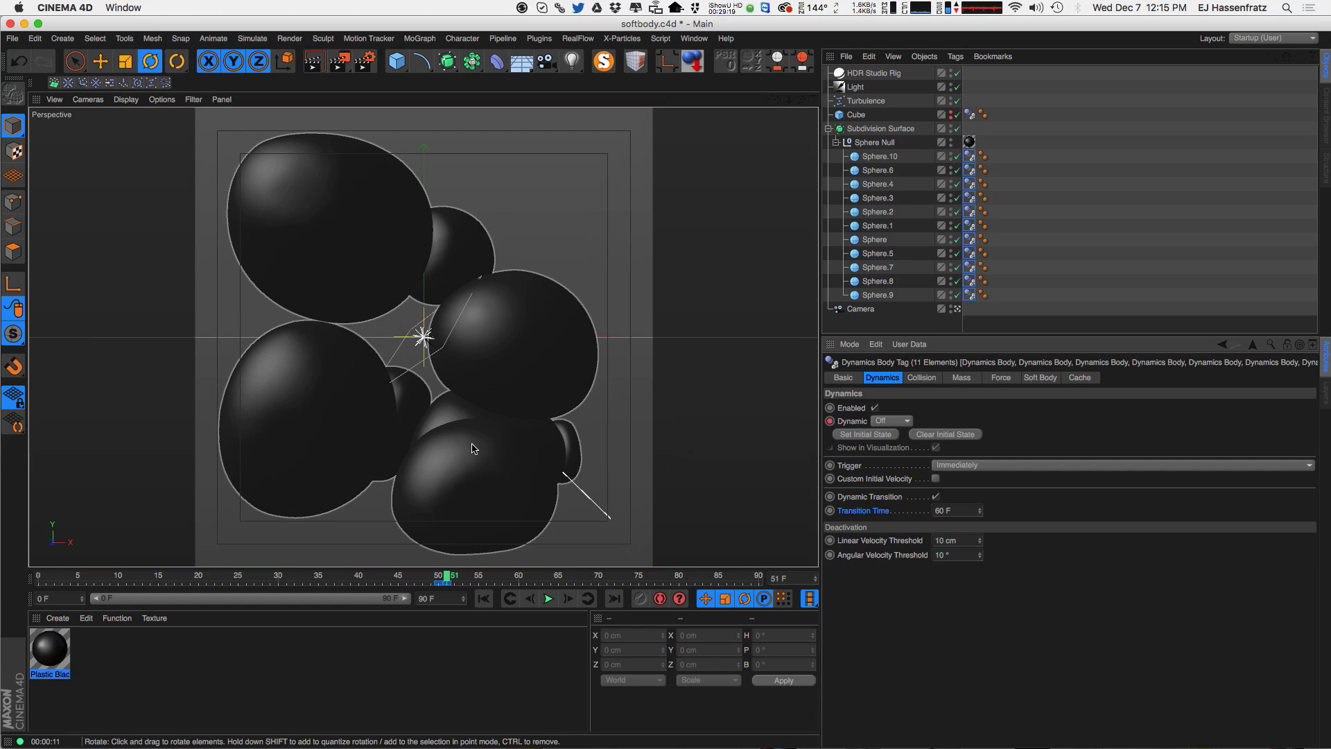
left_click(961, 512)
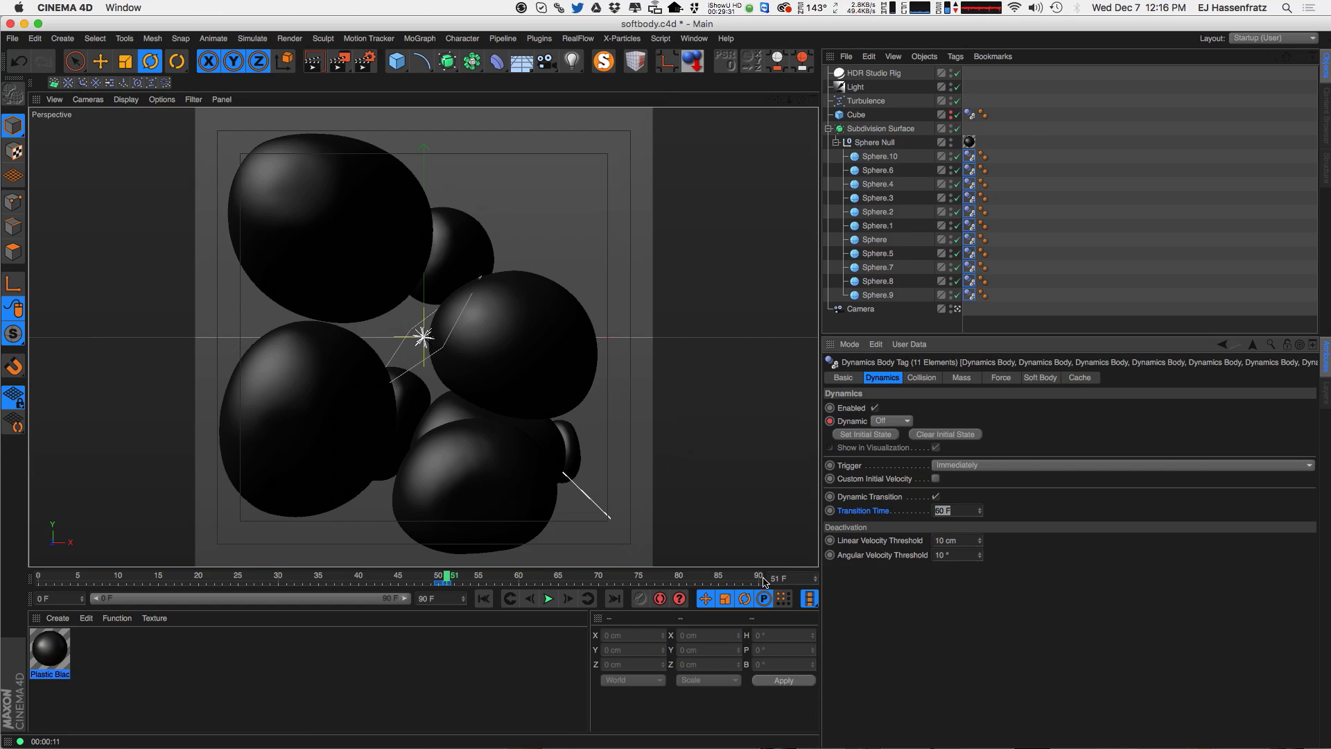
type("39")
key("Return")
- Play the simulation from frame 0 to check the transition back to the initial state, and stop it
left_click(483, 598)
left_click(548, 598)
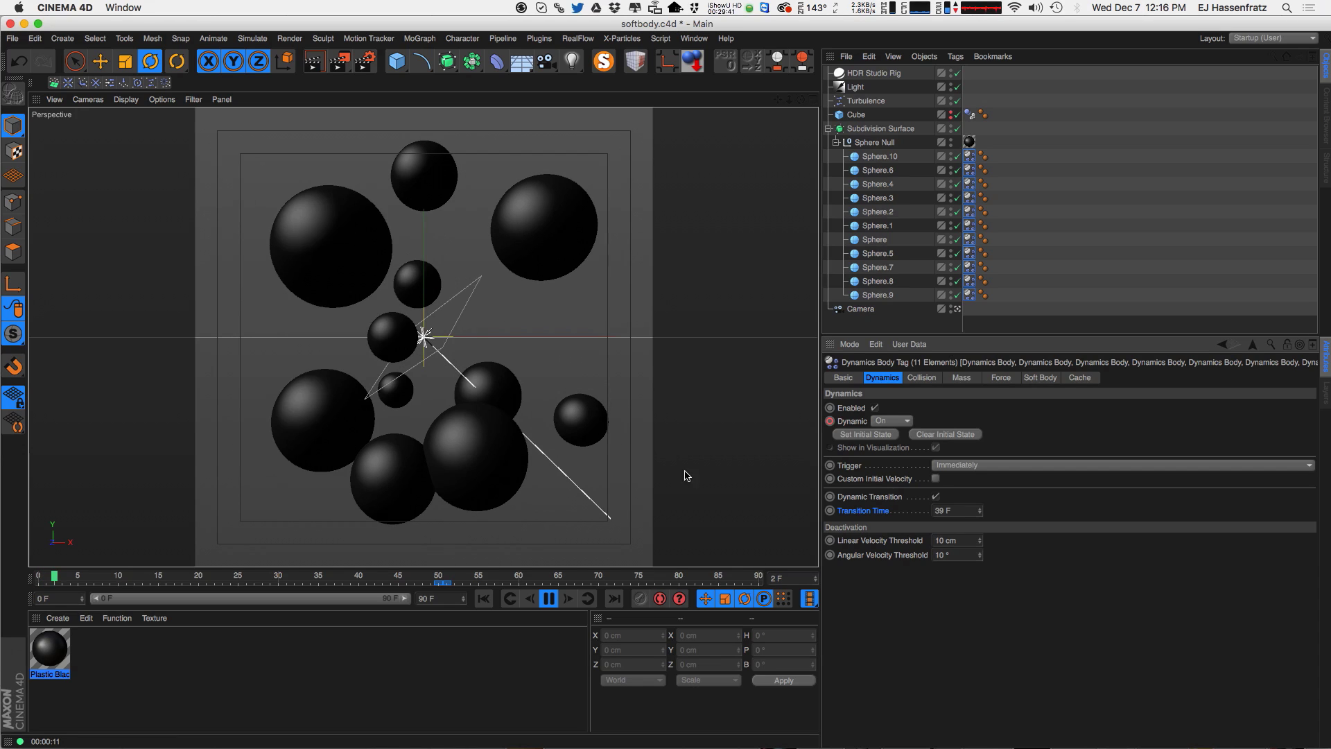
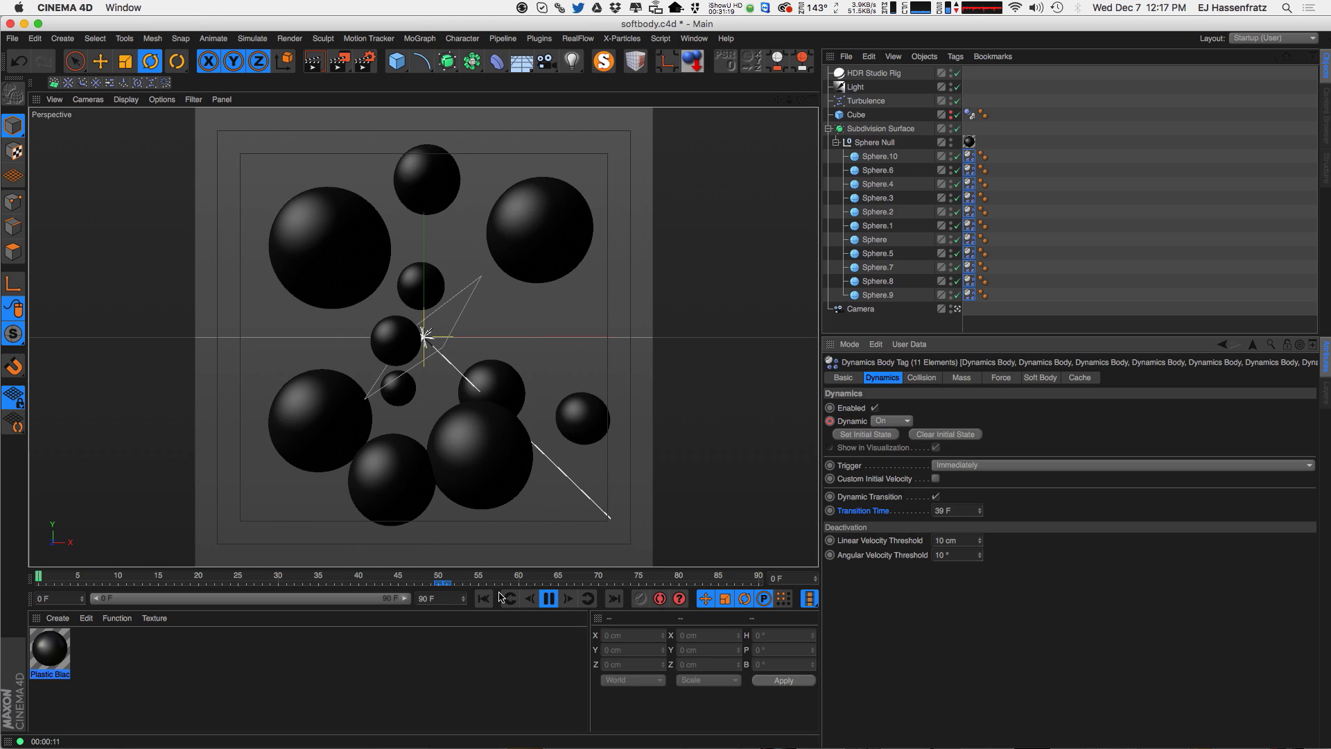
left_click(547, 598)
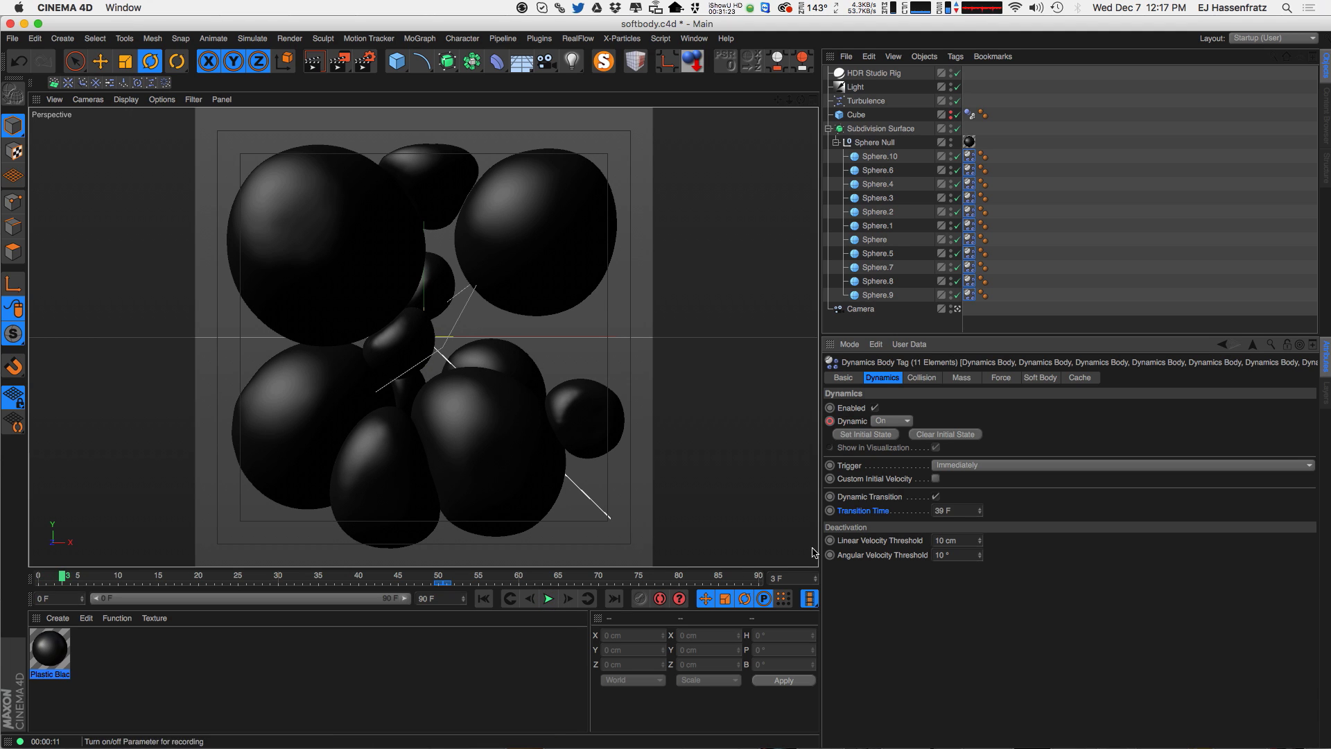
- Make a Full Render preview of all frames with an image size of 600
left_click_drag(340, 61, 397, 184)
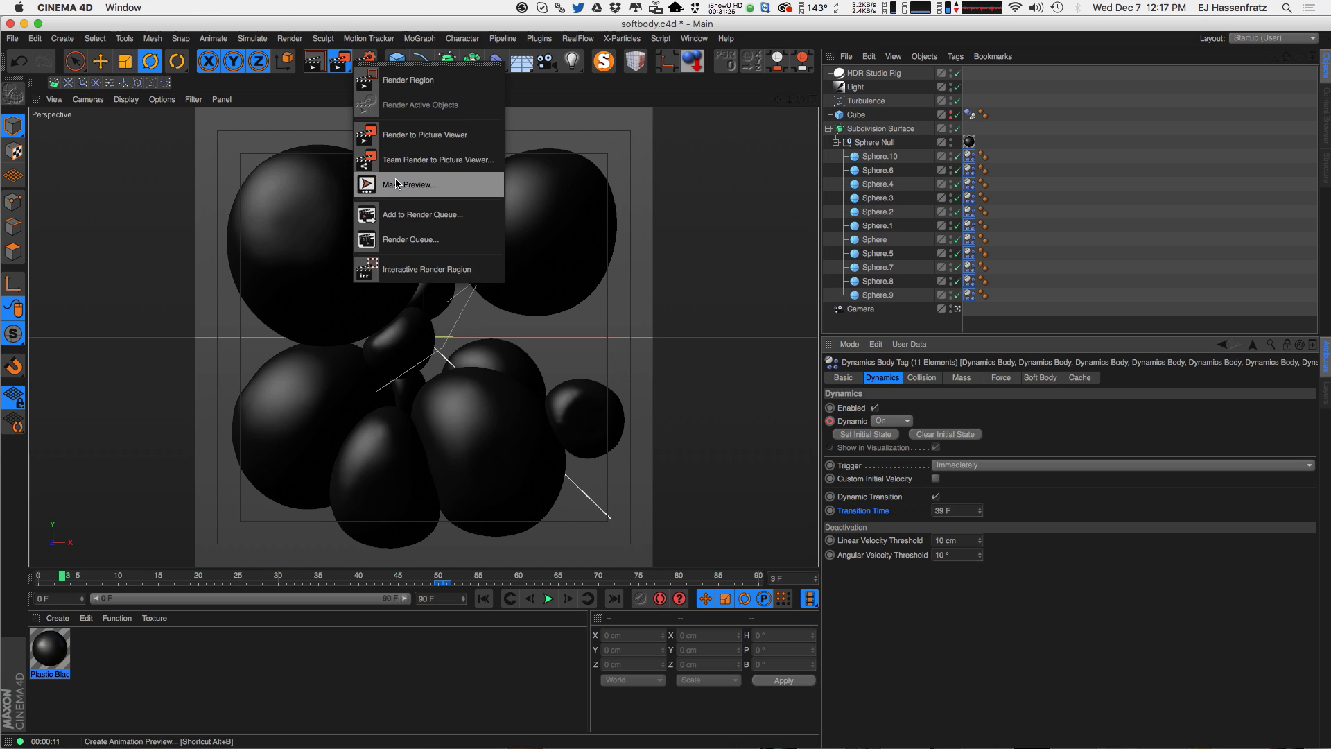
left_click(397, 184)
left_click_drag(371, 88, 710, 201)
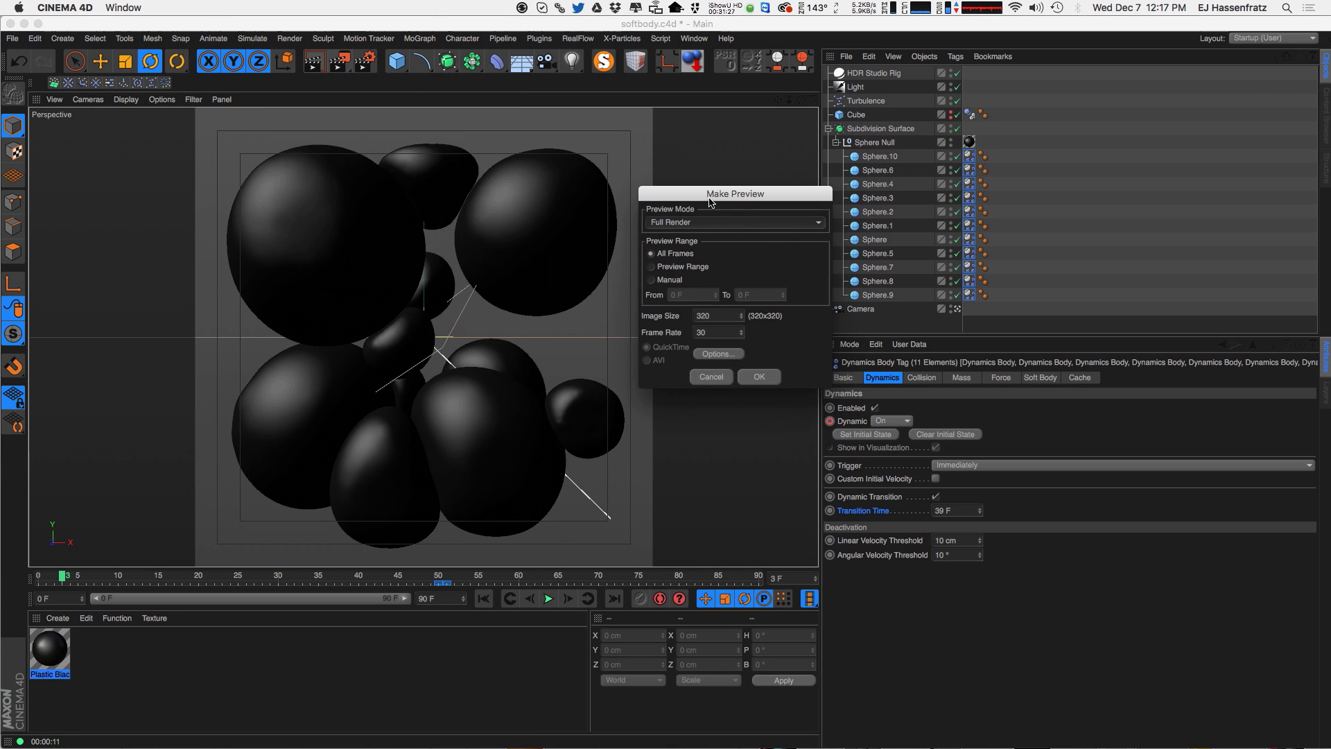
left_click(728, 317)
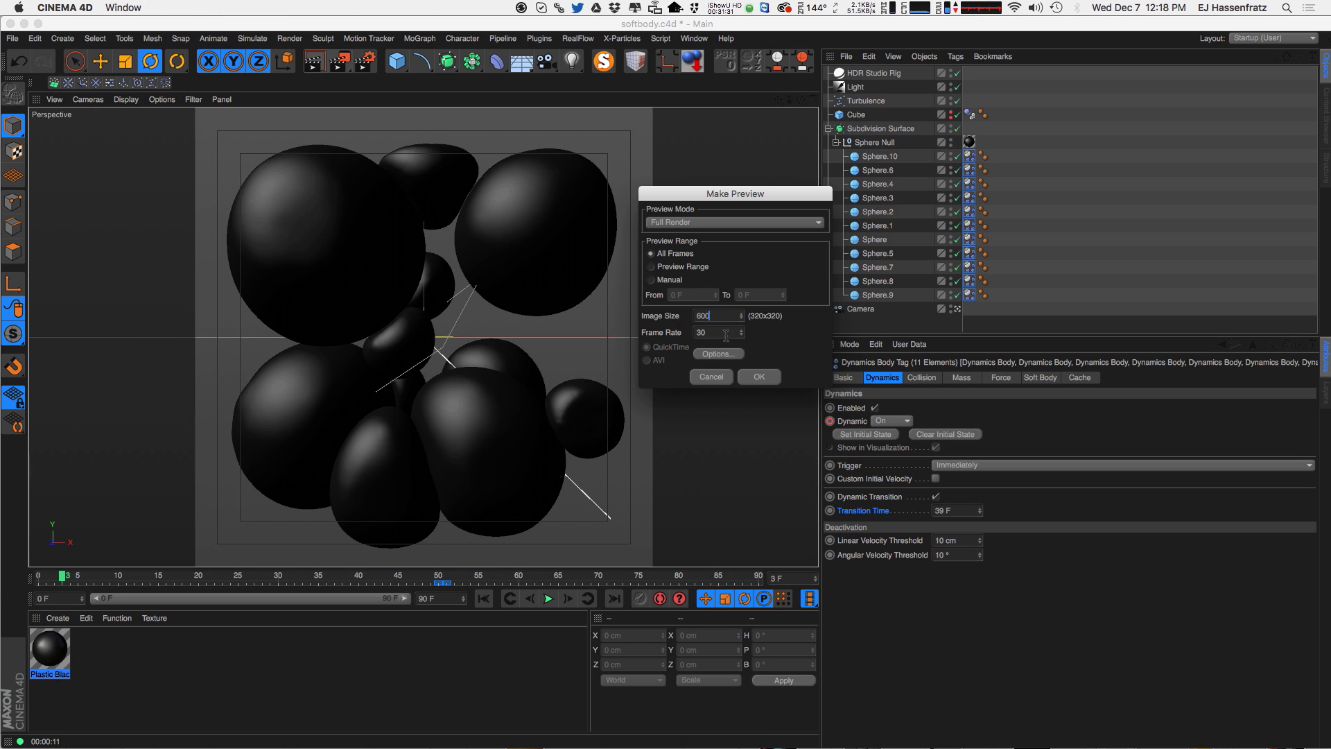
left_click(760, 378)
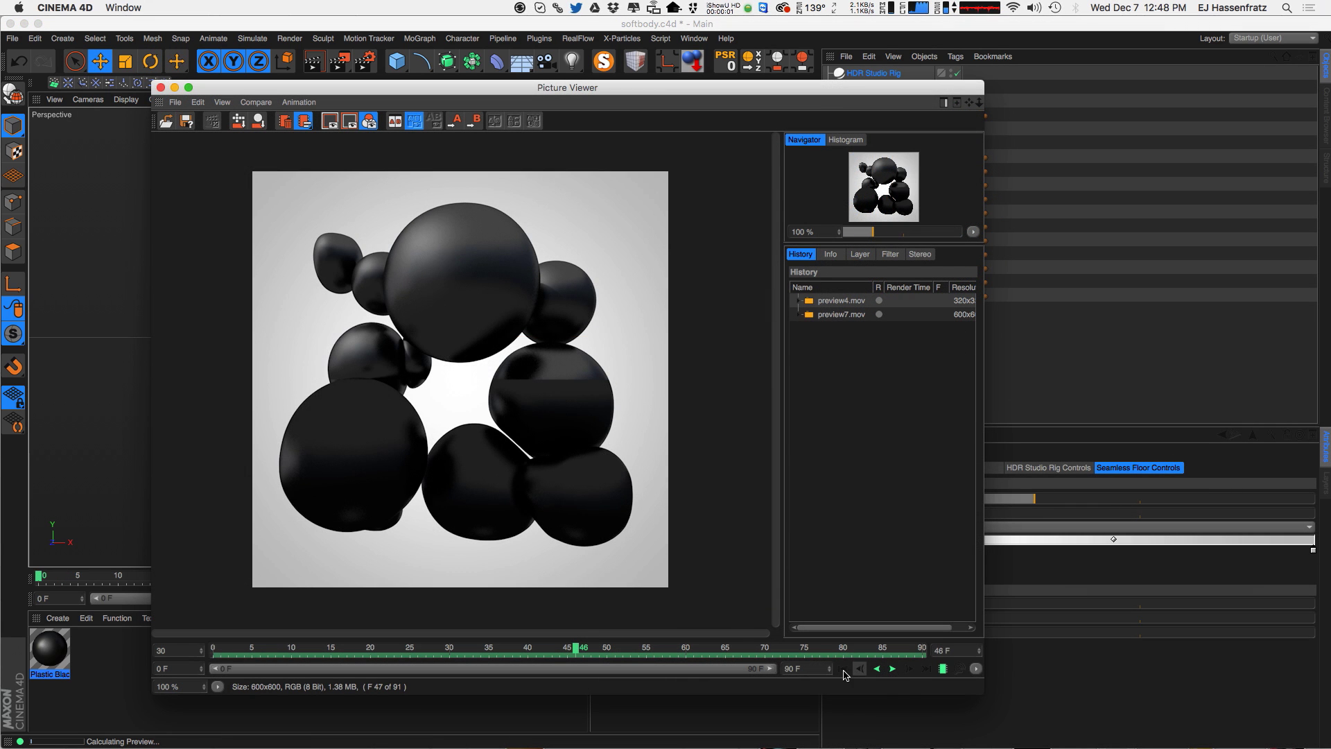
- Play back the rendered preview in the Picture Viewer and scrub to frame 88 to check the loop point
left_click(843, 669)
left_click(910, 669)
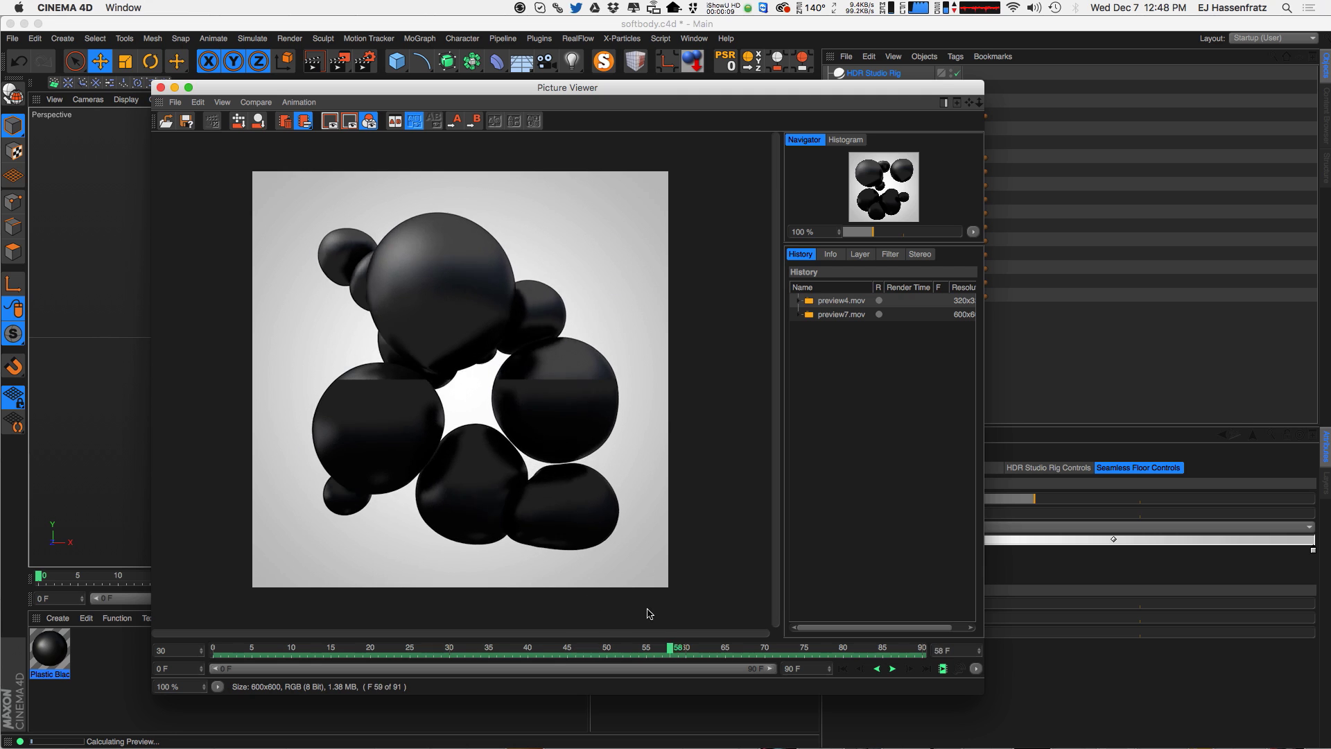
mouse_move(901, 650)
left_mouse_down()
mouse_move(929, 660)
mouse_move(908, 657)
left_mouse_up()
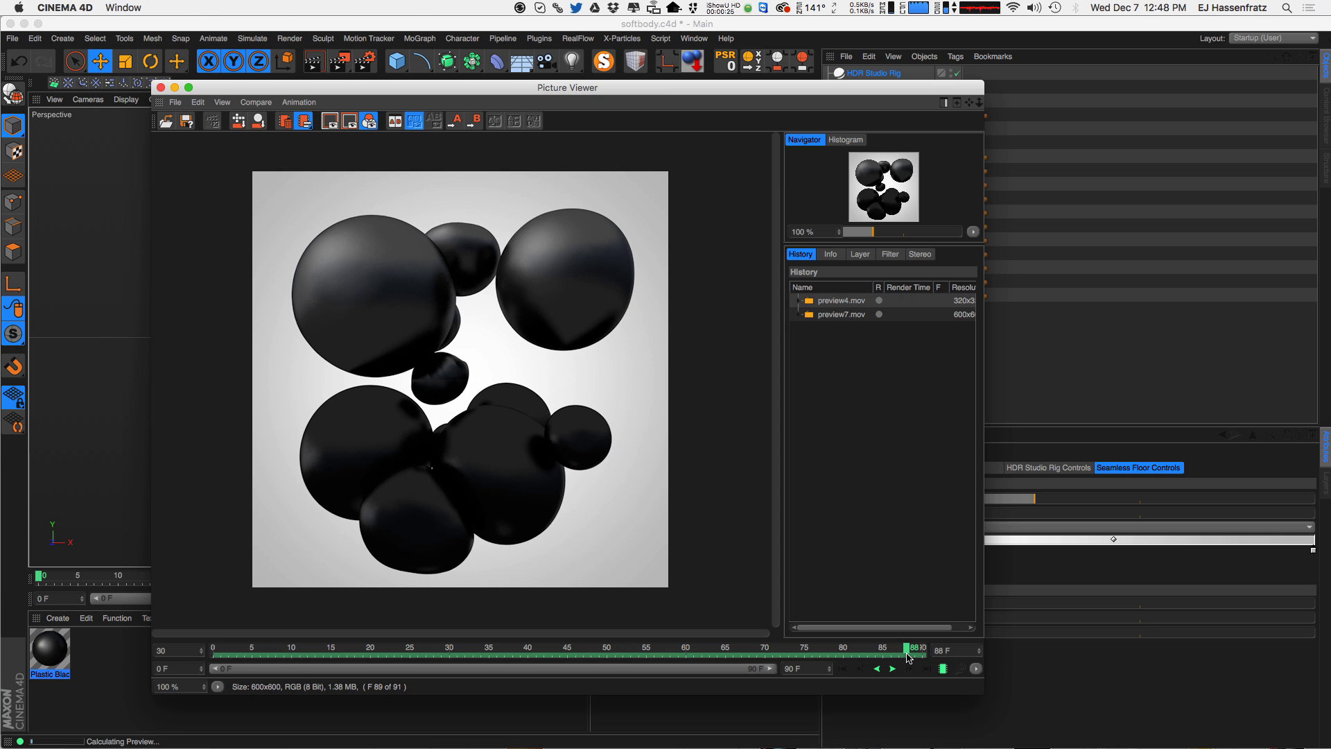
- End the preview's playback range at 88 F and play it from frame 0
left_click(798, 668)
type("88")
key("Return")
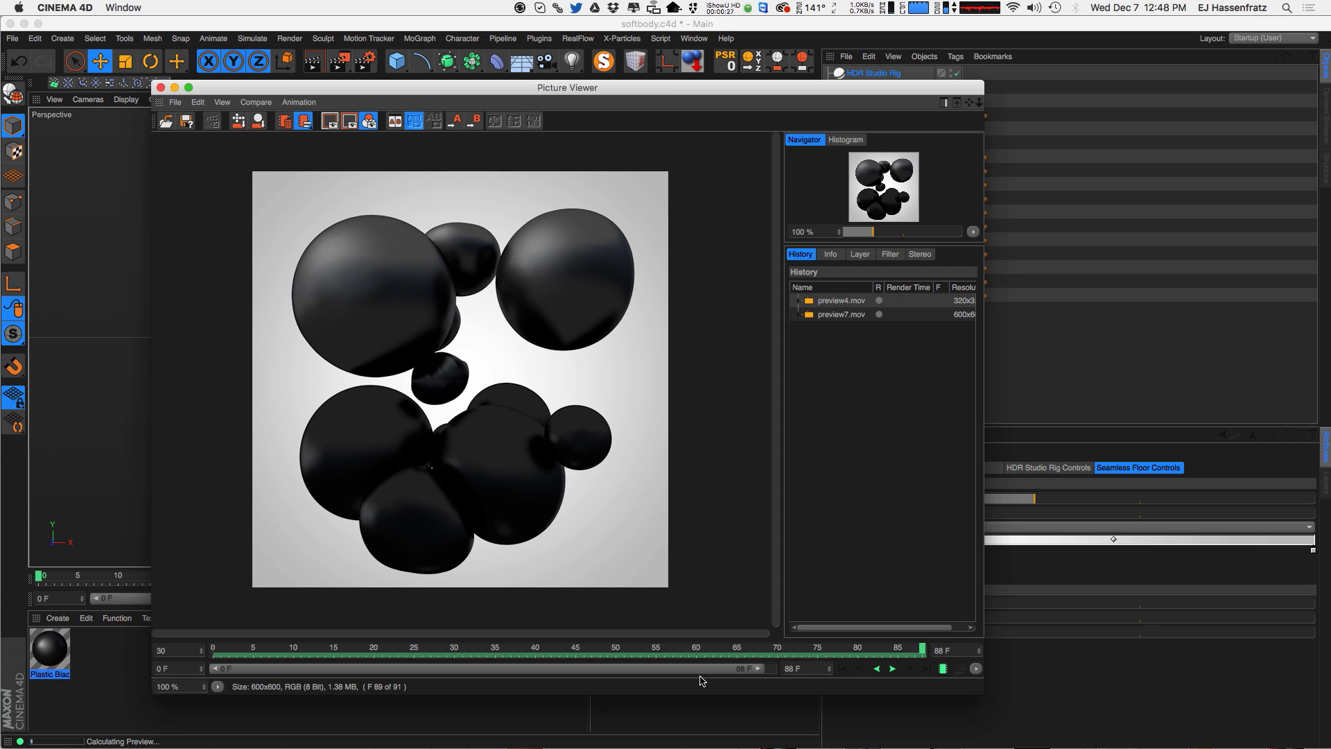
left_click_drag(817, 656, 214, 655)
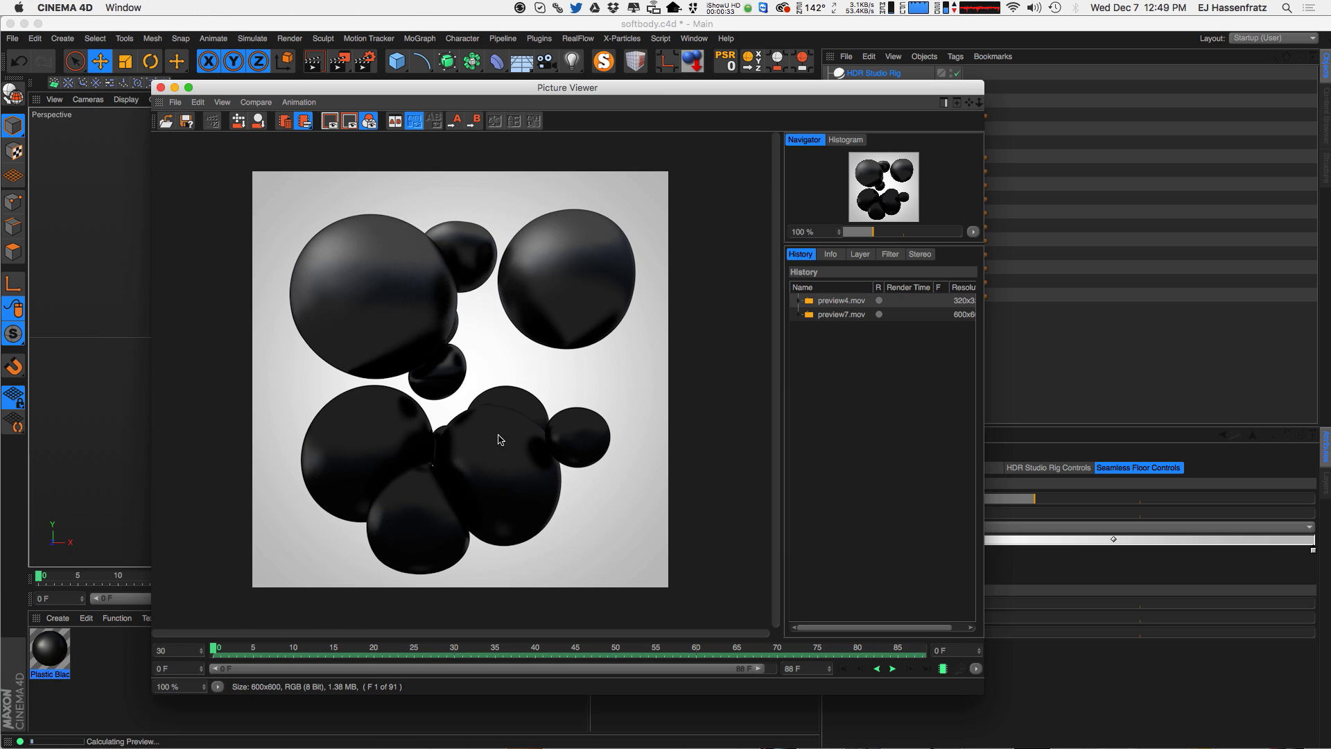
left_click(892, 669)
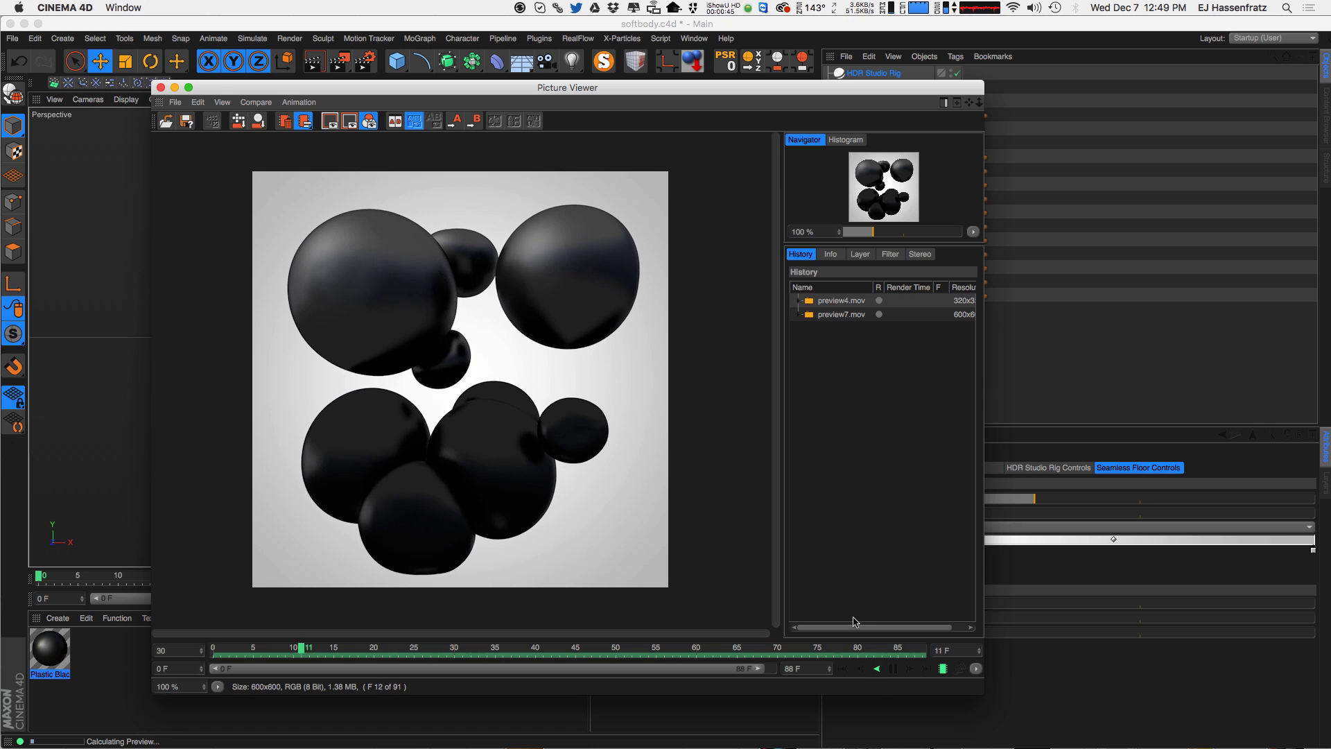
- Start the preview's playback range at 1 F, play the loop and close the Picture Viewer
left_click(222, 650)
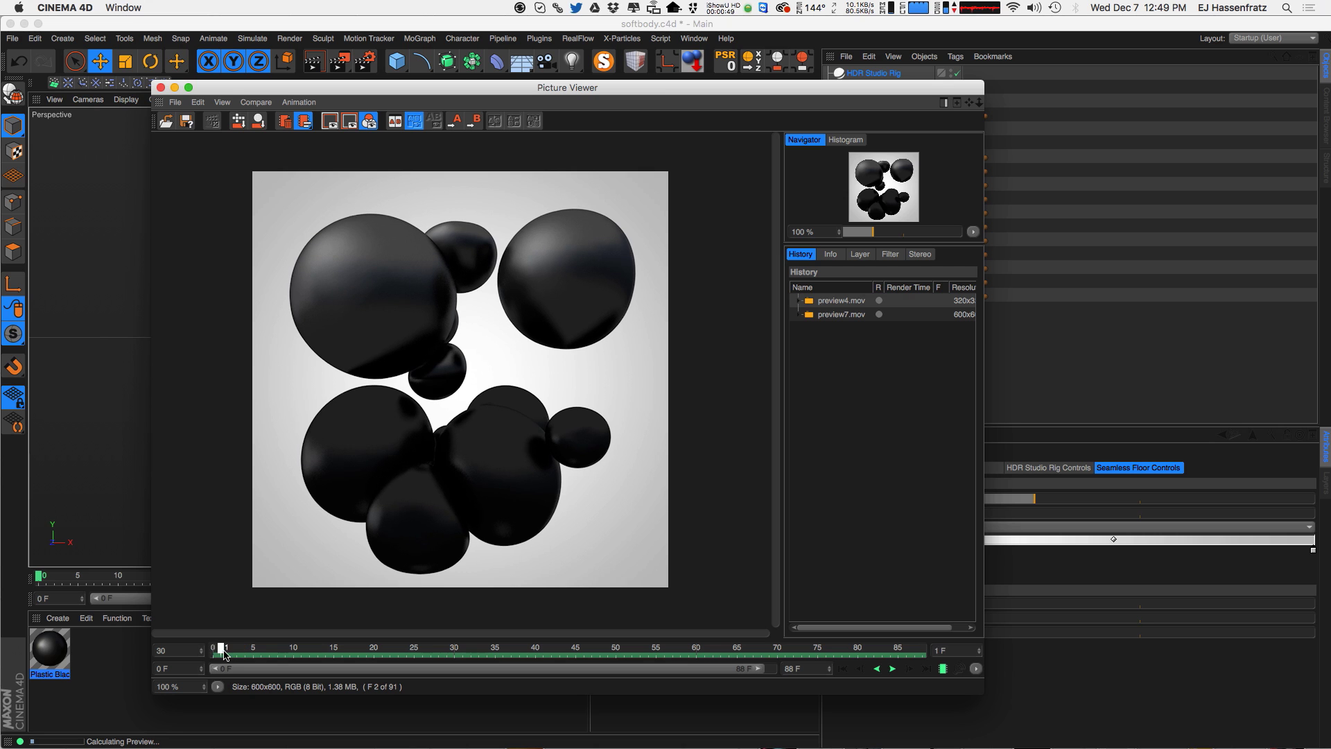
left_click_drag(219, 669, 222, 670)
left_click(892, 668)
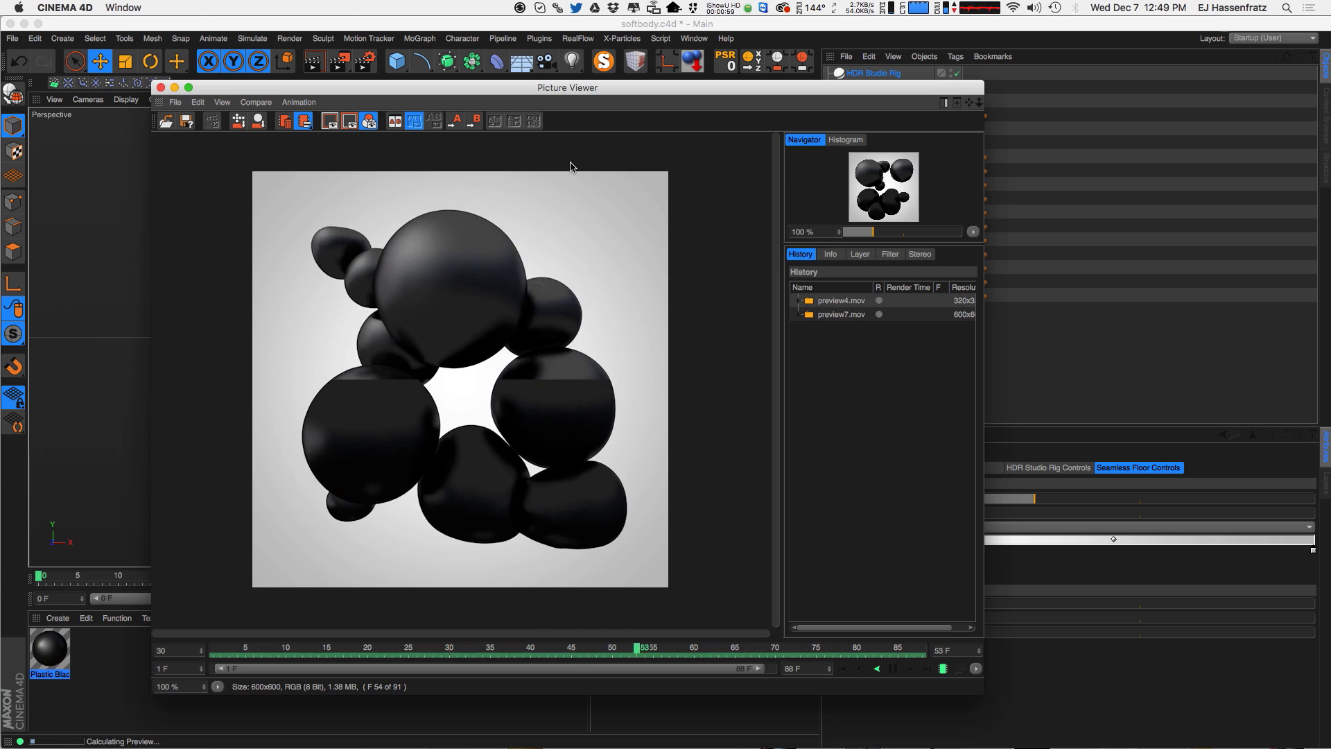
left_click(160, 88)
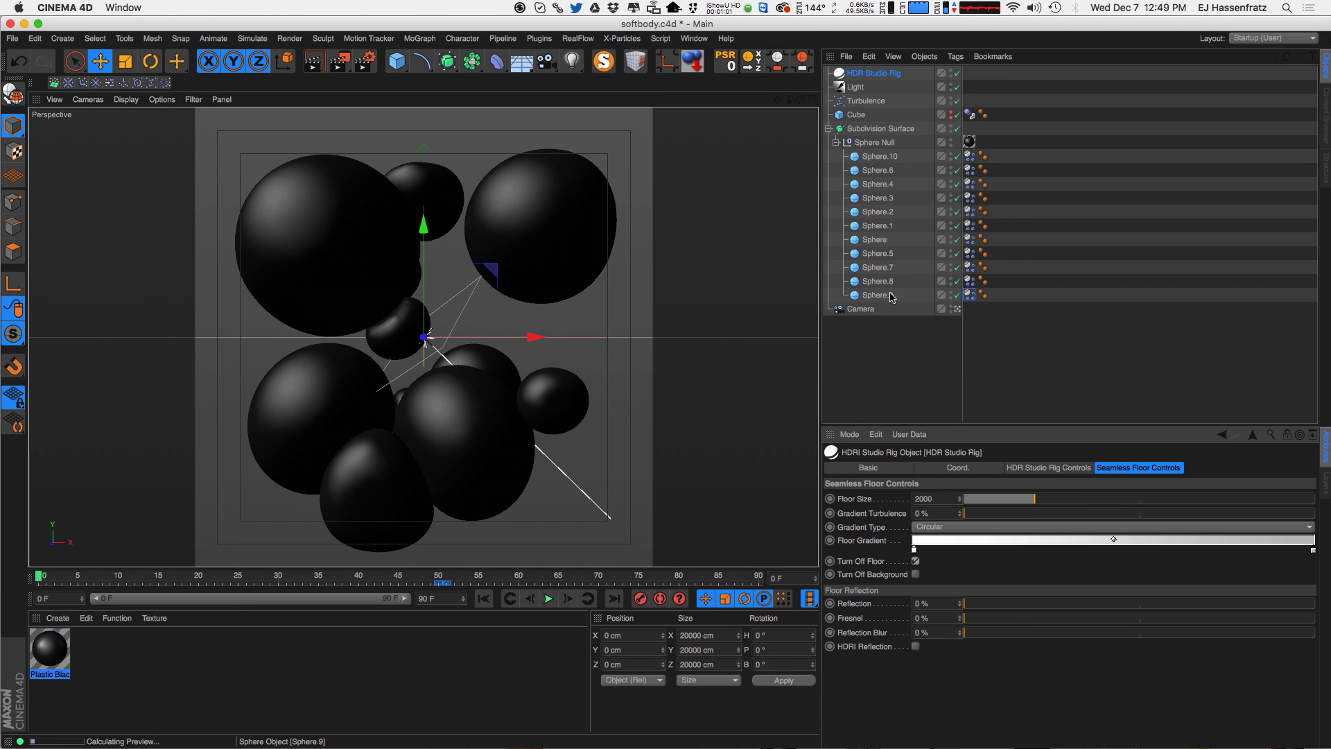
- Review the Soft Body and Dynamics settings of Sphere.9's Dynamics Body tag and the Collision and Dynamics settings of Sphere.10's tag
left_click(969, 294)
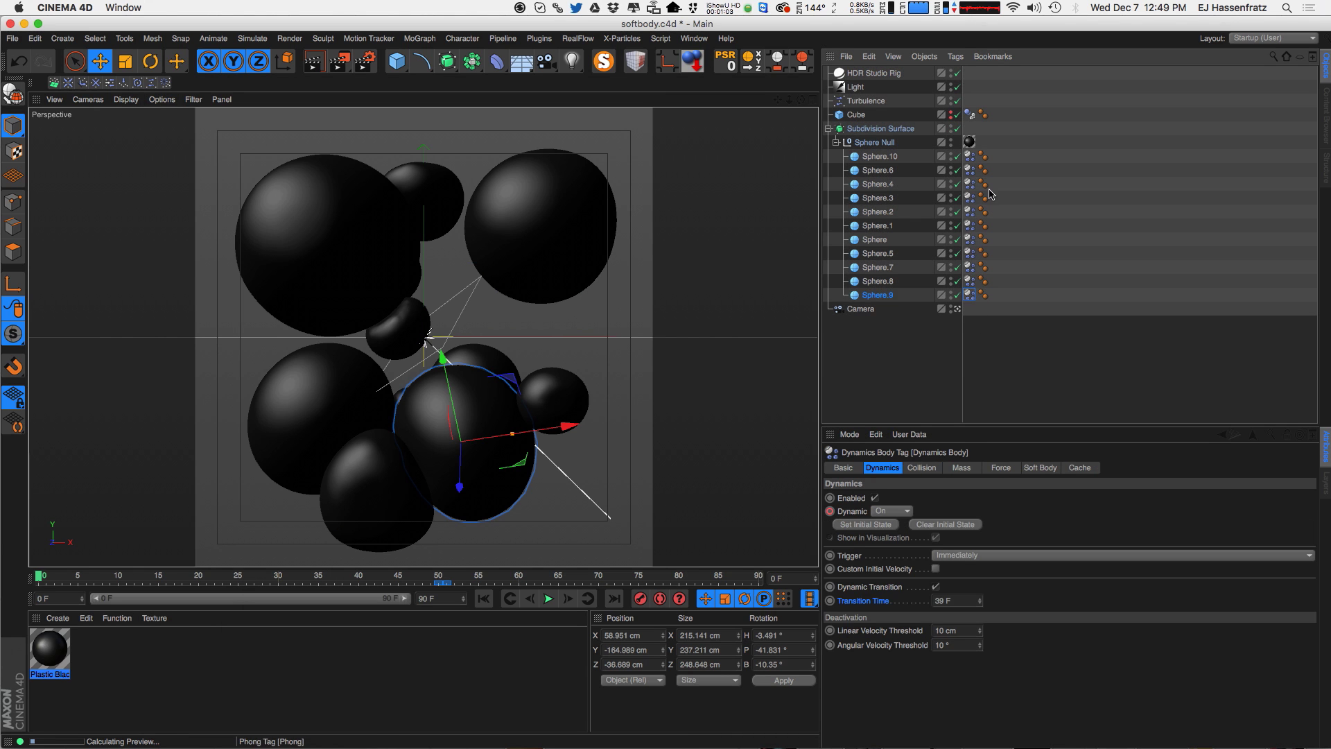
left_click(1040, 468)
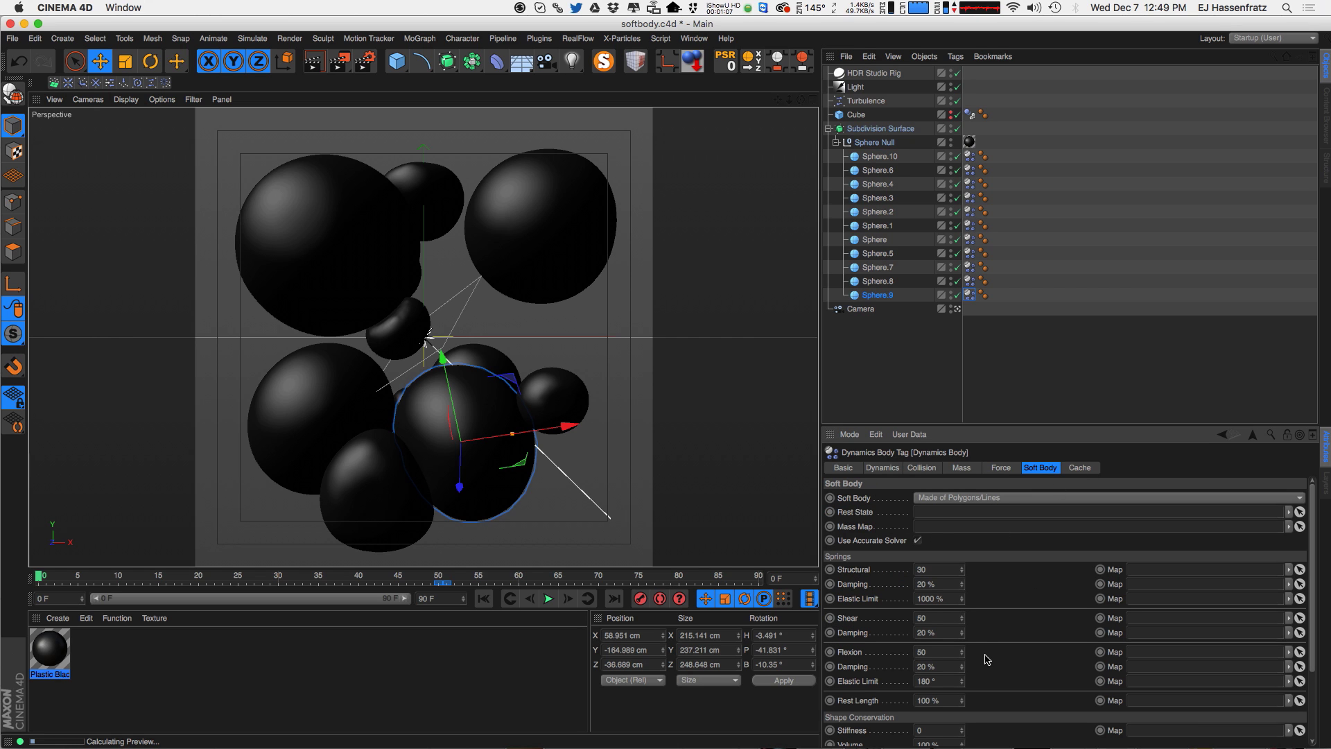
left_click(883, 468)
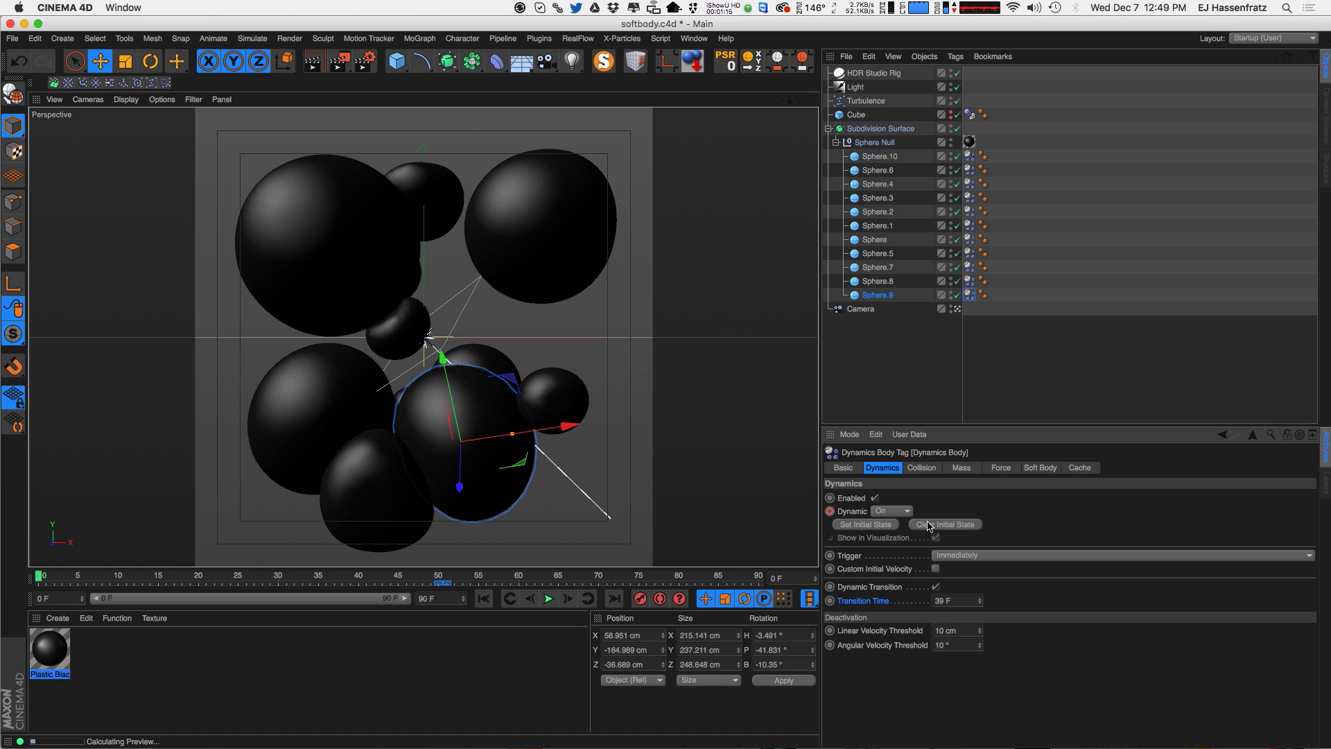
left_click(1047, 469)
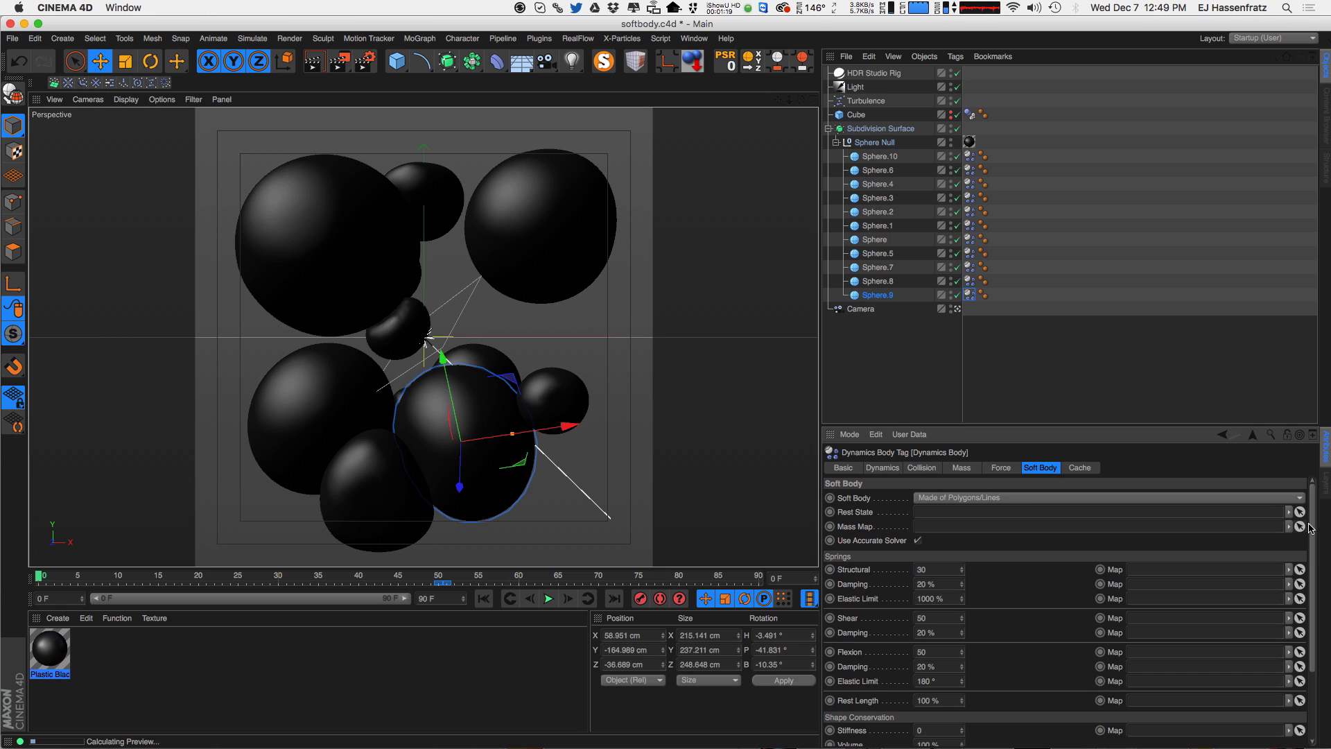
left_click_drag(1311, 527, 1310, 591)
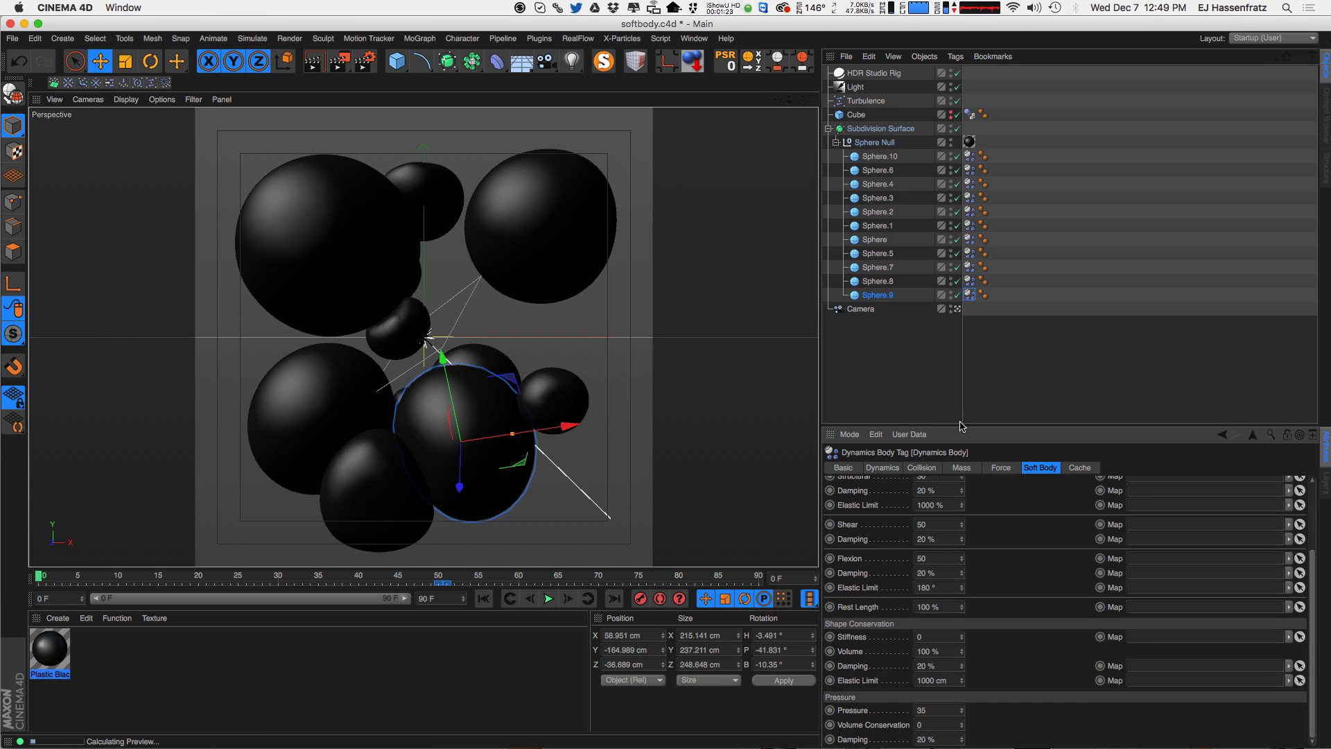
left_click(1001, 391)
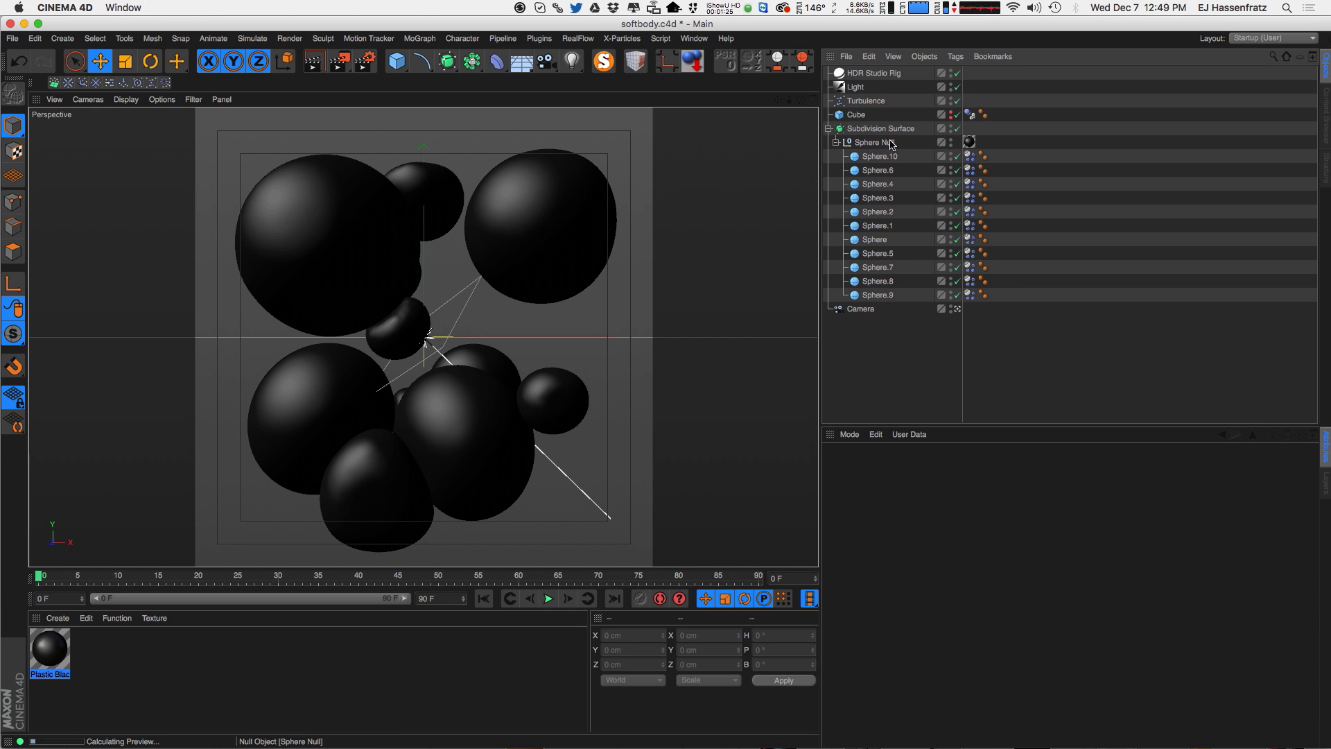
left_click(969, 156)
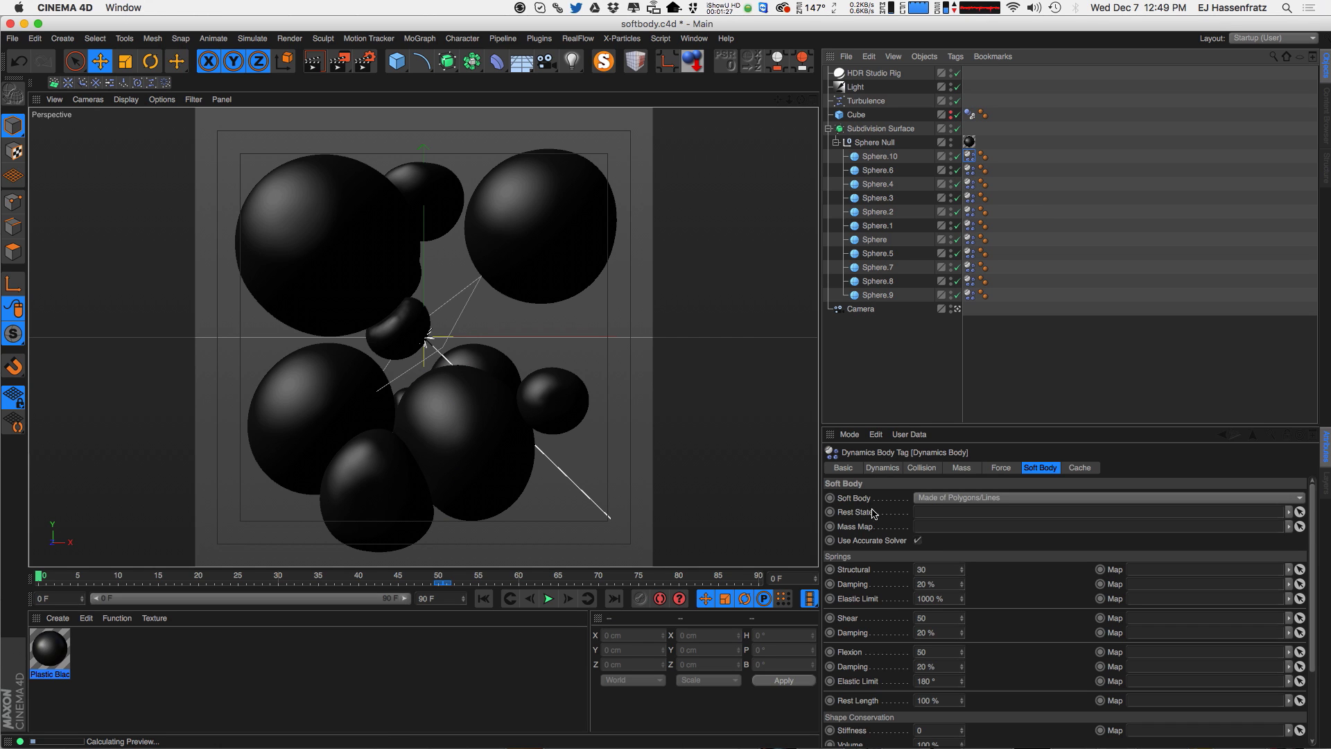
left_click(915, 467)
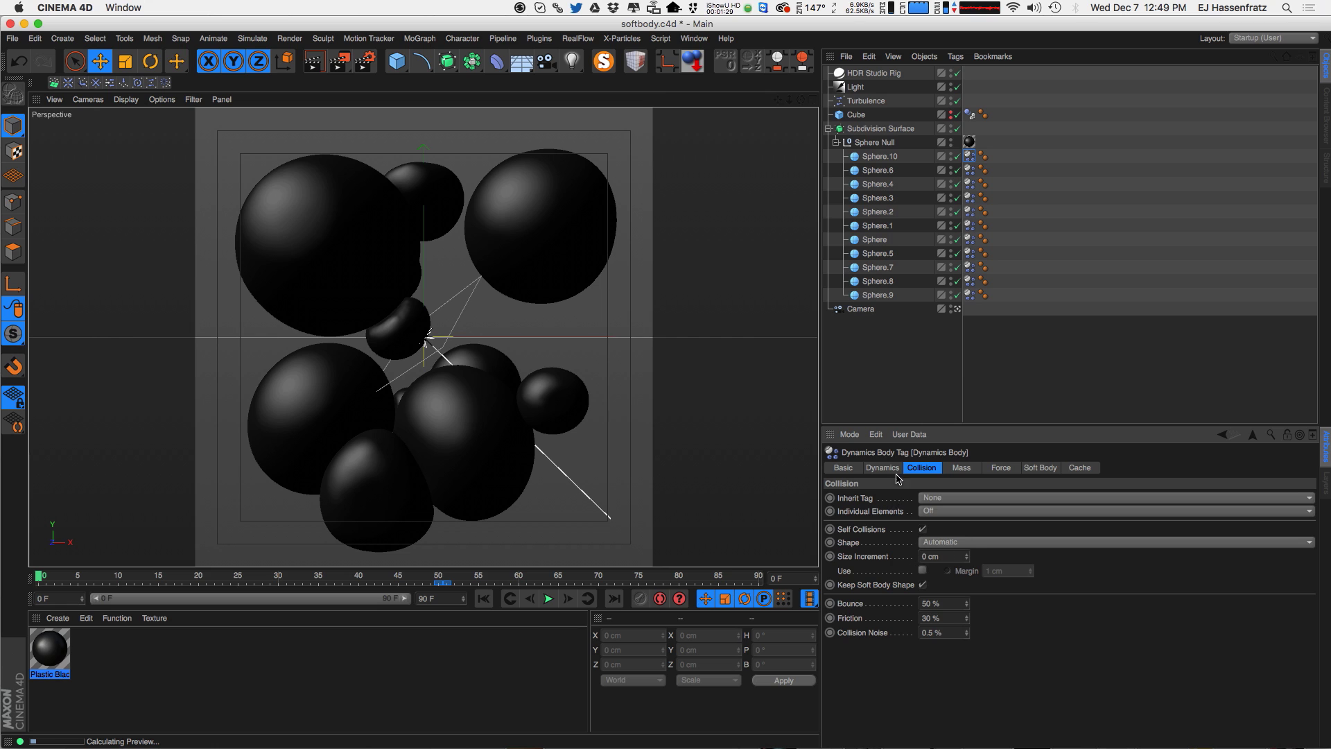
left_click(888, 468)
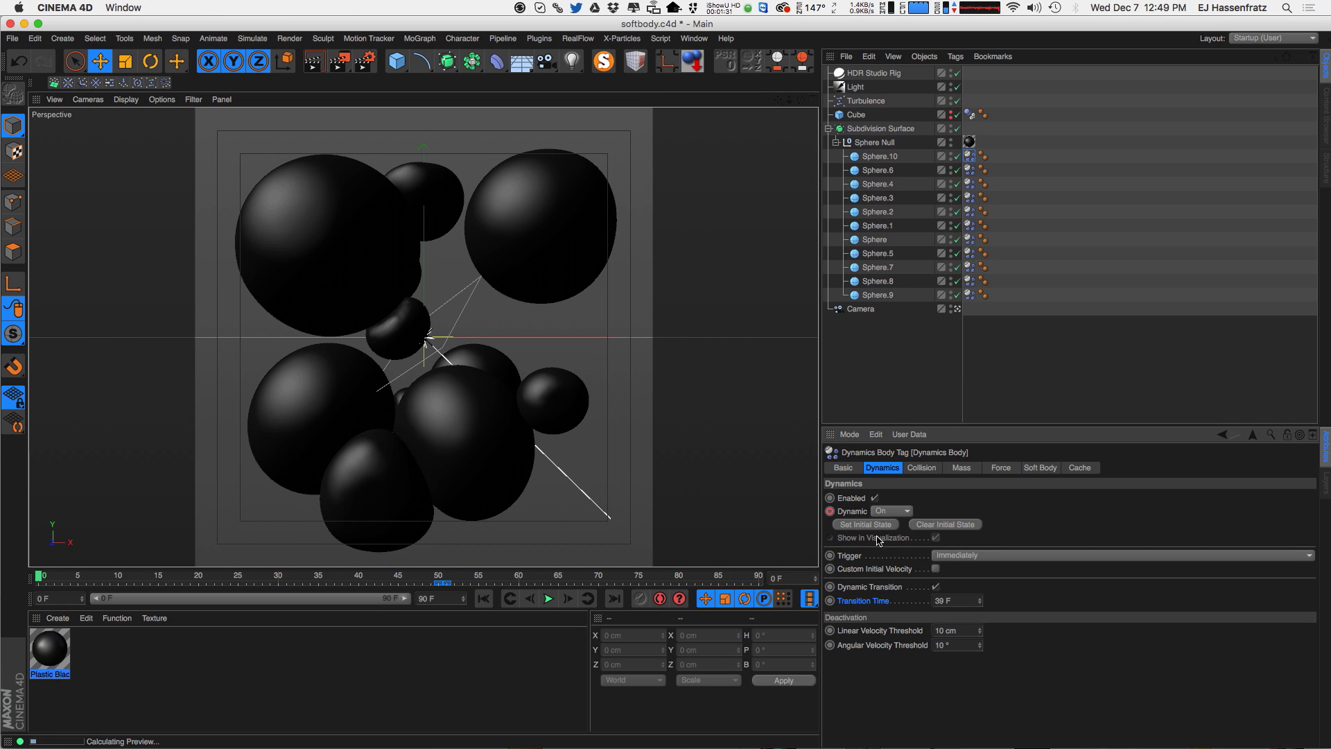